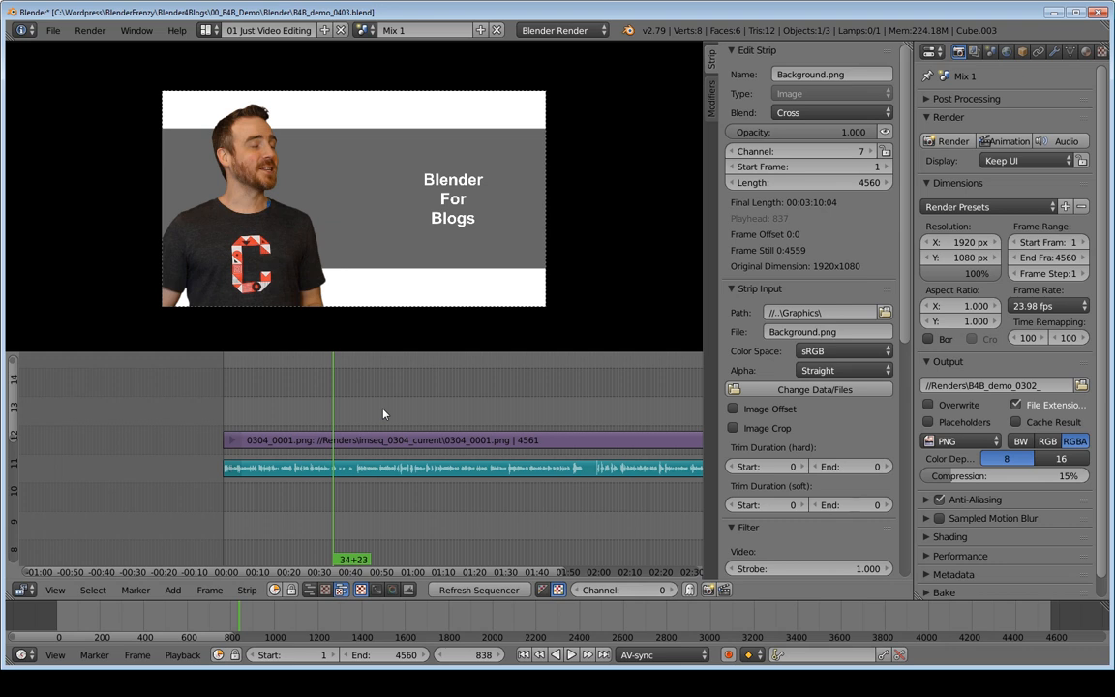
Step: Add a Color effect strip at frame 1 of the sequence and set its channel to 13
{"action": "key", "text": "shift+Left"}
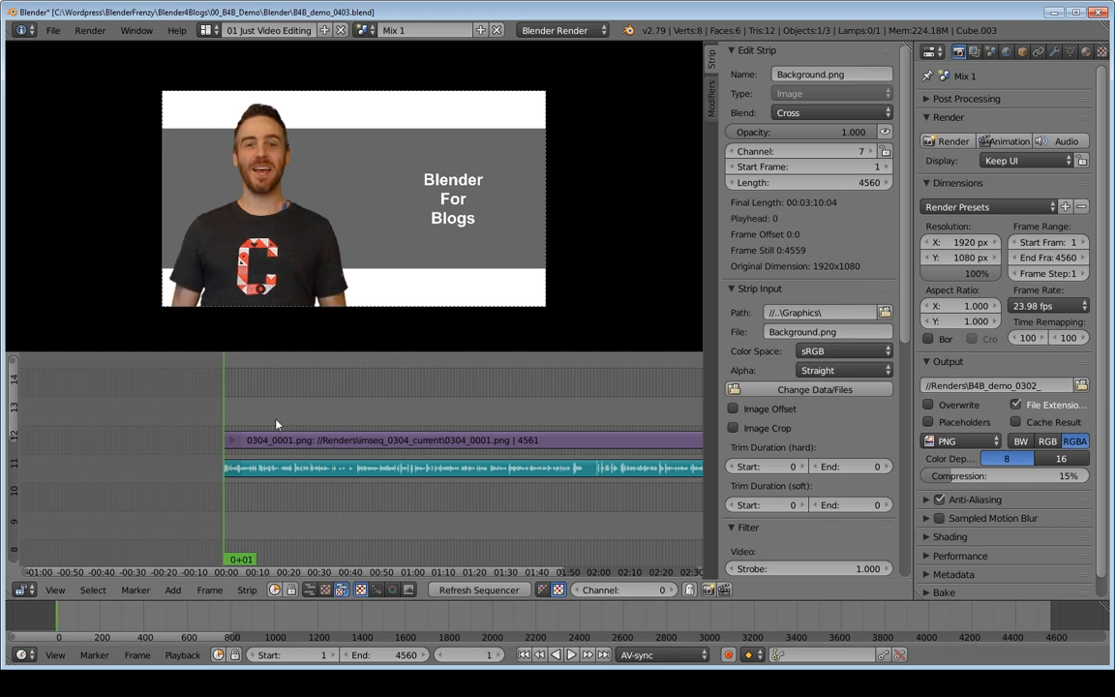
{"action": "right_click", "coordinate": [276, 439]}
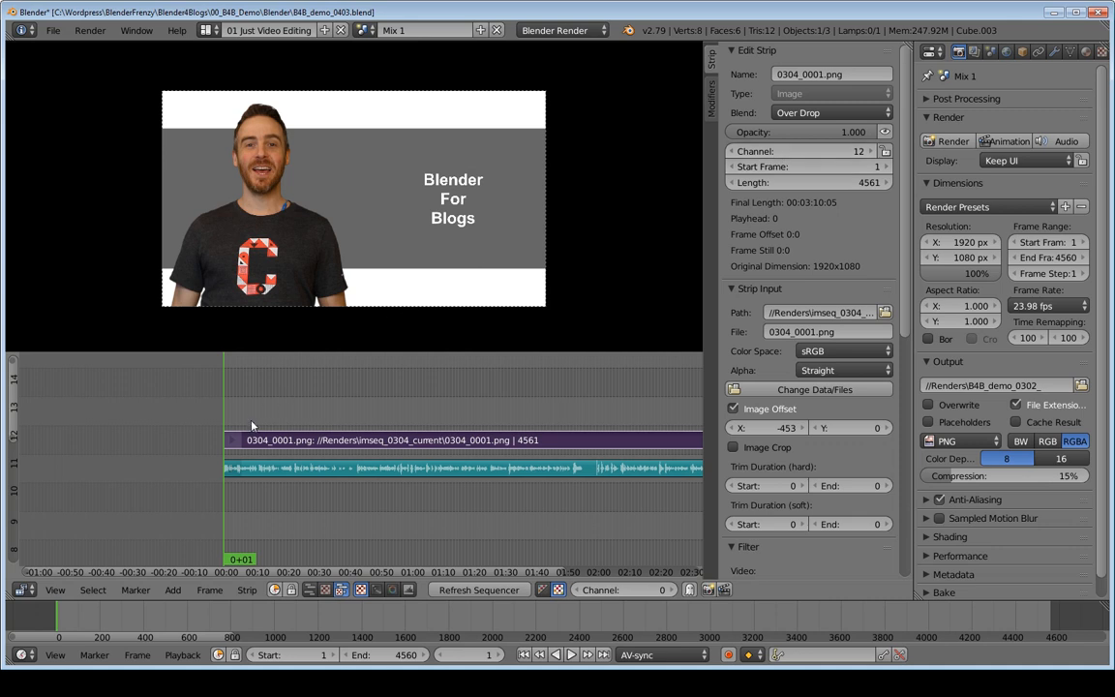
{"action": "key", "text": "shift+a"}
{"action": "mouse_move", "coordinate": [237, 453]}
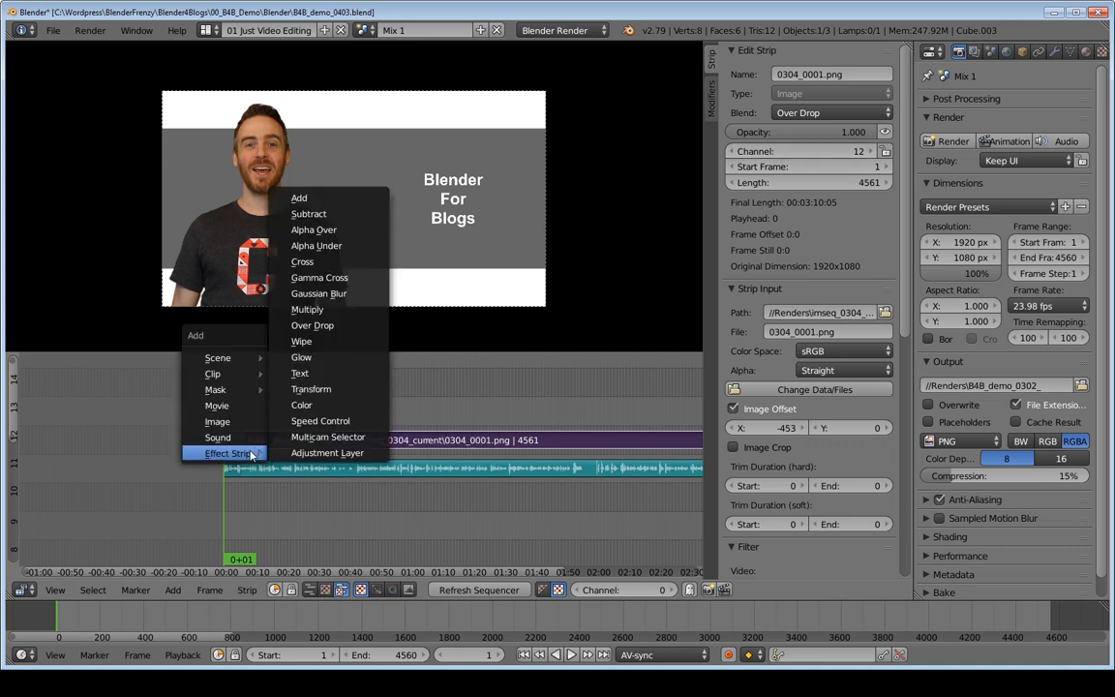
{"action": "left_click", "coordinate": [329, 402]}
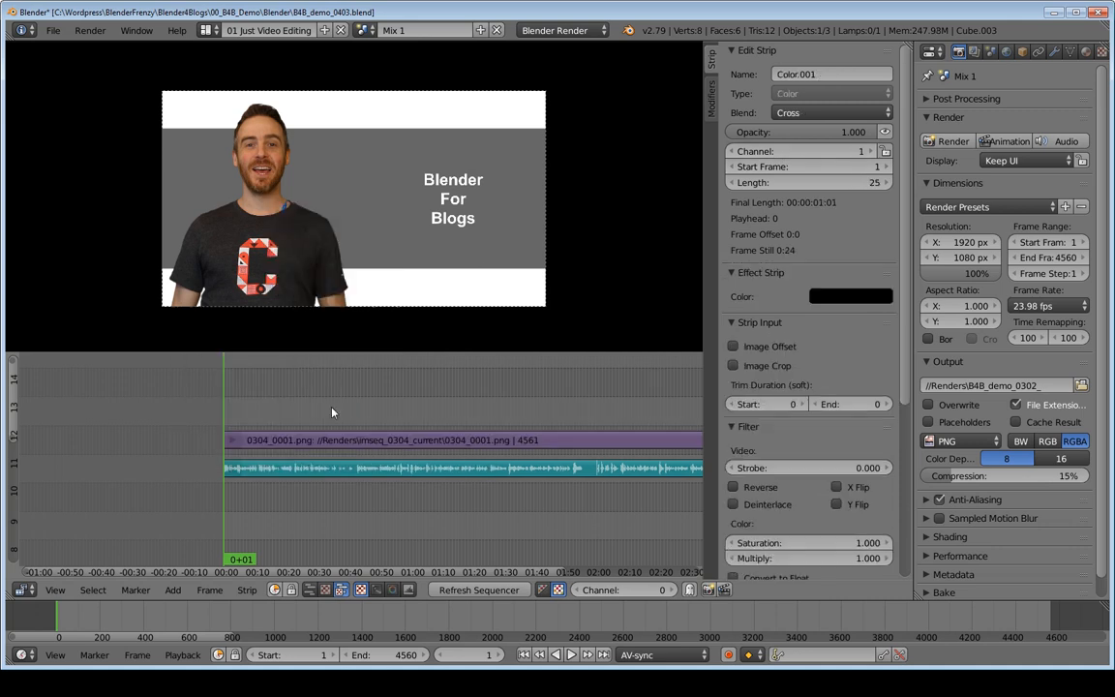
{"action": "left_click", "coordinate": [788, 151]}
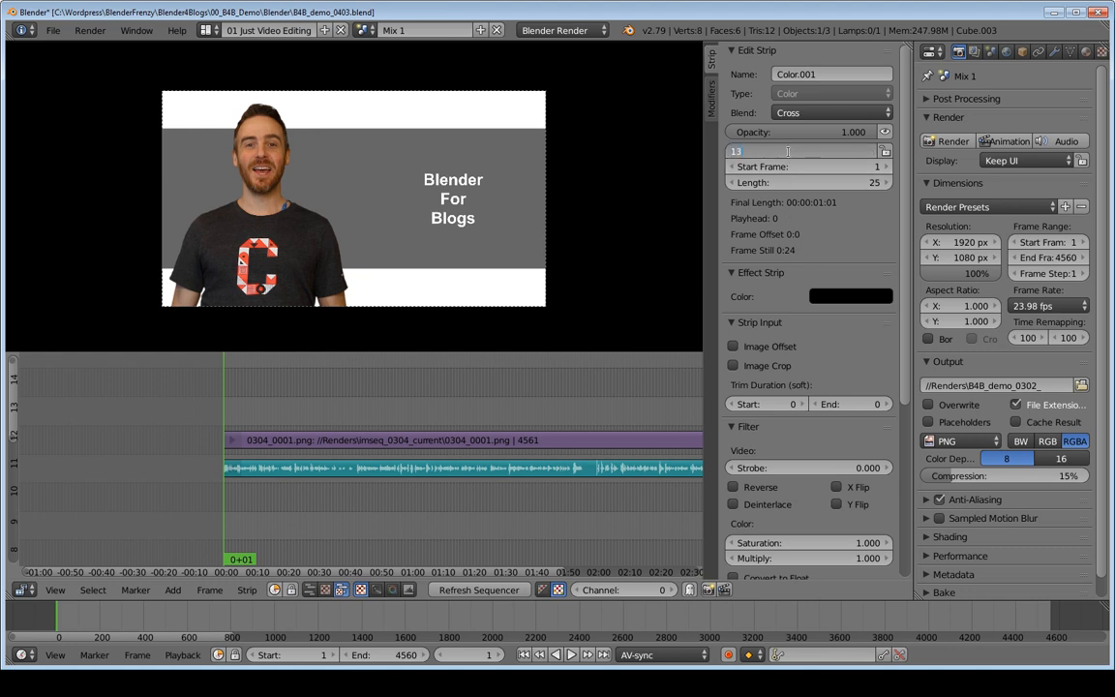
{"action": "key", "text": "Return"}
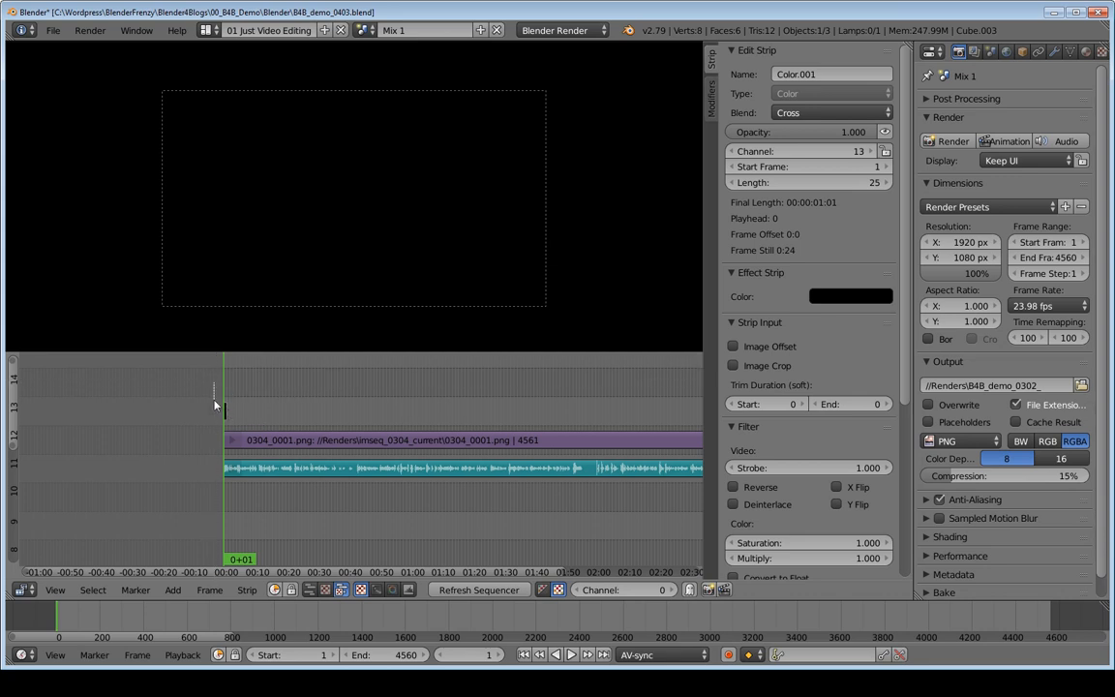
Step: Play and scrub through the opening frames to check how the black strip covers the footage
{"action": "left_click_drag", "start_coordinate": [214, 384], "coordinate": [248, 505]}
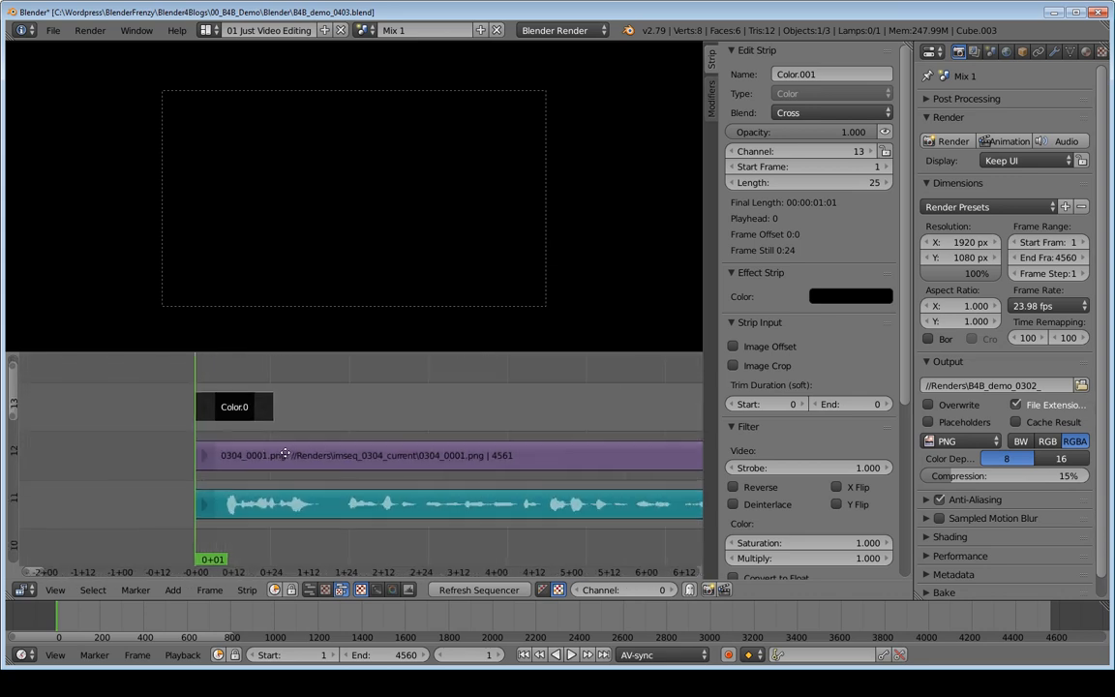
{"action": "middle_click_drag", "start_coordinate": [437, 464], "coordinate": [365, 478]}
{"action": "key", "text": "alt+a"}
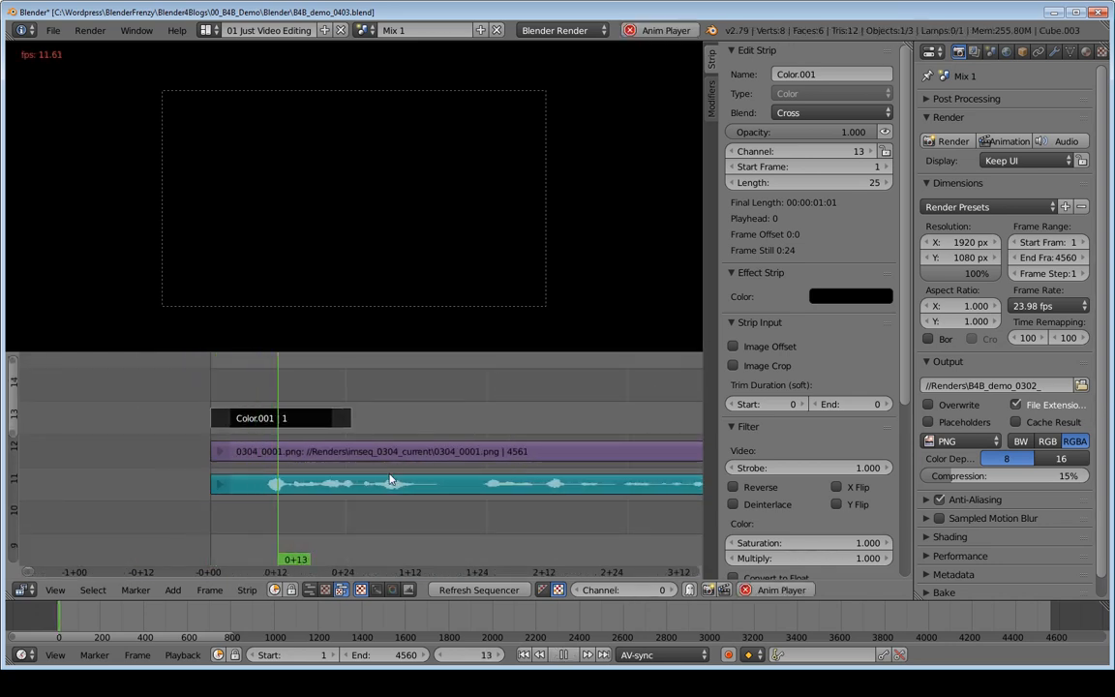
{"action": "key", "text": "alt+a"}
{"action": "middle_click_drag", "start_coordinate": [394, 452], "coordinate": [360, 449]}
{"action": "left_click_drag", "start_coordinate": [178, 381], "coordinate": [226, 416]}
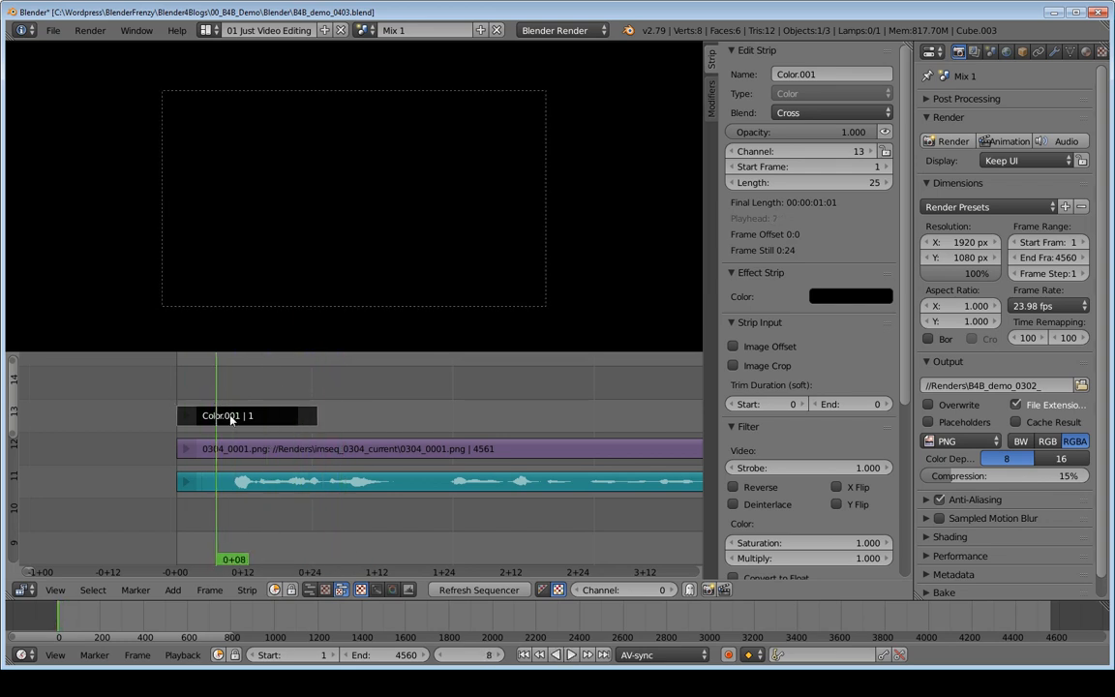
Step: Insert an opacity keyframe of 1.000 on the black color strip at frame 1
{"action": "key", "text": "shift+Left"}
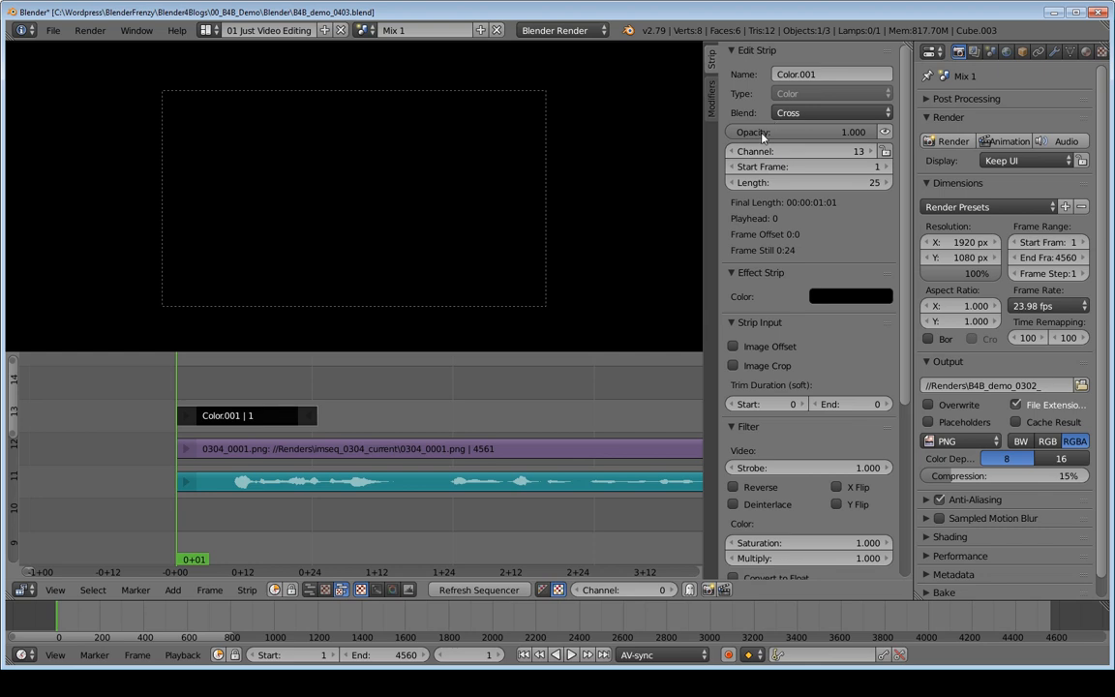
{"action": "mouse_move", "coordinate": [842, 135]}
{"action": "left_mouse_down"}
{"action": "mouse_move", "coordinate": [736, 136]}
{"action": "mouse_move", "coordinate": [842, 136]}
{"action": "left_mouse_up"}
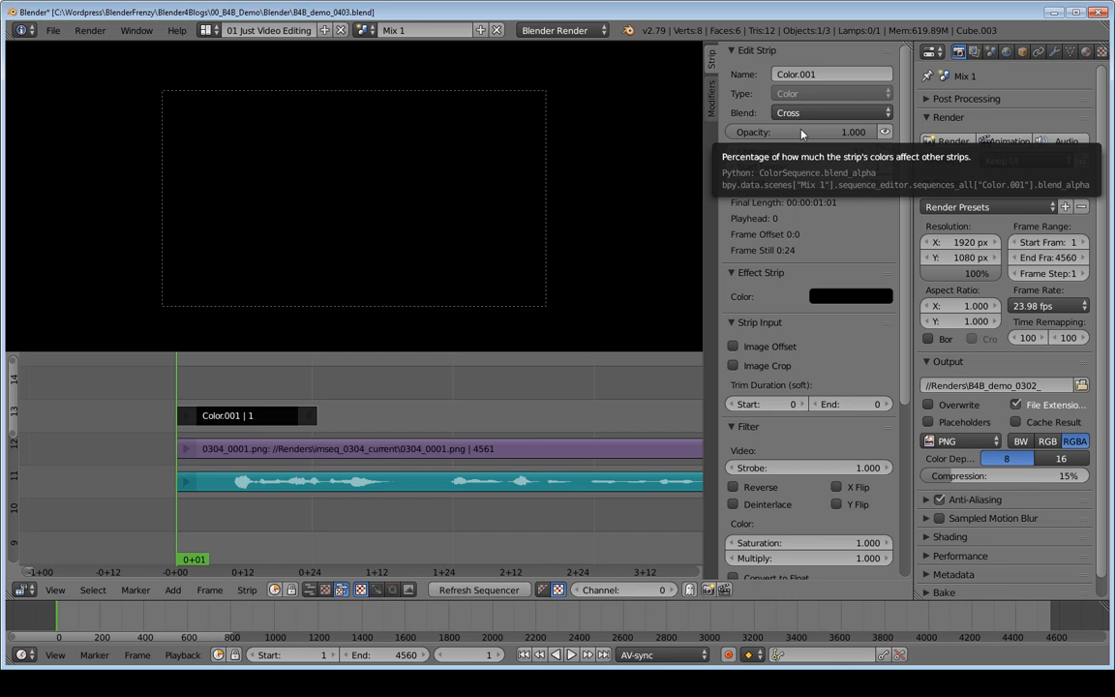
{"action": "key", "text": "i"}
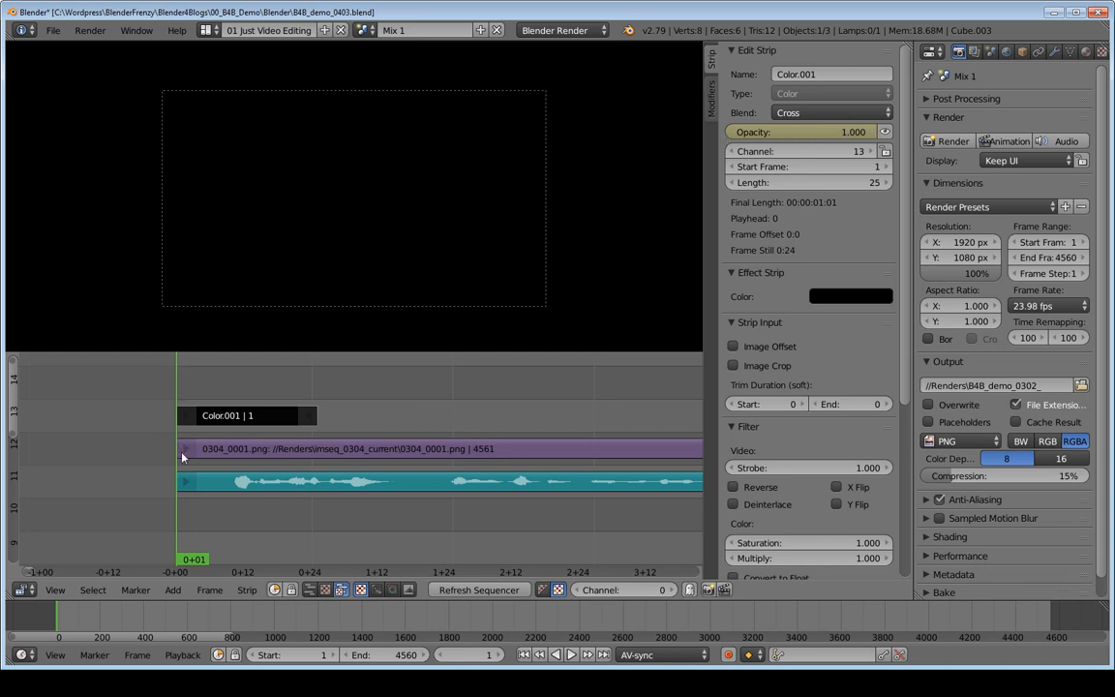
Step: Turn off Only Keyframes from Selected Channels for the timeline
{"action": "mouse_move", "coordinate": [74, 623]}
{"action": "left_mouse_down"}
{"action": "mouse_move", "coordinate": [99, 625]}
{"action": "mouse_move", "coordinate": [89, 621]}
{"action": "left_mouse_up"}
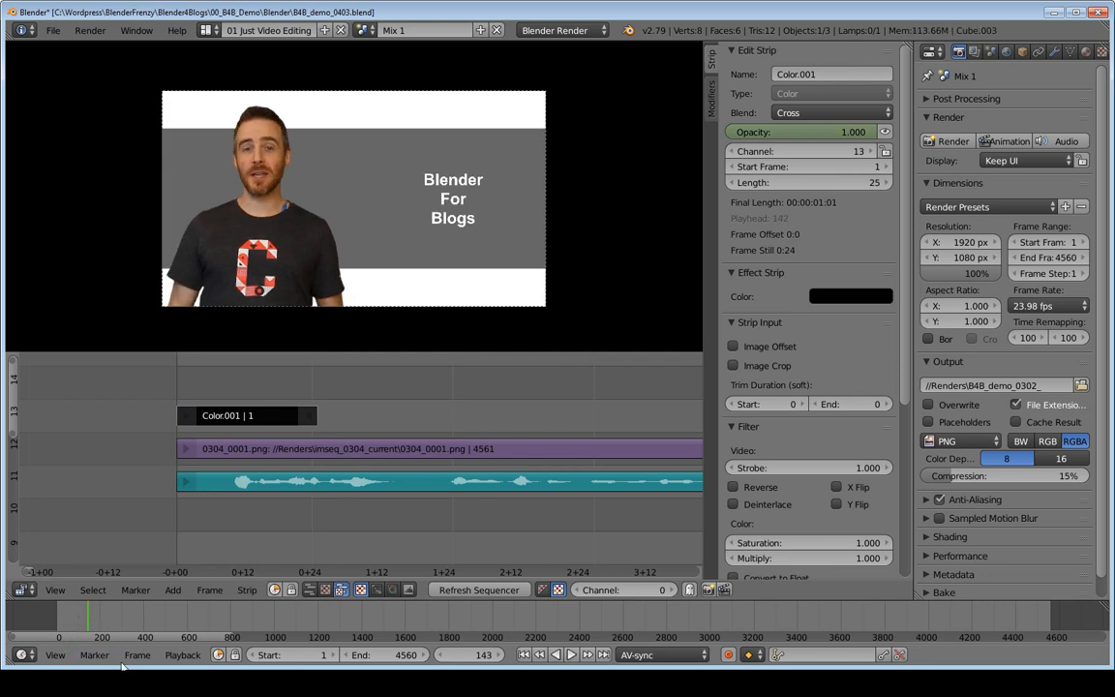
{"action": "left_click", "coordinate": [55, 655]}
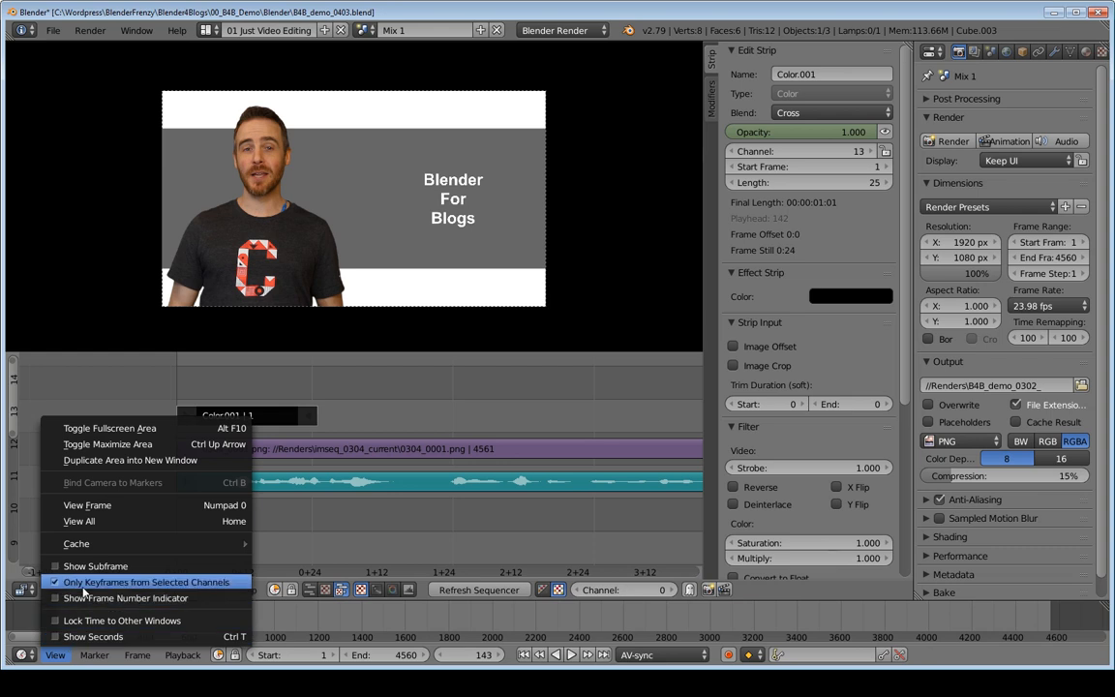
{"action": "left_click", "coordinate": [143, 582]}
Step: Play and scrub the start of the sequence to examine the black strip's opacity over its first second
{"action": "key", "text": "alt+a"}
{"action": "key", "text": "alt+a"}
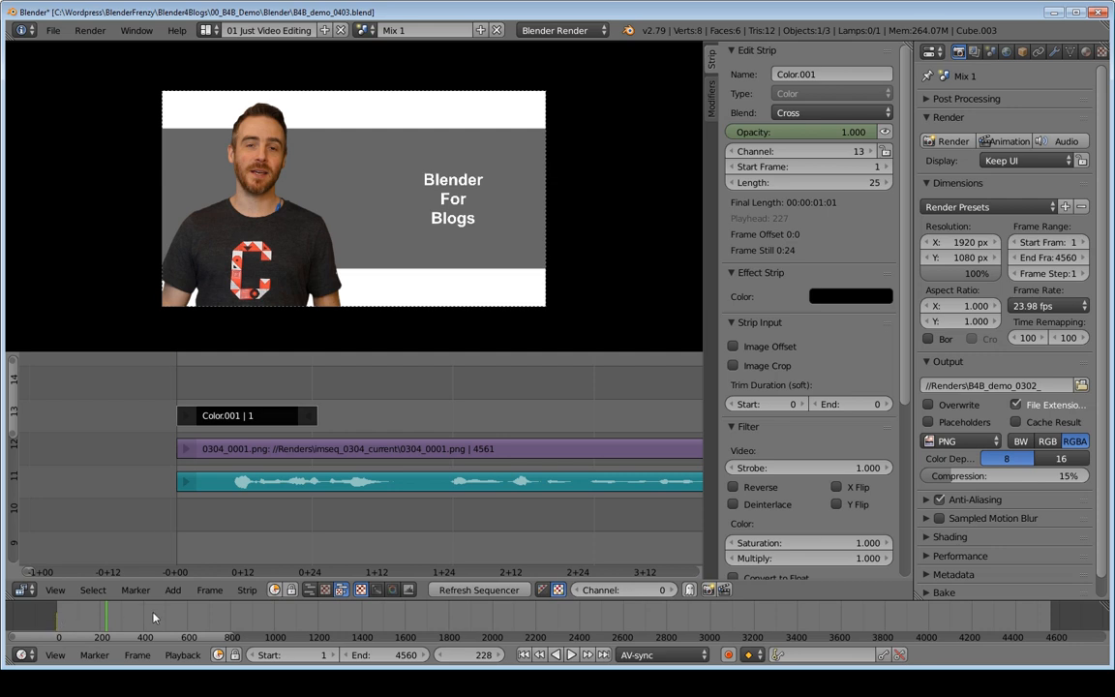
{"action": "key", "text": "shift+Left"}
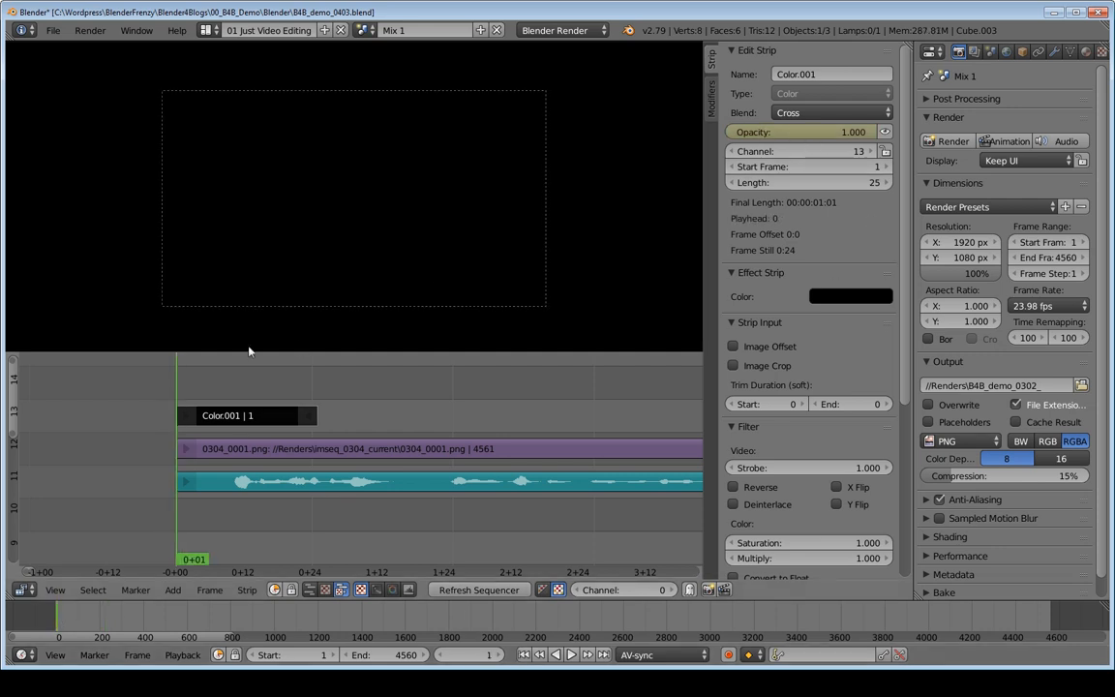
{"action": "key", "text": "alt+a"}
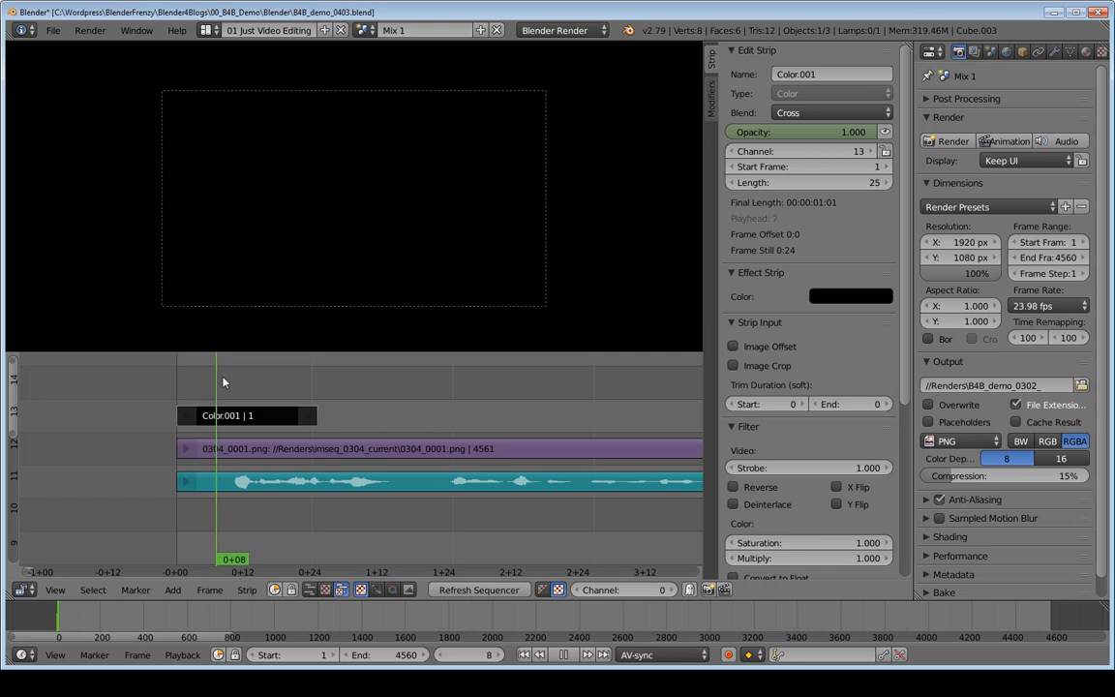
{"action": "key", "text": "Escape"}
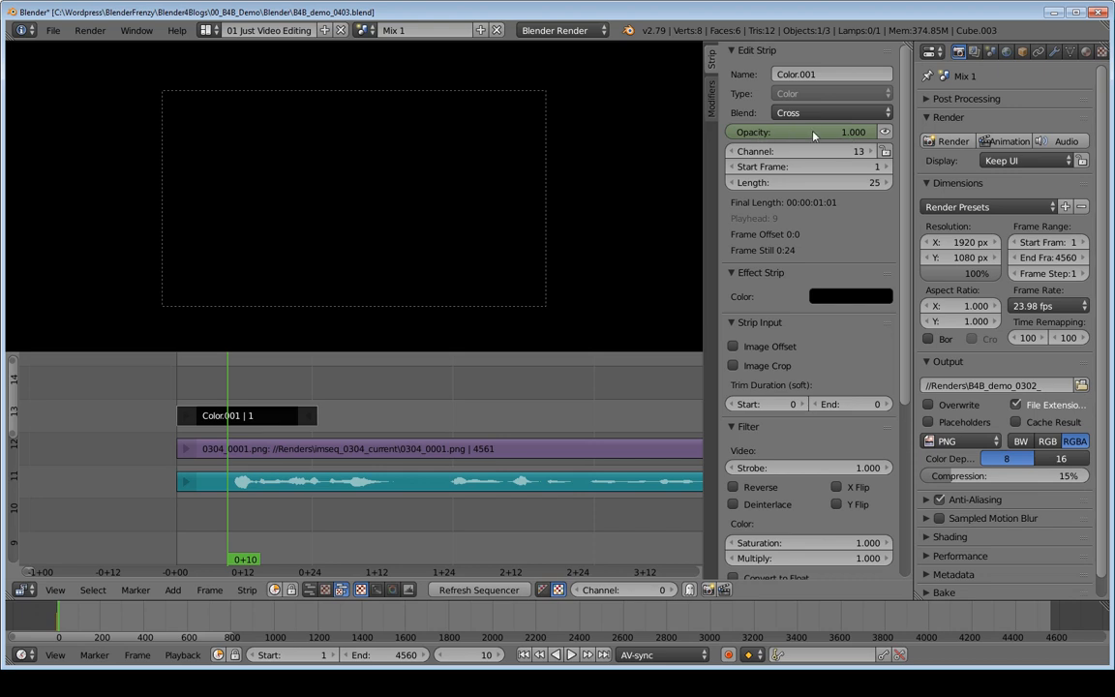
{"action": "left_click_drag", "start_coordinate": [228, 389], "coordinate": [256, 390]}
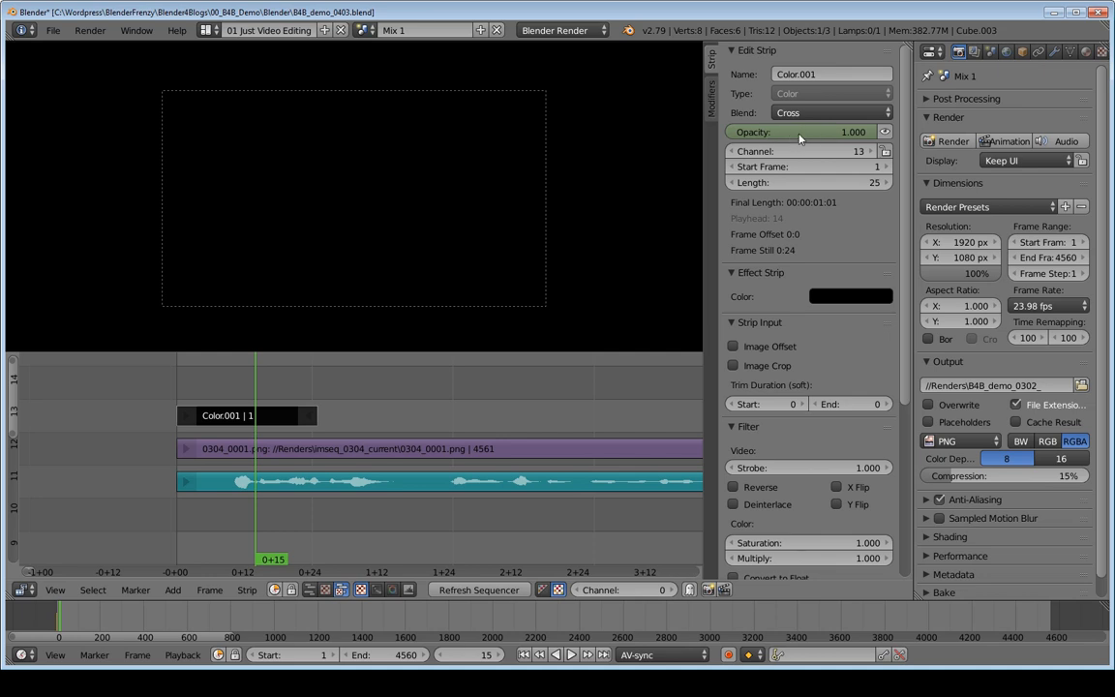
{"action": "left_click_drag", "start_coordinate": [262, 391], "coordinate": [179, 392]}
{"action": "key", "text": "alt+a"}
{"action": "key", "text": "alt+a"}
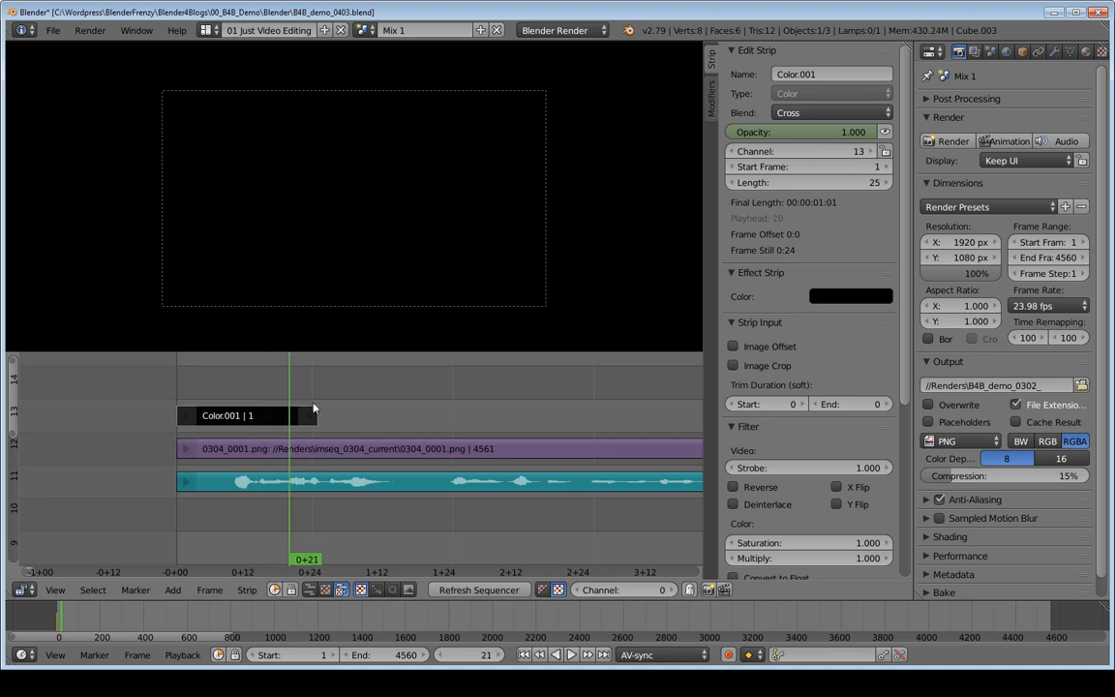
Step: Set the black strip's opacity to 0 at frame 26, just after the strip ends, and keyframe it
{"action": "key", "text": "Right"}
{"action": "key", "text": "Right"}
{"action": "key", "text": "Right"}
{"action": "key", "text": "Right"}
{"action": "key", "text": "Right"}
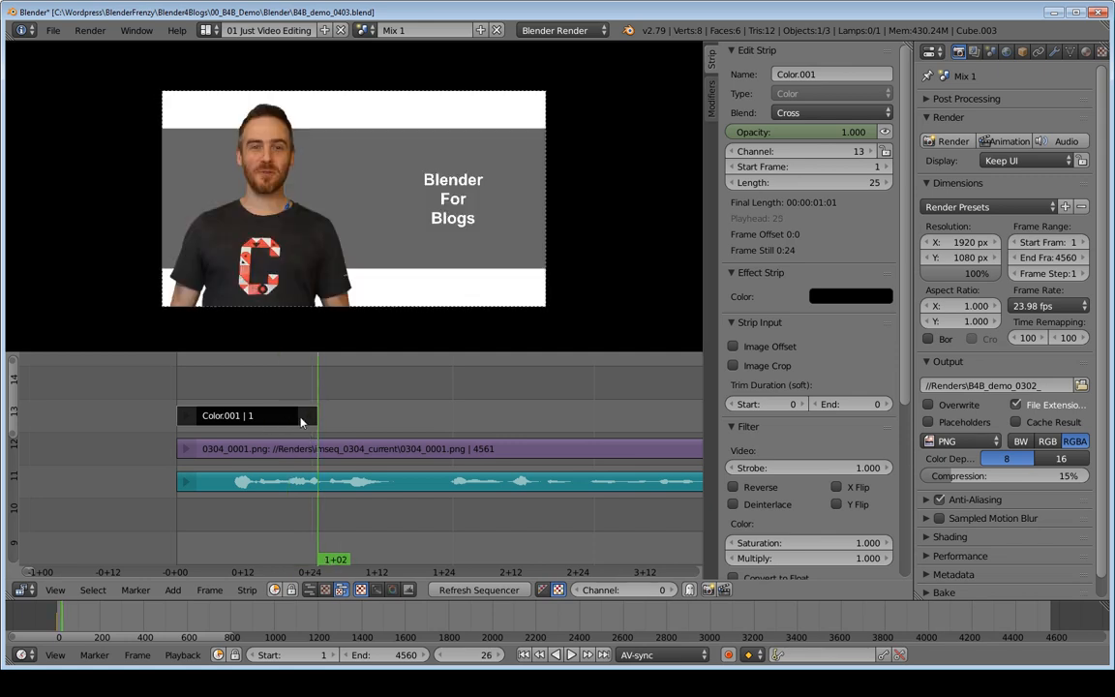
{"action": "left_click", "coordinate": [804, 132]}
{"action": "type", "text": "0"}
{"action": "key", "text": "Return"}
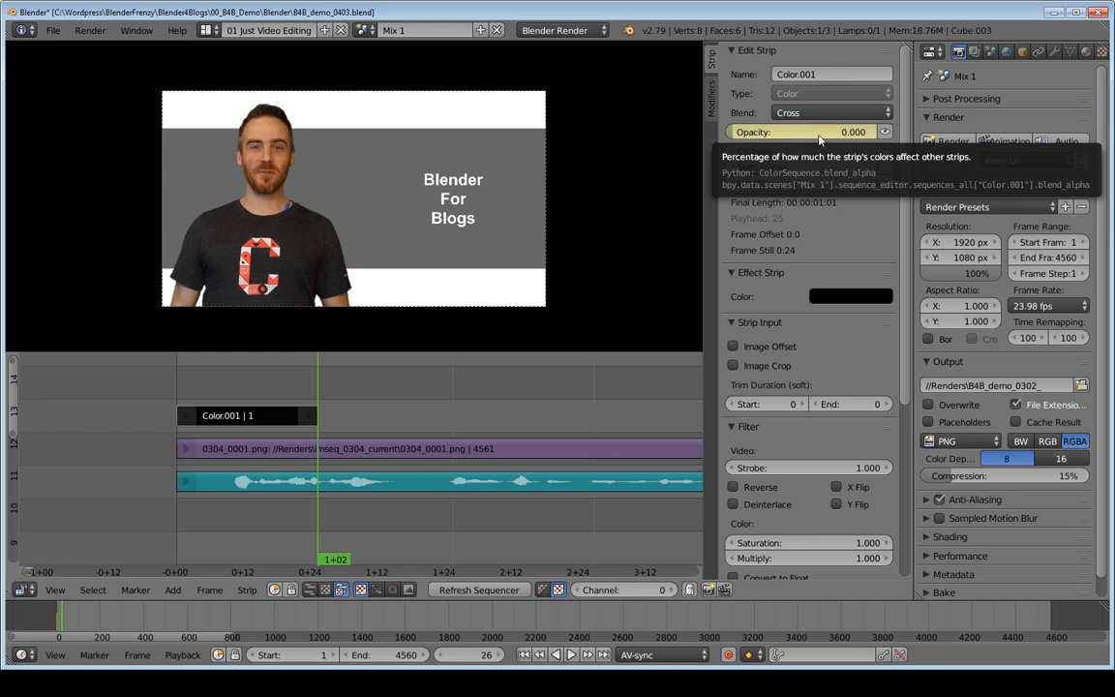
{"action": "key", "text": "i"}
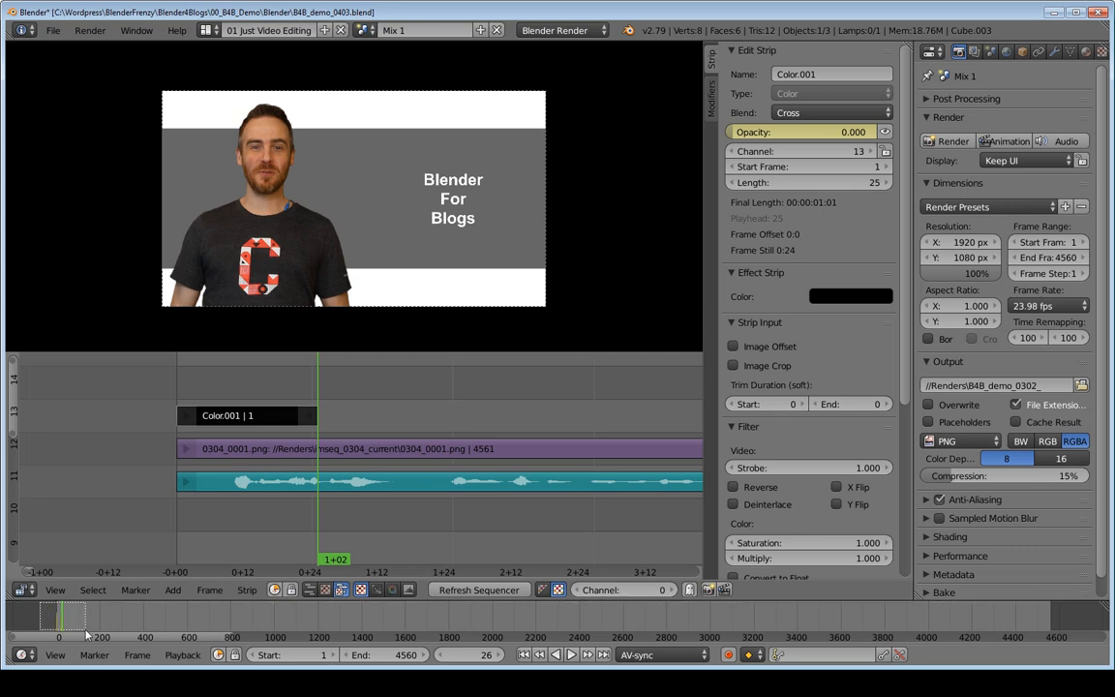
Step: Examine the two opacity keyframes in the timeline by scrubbing between them, then return to frame 1
{"action": "scroll", "coordinate": [104, 630], "scroll_direction": "up", "scroll_amount": 10}
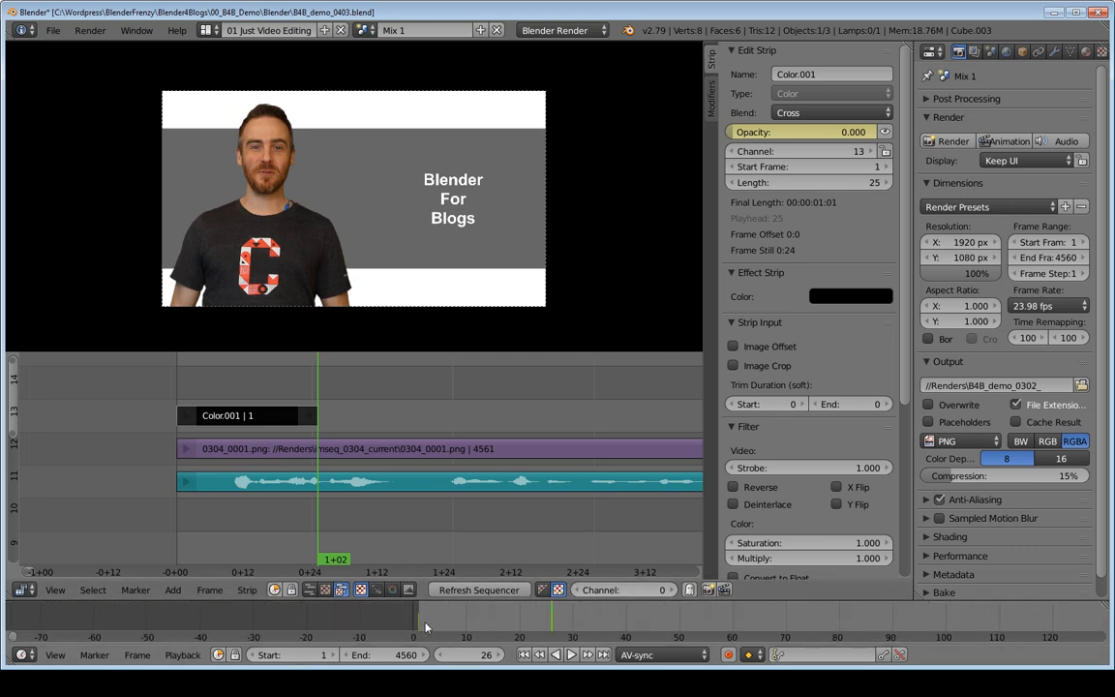
{"action": "left_click_drag", "start_coordinate": [559, 617], "coordinate": [416, 621]}
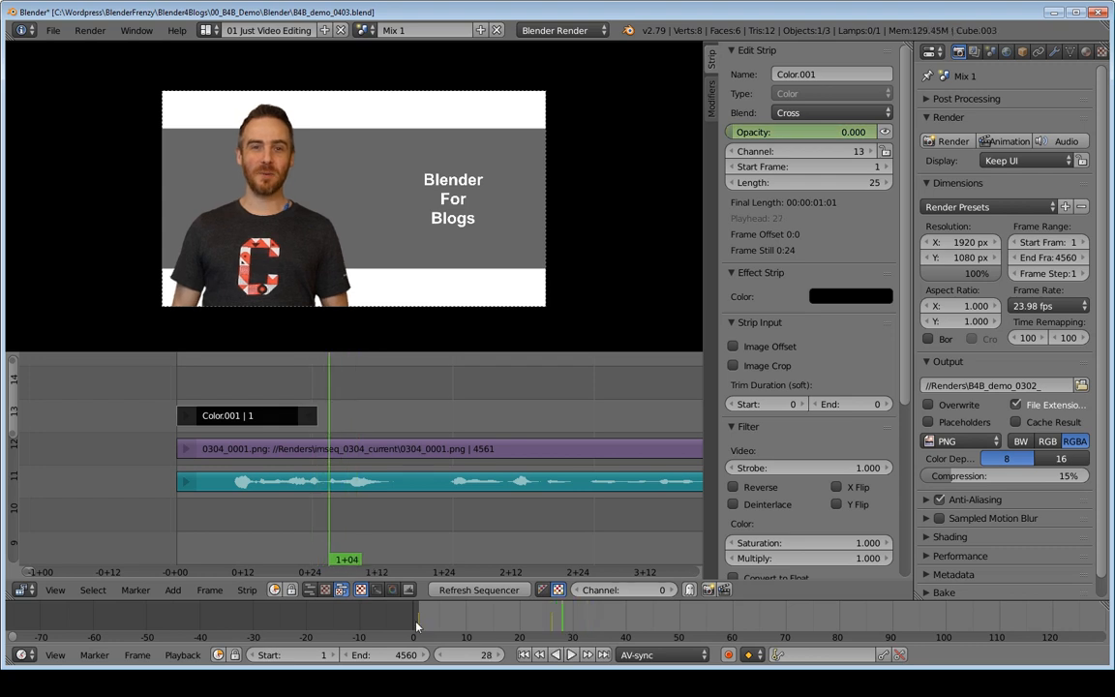
{"action": "left_click_drag", "start_coordinate": [543, 620], "coordinate": [531, 623]}
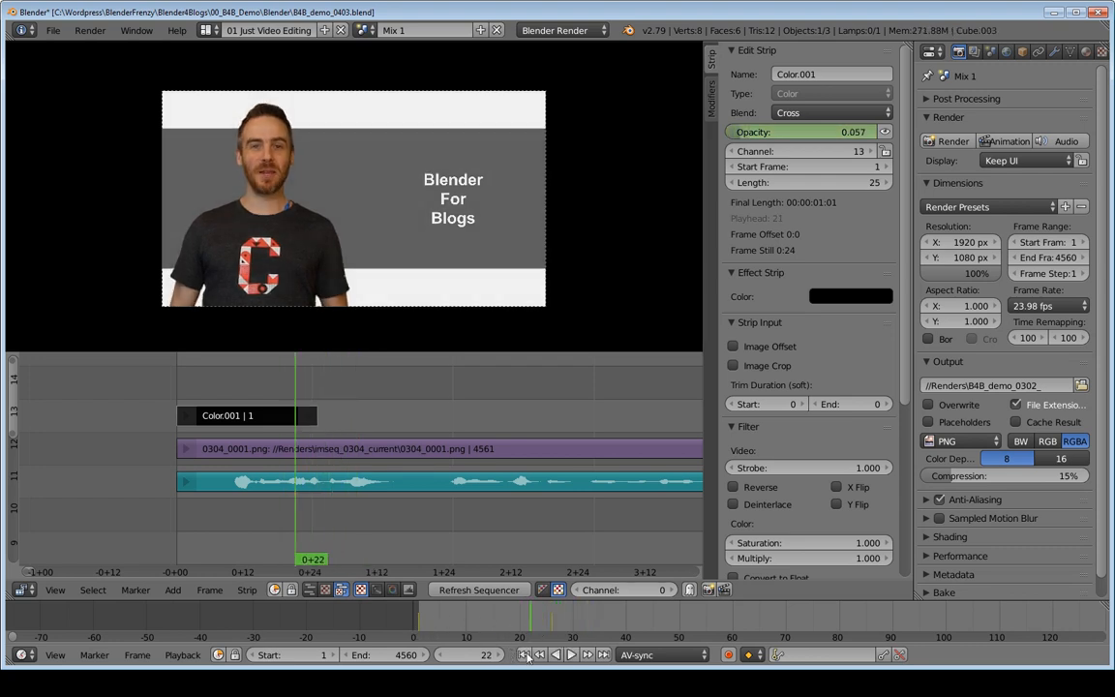
{"action": "left_click", "coordinate": [524, 654]}
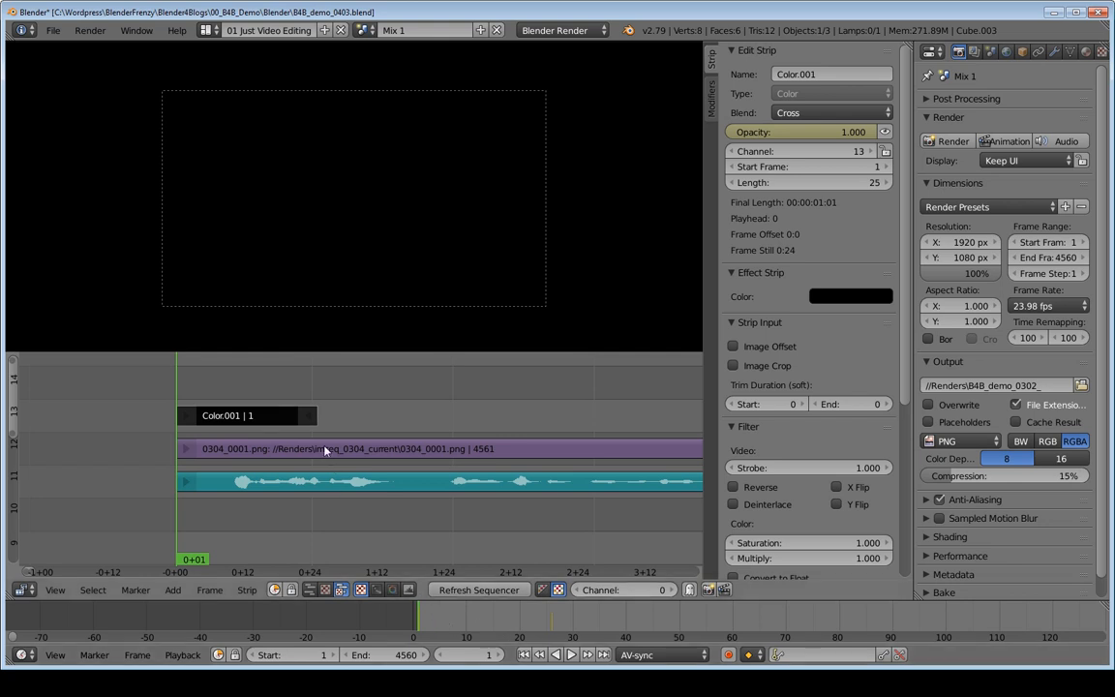
Step: Play and scrub the opening repeatedly to preview the fade in from black
{"action": "key", "text": "alt+a"}
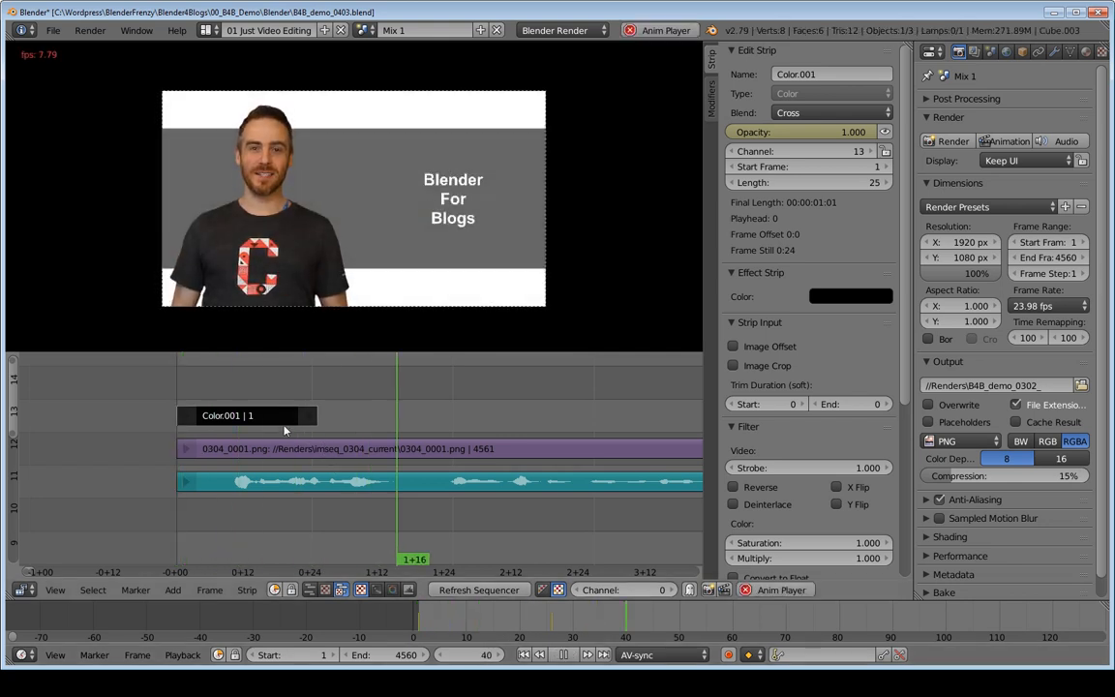
{"action": "key", "text": "alt+a"}
{"action": "left_click_drag", "start_coordinate": [183, 375], "coordinate": [438, 389]}
{"action": "middle_click_drag", "start_coordinate": [344, 397], "coordinate": [274, 403]}
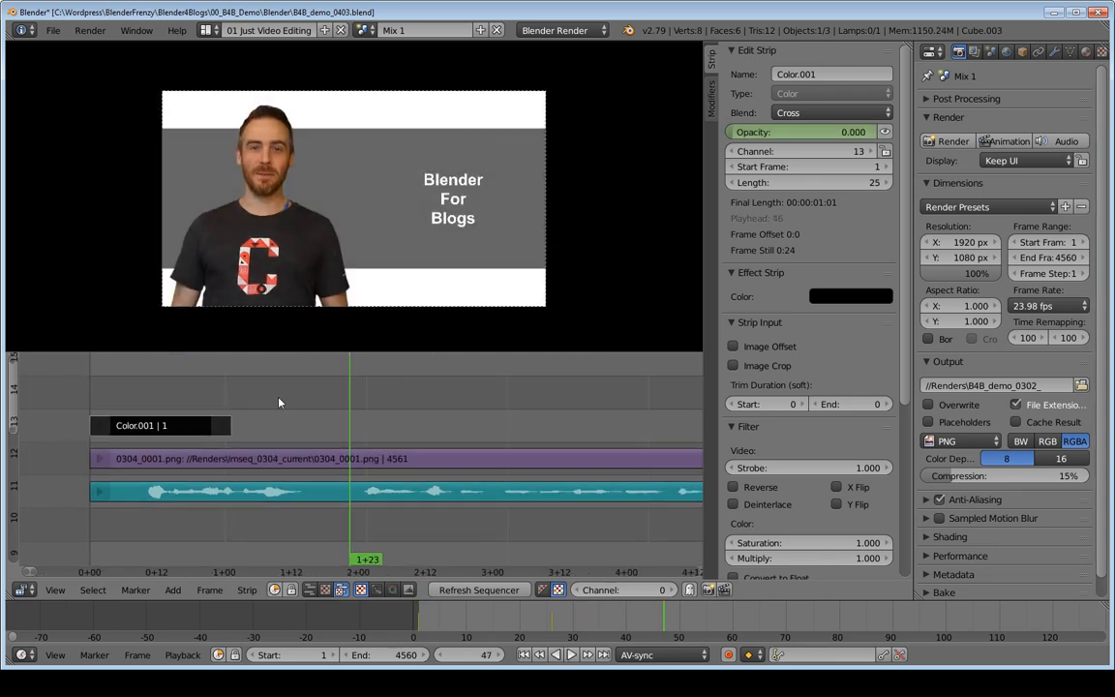
{"action": "left_click_drag", "start_coordinate": [315, 400], "coordinate": [104, 397]}
{"action": "key", "text": "alt+a"}
{"action": "key", "text": "alt+a"}
{"action": "mouse_move", "coordinate": [339, 410]}
{"action": "middle_mouse_down"}
{"action": "mouse_move", "coordinate": [328, 375]}
{"action": "mouse_move", "coordinate": [339, 399]}
{"action": "middle_mouse_up"}
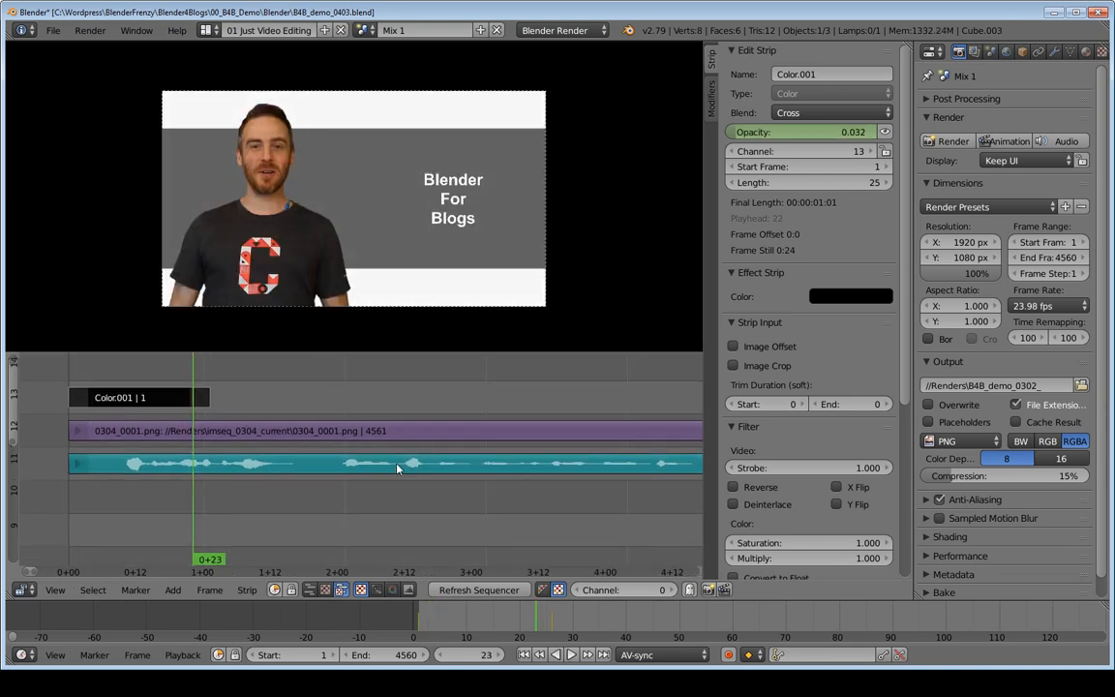
Step: Extend the end of the black color strip to a length of 128 frames and play the fade to check it
{"action": "mouse_move", "coordinate": [395, 409]}
{"action": "middle_mouse_down", "text": "ctrl"}
{"action": "mouse_move", "coordinate": [311, 397]}
{"action": "mouse_move", "coordinate": [373, 417]}
{"action": "mouse_move", "coordinate": [465, 412]}
{"action": "mouse_move", "coordinate": [327, 410]}
{"action": "mouse_move", "coordinate": [423, 411]}
{"action": "mouse_move", "coordinate": [375, 410]}
{"action": "middle_mouse_up", "text": "ctrl"}
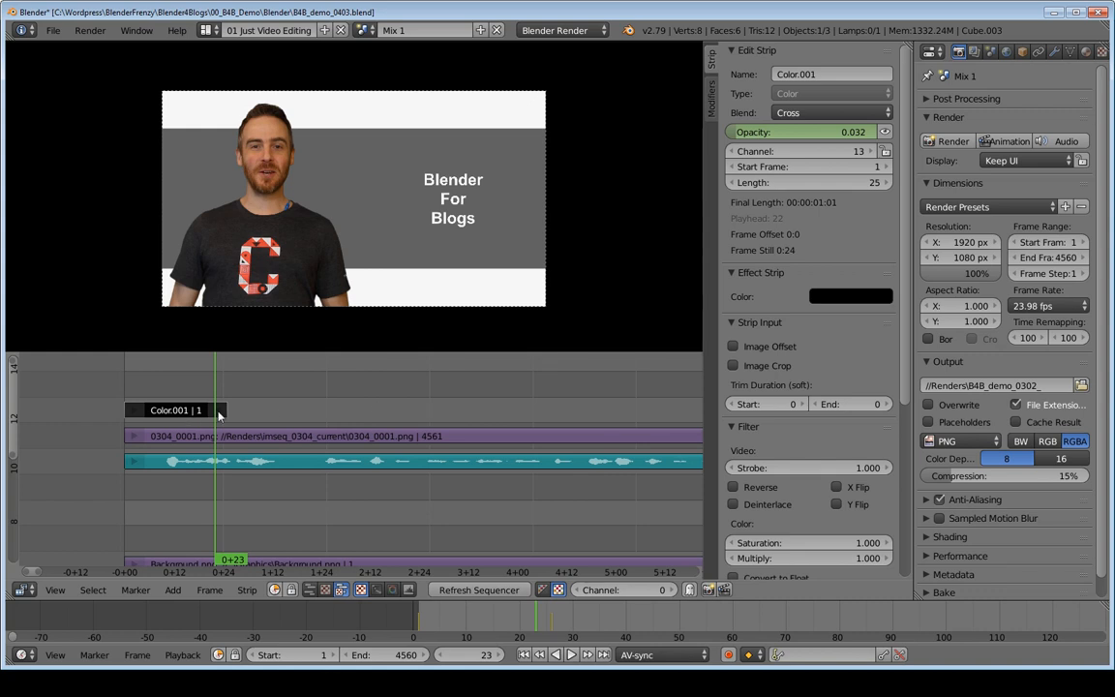
{"action": "left_click_drag", "start_coordinate": [219, 411], "coordinate": [641, 407]}
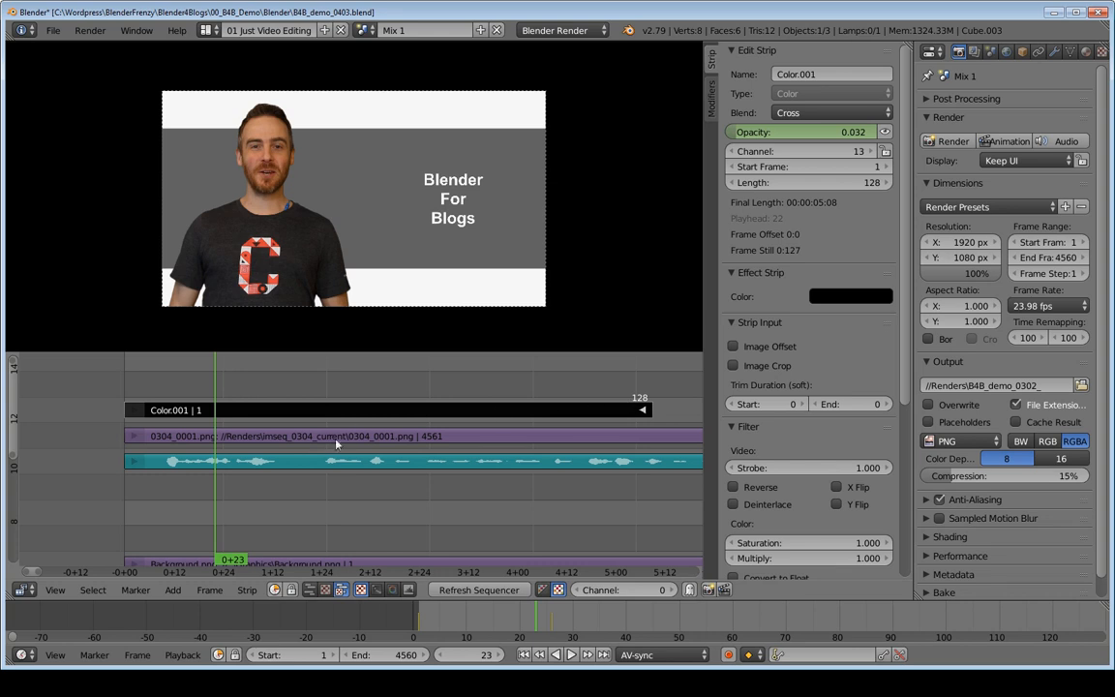
{"action": "key", "text": "alt+a"}
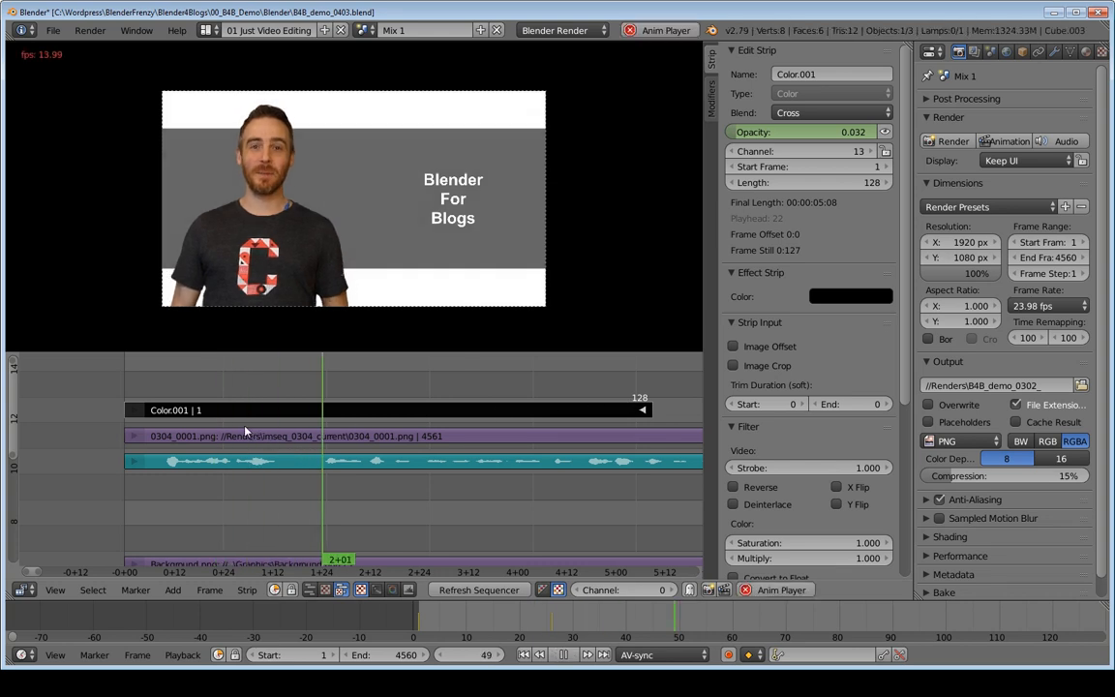
{"action": "left_click", "coordinate": [130, 377]}
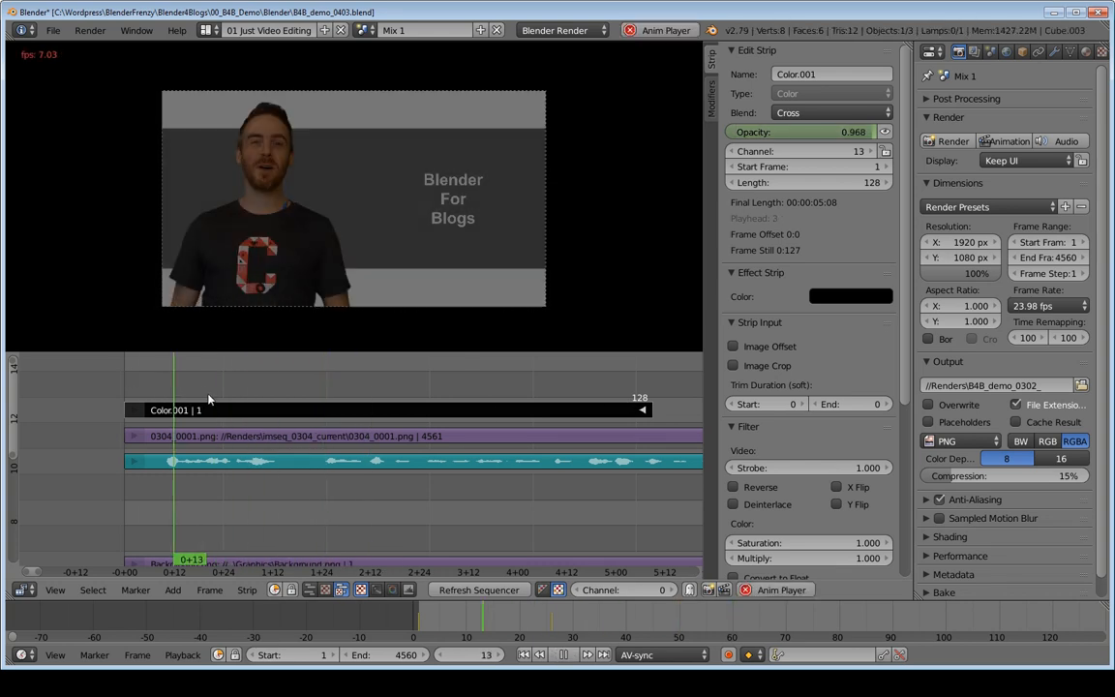
{"action": "key", "text": "Escape"}
{"action": "middle_click_drag", "start_coordinate": [568, 407], "coordinate": [548, 463], "text": "ctrl"}
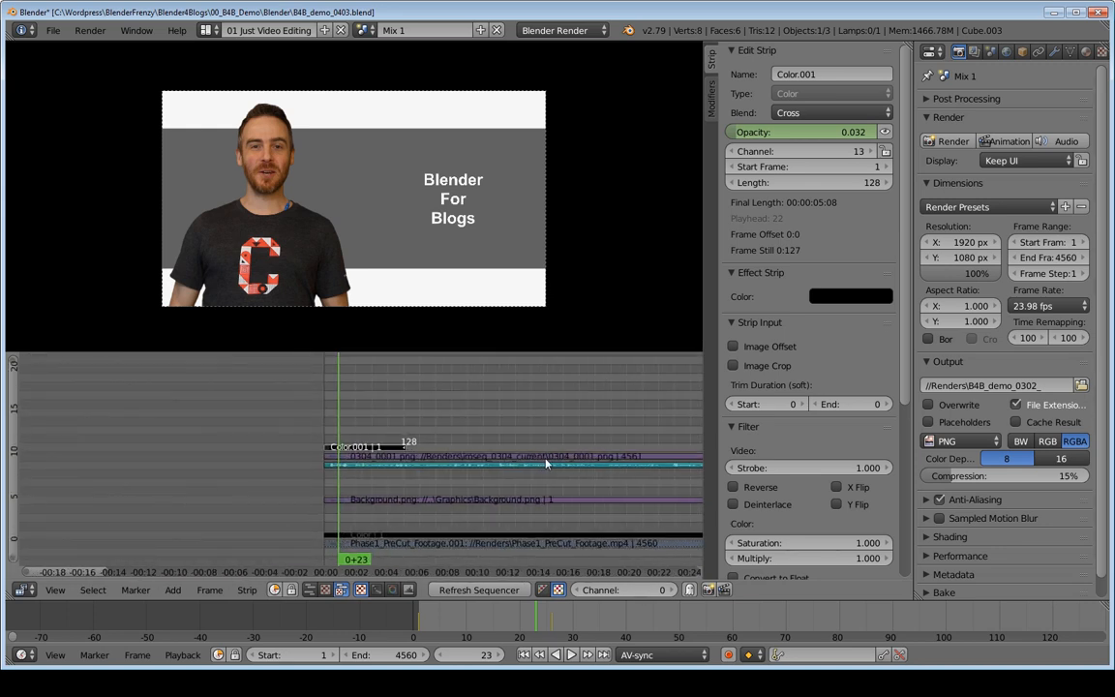
Step: Play and scrub the opening to check how the fade runs over the extended black color strip
{"action": "middle_click_drag", "start_coordinate": [447, 484], "coordinate": [236, 486]}
{"action": "middle_click_drag", "start_coordinate": [177, 422], "coordinate": [264, 424]}
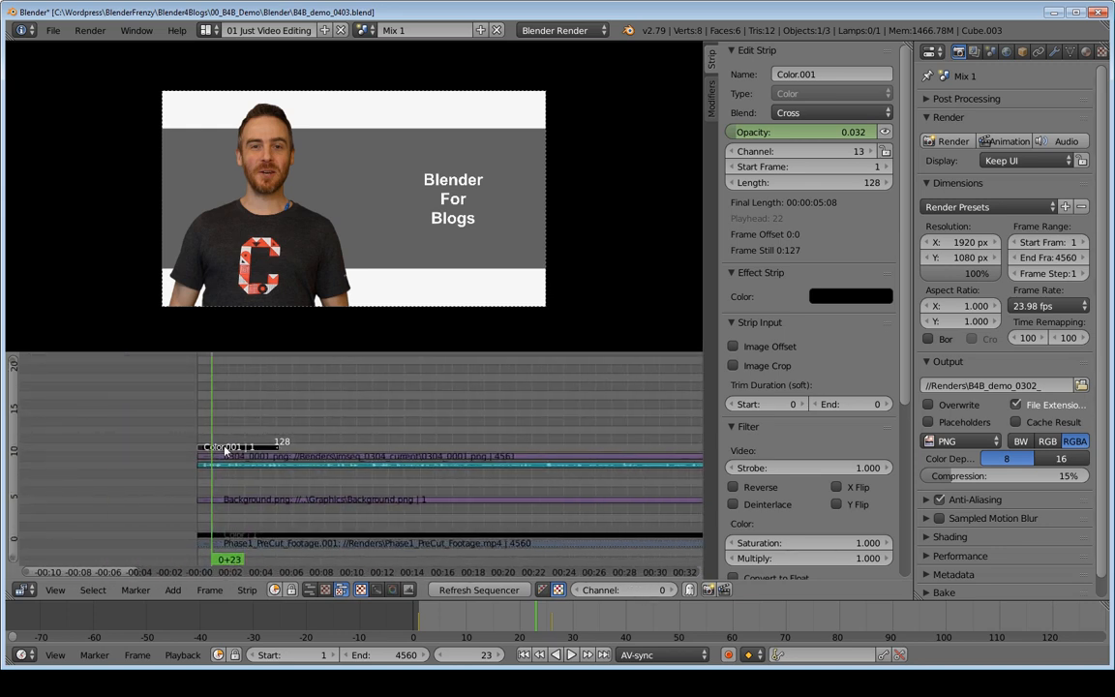
{"action": "key", "text": "alt+a"}
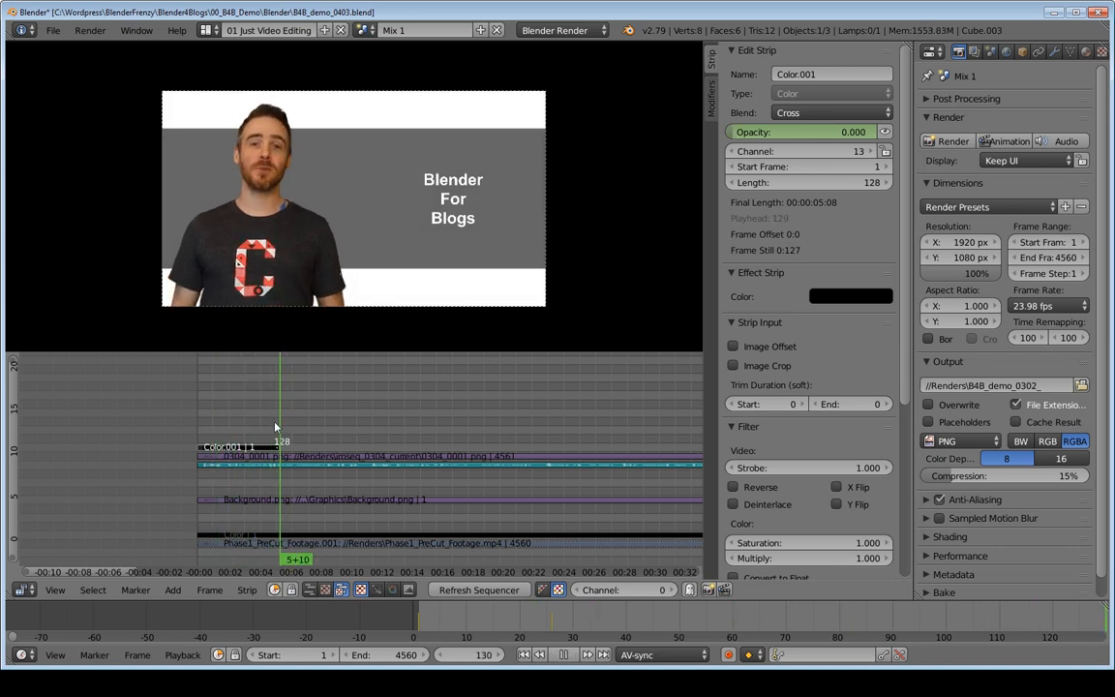
{"action": "left_click", "coordinate": [208, 432]}
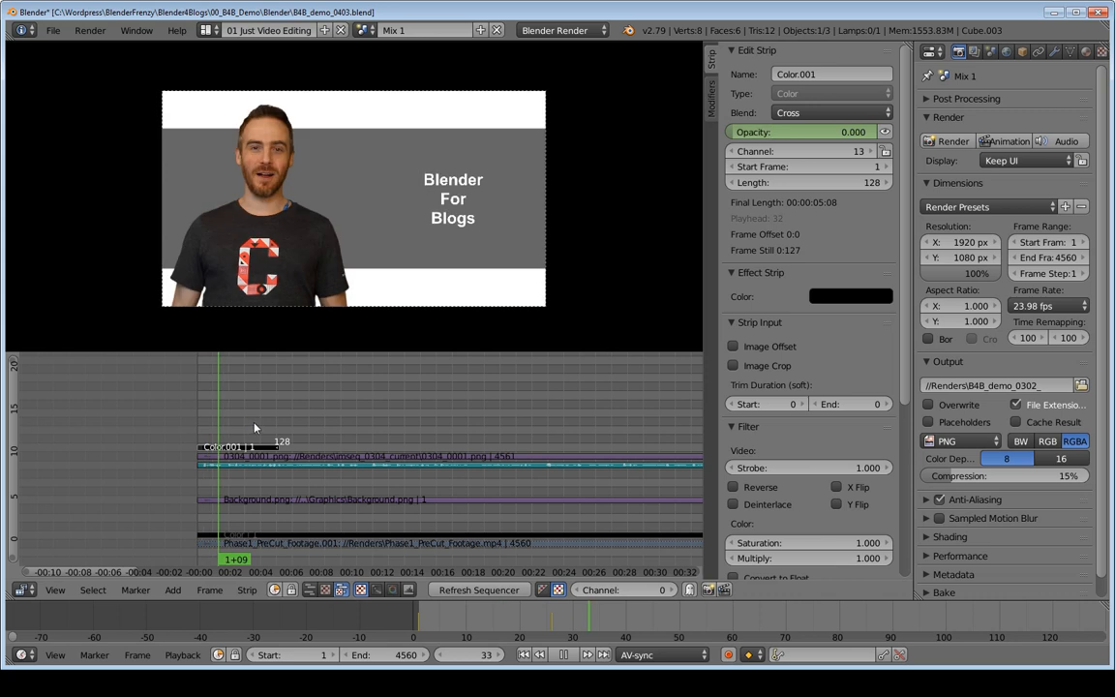
{"action": "left_click", "coordinate": [211, 433]}
{"action": "left_click", "coordinate": [206, 432]}
{"action": "key", "text": "alt+a"}
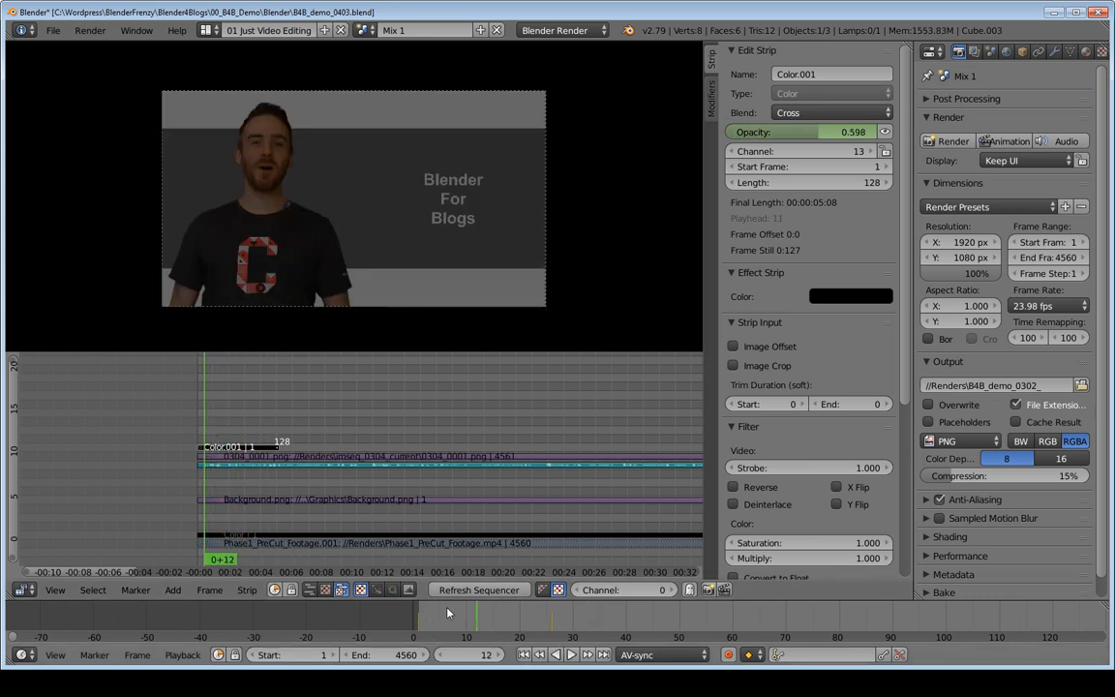
Step: Extend the end of the black color strip to a length of 155 frames
{"action": "middle_click_drag", "start_coordinate": [279, 452], "coordinate": [478, 413]}
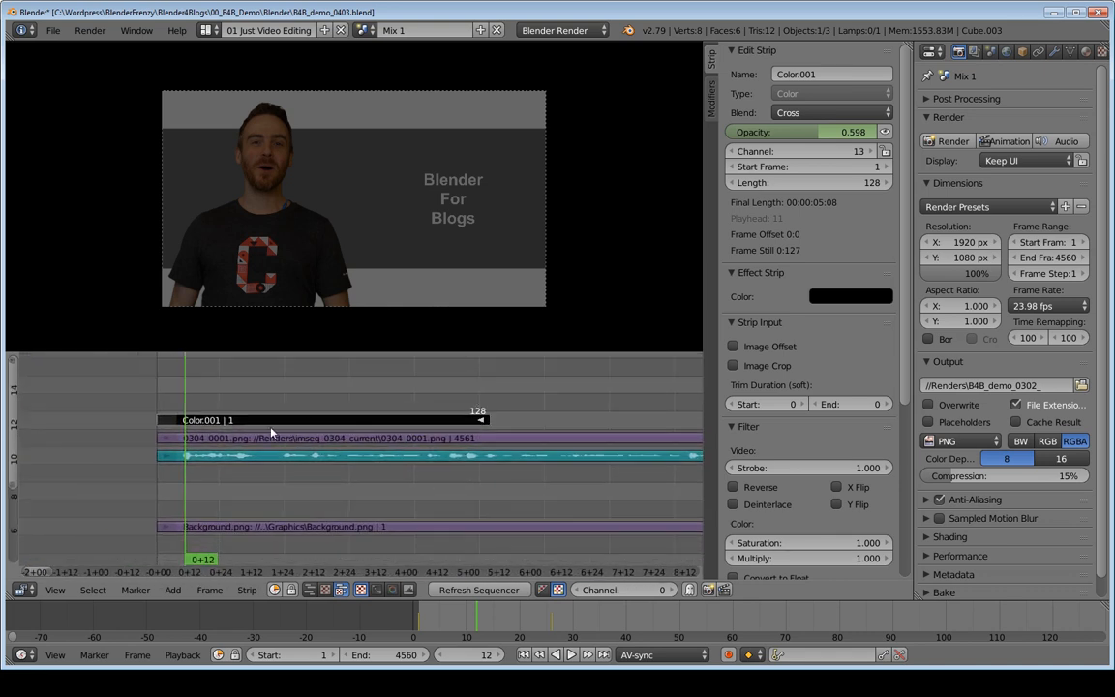
{"action": "right_click_drag", "start_coordinate": [489, 420], "coordinate": [550, 424]}
Step: Split the strip sequencer area horizontally, enlarge its upper part upward, and change the lower part to a Dope Sheet editor
{"action": "left_click_drag", "start_coordinate": [7, 597], "coordinate": [39, 482]}
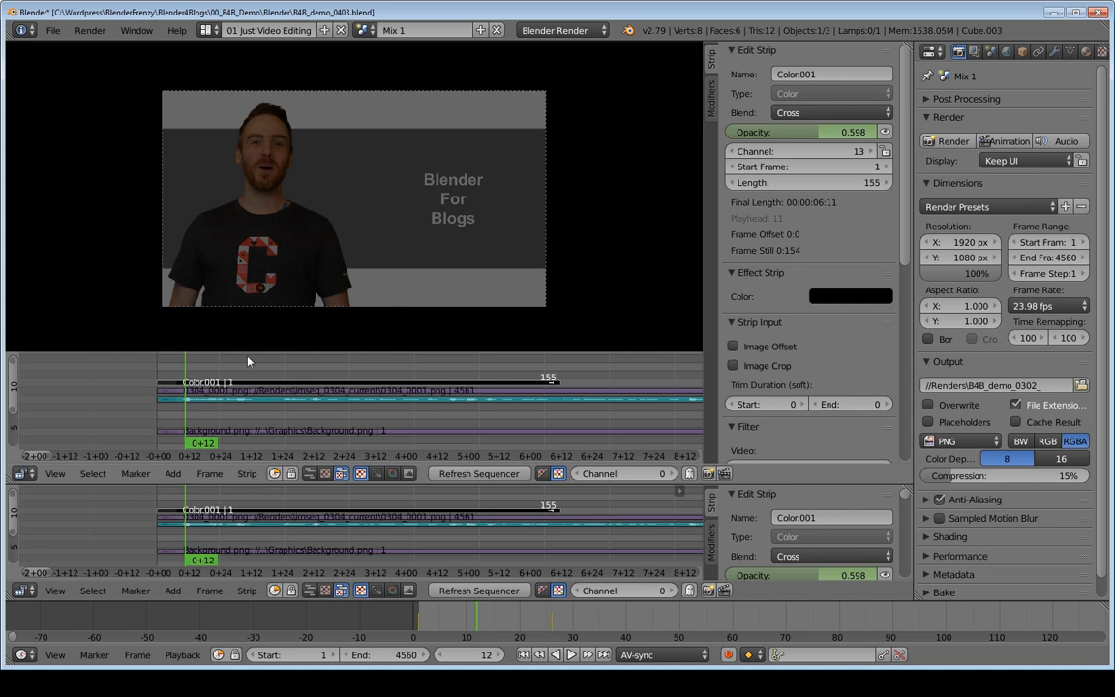
{"action": "left_click_drag", "start_coordinate": [249, 352], "coordinate": [223, 276]}
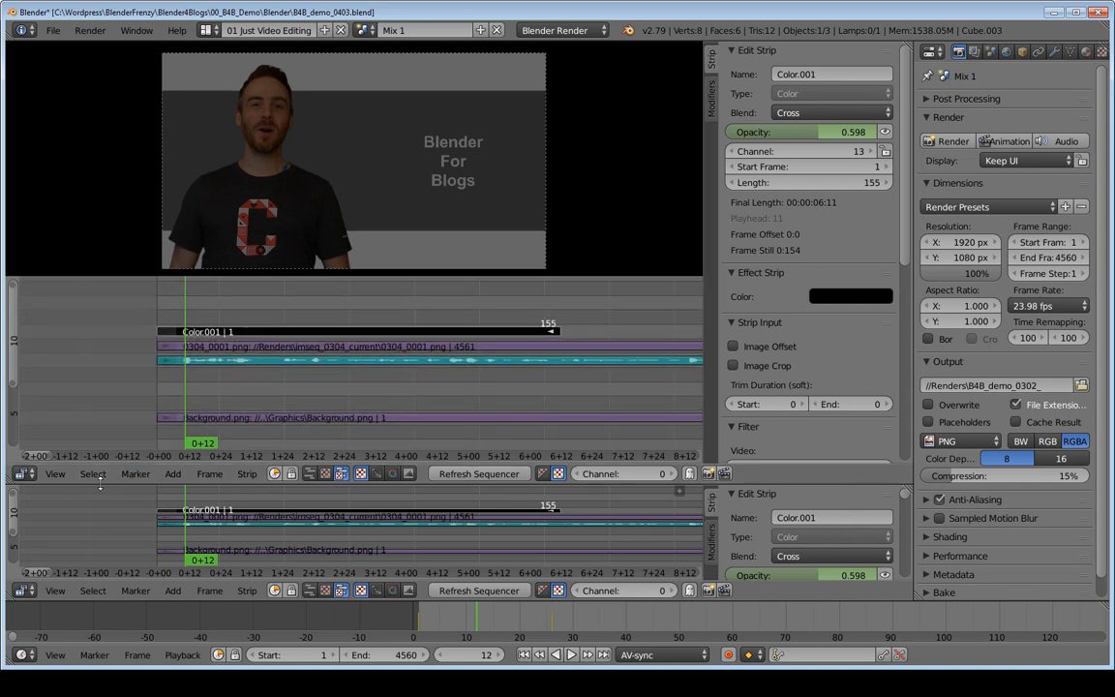
{"action": "left_click", "coordinate": [25, 591]}
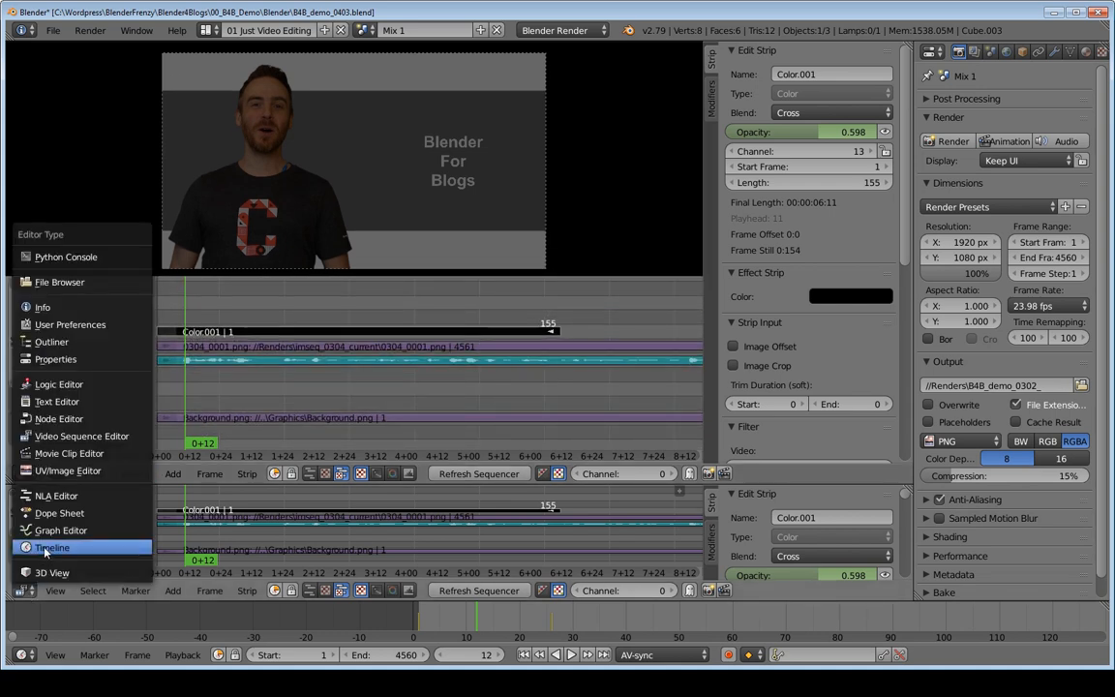
{"action": "left_click", "coordinate": [48, 515]}
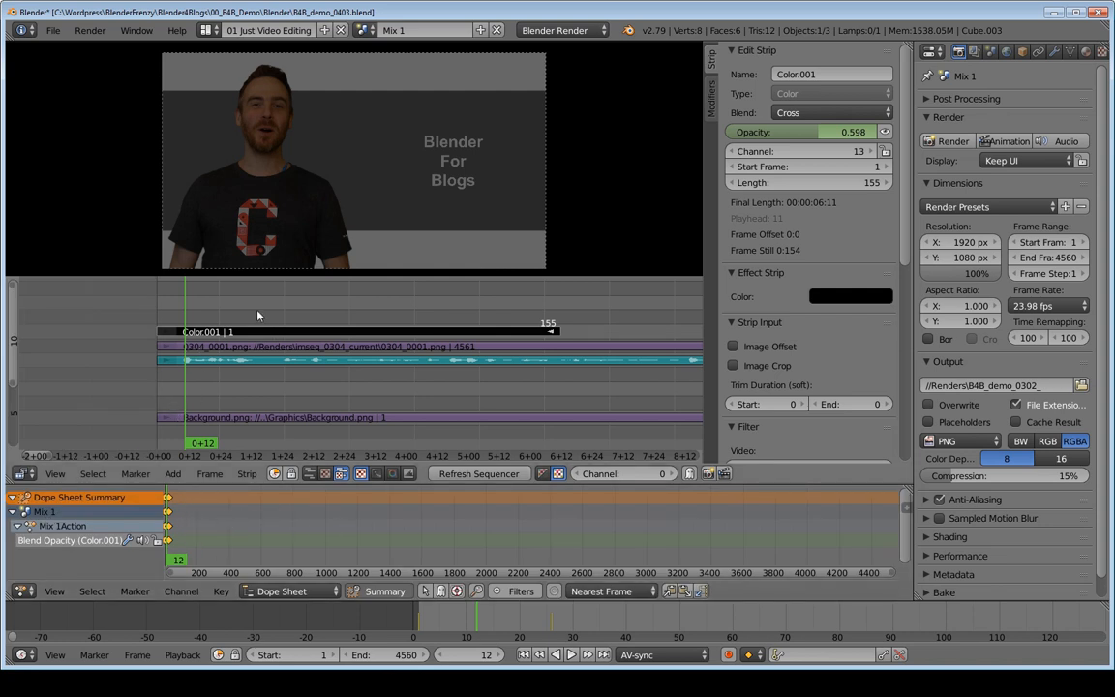
Step: Examine the black strip's two opacity keyframes in the dope sheet, scrubbing and jumping the playhead between them
{"action": "left_click", "coordinate": [304, 310]}
{"action": "left_click_drag", "start_coordinate": [242, 324], "coordinate": [175, 309]}
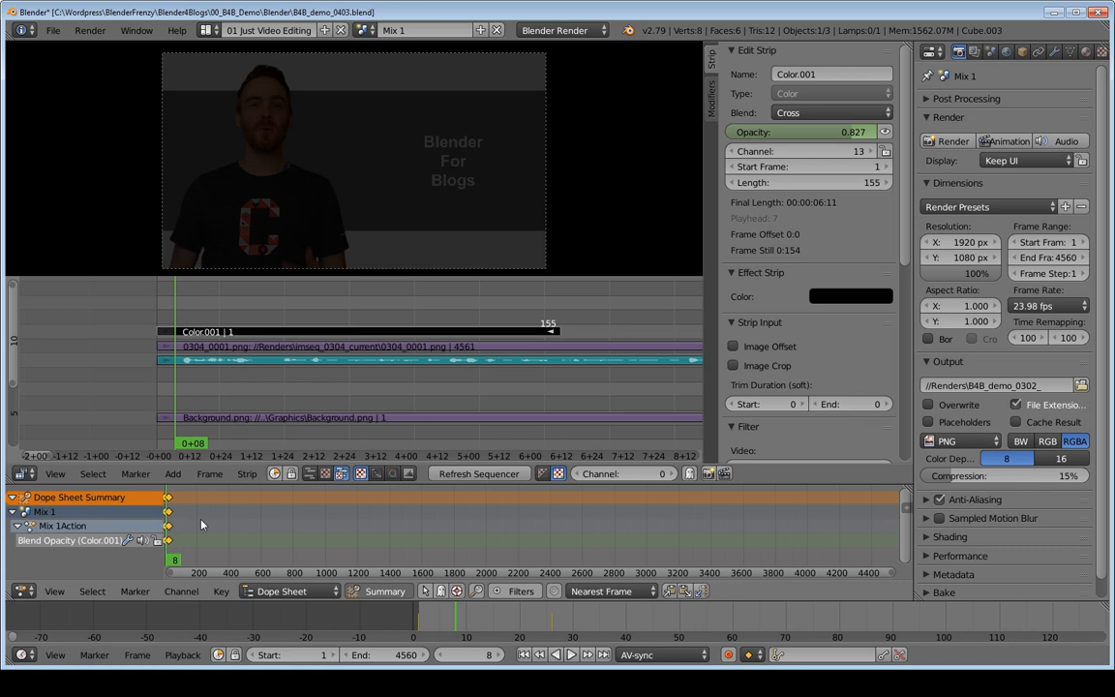
{"action": "key", "text": "Home"}
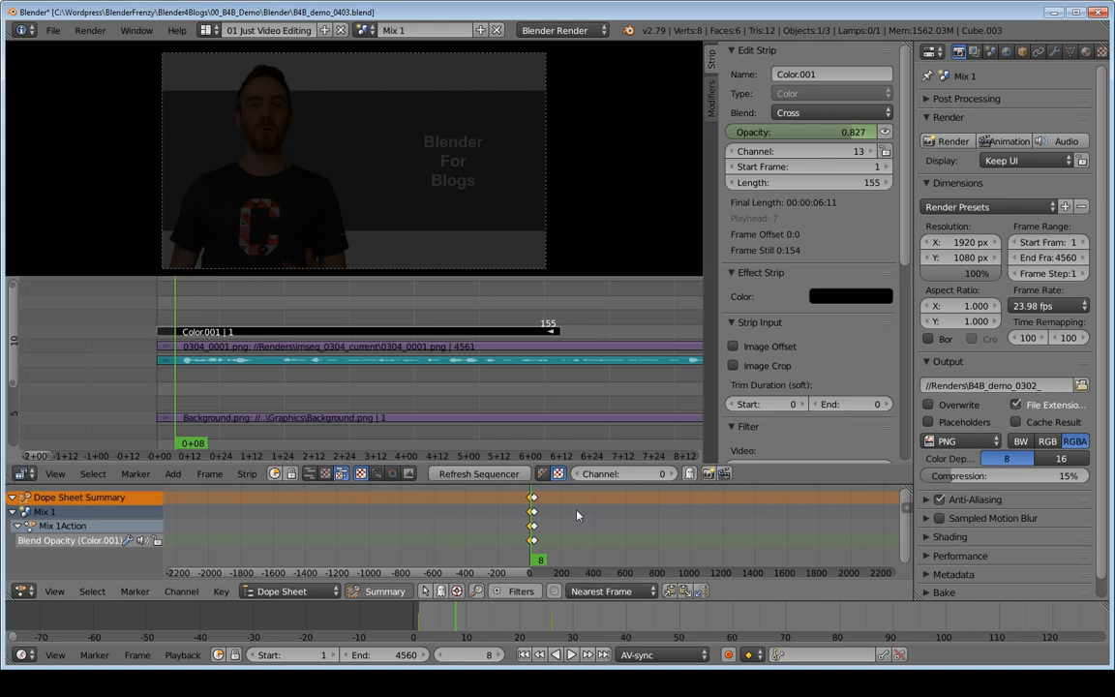
{"action": "middle_click_drag", "start_coordinate": [577, 516], "coordinate": [728, 521], "text": "ctrl"}
{"action": "middle_click_drag", "start_coordinate": [419, 531], "coordinate": [318, 532]}
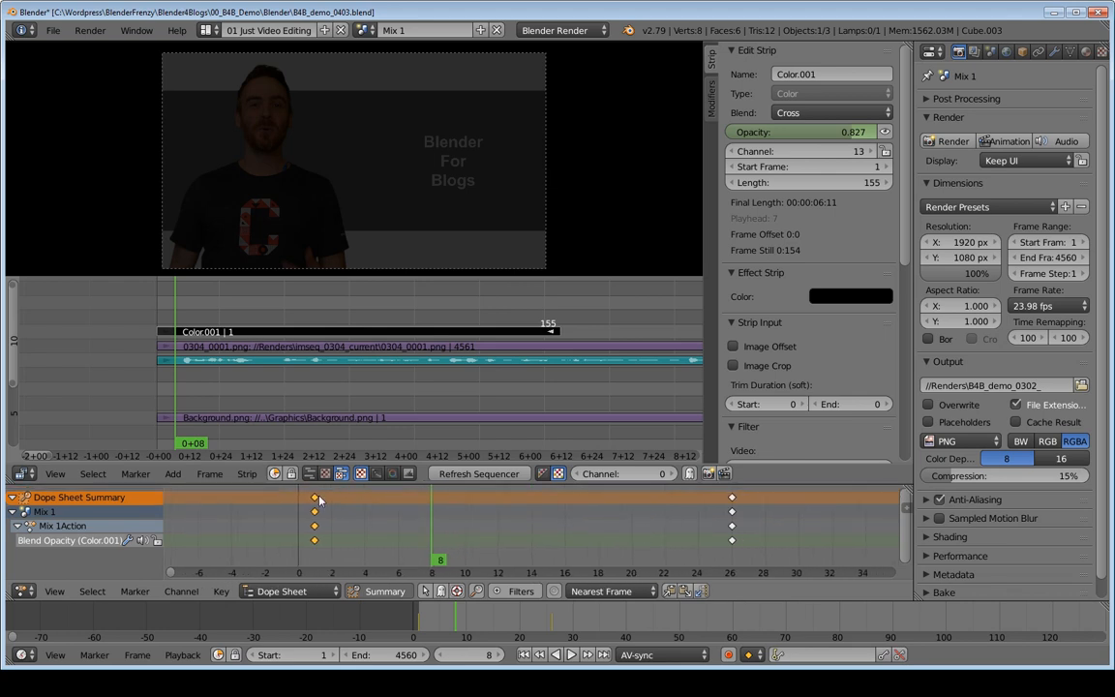
{"action": "mouse_move", "coordinate": [328, 544]}
{"action": "left_mouse_down"}
{"action": "mouse_move", "coordinate": [354, 543]}
{"action": "mouse_move", "coordinate": [322, 540]}
{"action": "left_mouse_up"}
{"action": "key", "text": "Up"}
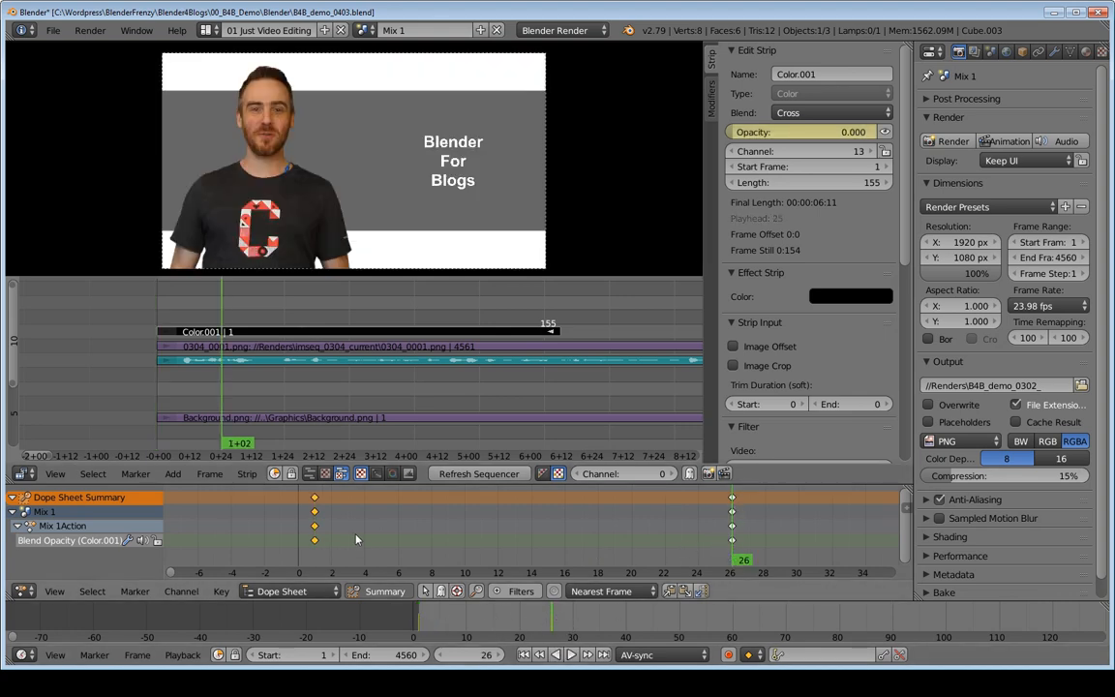
{"action": "left_click_drag", "start_coordinate": [650, 523], "coordinate": [551, 520]}
{"action": "key", "text": "a"}
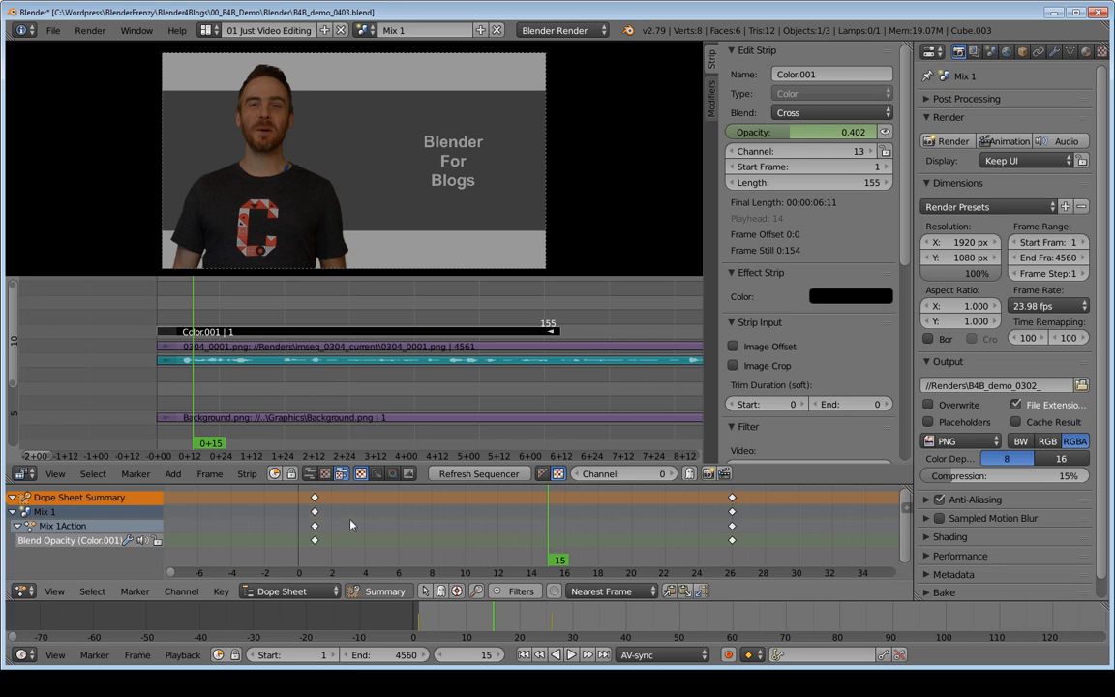
Step: Select the opacity keyframe at frame 1 in the dope sheet and turn off the summary row
{"action": "key", "text": "a"}
{"action": "key", "text": "a"}
{"action": "left_click", "coordinate": [315, 498]}
{"action": "right_click", "coordinate": [732, 542]}
{"action": "right_click", "coordinate": [316, 541]}
{"action": "left_click", "coordinate": [369, 591]}
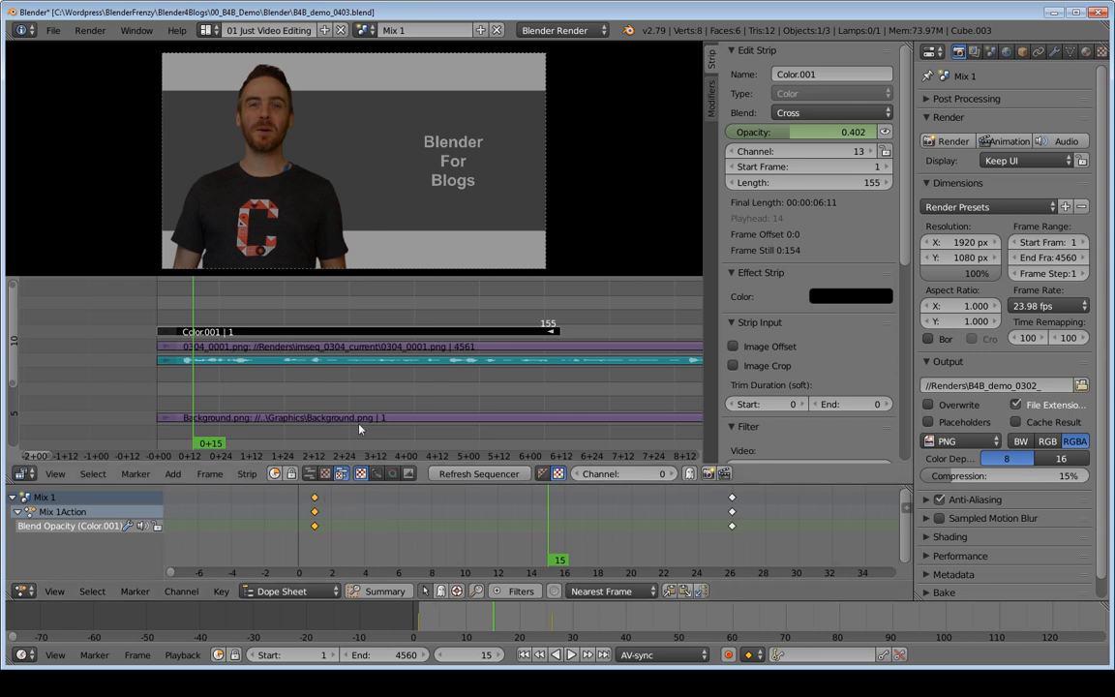
Step: Select the 0304_0001.png strip and then the black color strip to compare their dope sheet channels
{"action": "right_click", "coordinate": [363, 353]}
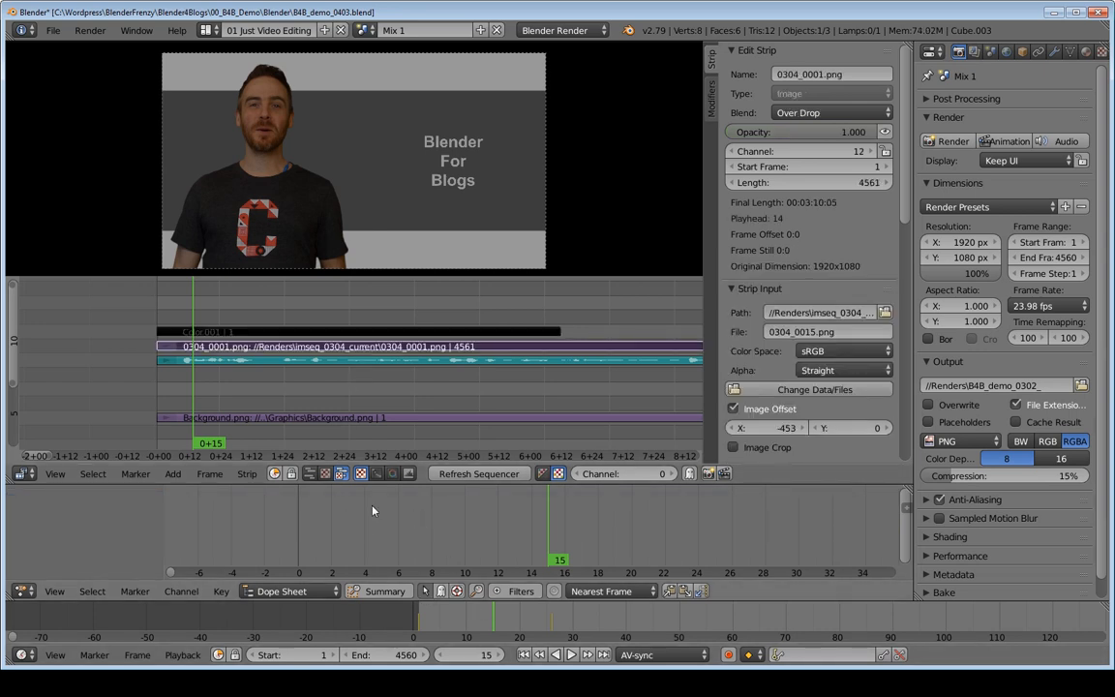
{"action": "right_click", "coordinate": [283, 334]}
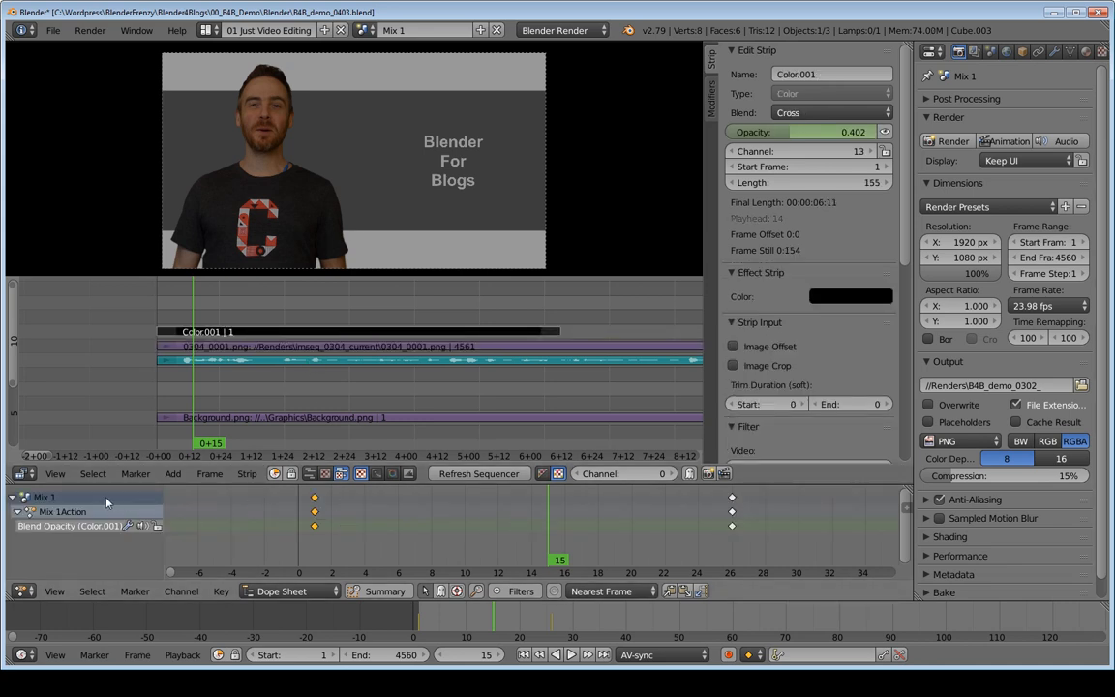
Step: Collapse the Mix 1 channel, select the keyframe at frame 26, and reduce the height of the dope sheet area
{"action": "key", "text": "a"}
{"action": "left_click", "coordinate": [12, 498]}
{"action": "left_click", "coordinate": [314, 497]}
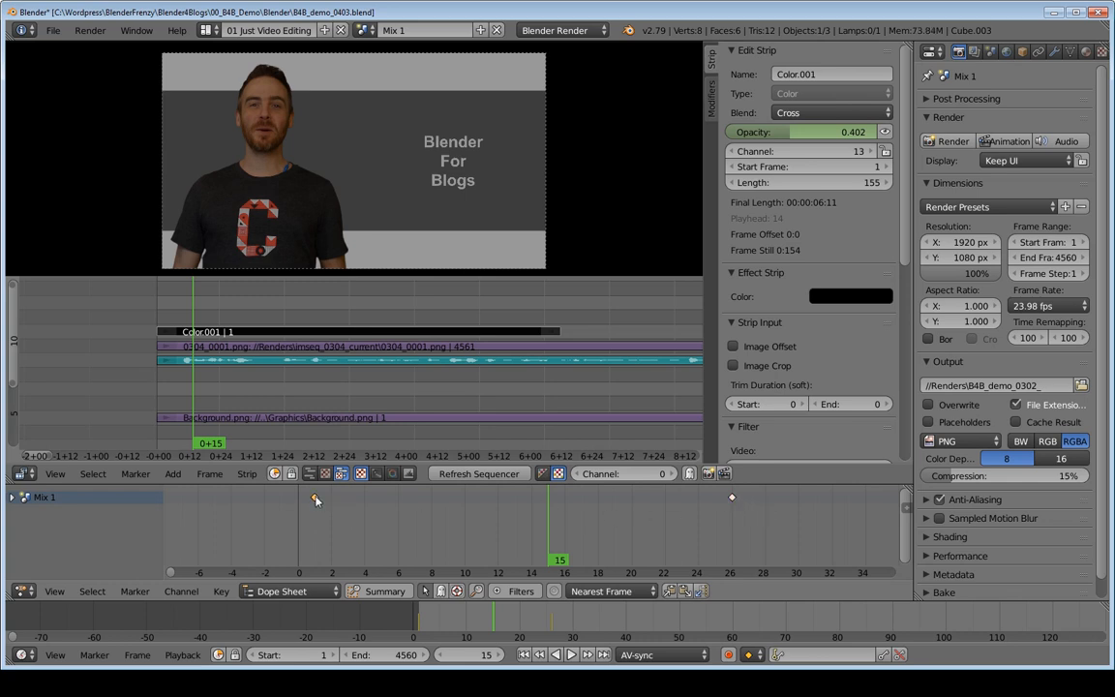
{"action": "left_click", "coordinate": [733, 499], "text": "shift"}
{"action": "left_click_drag", "start_coordinate": [373, 484], "coordinate": [391, 520]}
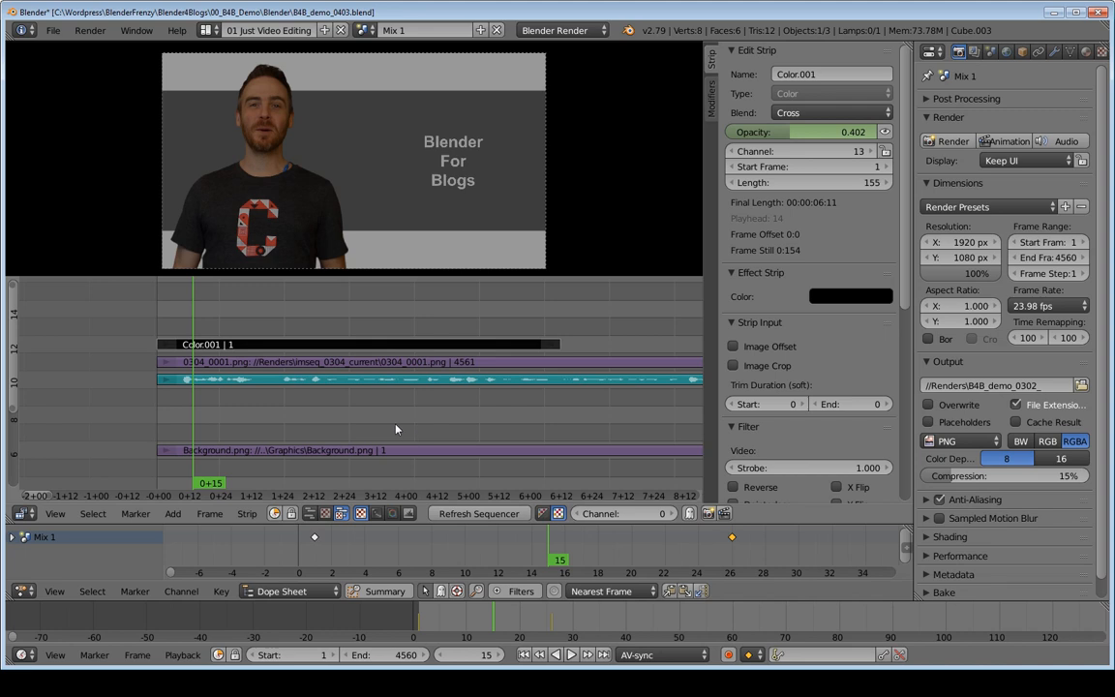
Step: Move the playhead to frame 156 at the black strip's end and snap the second opacity keyframe to the current frame
{"action": "left_click_drag", "start_coordinate": [256, 322], "coordinate": [436, 331]}
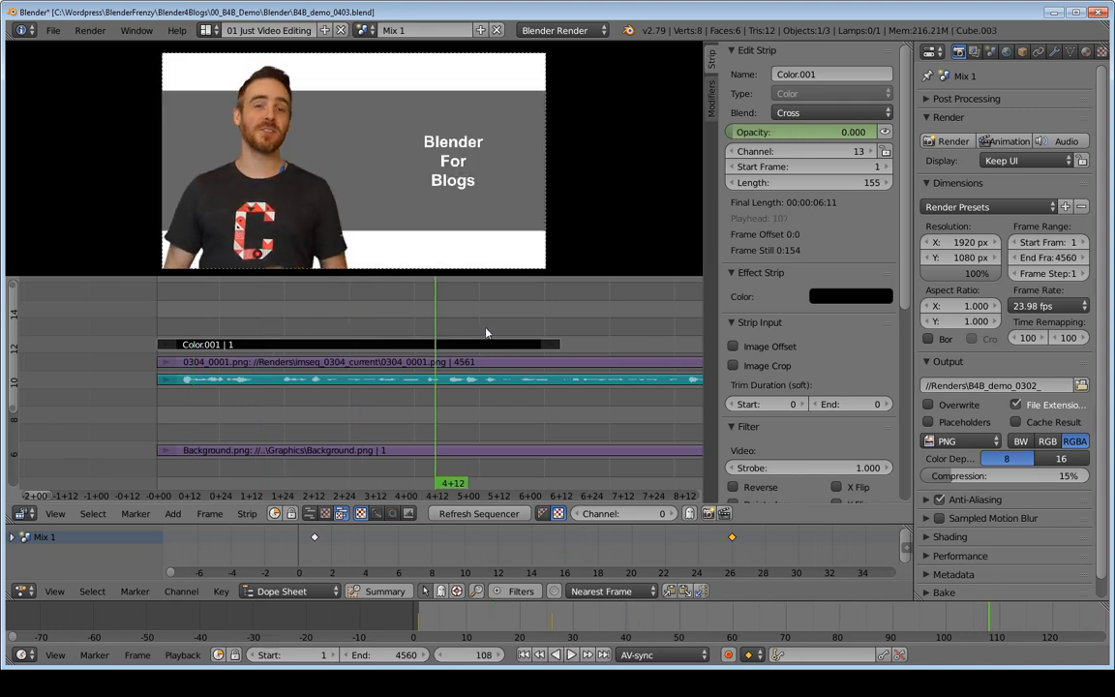
{"action": "key", "text": "Page_Up"}
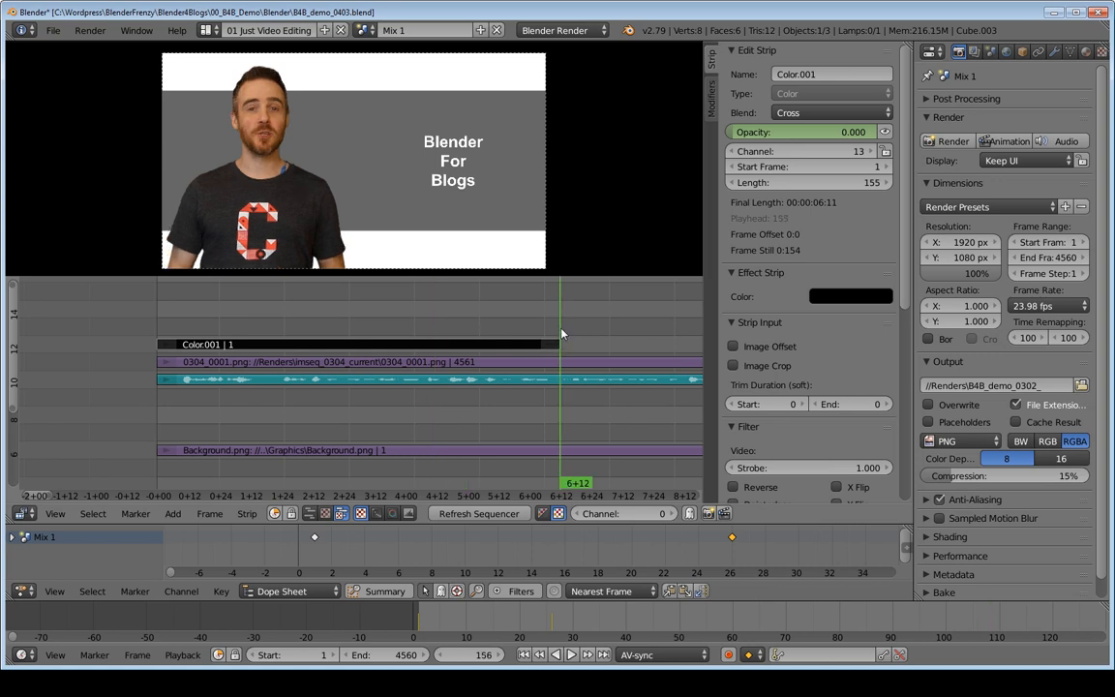
{"action": "scroll", "coordinate": [770, 539], "scroll_direction": "down", "scroll_amount": 5}
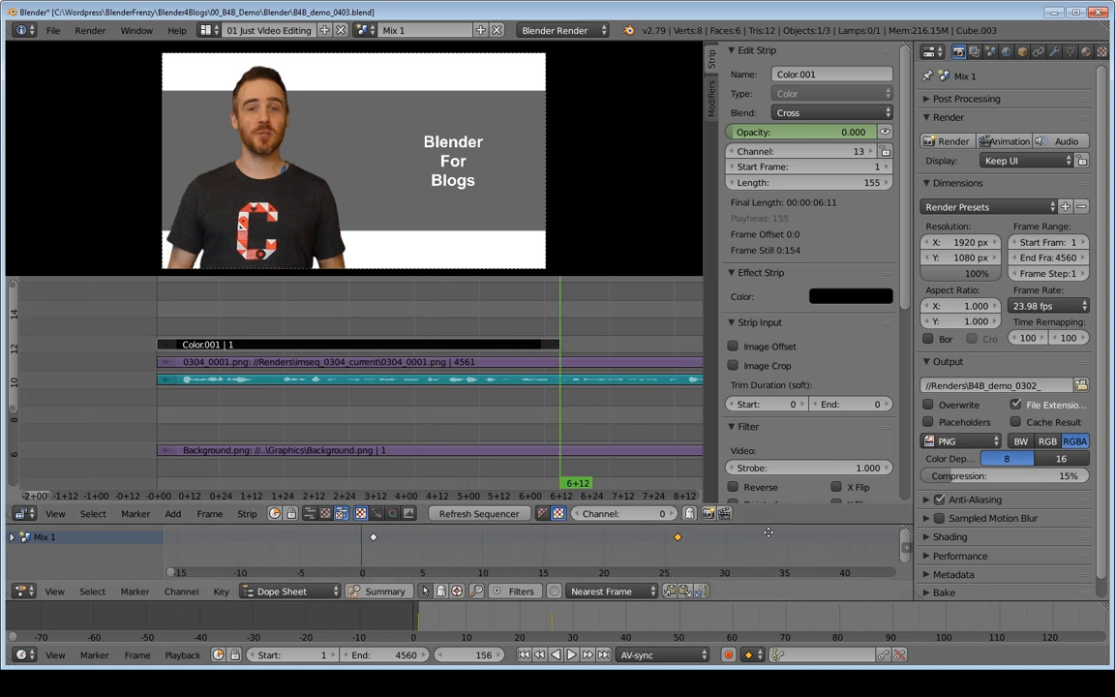
{"action": "middle_click_drag", "start_coordinate": [783, 542], "coordinate": [565, 544]}
{"action": "scroll", "coordinate": [786, 544], "scroll_direction": "down", "scroll_amount": 2}
{"action": "scroll", "coordinate": [586, 553], "scroll_direction": "down", "scroll_amount": 7}
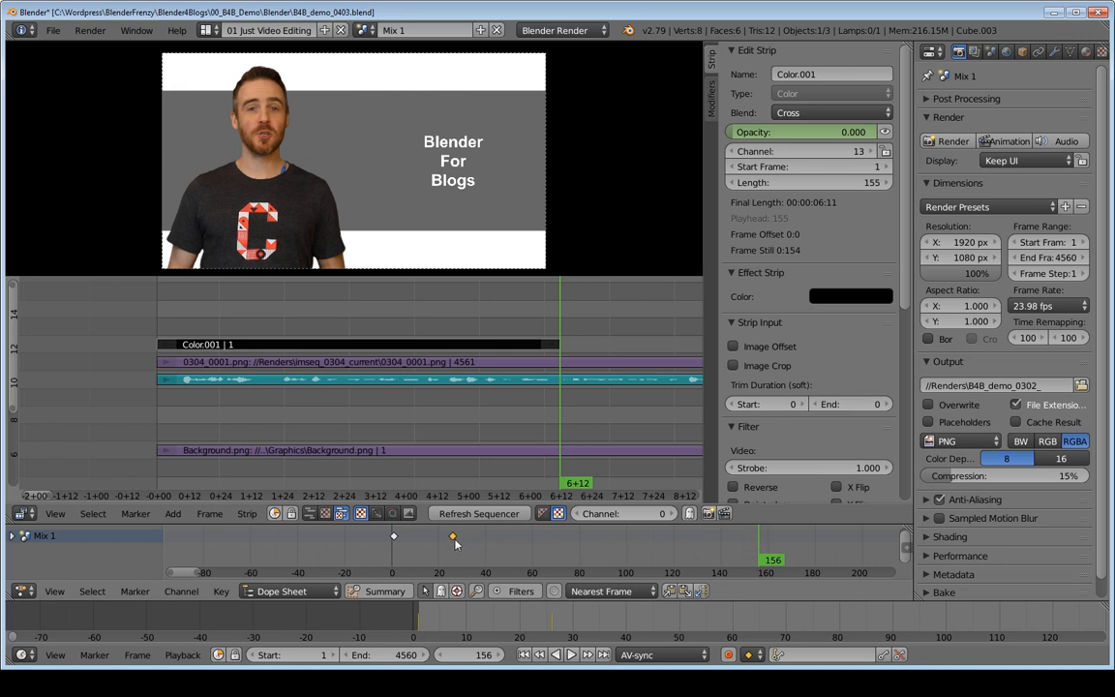
{"action": "key", "text": "a"}
{"action": "key", "text": "shift+s"}
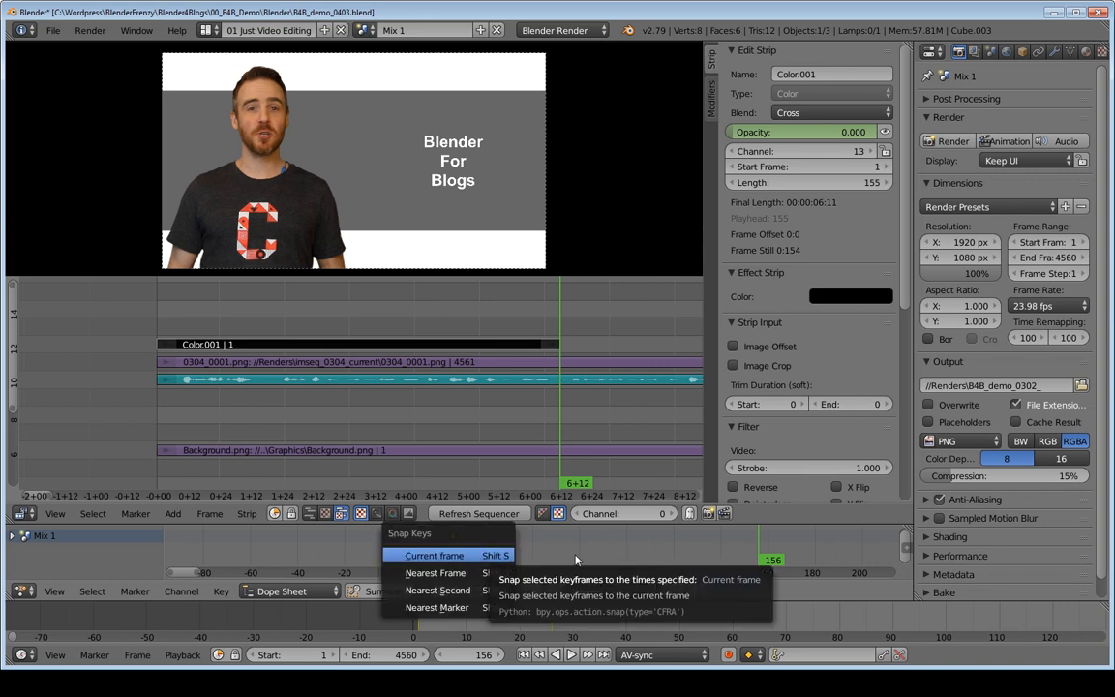
{"action": "left_click", "coordinate": [449, 558]}
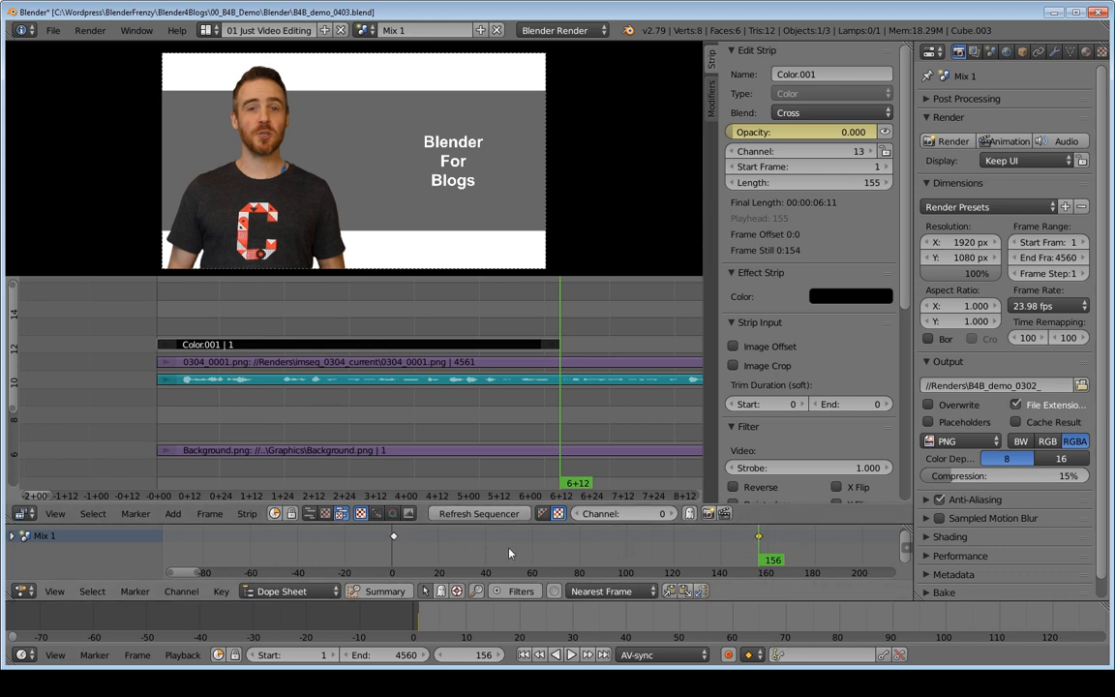
{"action": "key", "text": "g"}
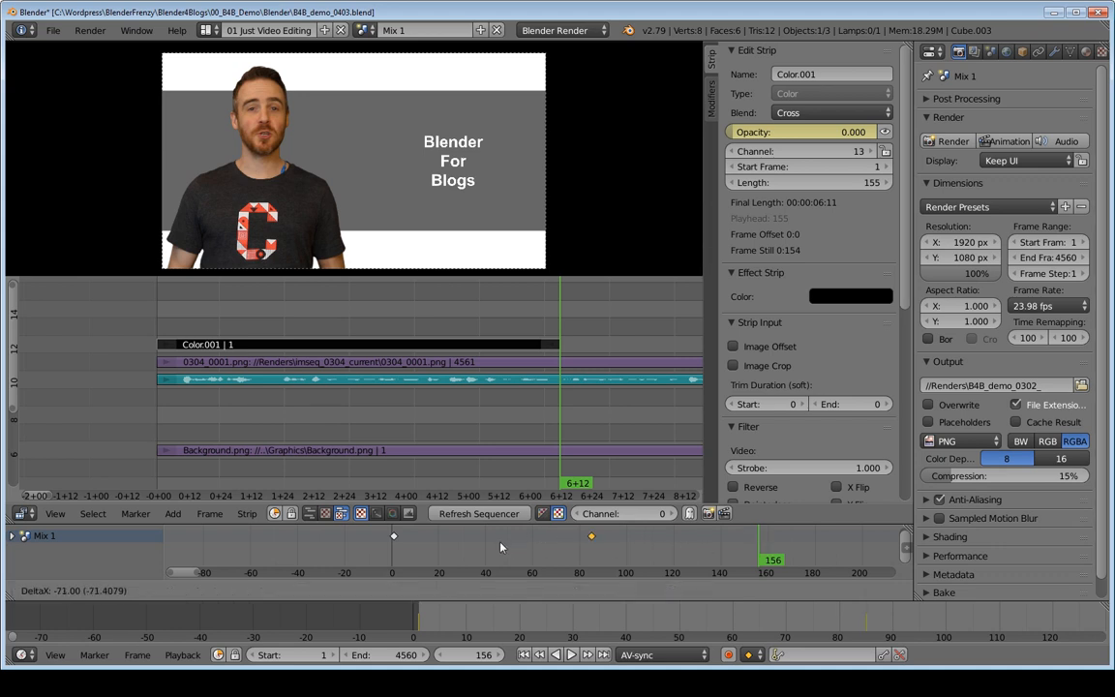
{"action": "right_click", "coordinate": [683, 552]}
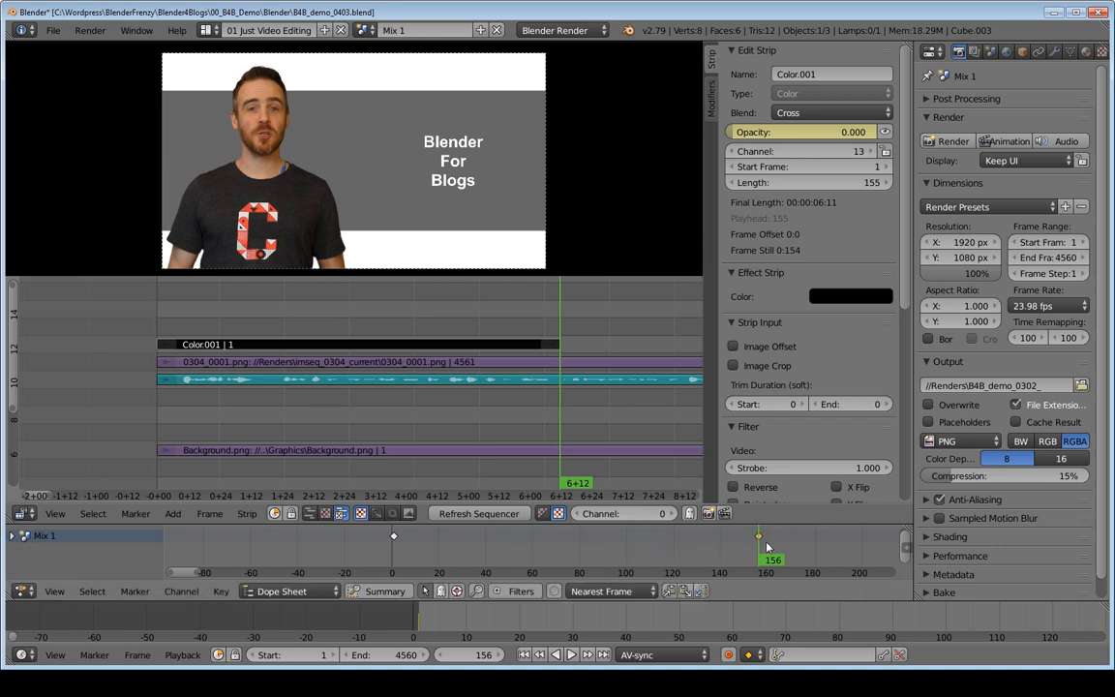
{"action": "key", "text": "g"}
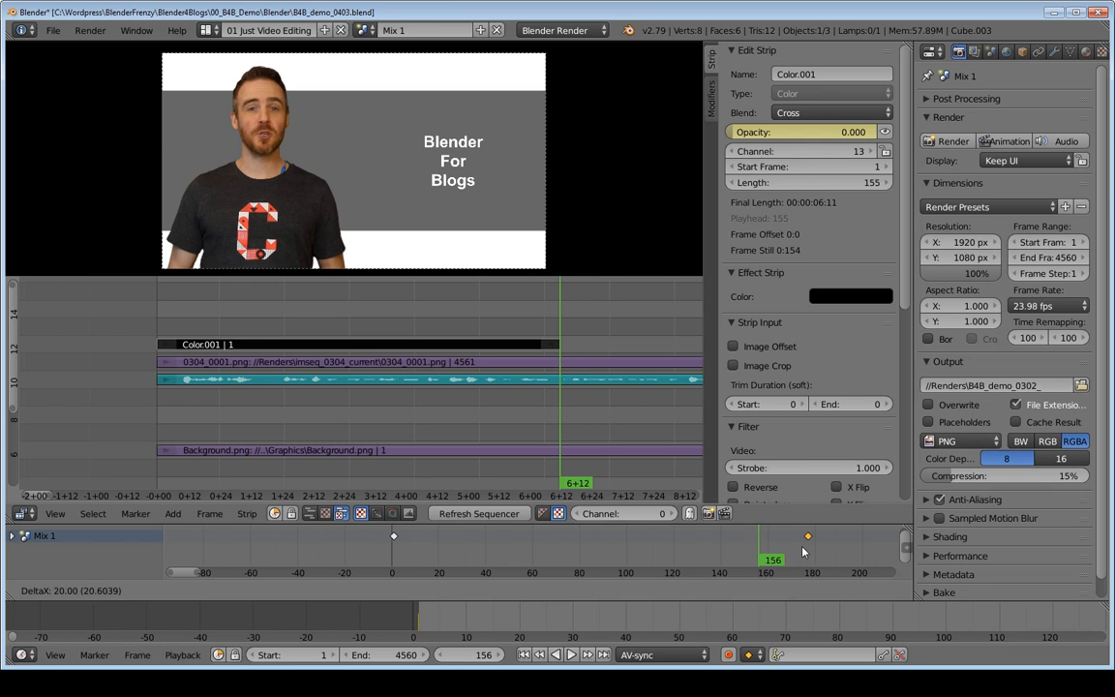
{"action": "right_click", "coordinate": [796, 550]}
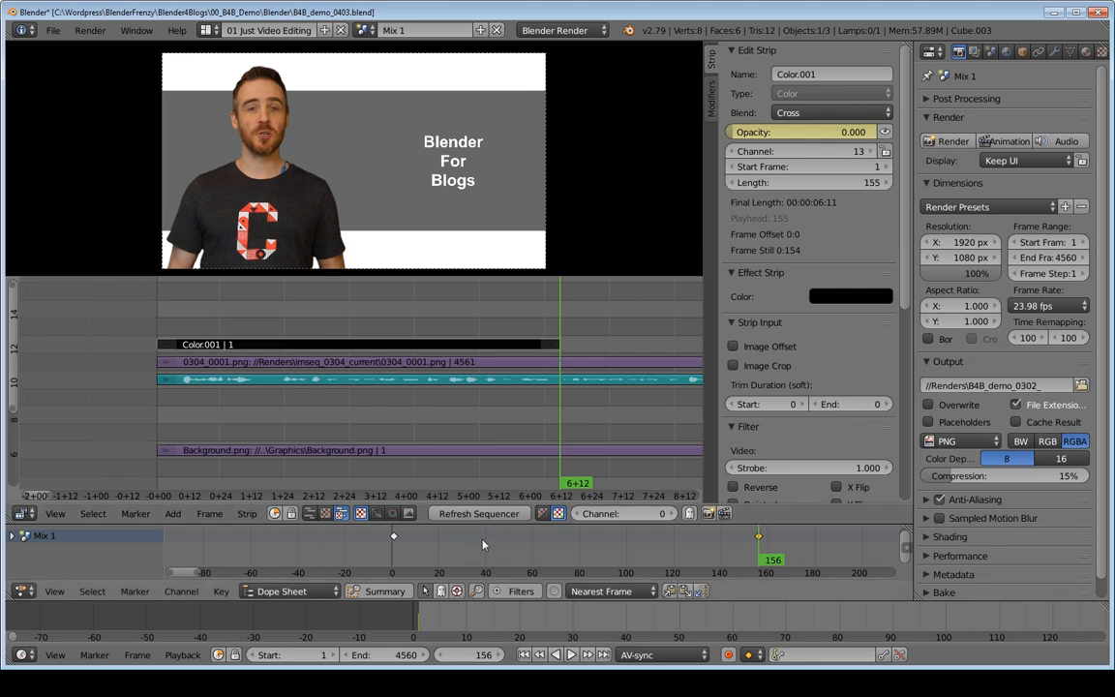
Step: Return to the first frame and play the lengthened fade from black at several points to preview it
{"action": "left_click", "coordinate": [472, 514]}
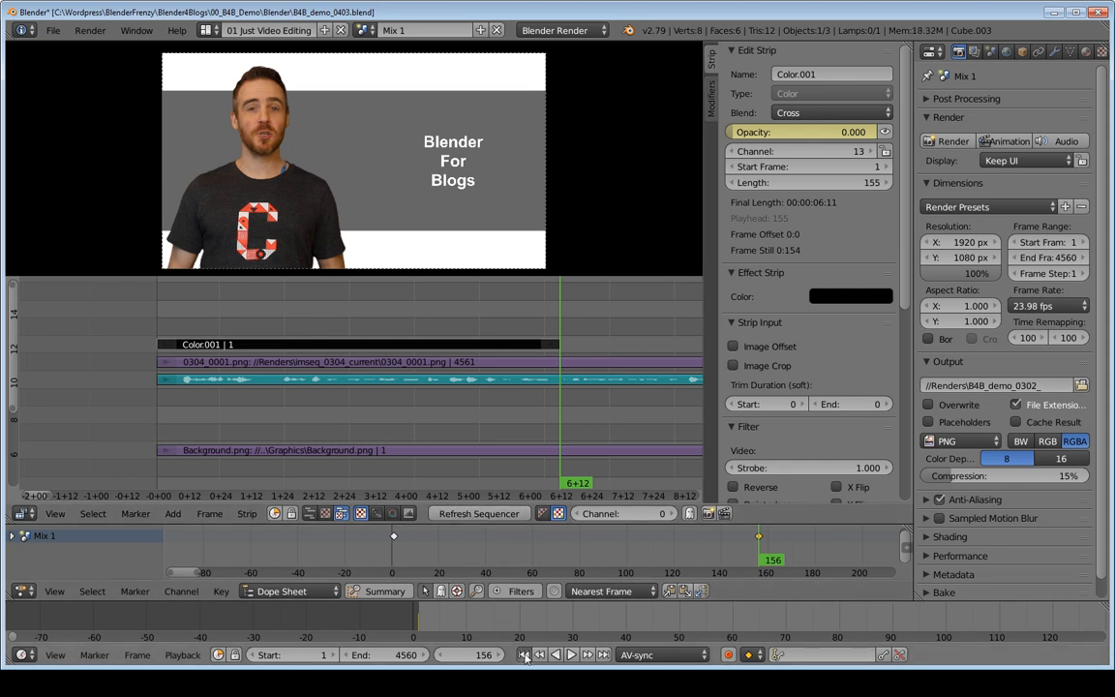
{"action": "key", "text": "shift+Left"}
{"action": "key", "text": "alt+a"}
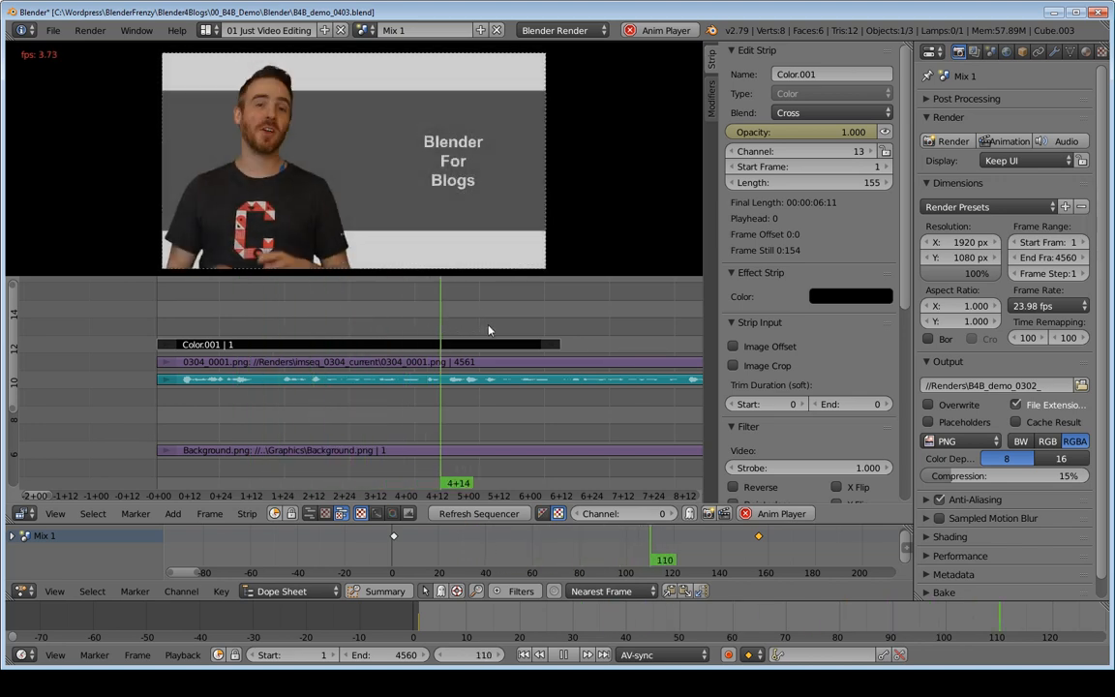
{"action": "key", "text": "alt+a"}
{"action": "left_click", "coordinate": [184, 326]}
{"action": "key", "text": "alt+a"}
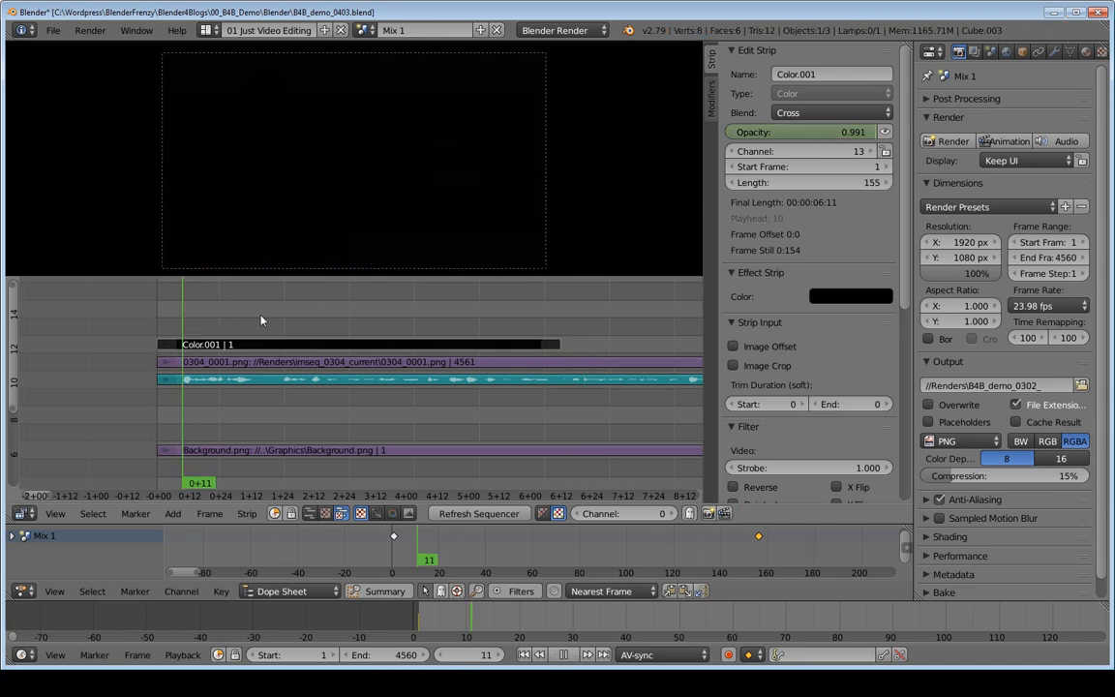
{"action": "left_click", "coordinate": [461, 326]}
{"action": "key", "text": "alt+a"}
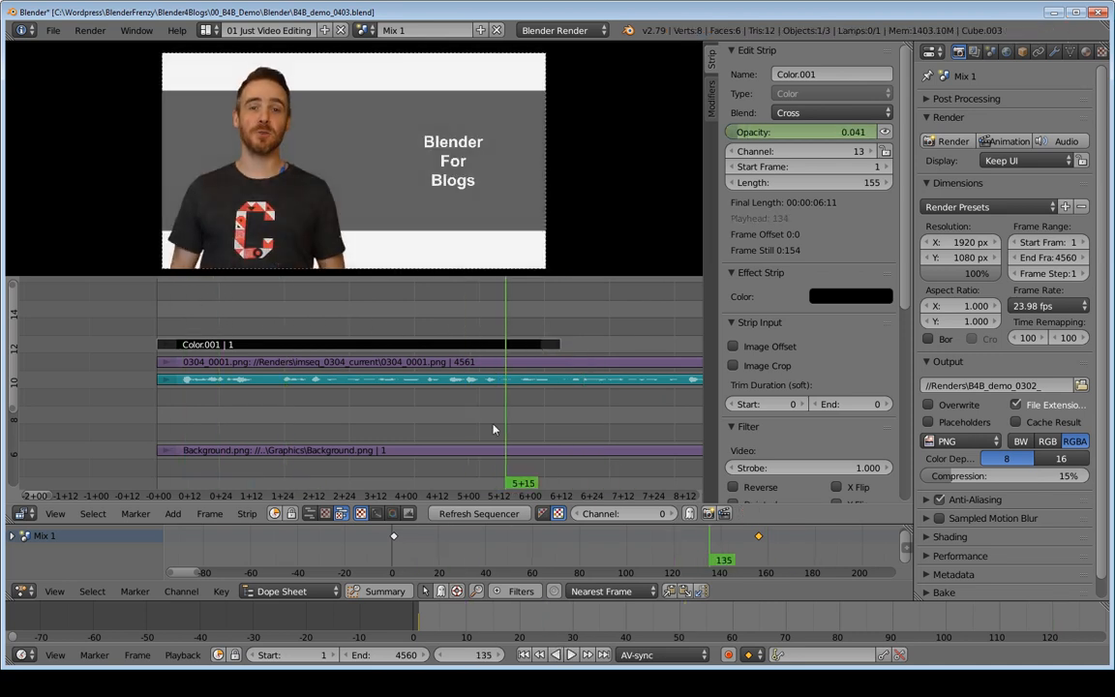
Step: Shorten the black color strip to a length of 91 frames by moving its end
{"action": "middle_click_drag", "start_coordinate": [567, 357], "coordinate": [567, 376], "text": "ctrl"}
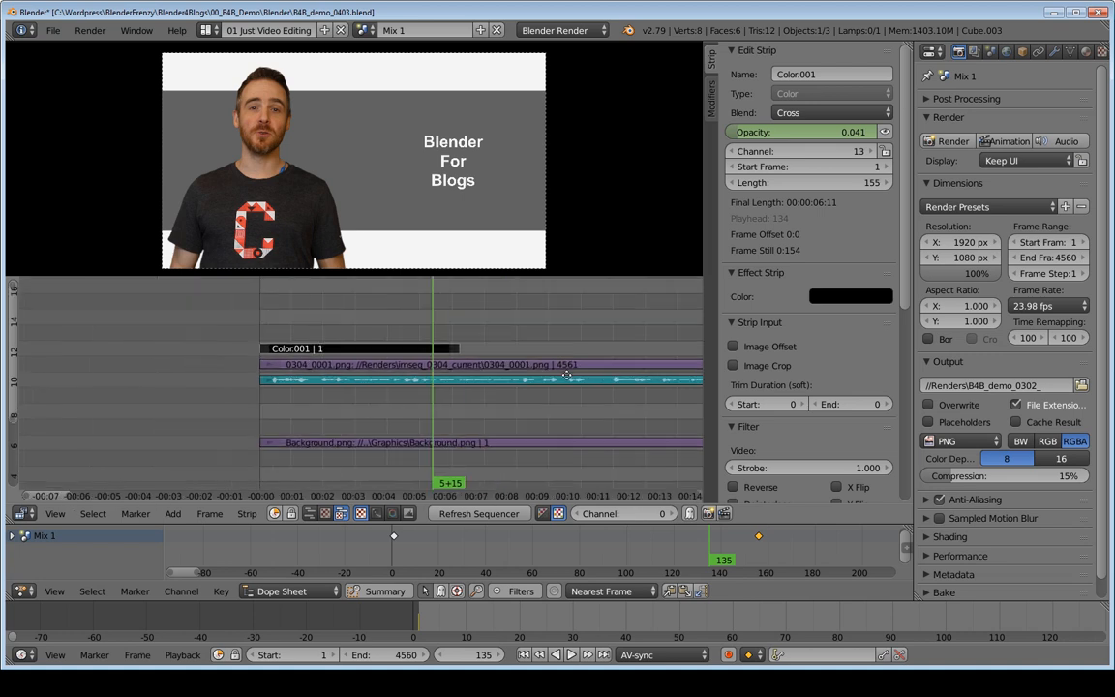
{"action": "right_click_drag", "start_coordinate": [457, 347], "coordinate": [373, 351]}
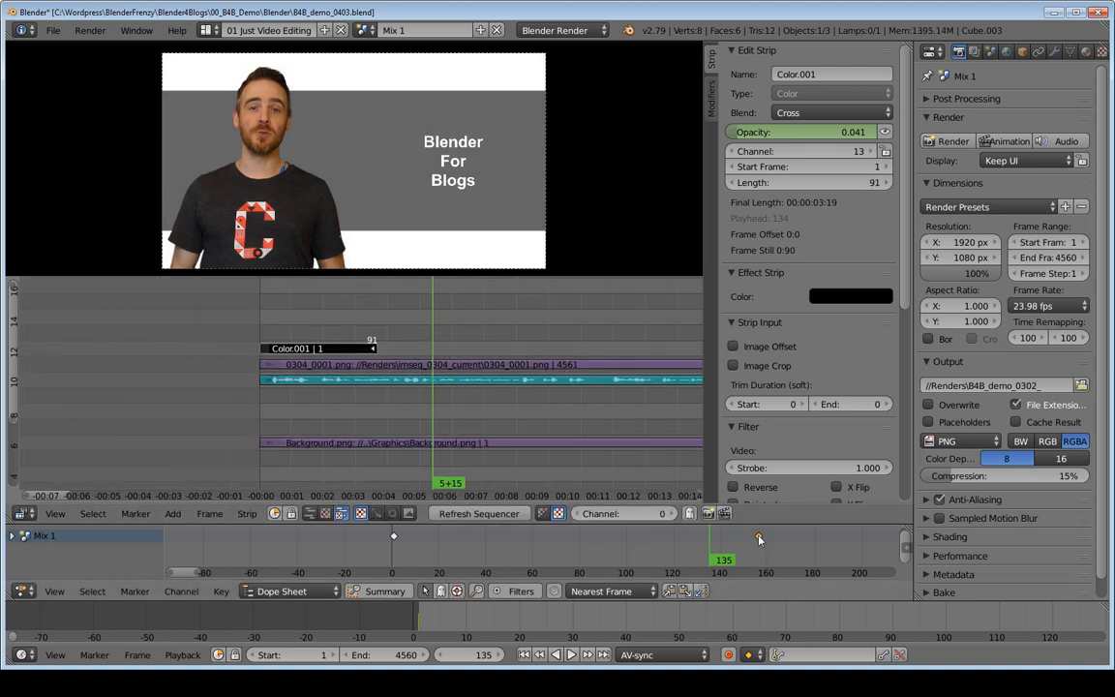
Step: Shorten the black color strip to a length of 69 frames and preview the cut-off fade around its end
{"action": "right_click_drag", "start_coordinate": [373, 351], "coordinate": [347, 349]}
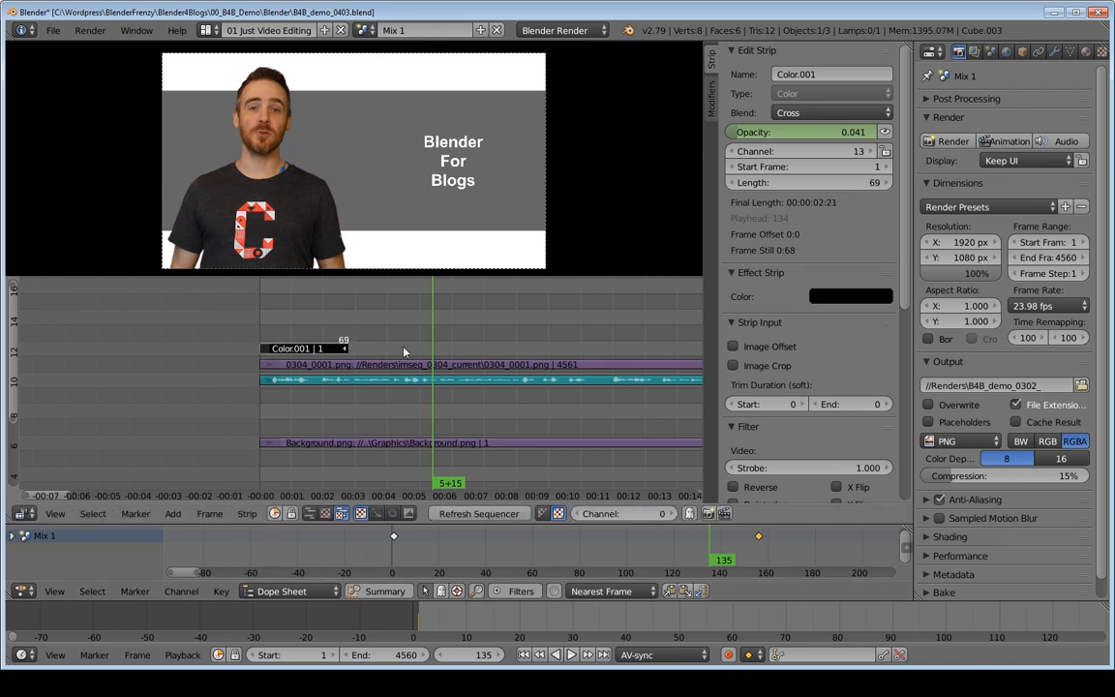
{"action": "left_click", "coordinate": [555, 547]}
{"action": "key", "text": "alt+a"}
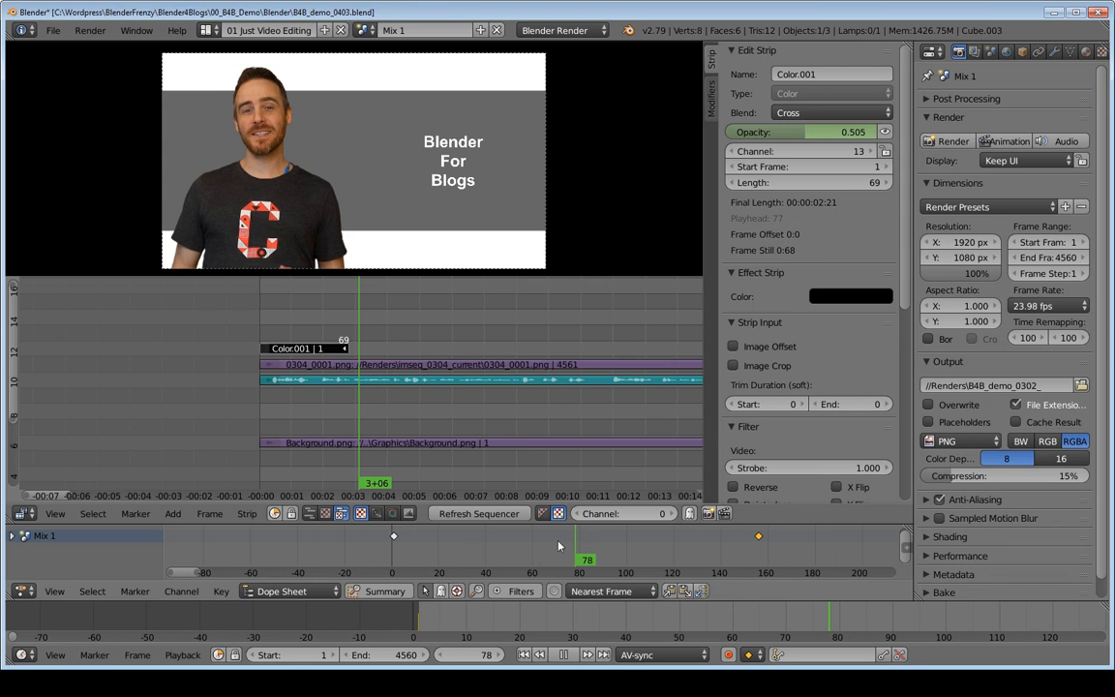
{"action": "left_click", "coordinate": [555, 547]}
{"action": "left_click_drag", "start_coordinate": [517, 542], "coordinate": [538, 549]}
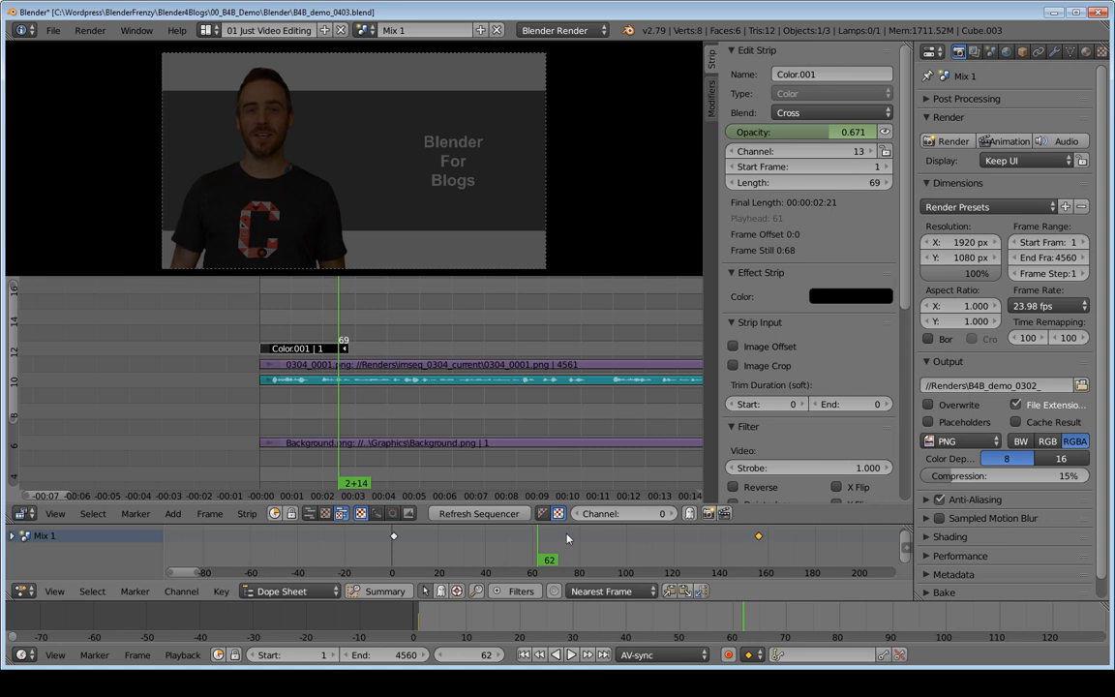
{"action": "key", "text": "alt+a"}
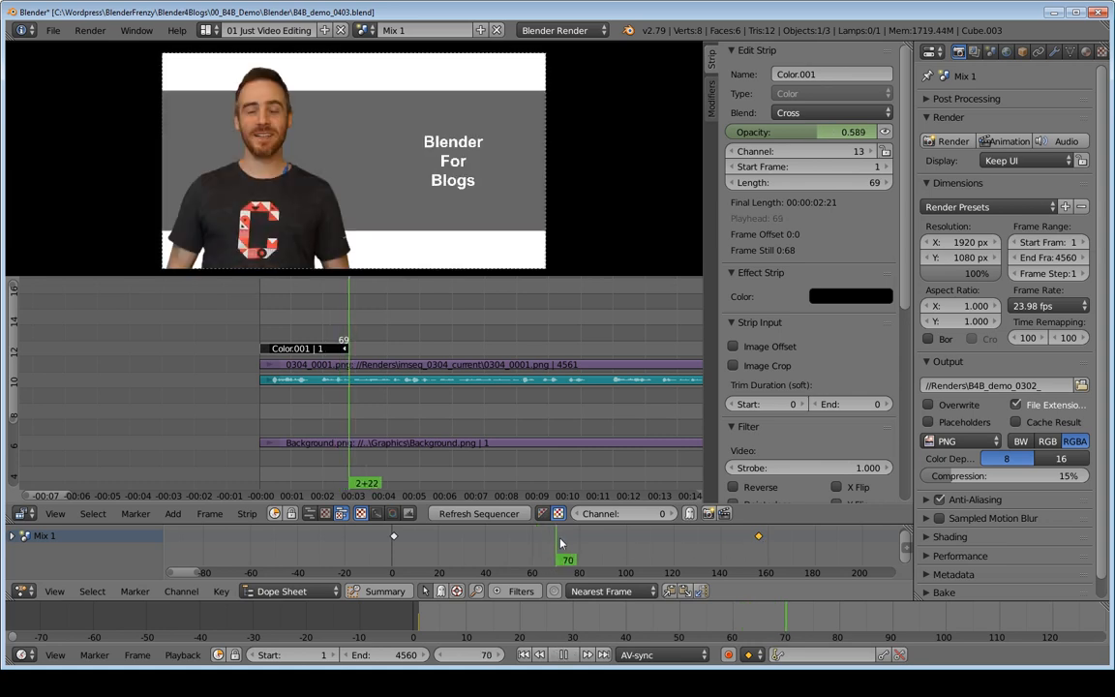
{"action": "key", "text": "alt+a"}
Step: Move the playhead to frame 71 and close the Dope Sheet by merging the sequencer area over it
{"action": "left_click_drag", "start_coordinate": [622, 545], "coordinate": [558, 548]}
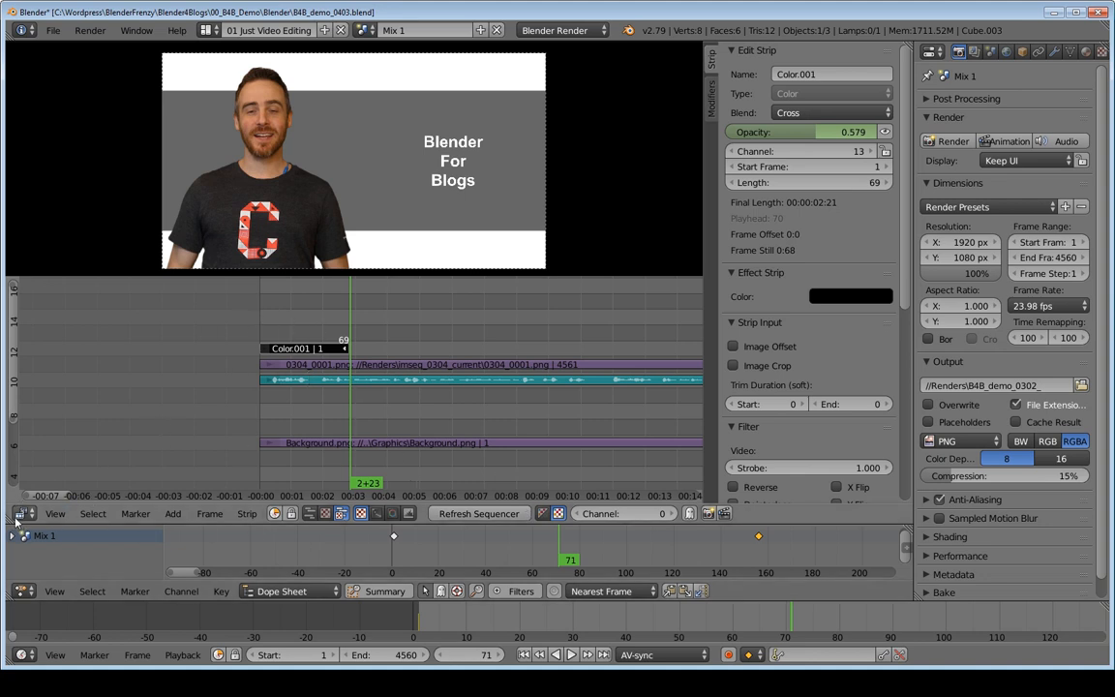
{"action": "left_click_drag", "start_coordinate": [7, 520], "coordinate": [461, 534]}
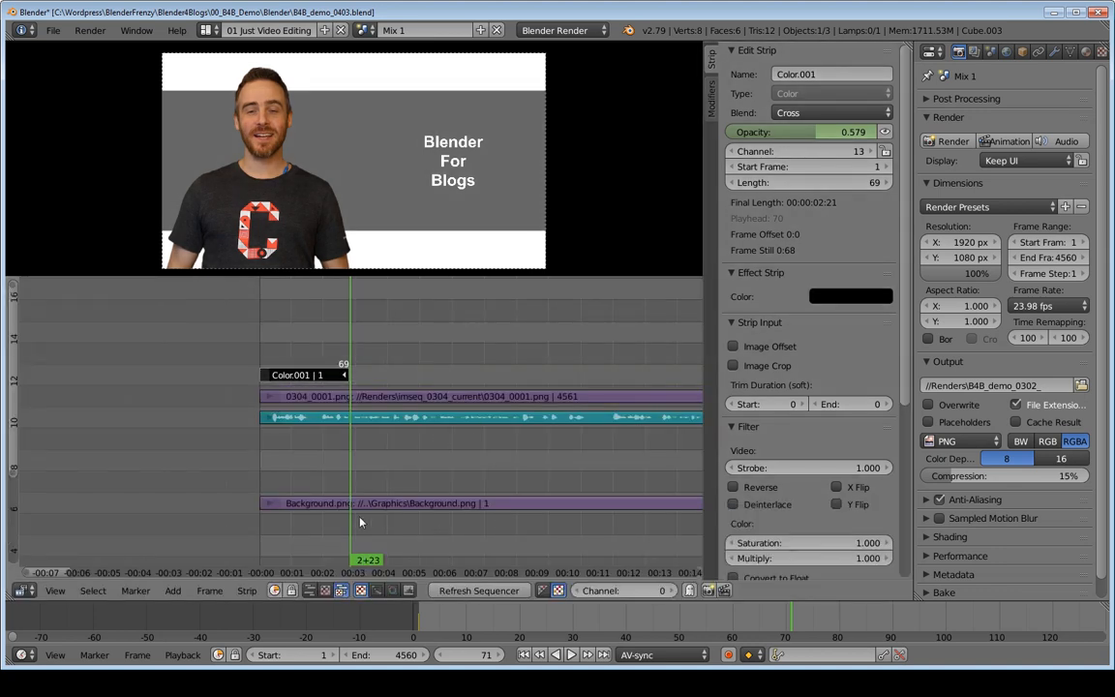
Step: Clear the opacity keyframes of the black color strip and set its opacity to 1.000
{"action": "right_click", "coordinate": [310, 376]}
{"action": "right_click", "coordinate": [786, 136]}
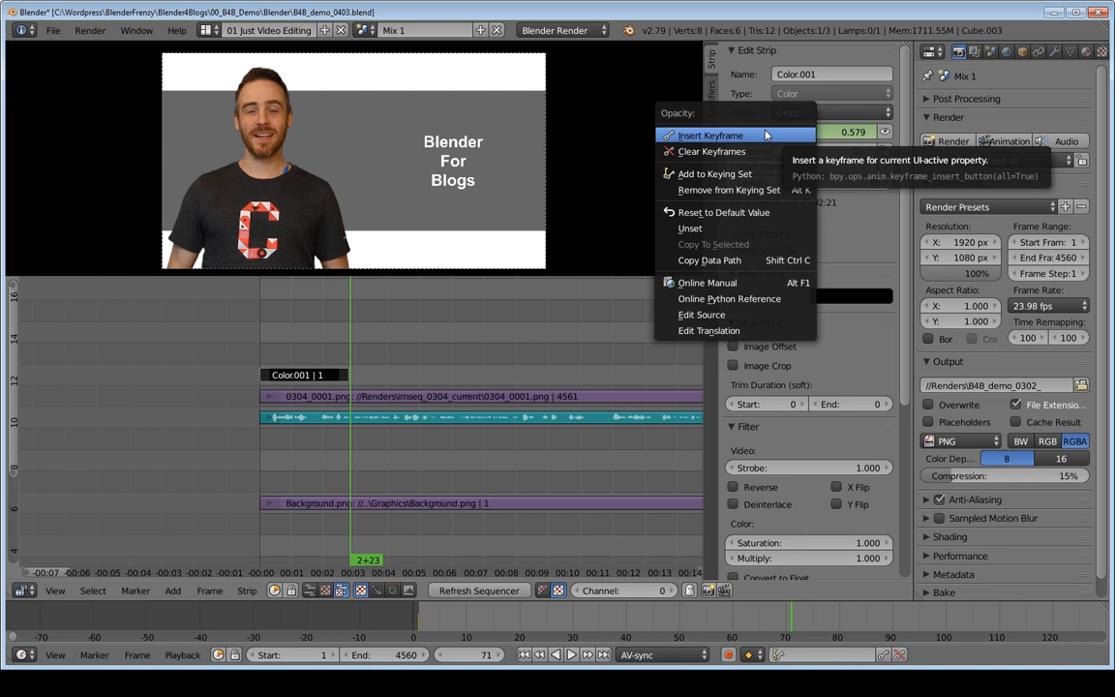
{"action": "left_click", "coordinate": [720, 151]}
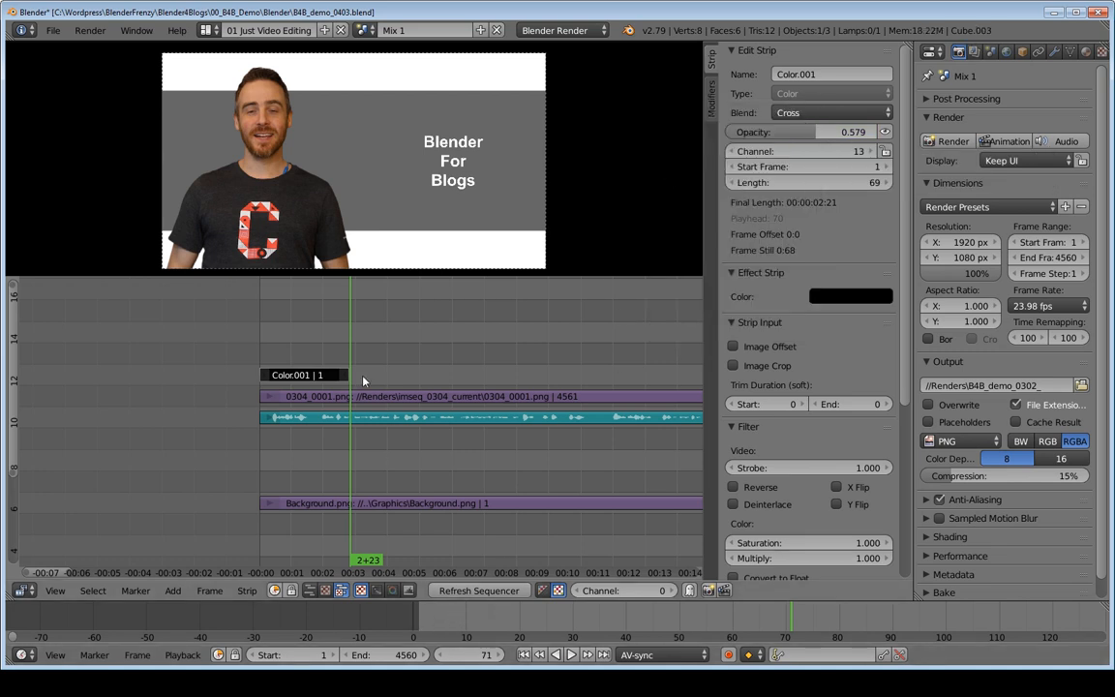
{"action": "left_click_drag", "start_coordinate": [799, 133], "coordinate": [873, 134]}
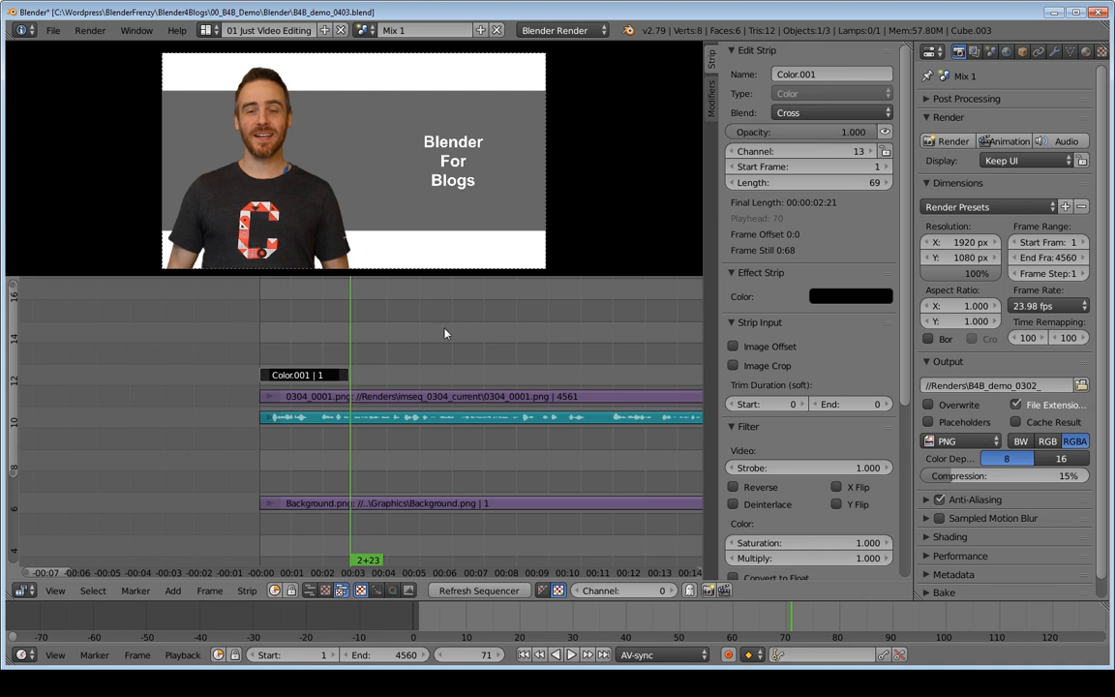
Step: Select the black color strip first and the 0304_0001.png image sequence strip second, and add a Cross effect strip between them
{"action": "left_click", "coordinate": [283, 377]}
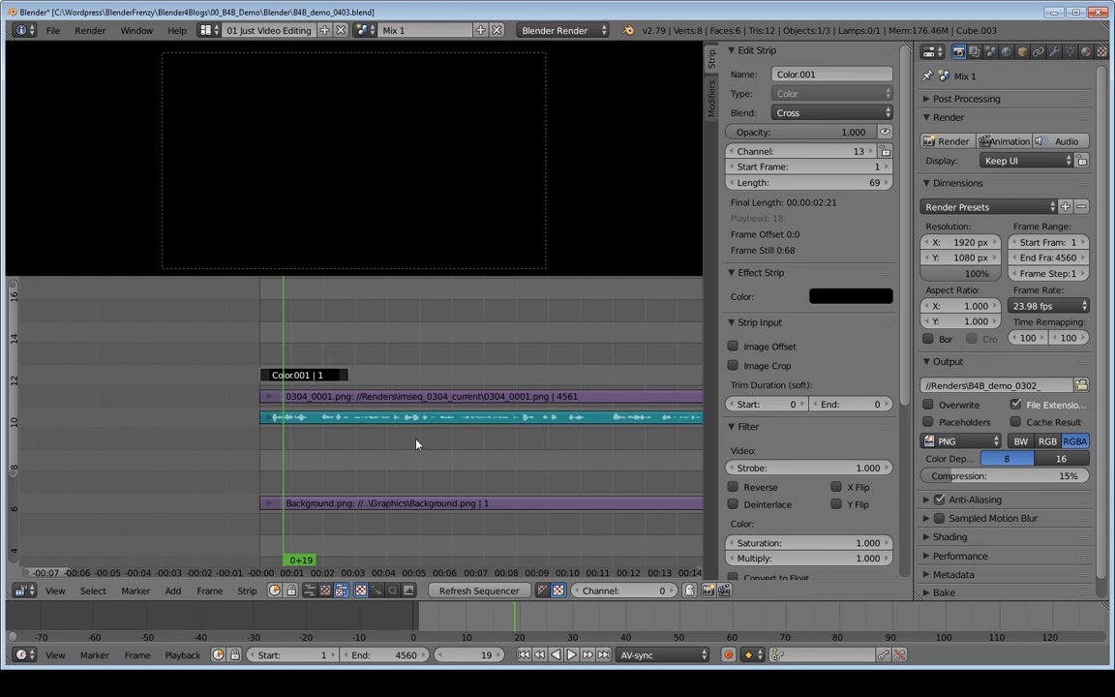
{"action": "left_click", "coordinate": [385, 397]}
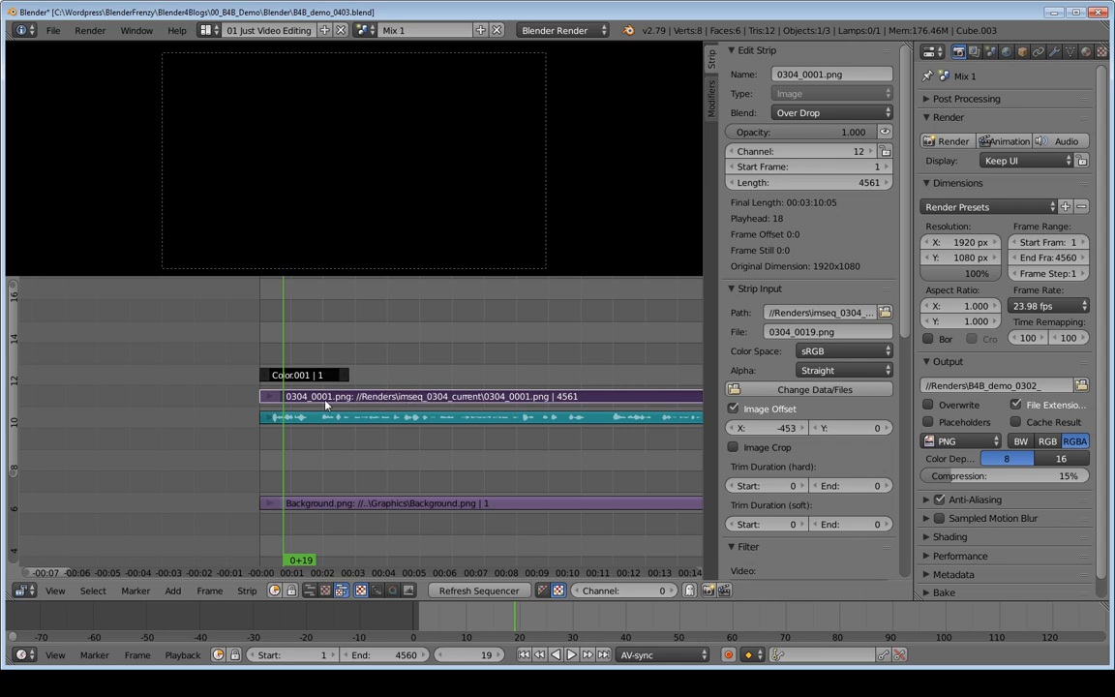
{"action": "key", "text": "shift+a"}
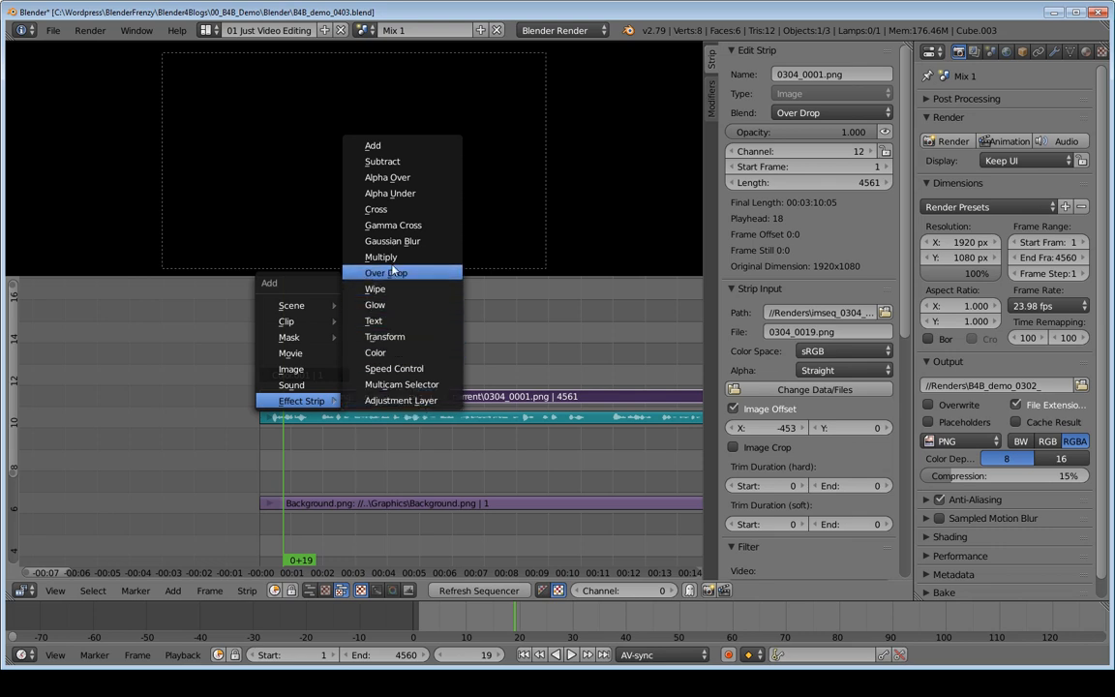
{"action": "left_click", "coordinate": [387, 211]}
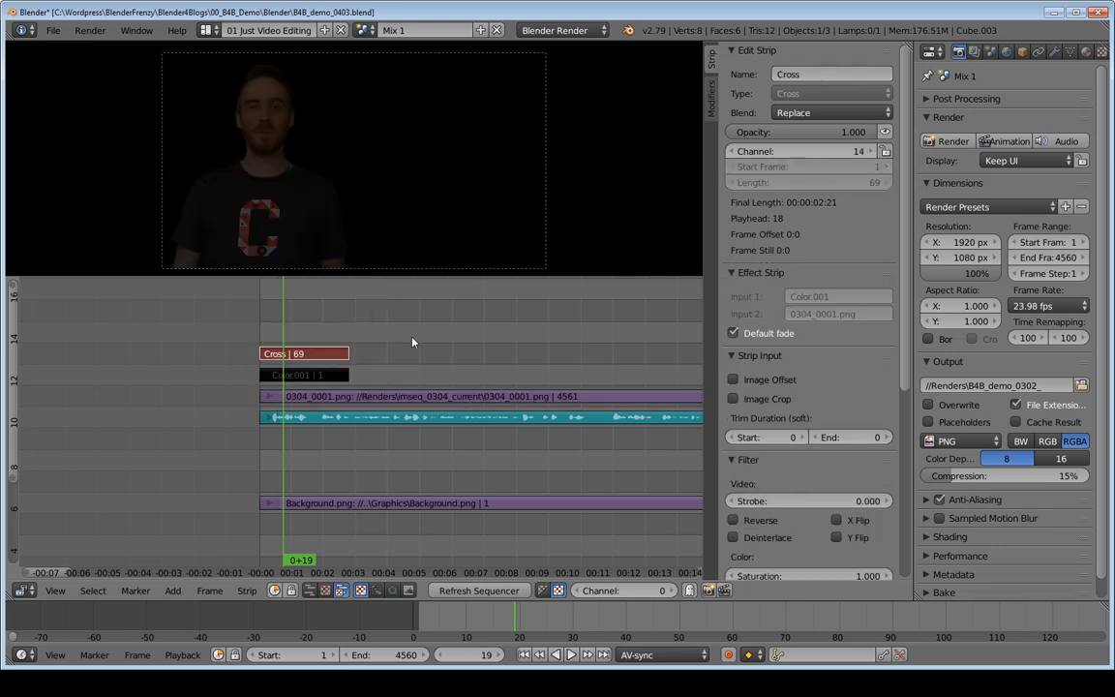
Step: Play the Cross effect from the start of the timeline to preview the fade from black
{"action": "left_click", "coordinate": [259, 329]}
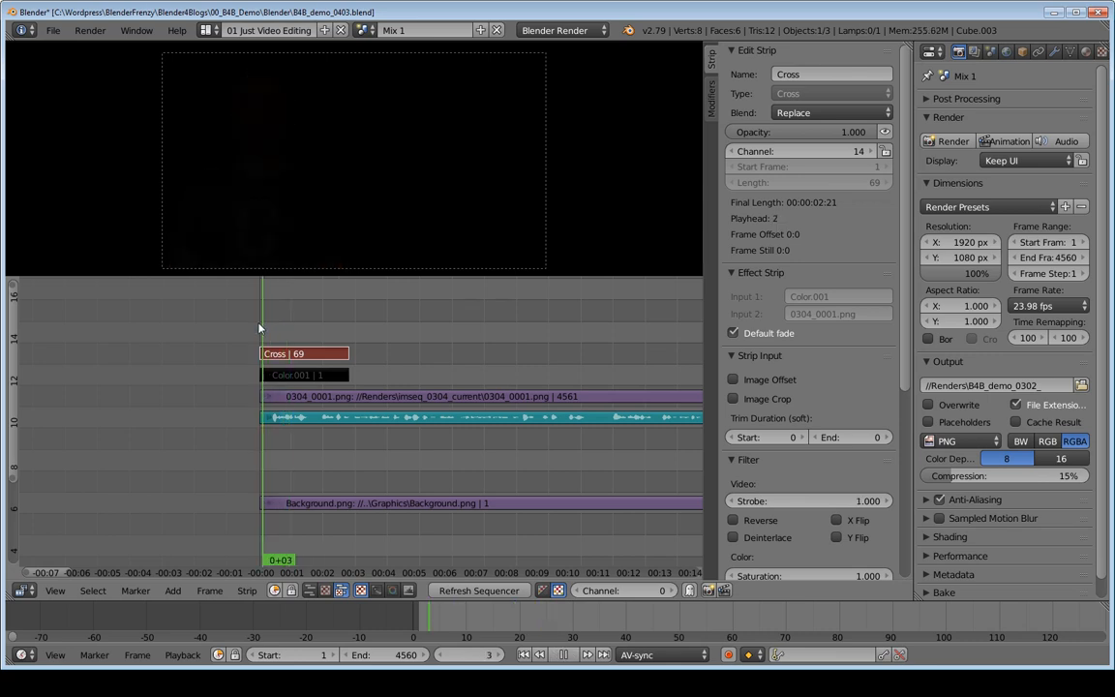
{"action": "key", "text": "alt+a"}
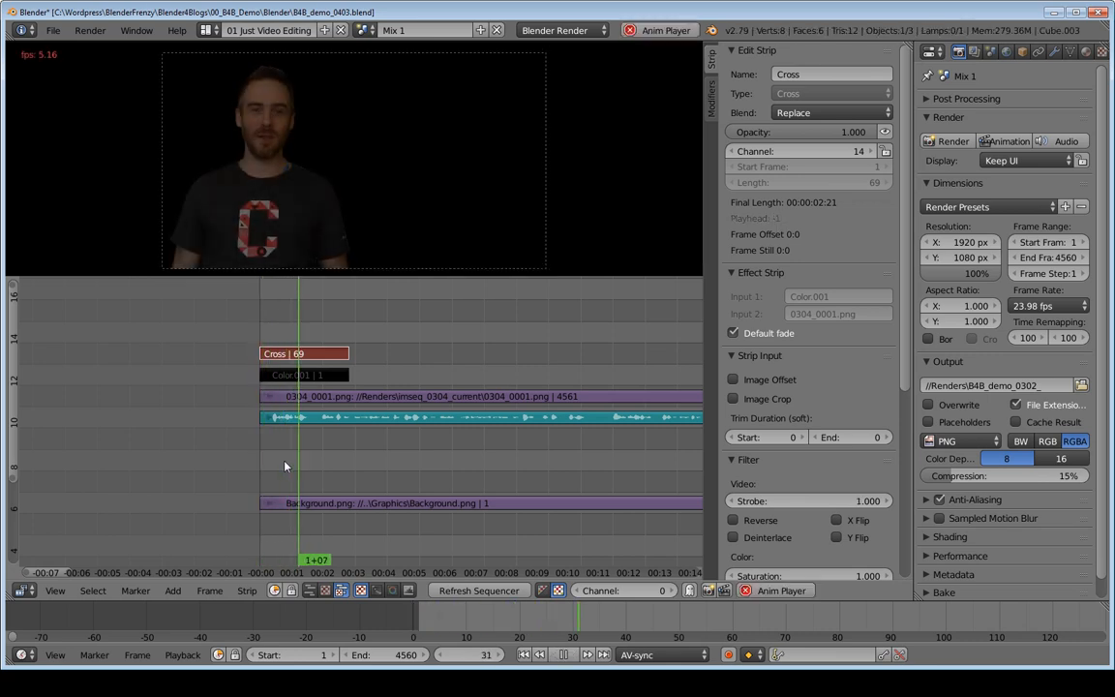
{"action": "key", "text": "alt+a"}
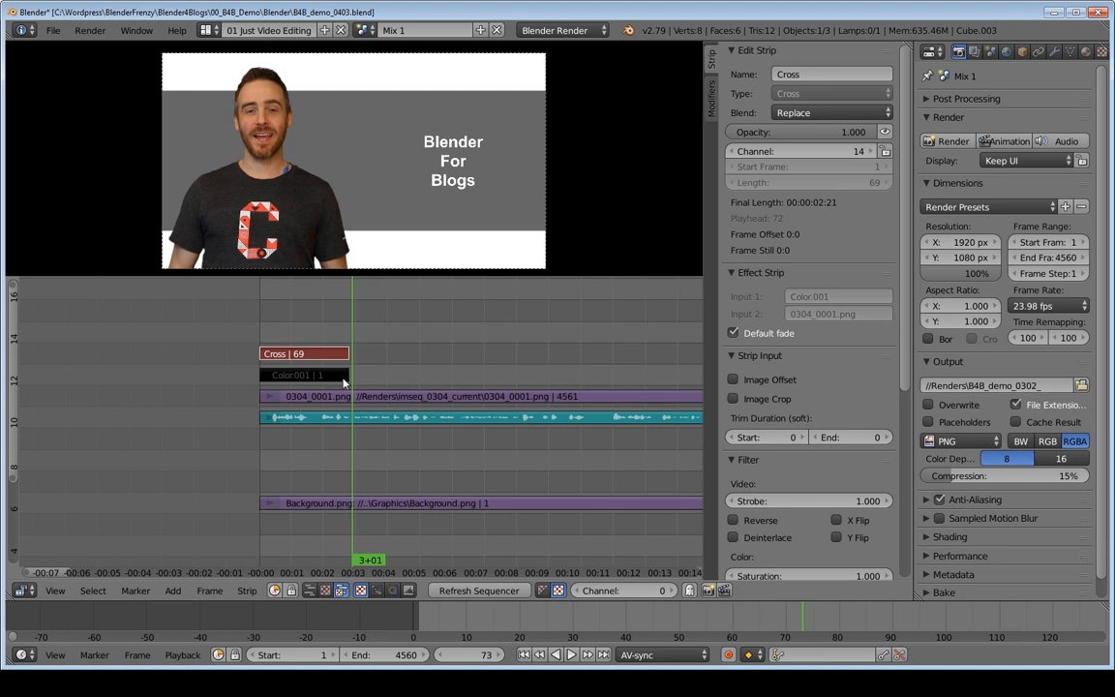
Step: Extend the end of the black color strip to a length of 249 frames to stretch the Cross effect
{"action": "right_click", "coordinate": [344, 375]}
{"action": "key", "text": "g"}
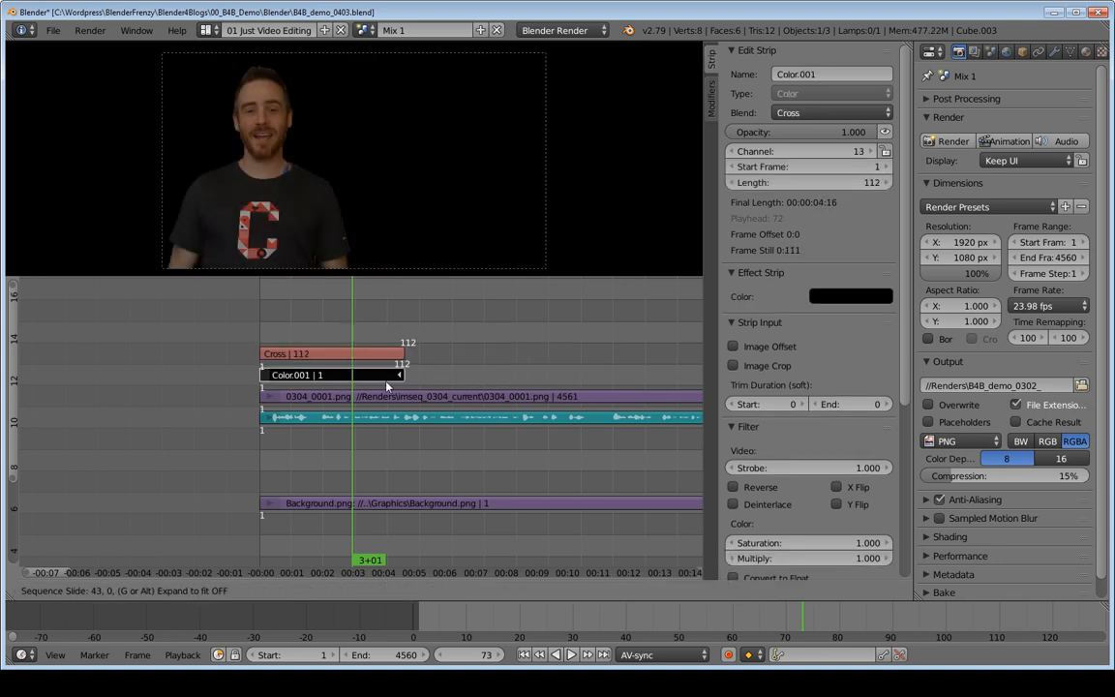
{"action": "left_click", "coordinate": [589, 389]}
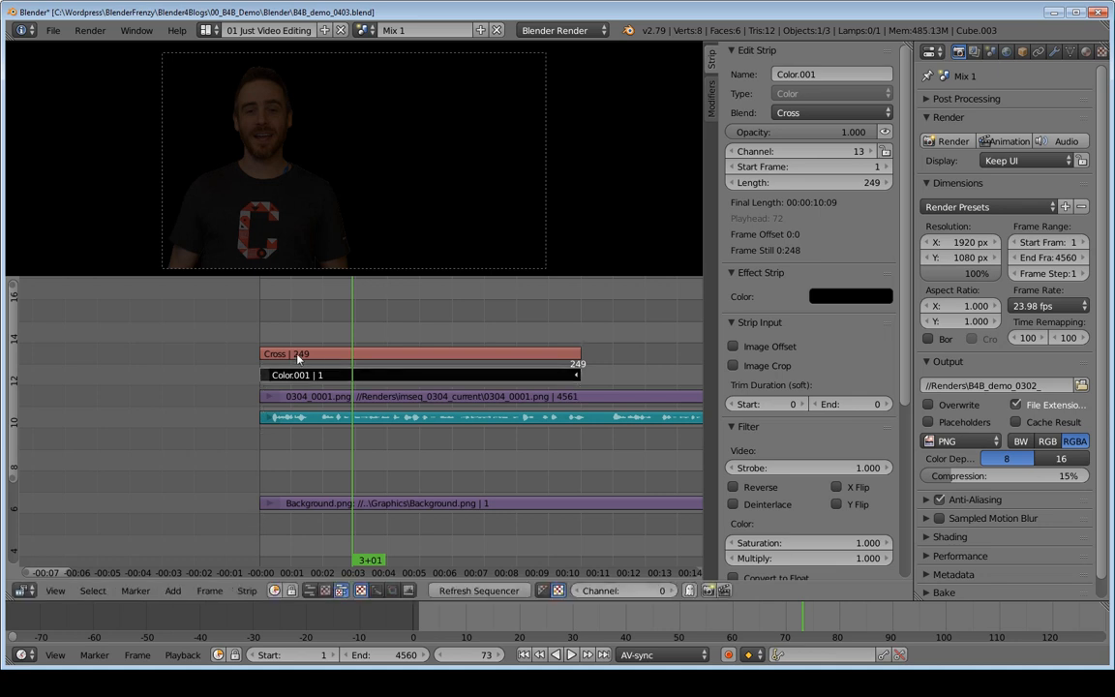
Step: Shorten the black color strip back to 69 frames and play the crossfade to check its timing
{"action": "key", "text": "alt+a"}
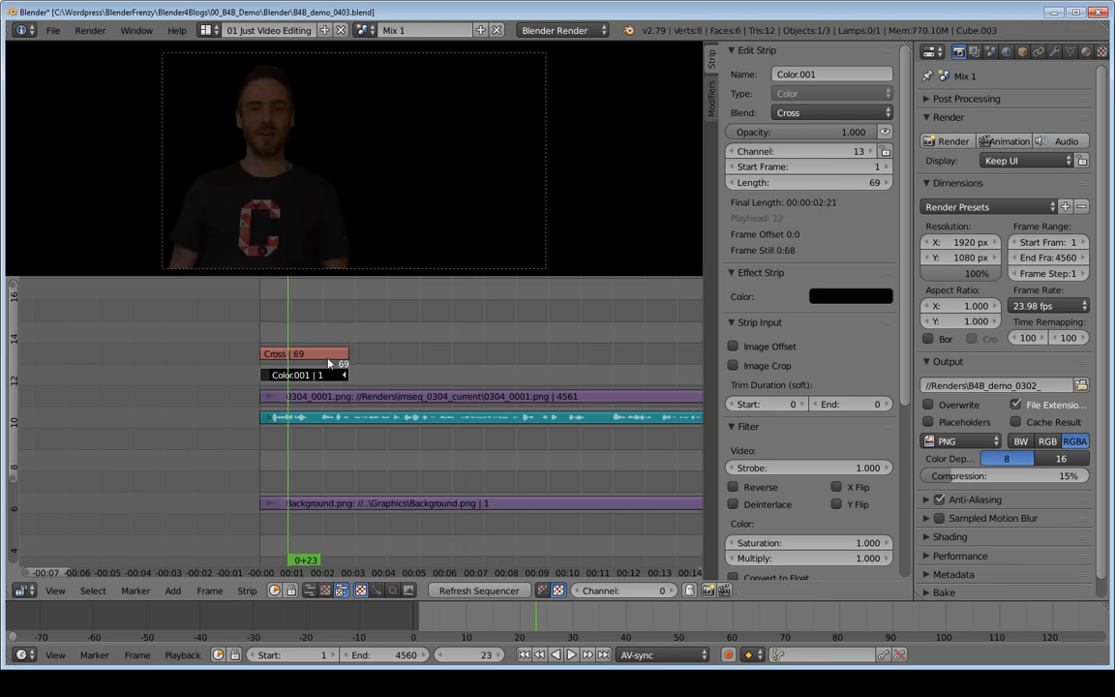
{"action": "key", "text": "alt+a"}
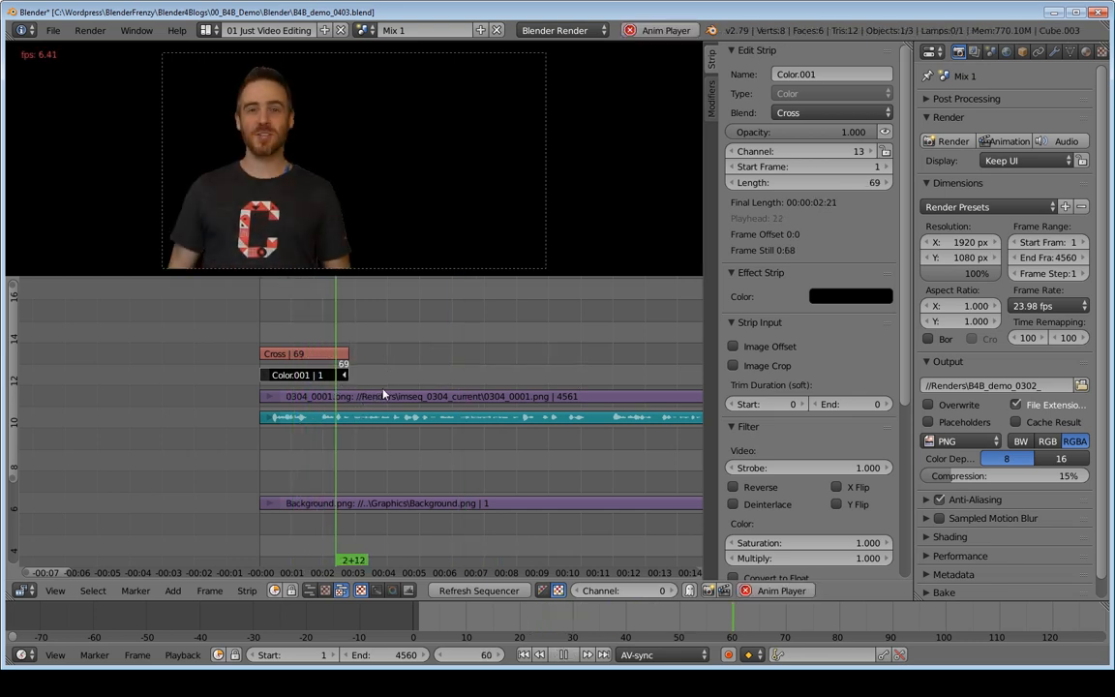
{"action": "key", "text": "alt+a"}
Step: Delete the Cross effect strip above the black color strip
{"action": "right_click", "coordinate": [368, 397]}
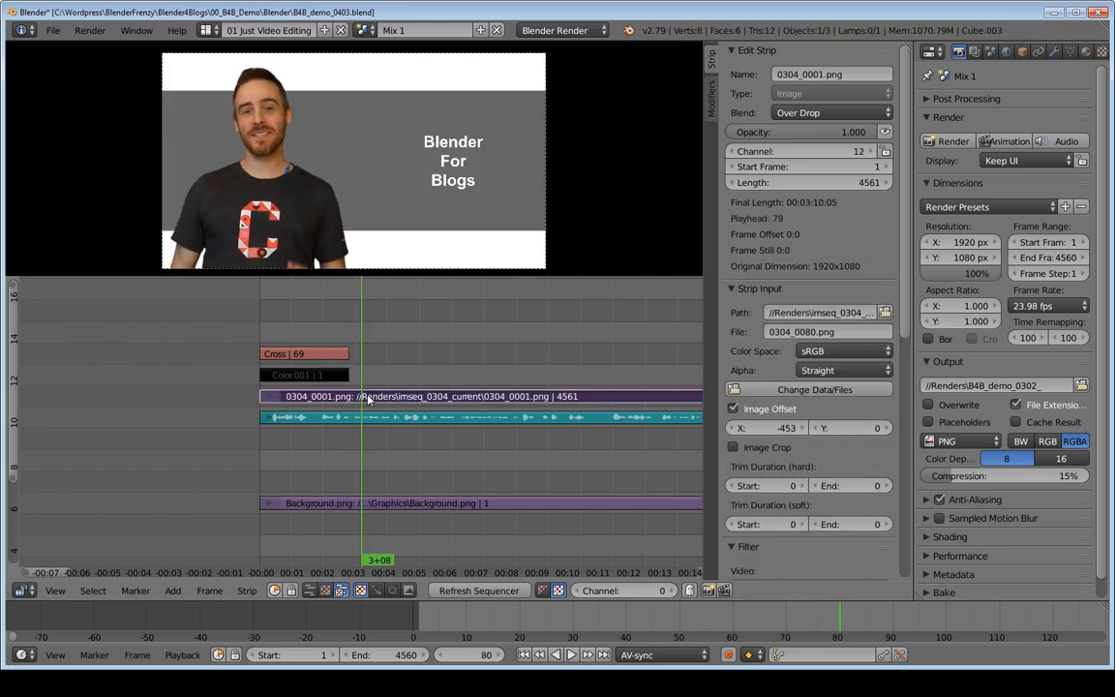
{"action": "right_click", "coordinate": [331, 355]}
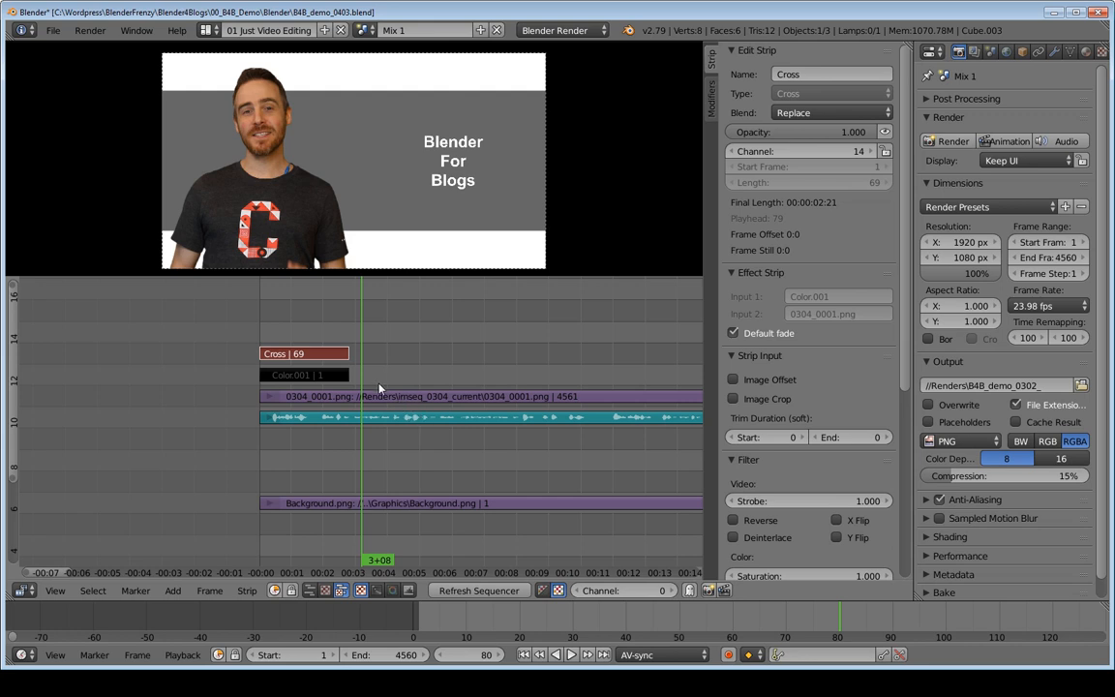
{"action": "mouse_move", "coordinate": [410, 386]}
{"action": "middle_mouse_down", "text": "ctrl"}
{"action": "mouse_move", "coordinate": [422, 374]}
{"action": "mouse_move", "coordinate": [407, 365]}
{"action": "middle_mouse_up", "text": "ctrl"}
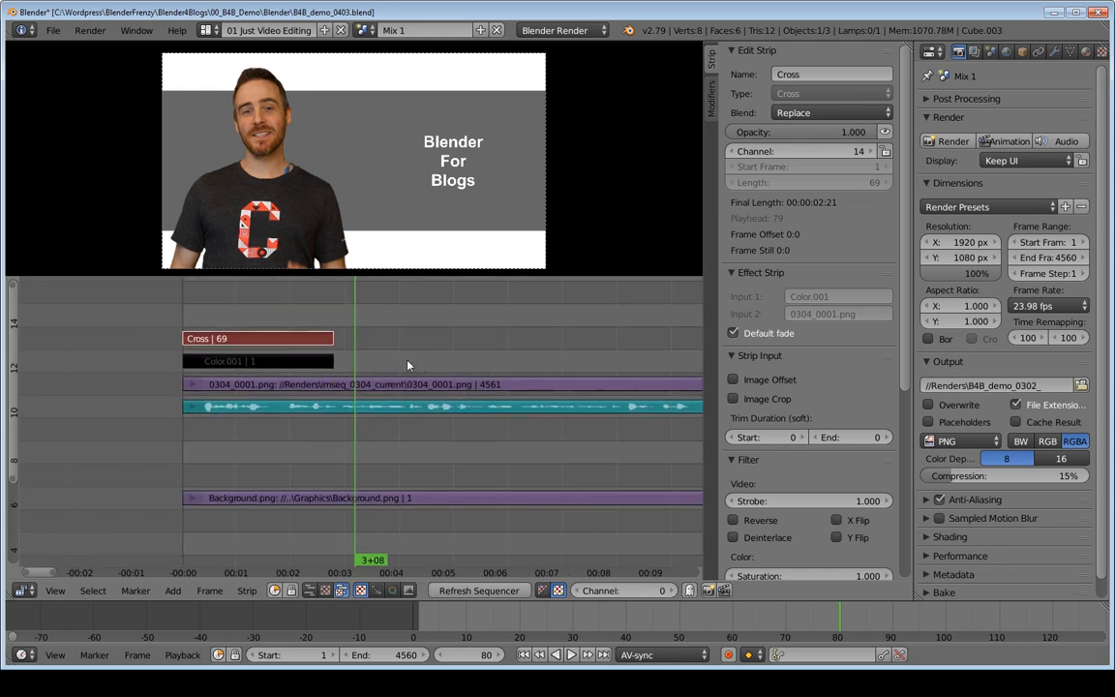
{"action": "key", "text": "x"}
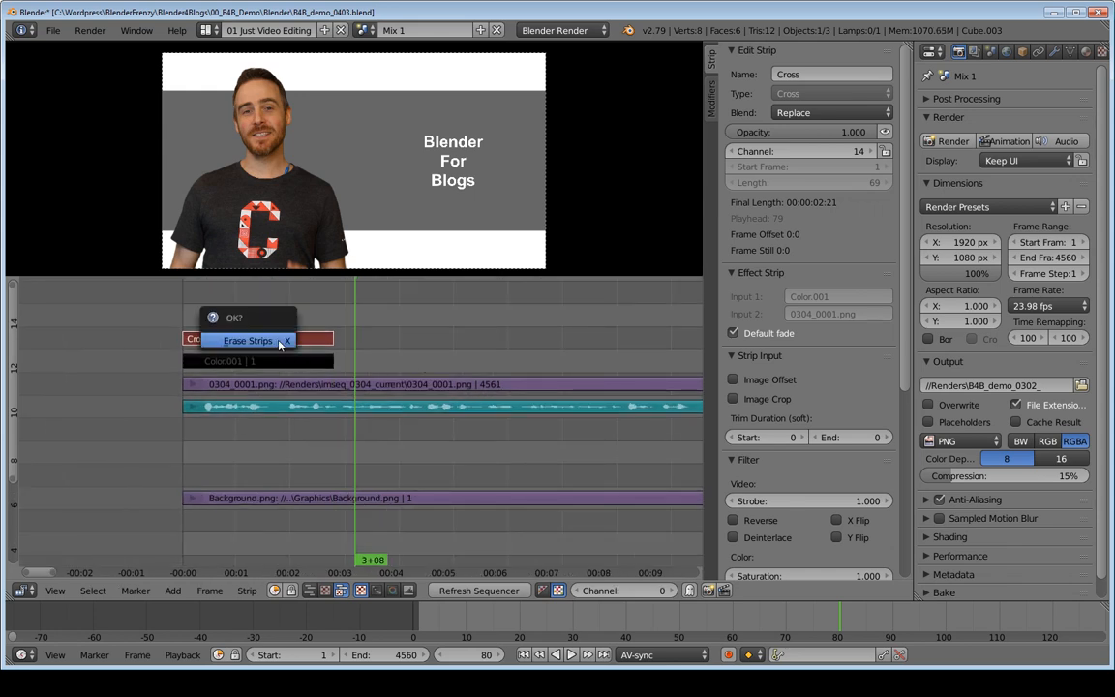
{"action": "left_click", "coordinate": [279, 342]}
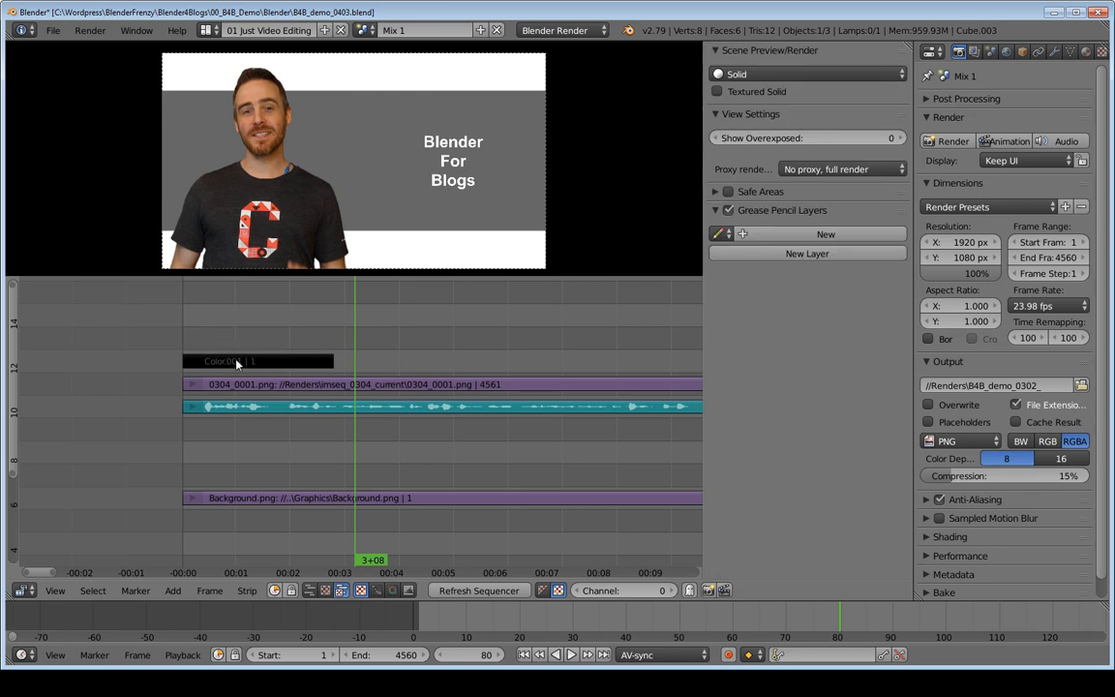
Step: Select the black color strip, the image sequence strip and the background strip together, and add a Cross effect strip
{"action": "left_click", "coordinate": [230, 364]}
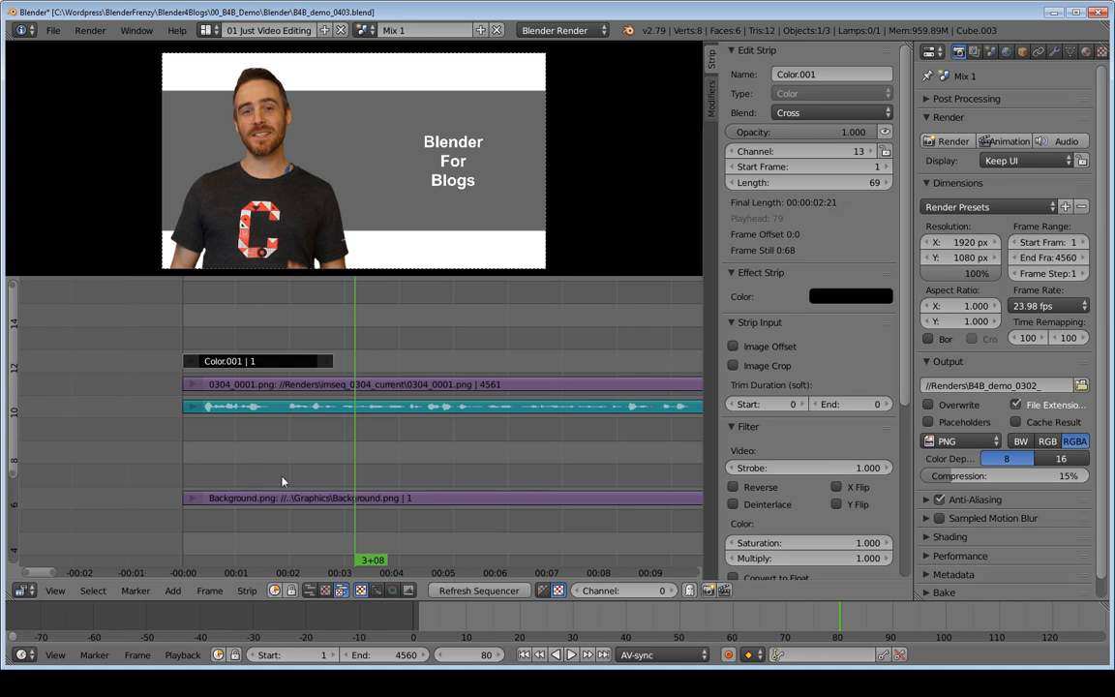
{"action": "left_click", "coordinate": [325, 386]}
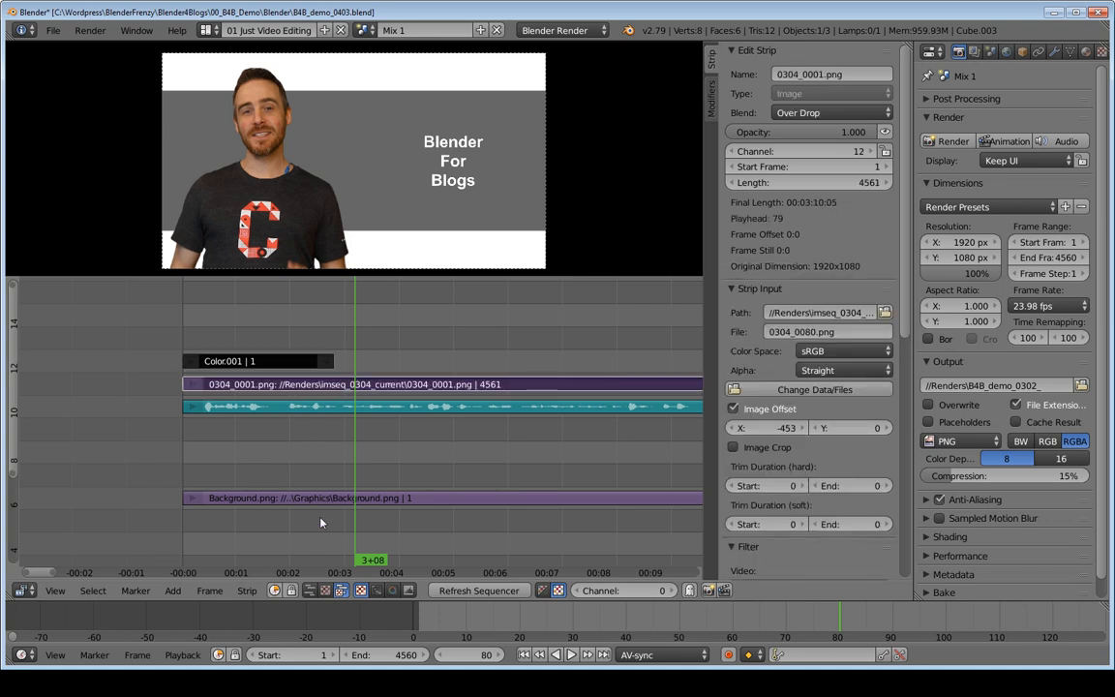
{"action": "left_click", "coordinate": [381, 500]}
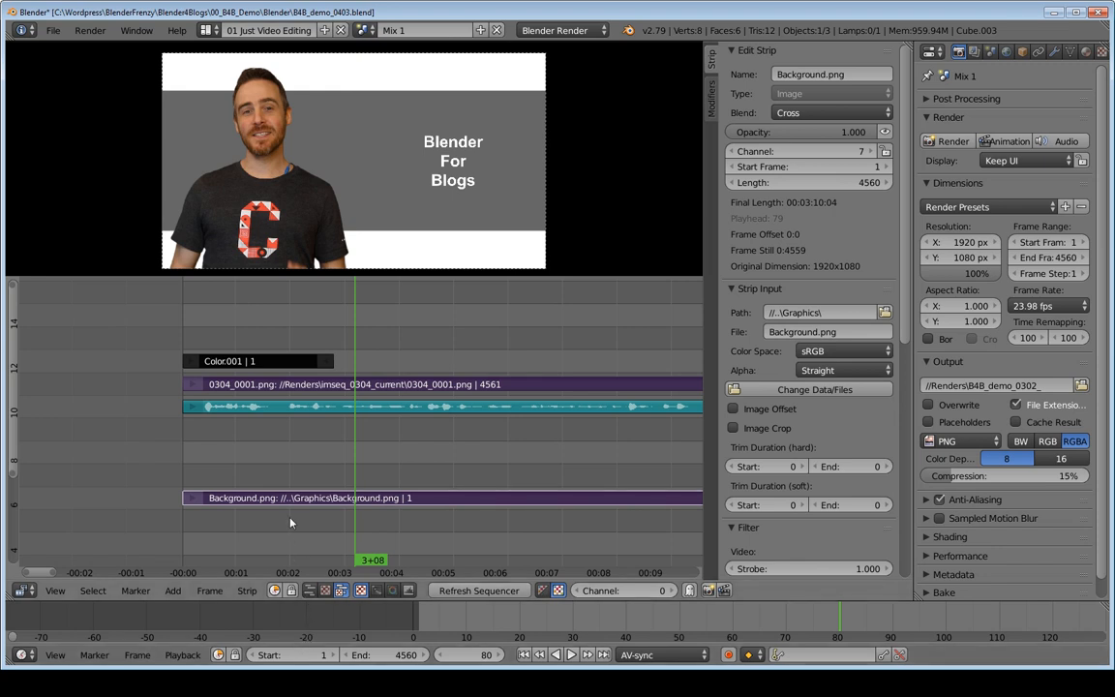
{"action": "key", "text": "shift+a"}
{"action": "mouse_move", "coordinate": [288, 503]}
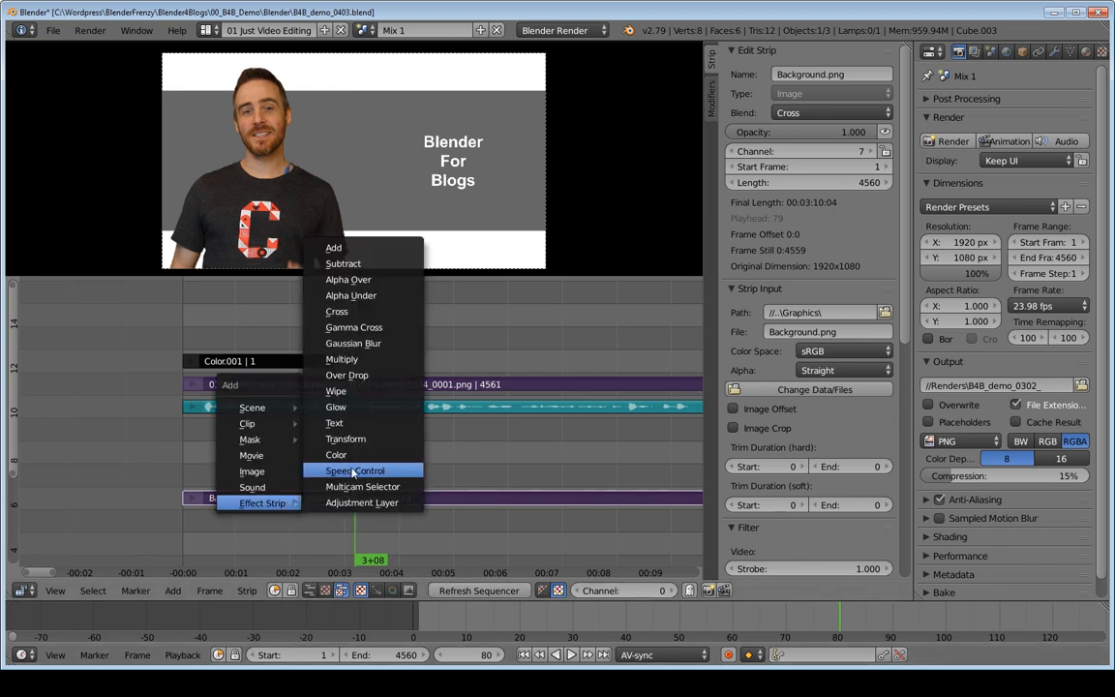
{"action": "left_click", "coordinate": [345, 311]}
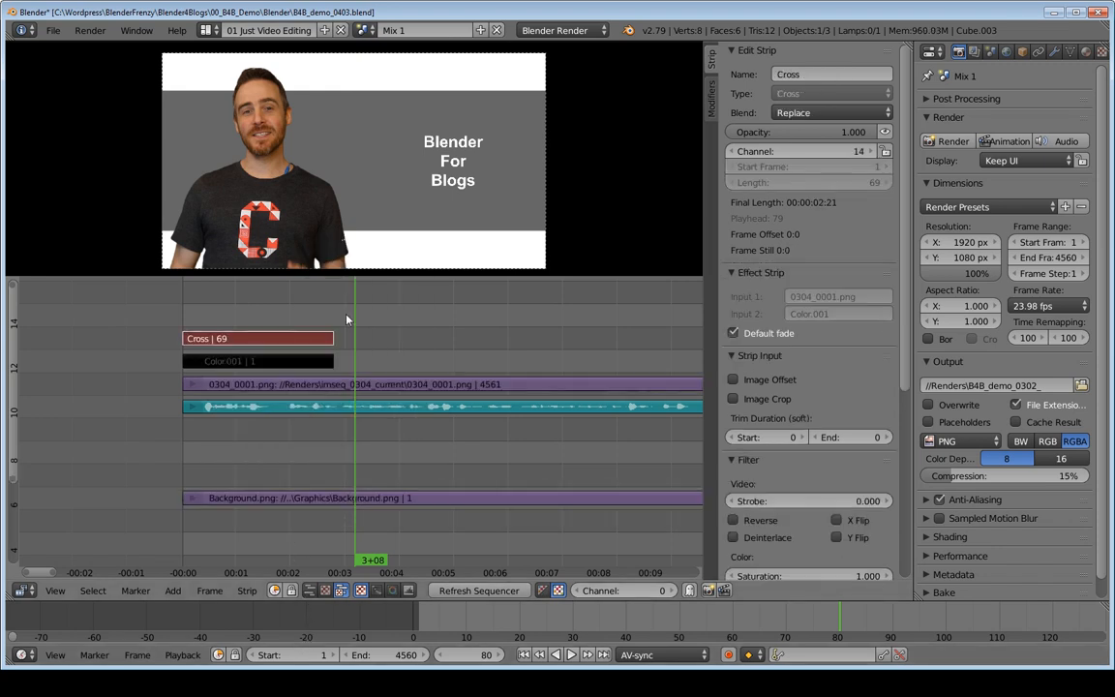
Step: Play the new Cross effect from near its start to past its end to check how the strips blend
{"action": "left_click", "coordinate": [200, 317]}
{"action": "key", "text": "alt+a"}
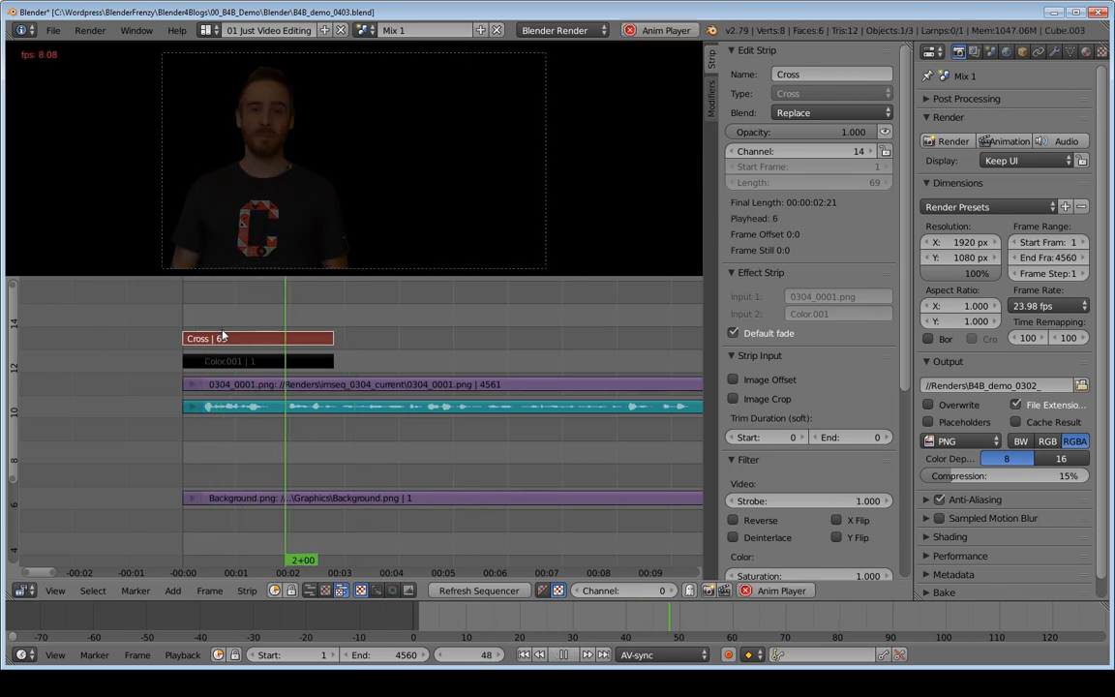
{"action": "key", "text": "alt+a"}
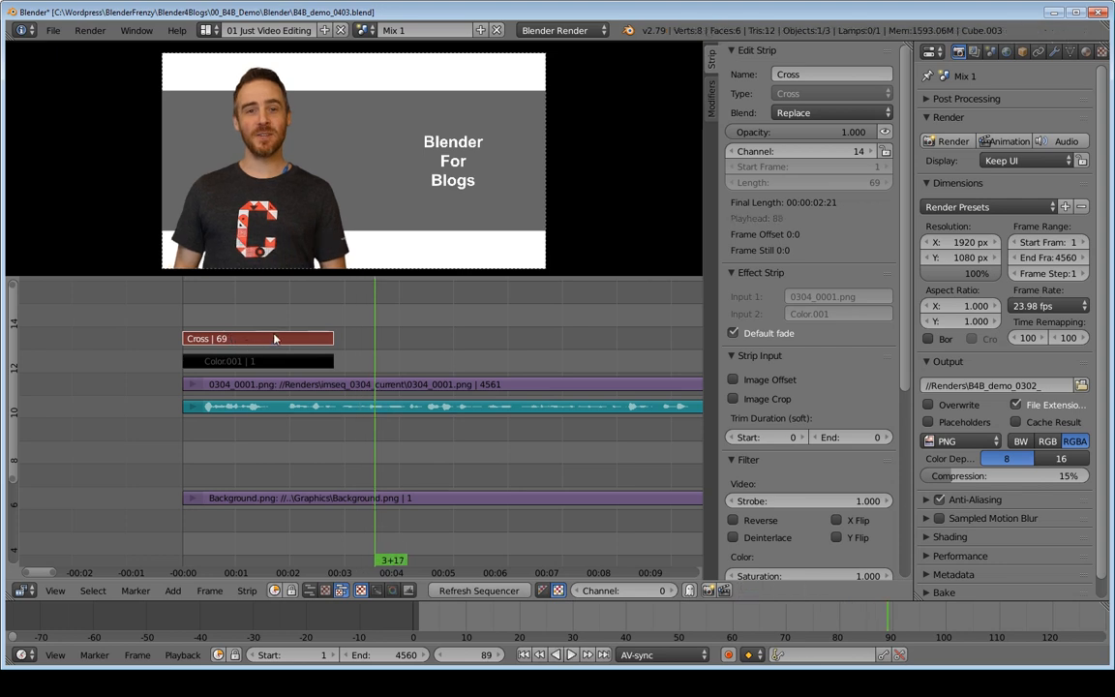
Step: Check the blend at frame 12 and delete the Cross effect strip made from the three selected strips
{"action": "left_click", "coordinate": [207, 313]}
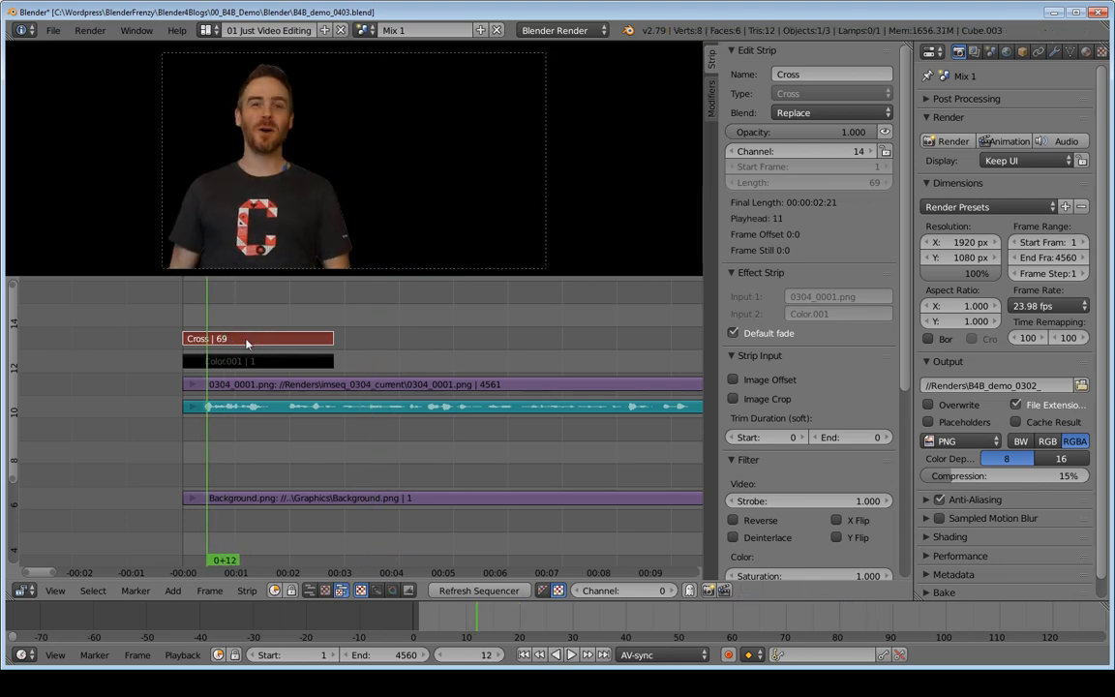
{"action": "key", "text": "x"}
{"action": "left_click", "coordinate": [215, 339]}
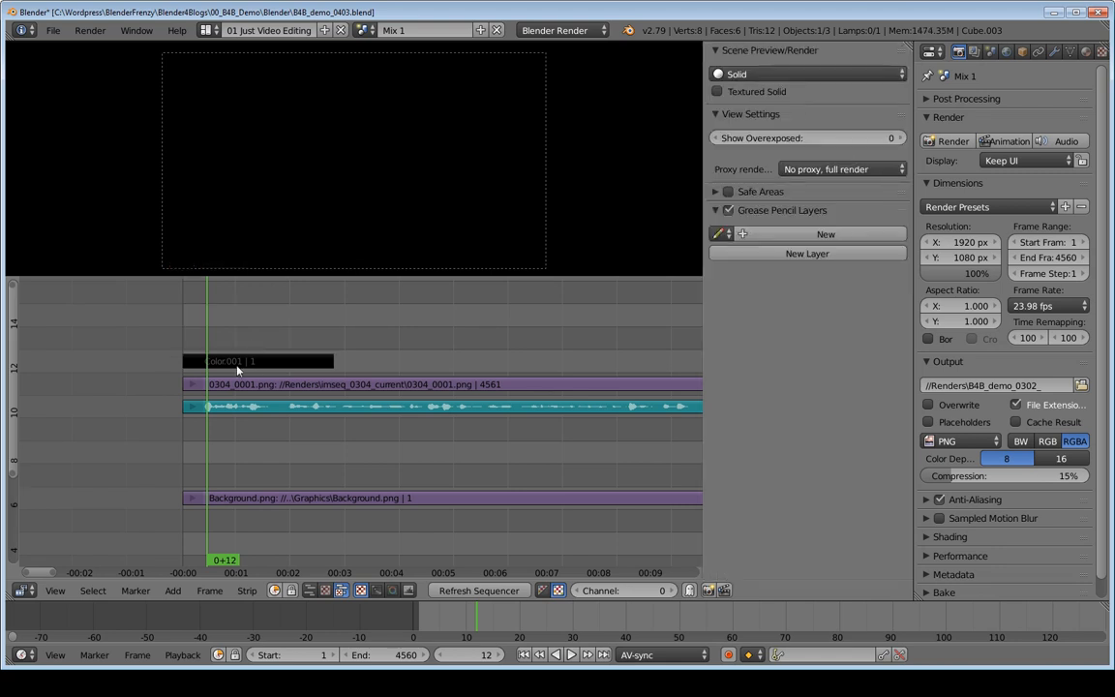
Step: Play past the end of the plain black color strip, stop at frame 76, and select the 0304_0001.png image sequence strip
{"action": "left_click", "coordinate": [238, 362]}
{"action": "key", "text": "alt+a"}
{"action": "key", "text": "alt+a"}
{"action": "left_click_drag", "start_coordinate": [376, 339], "coordinate": [346, 341]}
{"action": "right_click", "coordinate": [367, 385]}
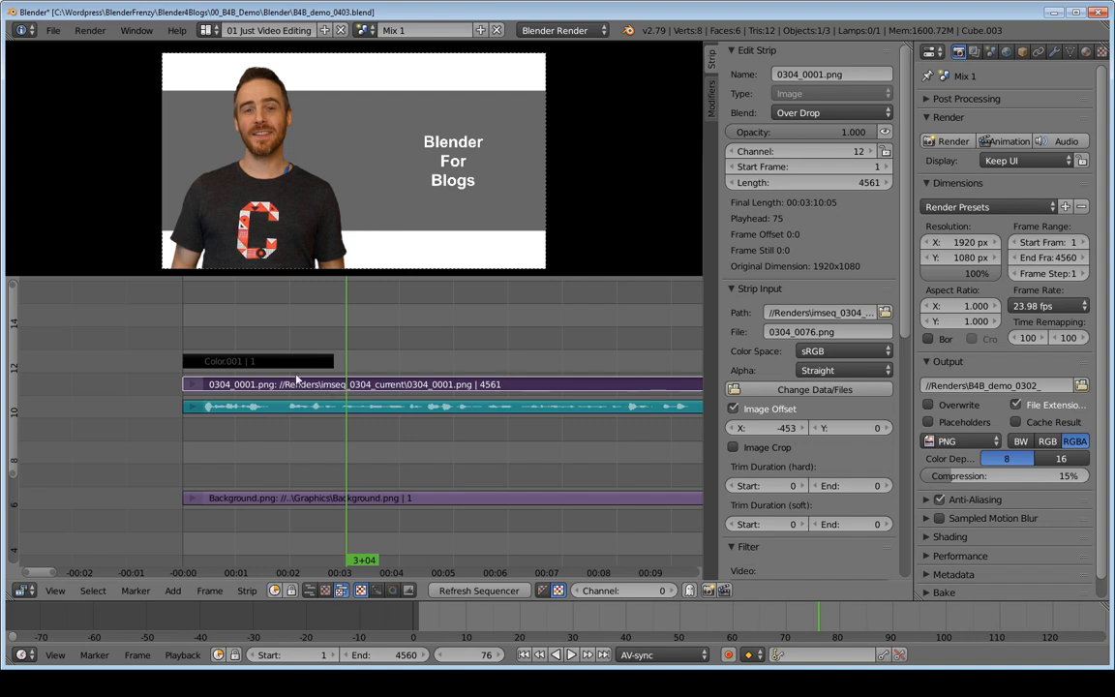
Step: Move the sound strip down to channel 10 and set the playhead to frame 70, where the black color strip ends
{"action": "right_click", "coordinate": [288, 407]}
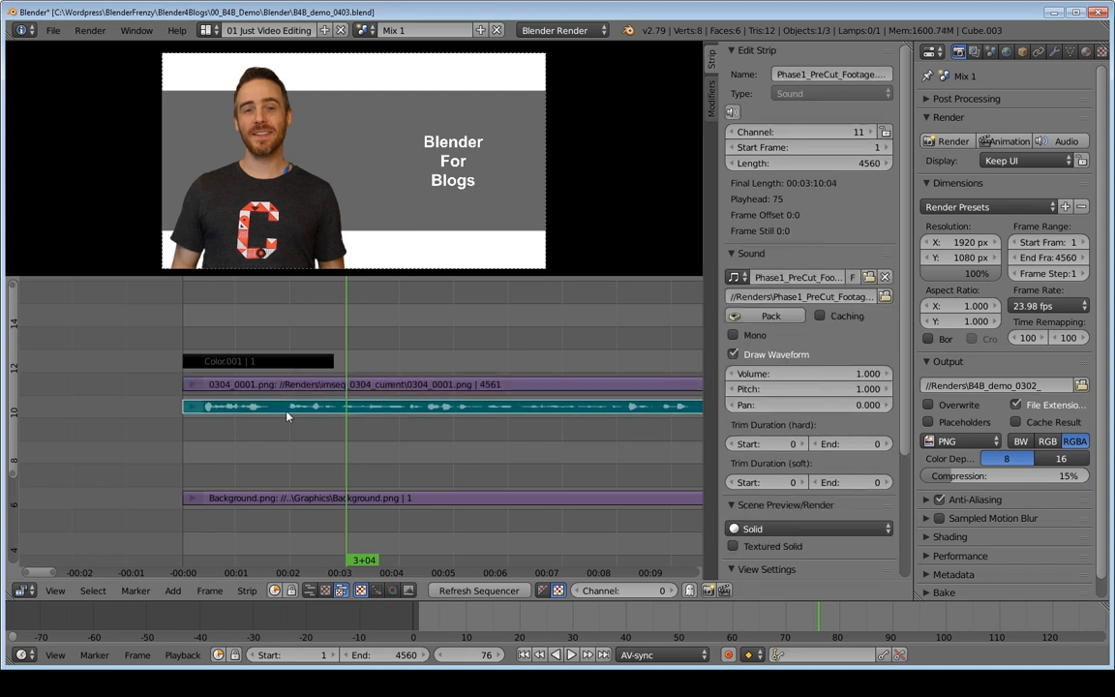
{"action": "key", "text": "g"}
{"action": "left_click", "coordinate": [284, 439]}
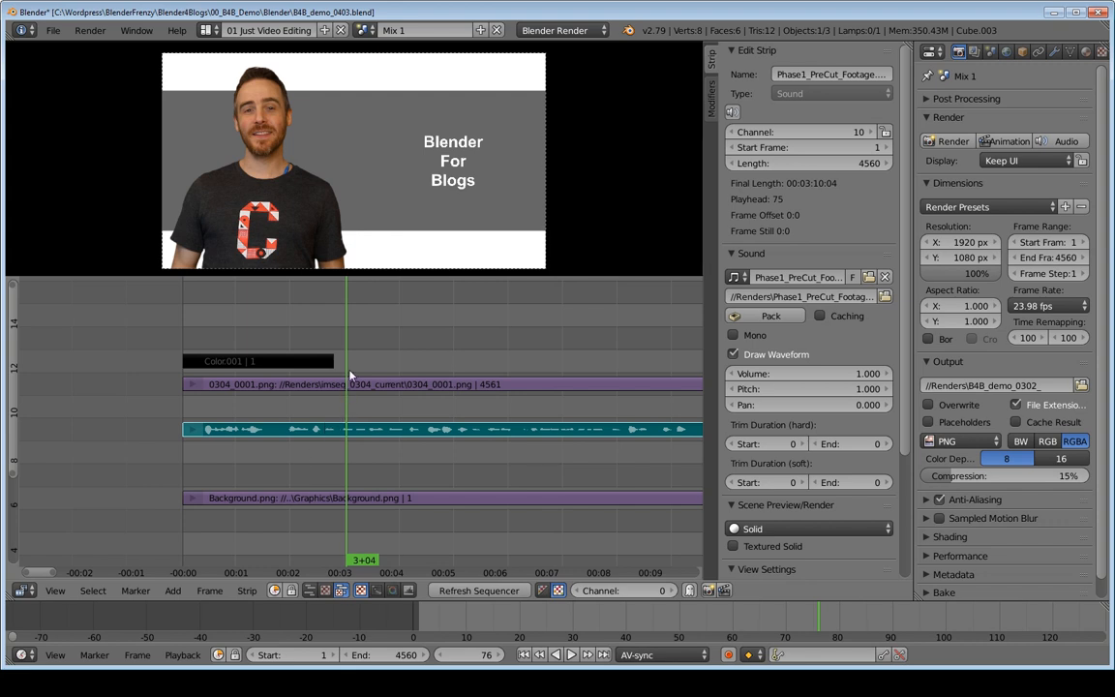
{"action": "key", "text": "Page_Down"}
{"action": "right_click", "coordinate": [274, 388]}
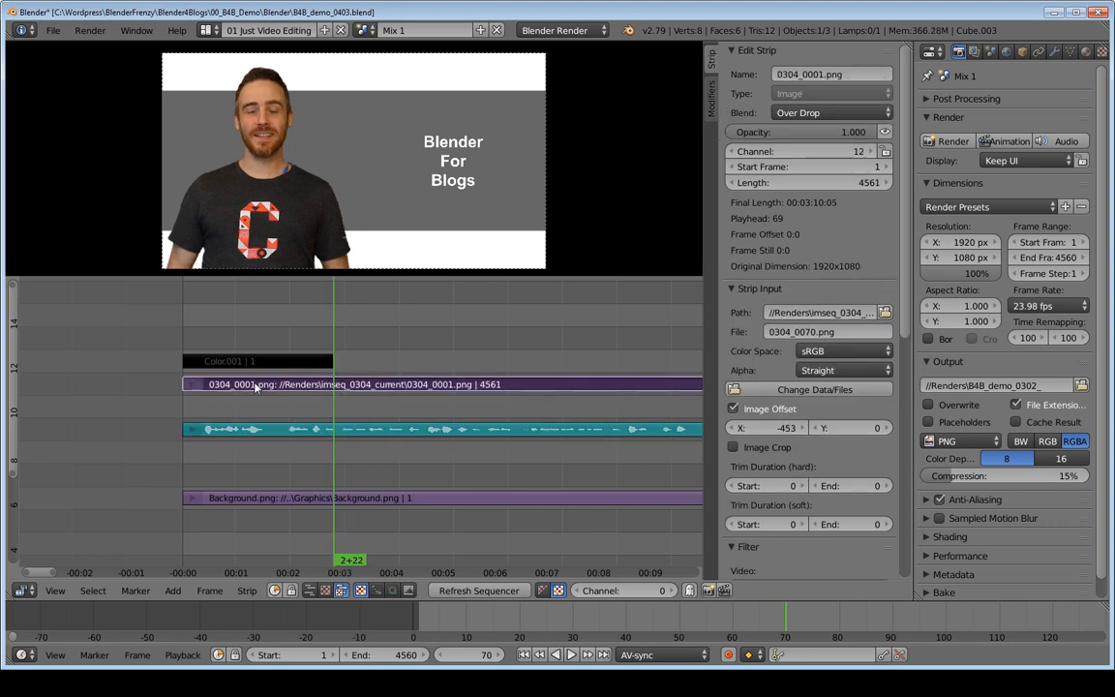
Step: Duplicate the Background.png strip onto channel 11, and cut the copy together with the image sequence strip at frame 70
{"action": "right_click", "coordinate": [323, 500]}
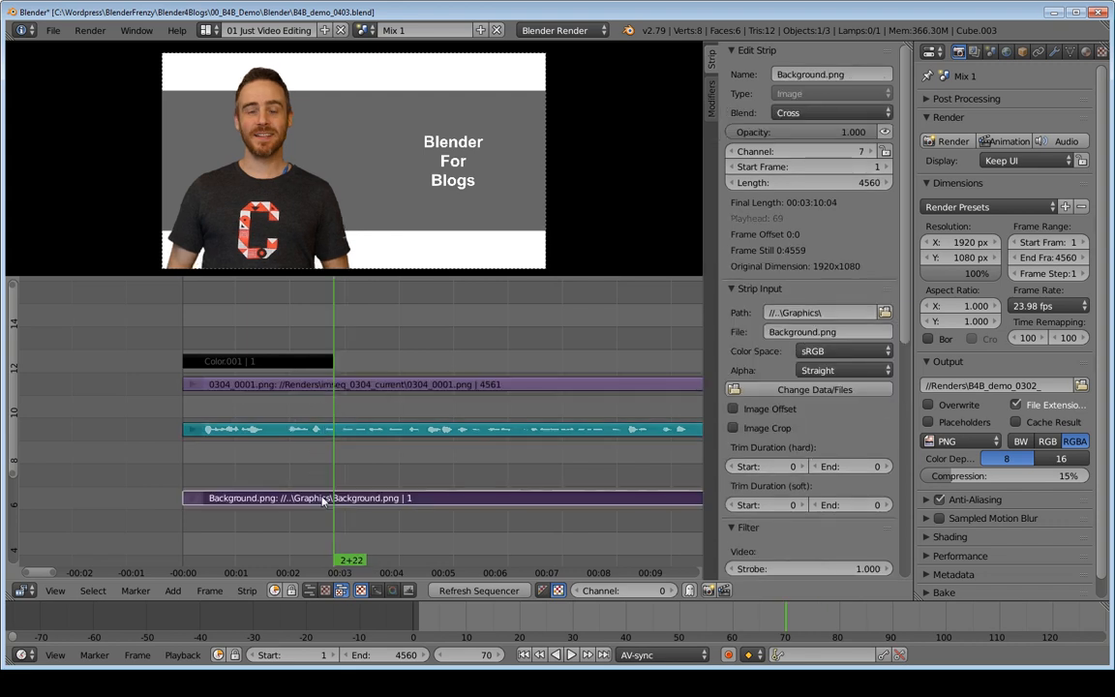
{"action": "key", "text": "shift+d"}
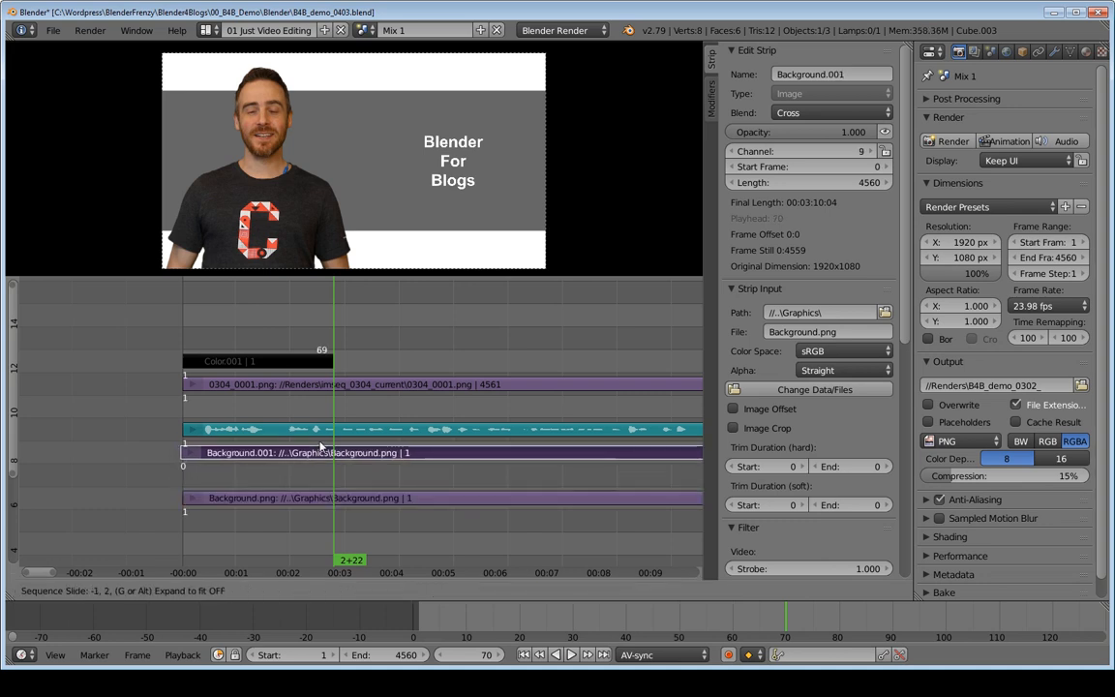
{"action": "left_click", "coordinate": [332, 387]}
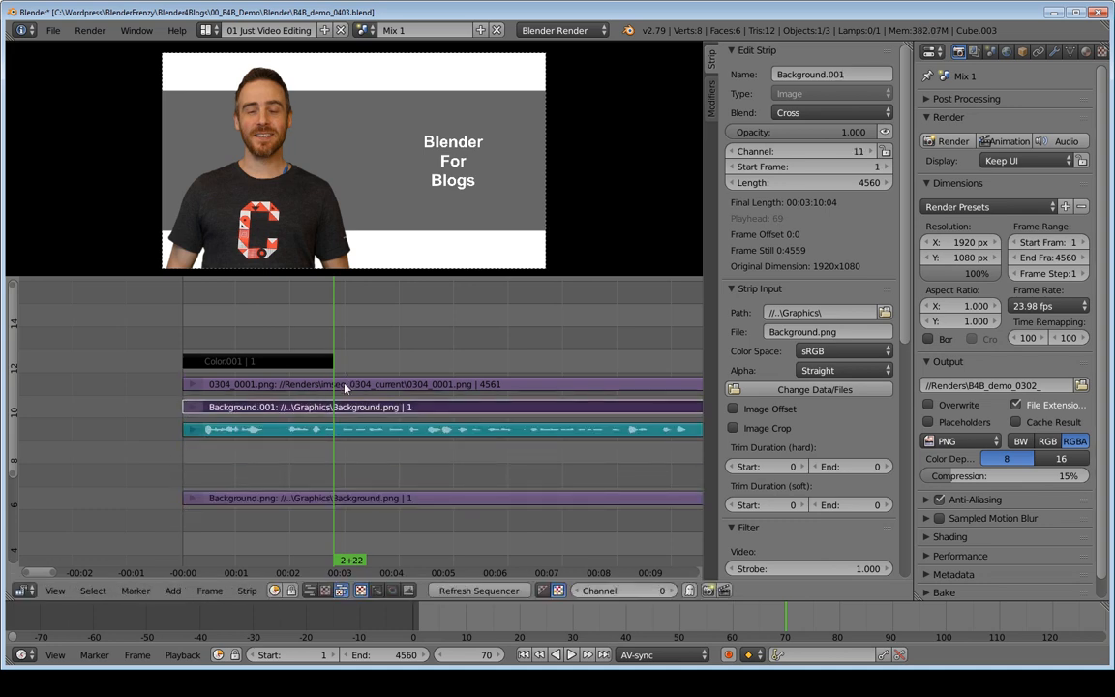
{"action": "right_click", "coordinate": [295, 386]}
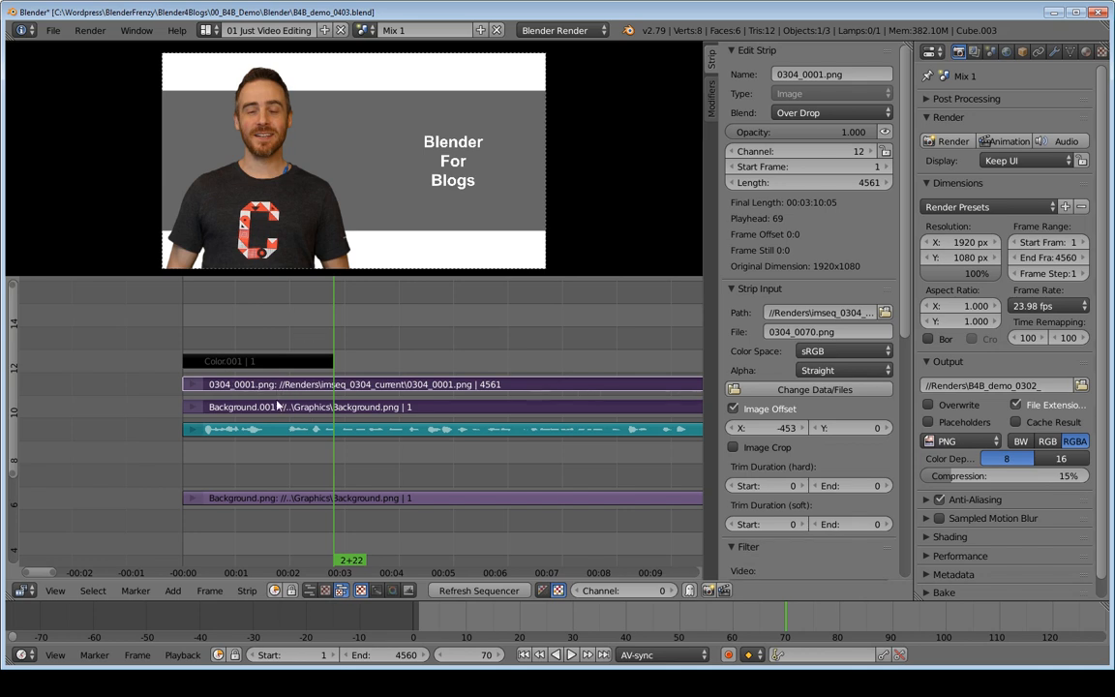
{"action": "key", "text": "k"}
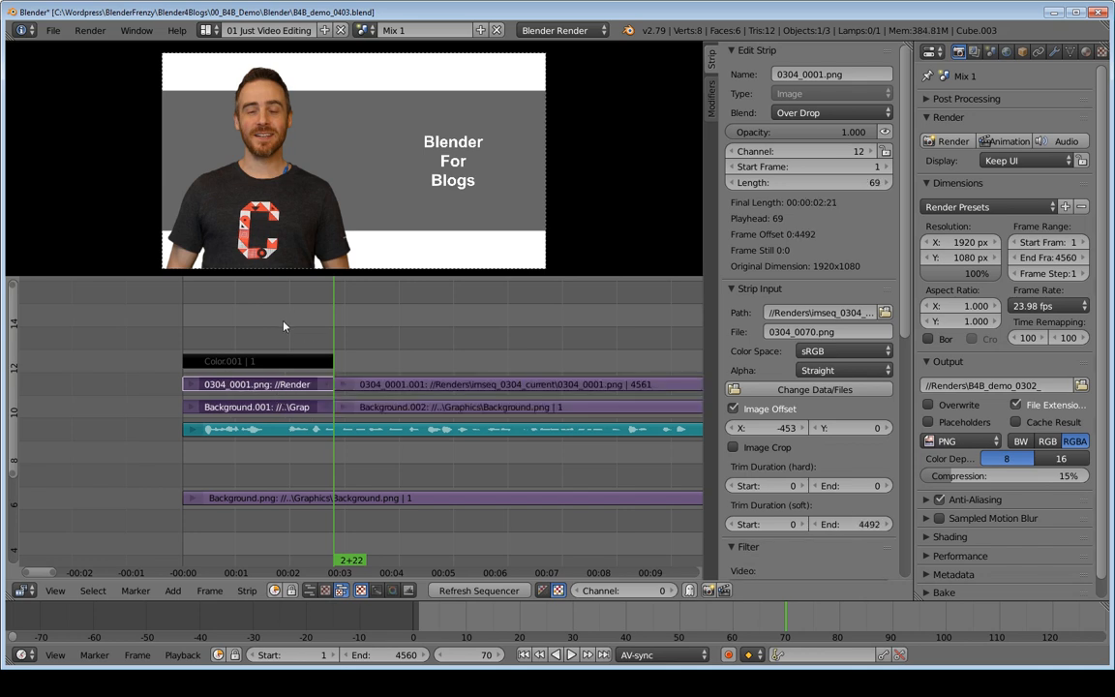
Step: Group the first pieces of the image sequence and duplicate background into a meta strip and move it to channel 12
{"action": "right_click", "coordinate": [257, 406]}
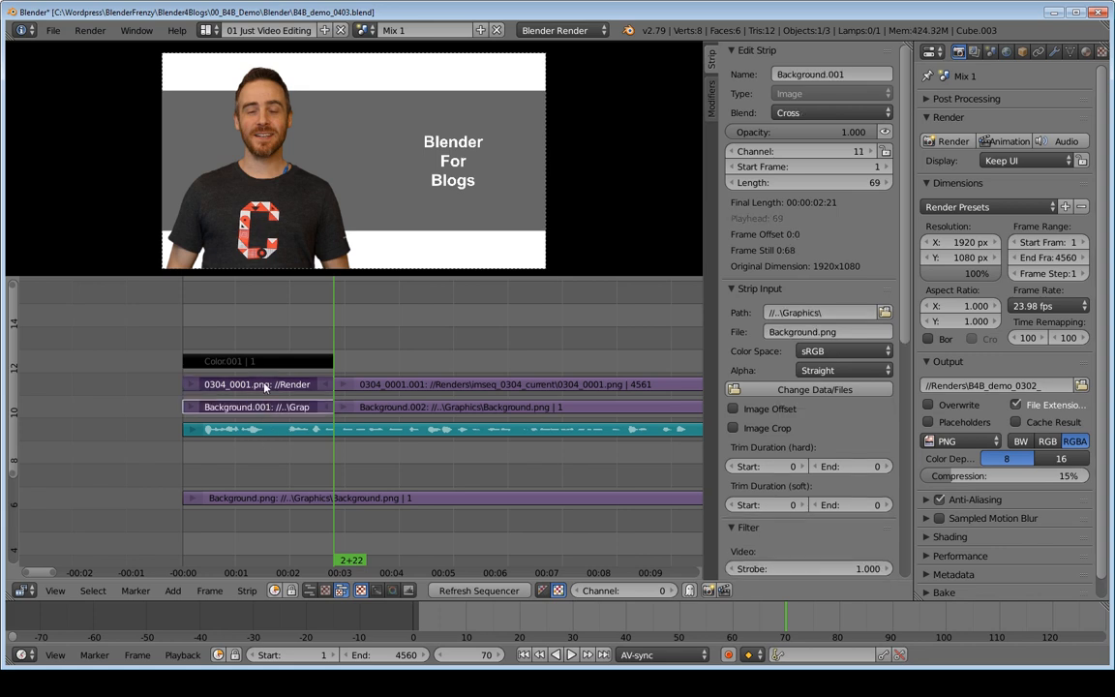
{"action": "key", "text": "ctrl+g"}
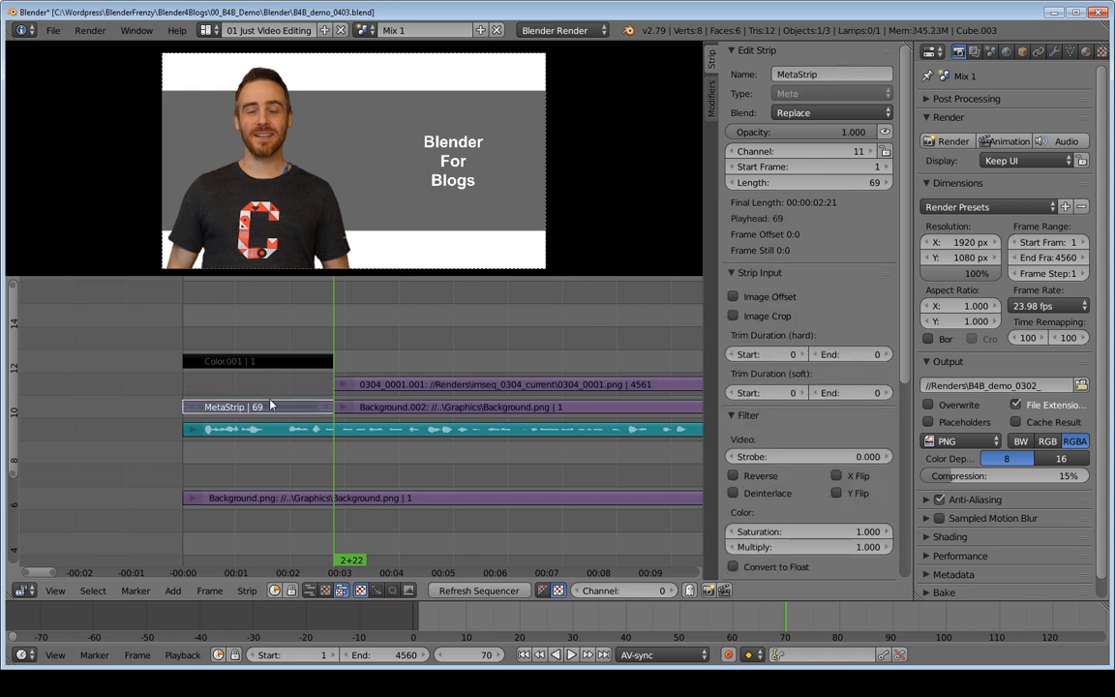
{"action": "key", "text": "g"}
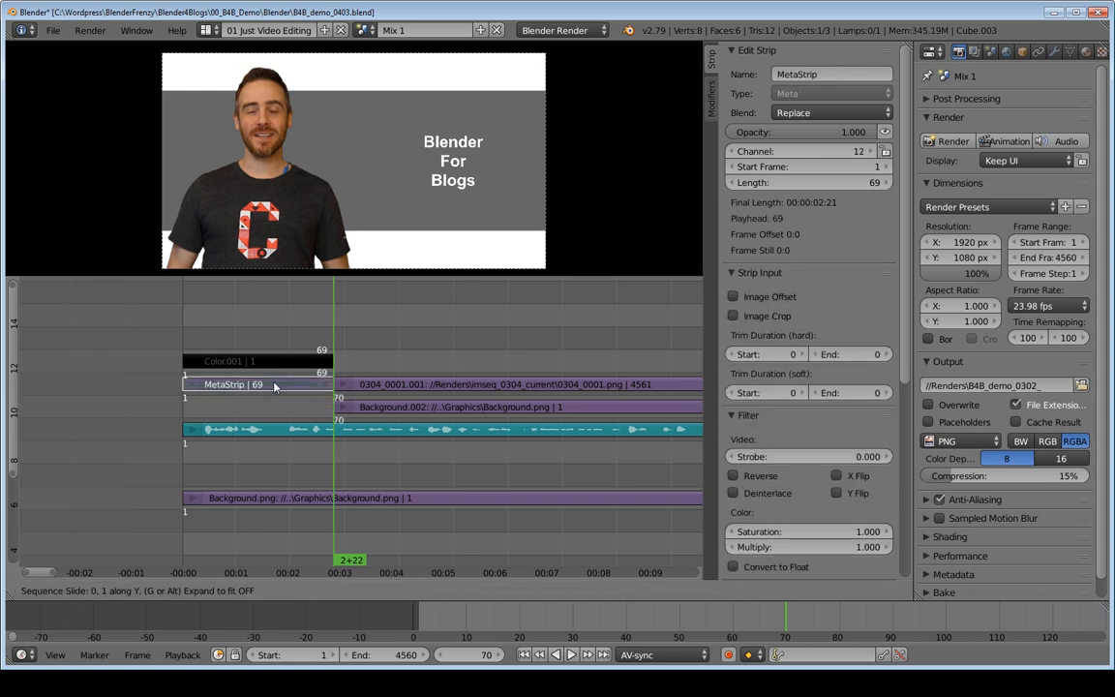
{"action": "left_click", "coordinate": [244, 351]}
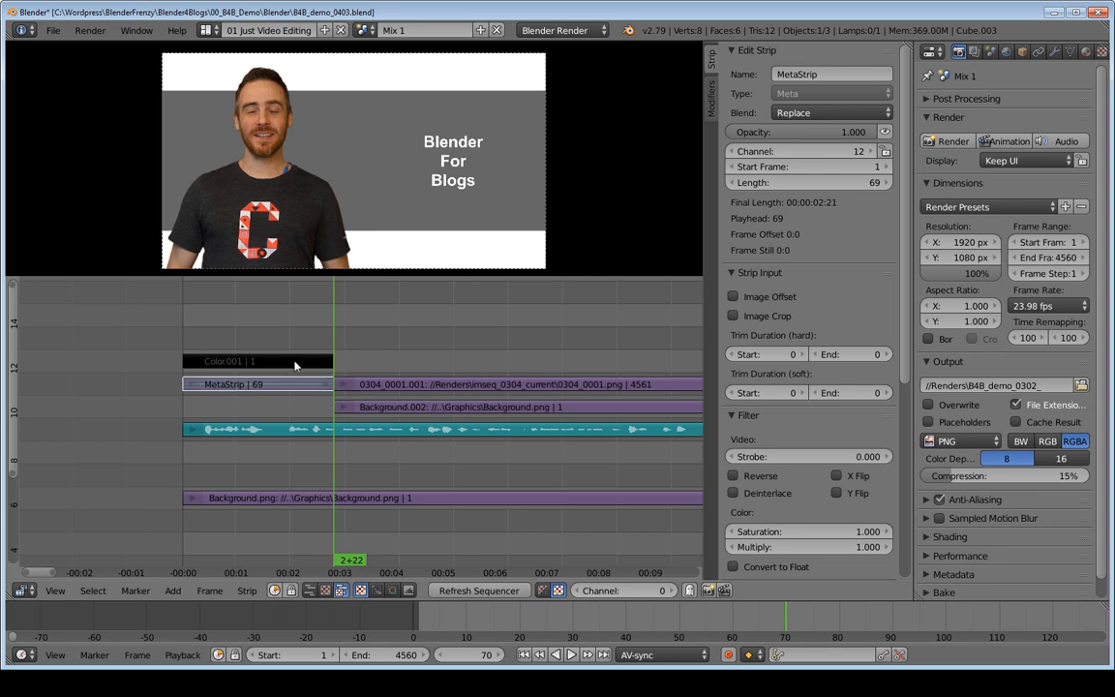
Step: Add a Cross effect strip from the black color strip to the meta strip
{"action": "right_click", "coordinate": [249, 359]}
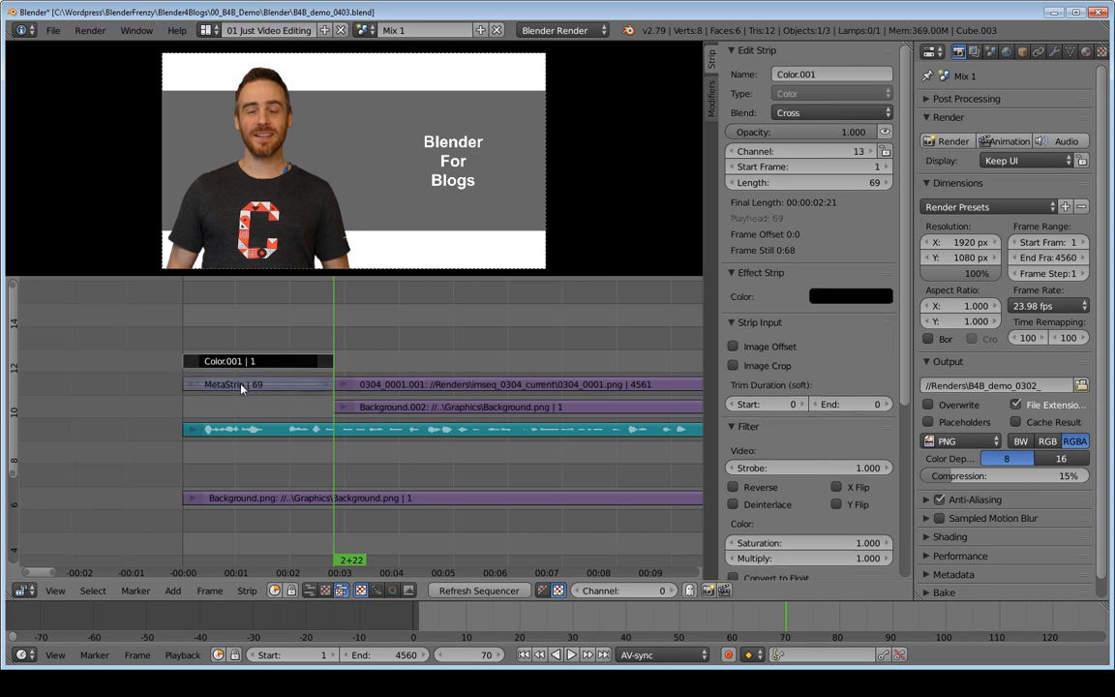
{"action": "right_click", "coordinate": [240, 387]}
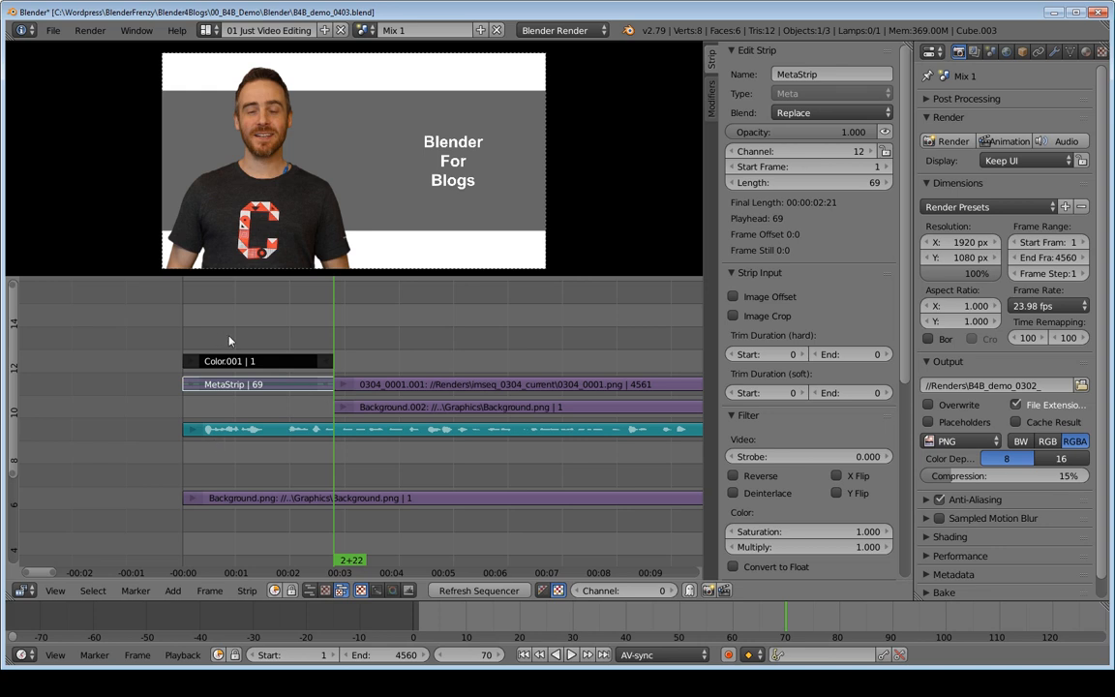
{"action": "key", "text": "shift+a"}
{"action": "mouse_move", "coordinate": [232, 337]}
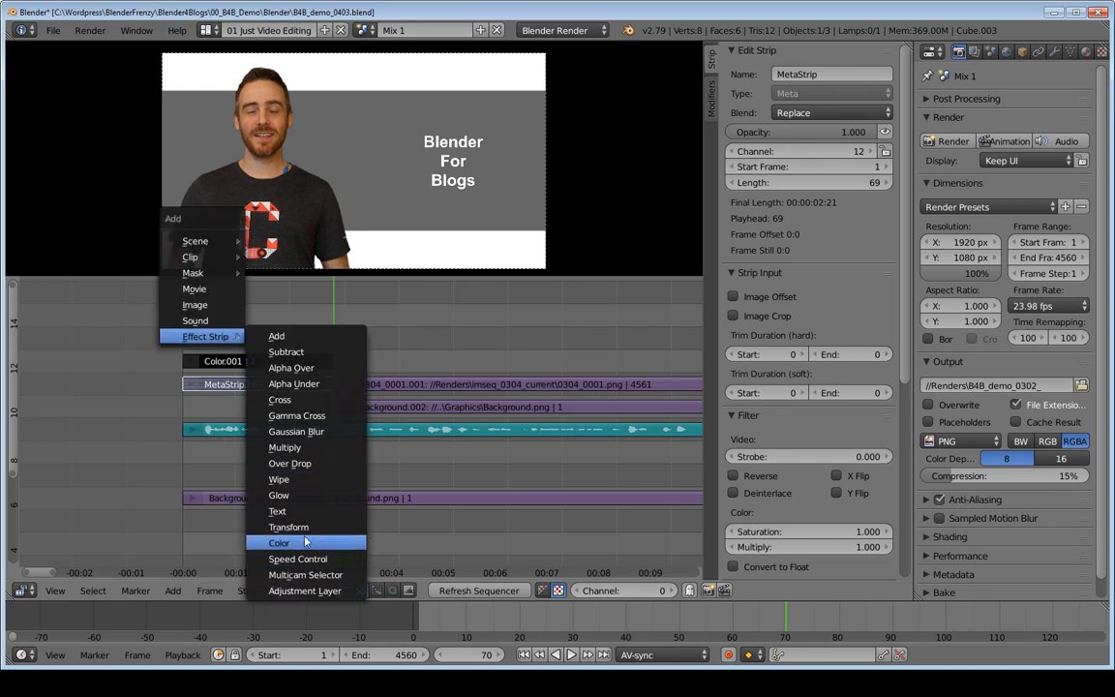
{"action": "left_click", "coordinate": [278, 399]}
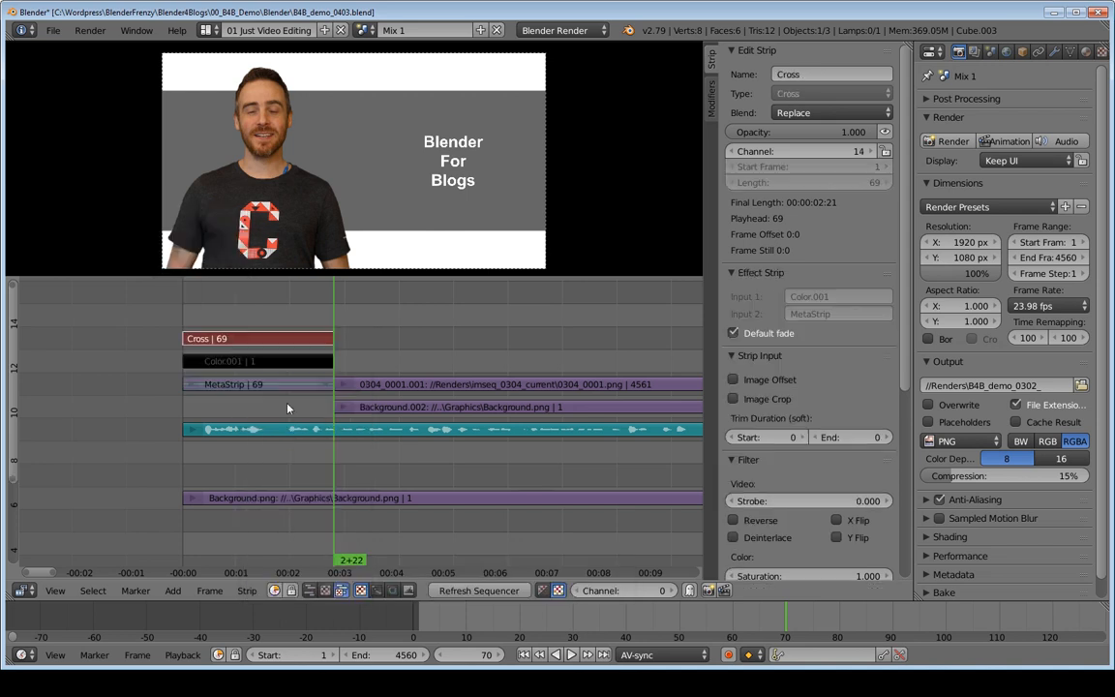
Step: Play the Cross effect from its start to past its end to check the fade in from black
{"action": "left_click", "coordinate": [189, 316]}
{"action": "key", "text": "alt+a"}
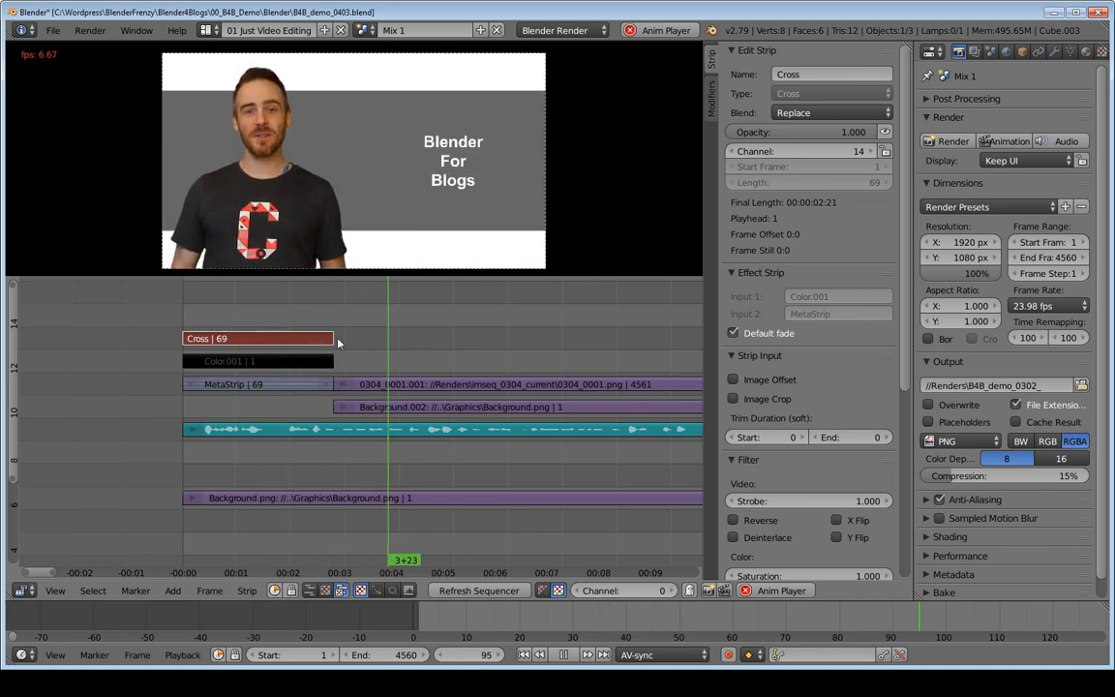
{"action": "key", "text": "alt+a"}
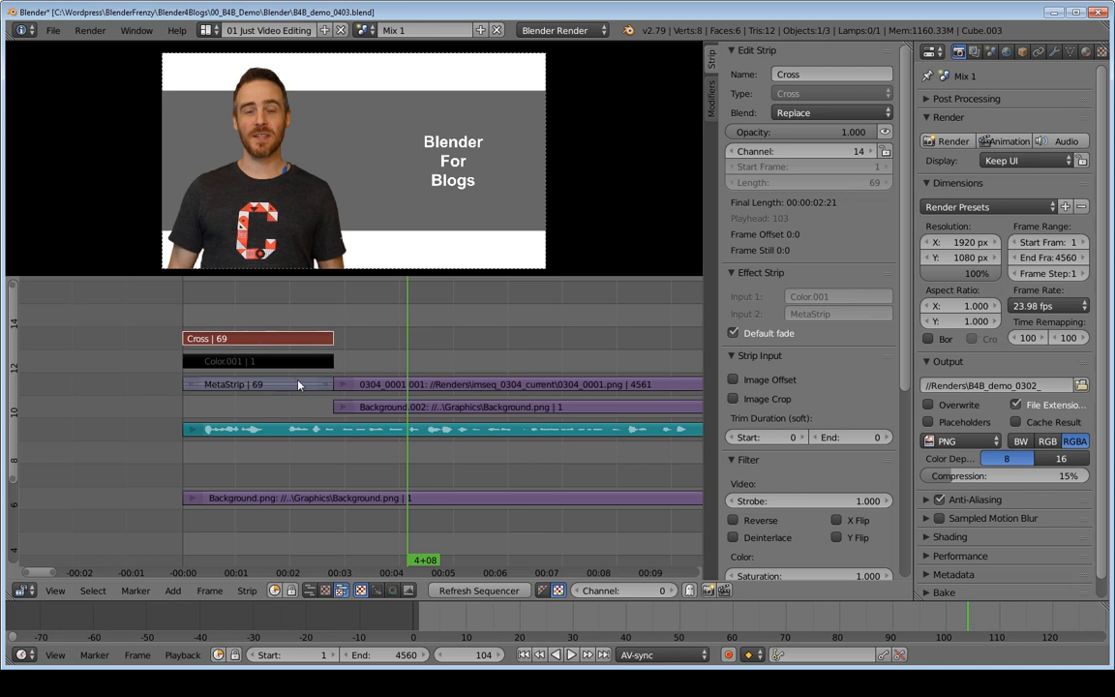
Step: Delete the Cross effect strip and the meta strip
{"action": "right_click", "coordinate": [325, 386]}
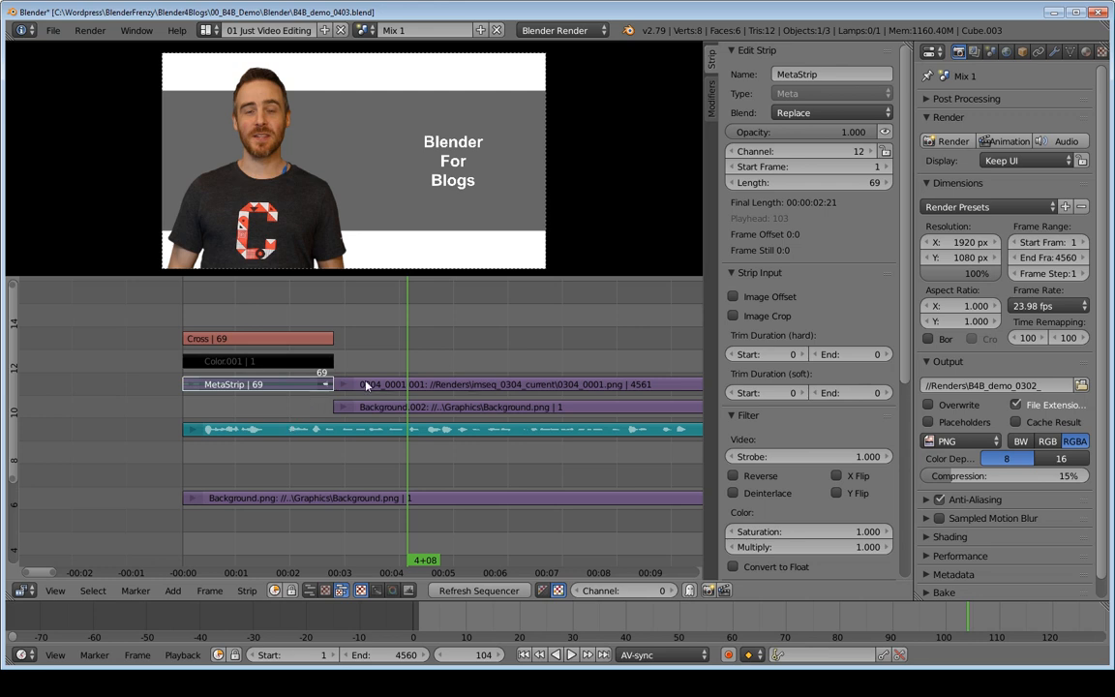
{"action": "right_click", "coordinate": [260, 341]}
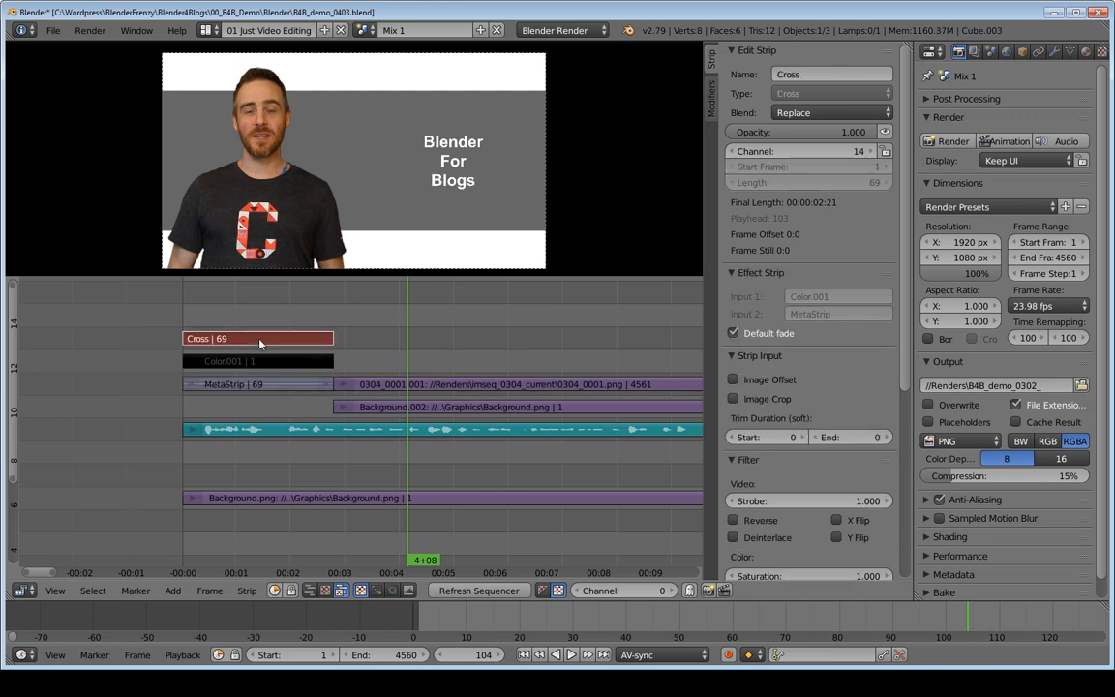
{"action": "key", "text": "x"}
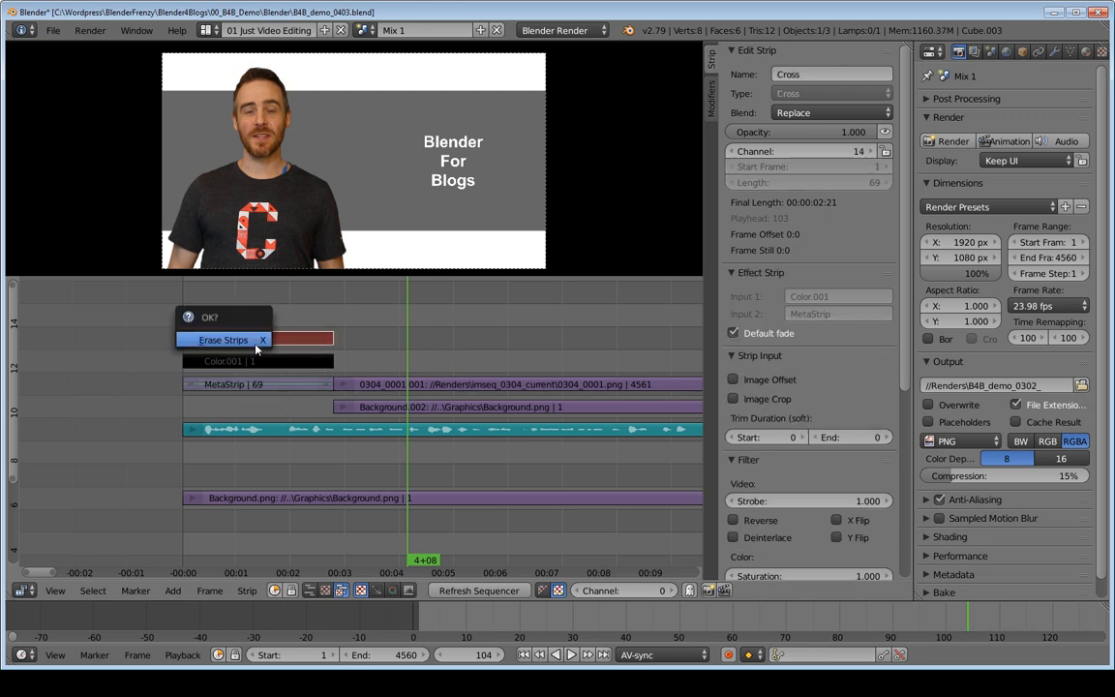
{"action": "left_click", "coordinate": [254, 341]}
{"action": "right_click", "coordinate": [263, 387]}
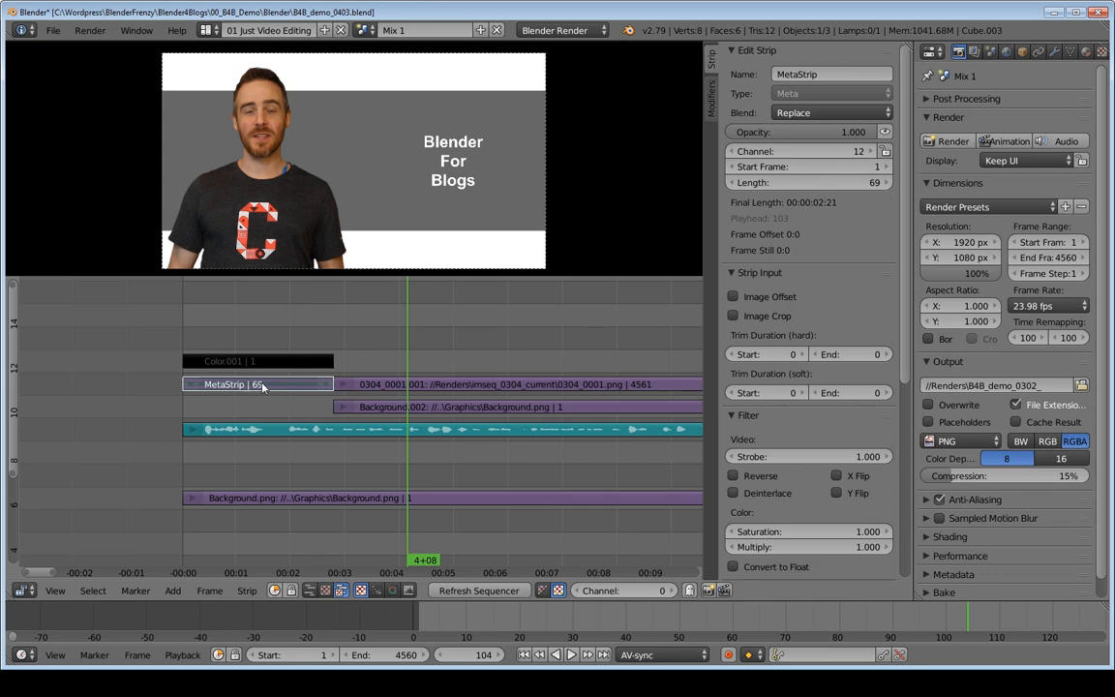
{"action": "key", "text": "x"}
{"action": "left_click", "coordinate": [265, 382]}
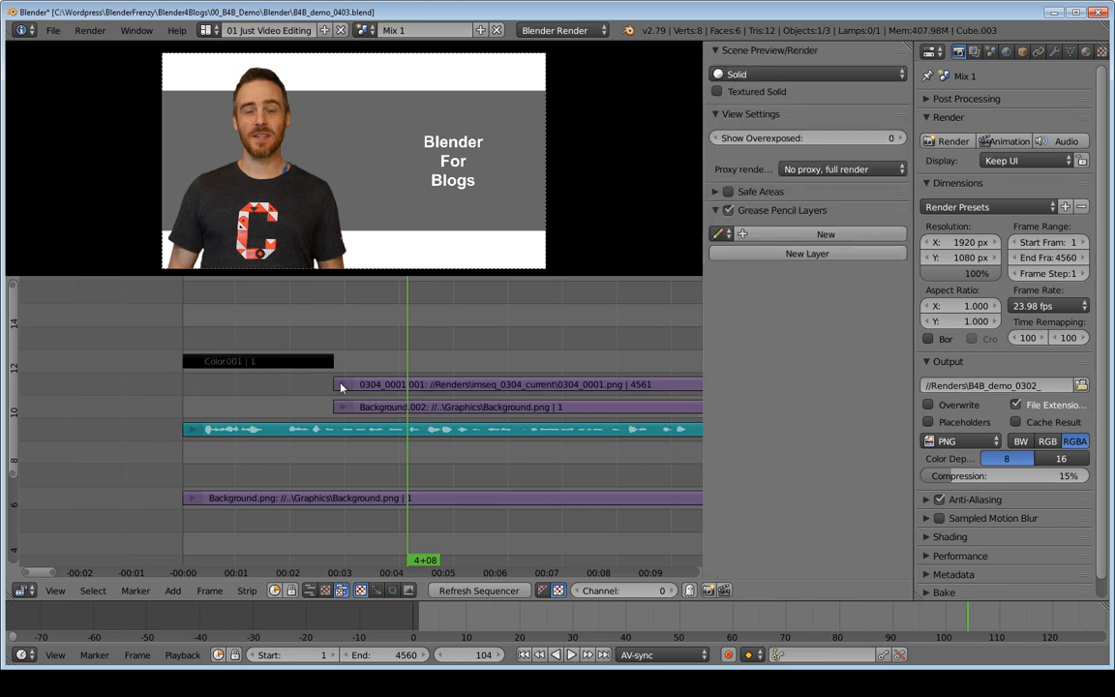
Step: Extend the starts of the remaining image sequence and duplicate background strips back to frame 1
{"action": "right_click", "coordinate": [341, 387]}
{"action": "right_click", "coordinate": [339, 409]}
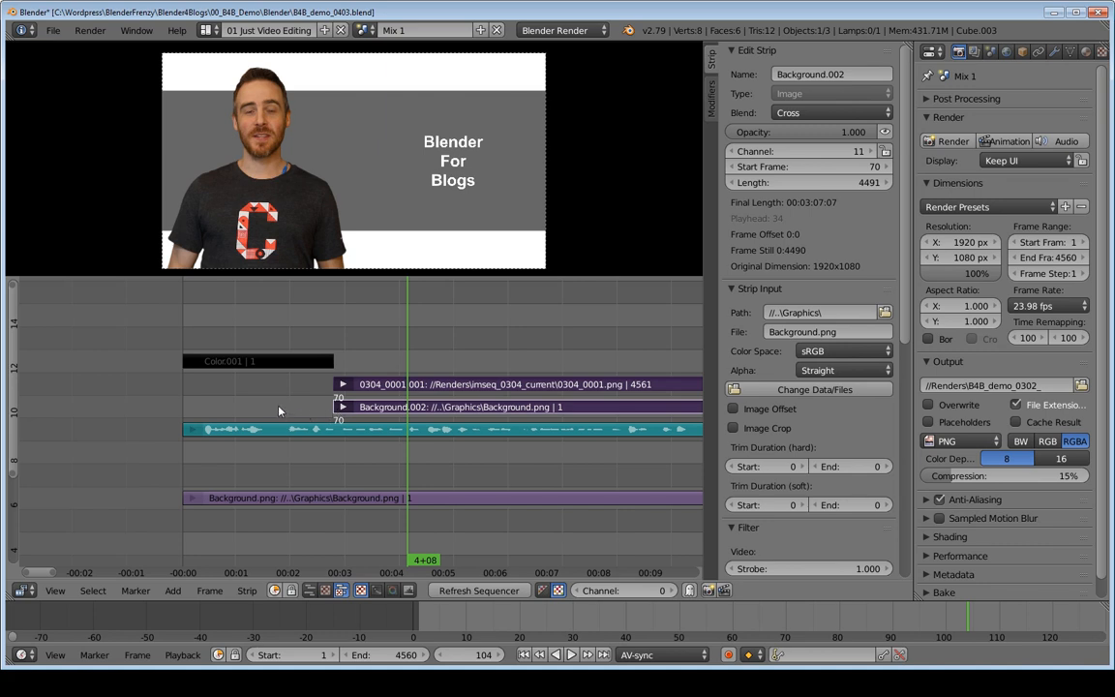
{"action": "key", "text": "shift+Left"}
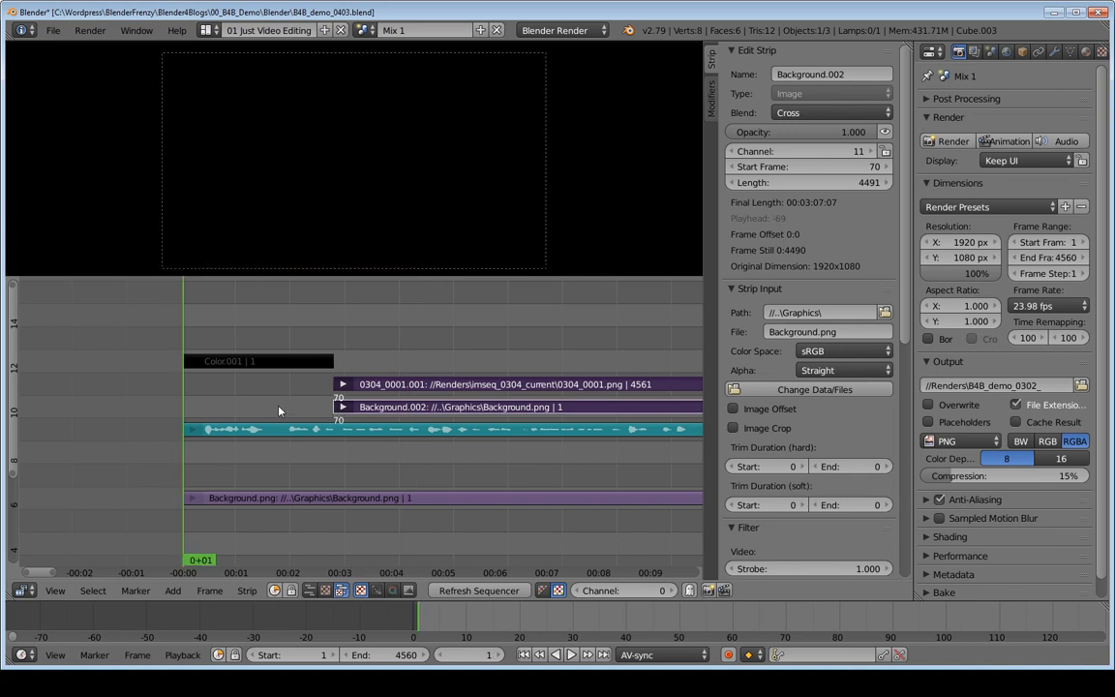
{"action": "key", "text": "shift+s"}
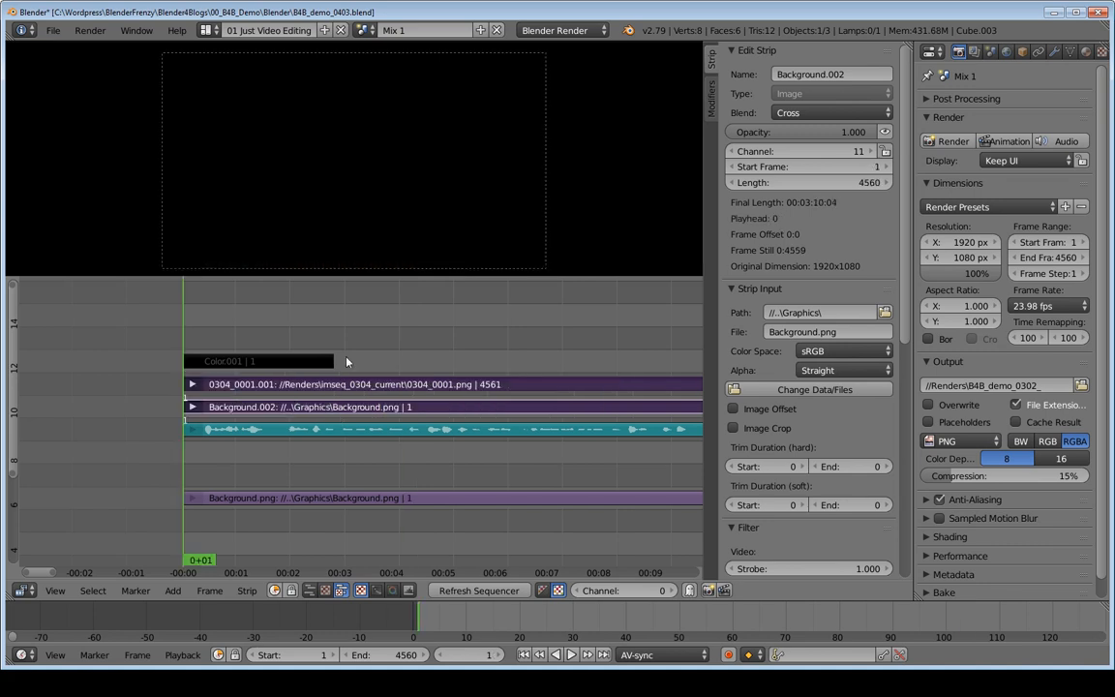
Step: Delete the duplicate background strip on channel 11
{"action": "right_click", "coordinate": [229, 412]}
{"action": "key", "text": "x"}
{"action": "left_click", "coordinate": [228, 473]}
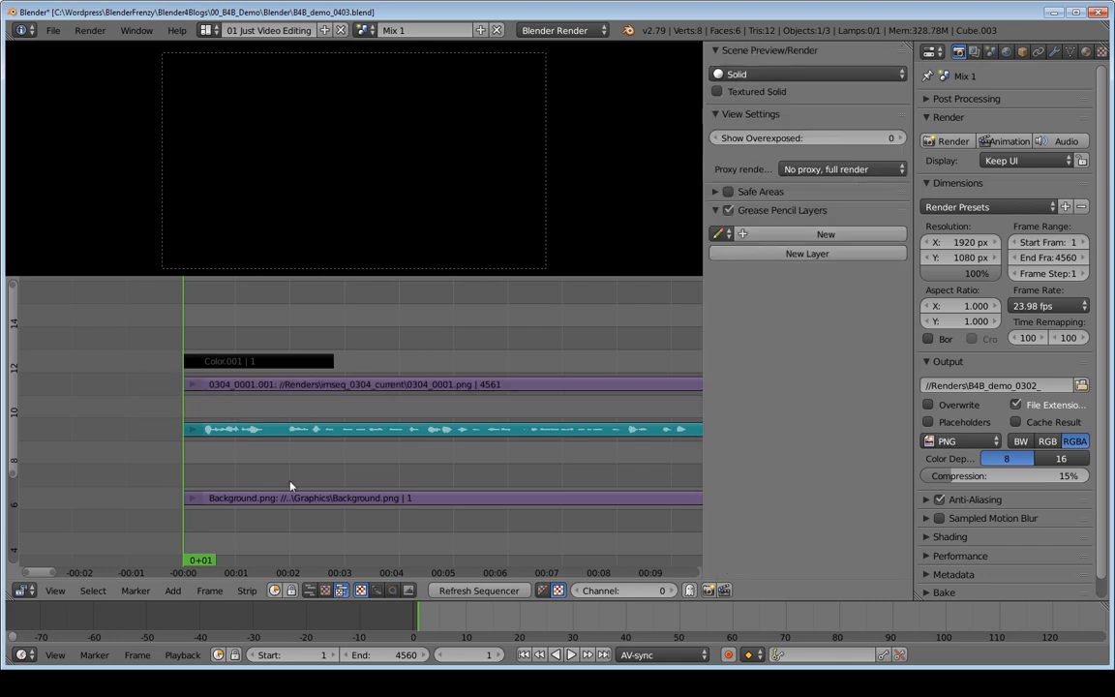
Step: Set the playhead to frame 36 within the black color strip and mute all the strips
{"action": "right_click", "coordinate": [298, 500]}
{"action": "right_click", "coordinate": [215, 390]}
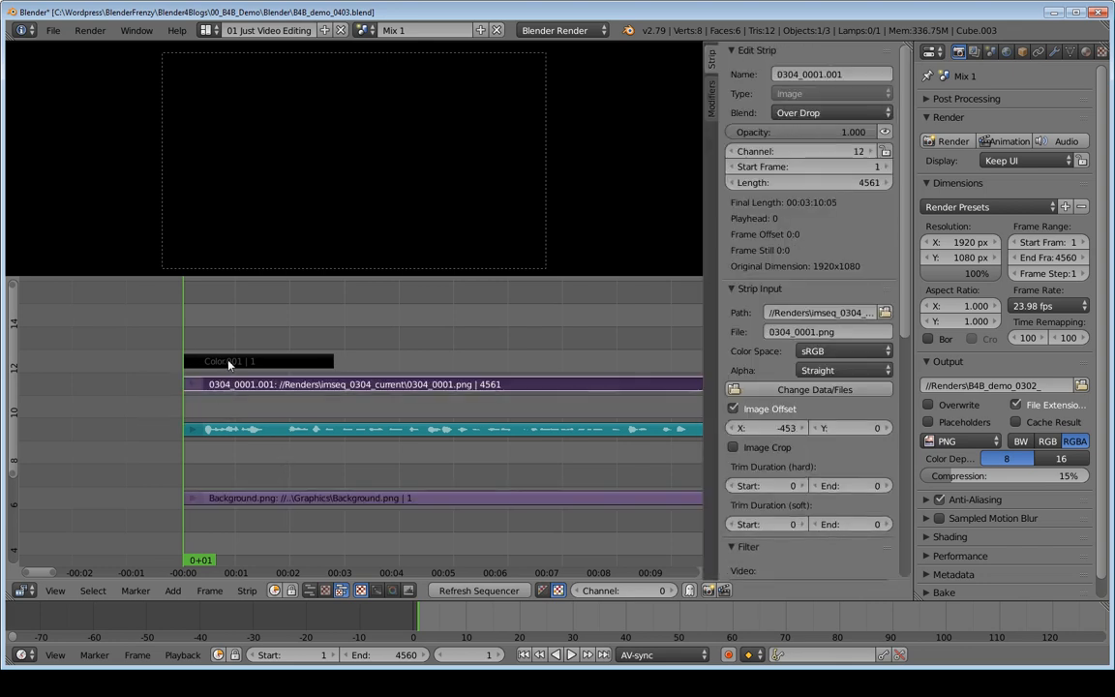
{"action": "right_click", "coordinate": [280, 361]}
{"action": "left_click", "coordinate": [263, 323]}
{"action": "left_click_drag", "start_coordinate": [295, 324], "coordinate": [259, 329]}
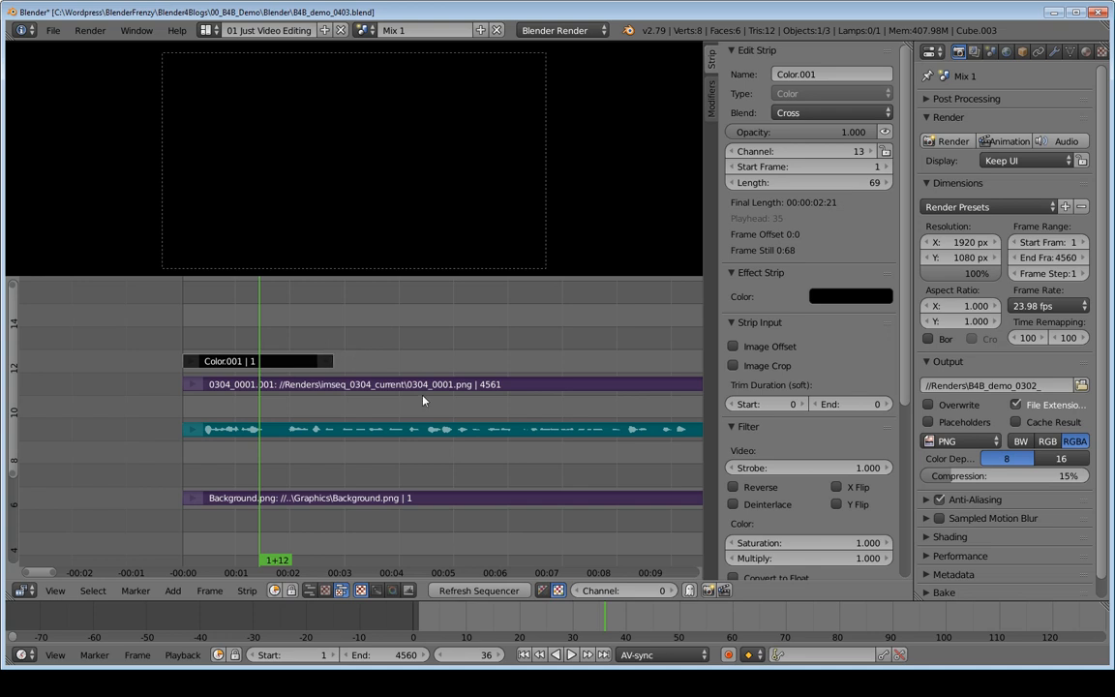
{"action": "key", "text": "h"}
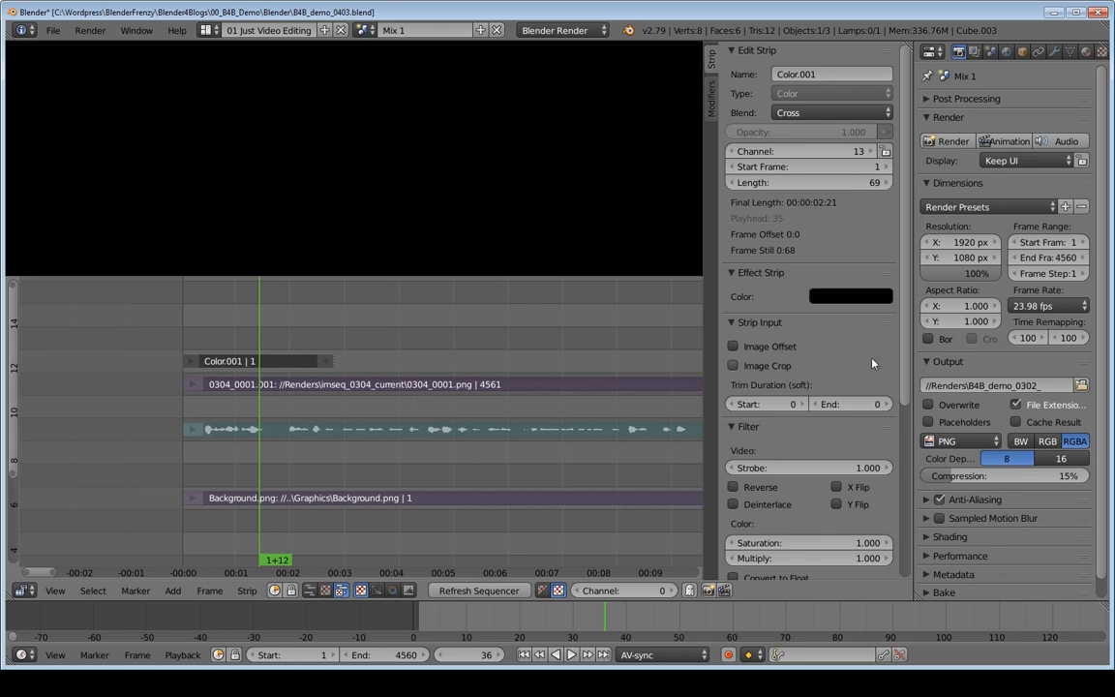
Step: Render frame 36 with all strips muted and switch to the 03 Just Rendering screen layout
{"action": "left_click", "coordinate": [951, 142]}
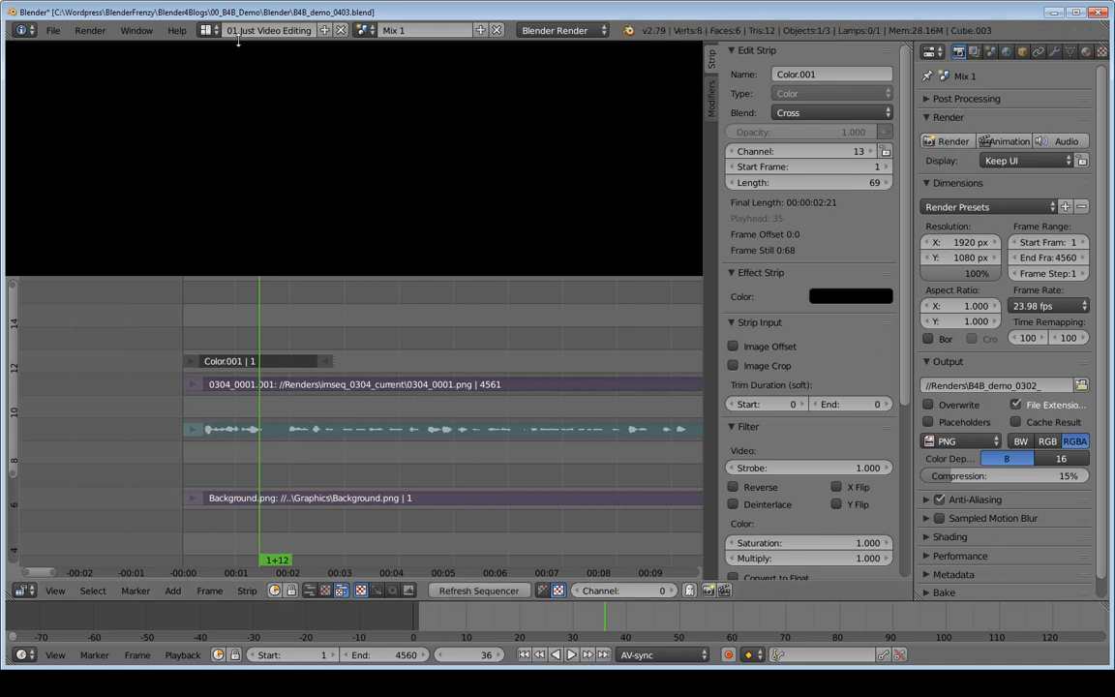
{"action": "left_click", "coordinate": [209, 30]}
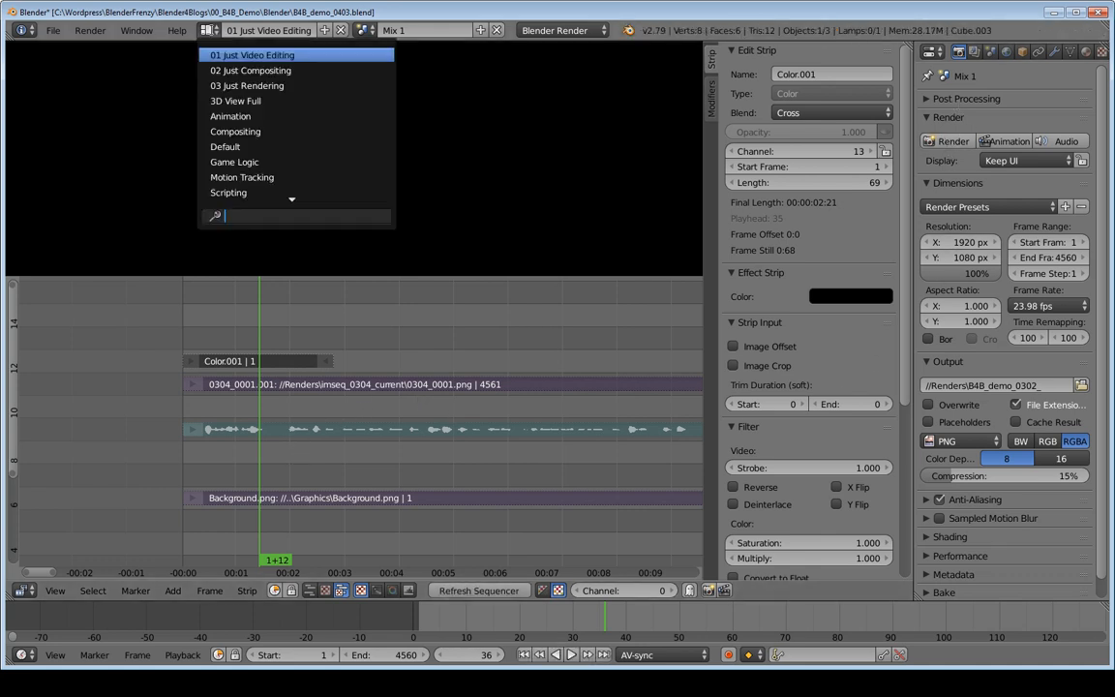
{"action": "left_click", "coordinate": [254, 85]}
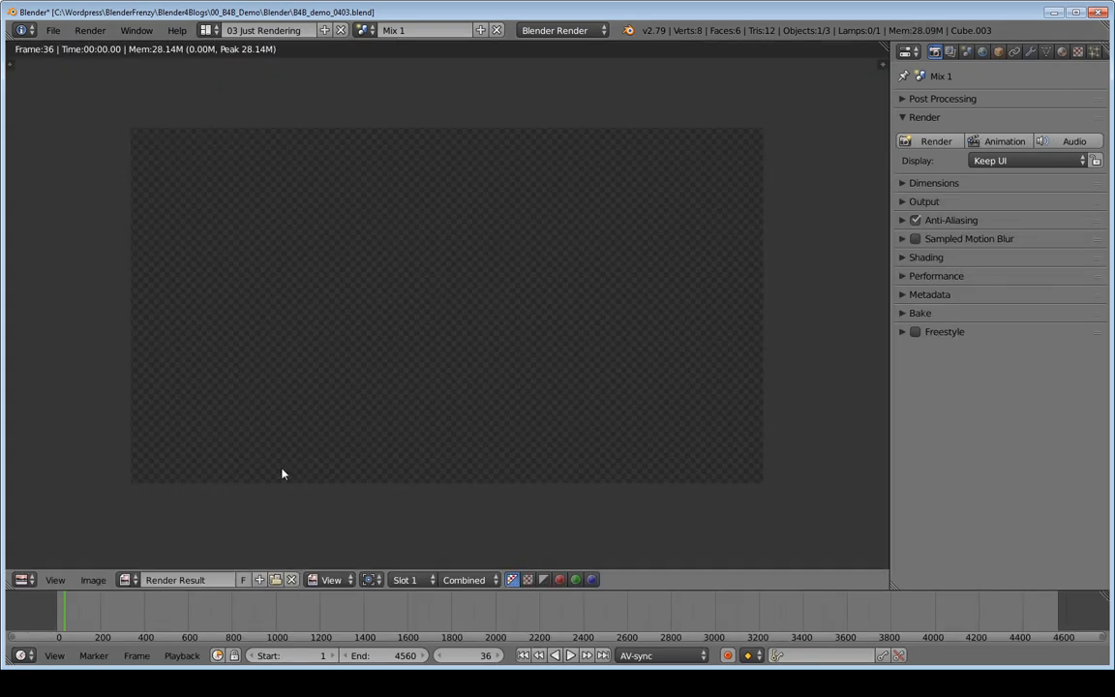
Step: Save the render result as an RGBA PNG image named Alpha in the project's Graphics folder
{"action": "left_click", "coordinate": [93, 580]}
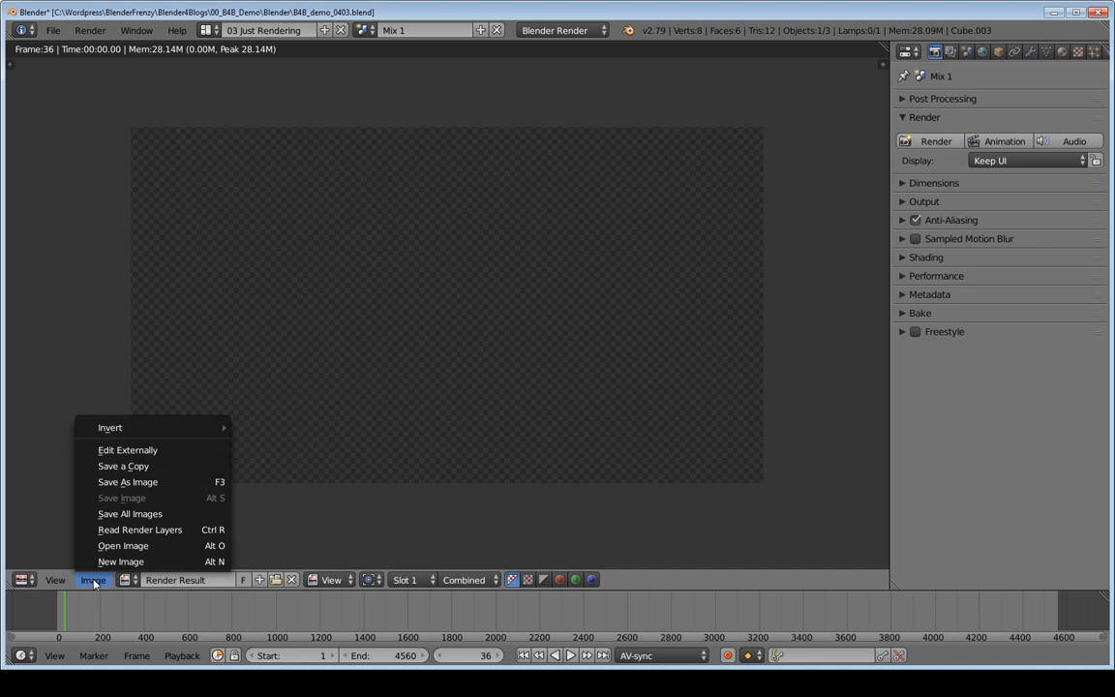
{"action": "left_click", "coordinate": [152, 487]}
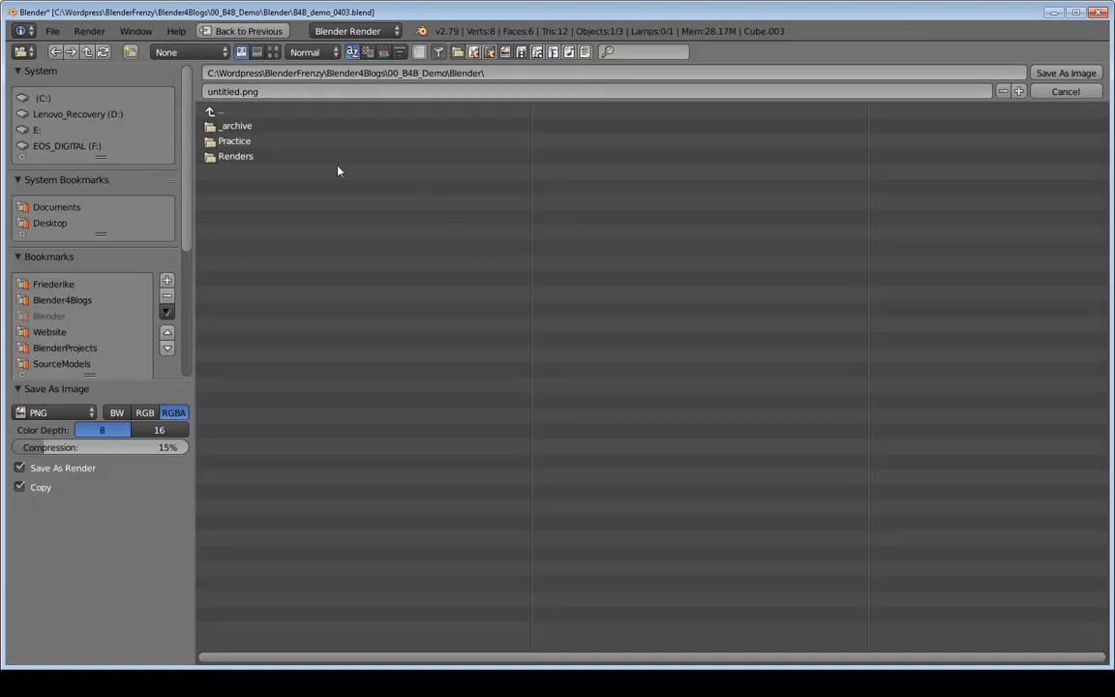
{"action": "left_click", "coordinate": [221, 113]}
{"action": "left_click", "coordinate": [229, 171]}
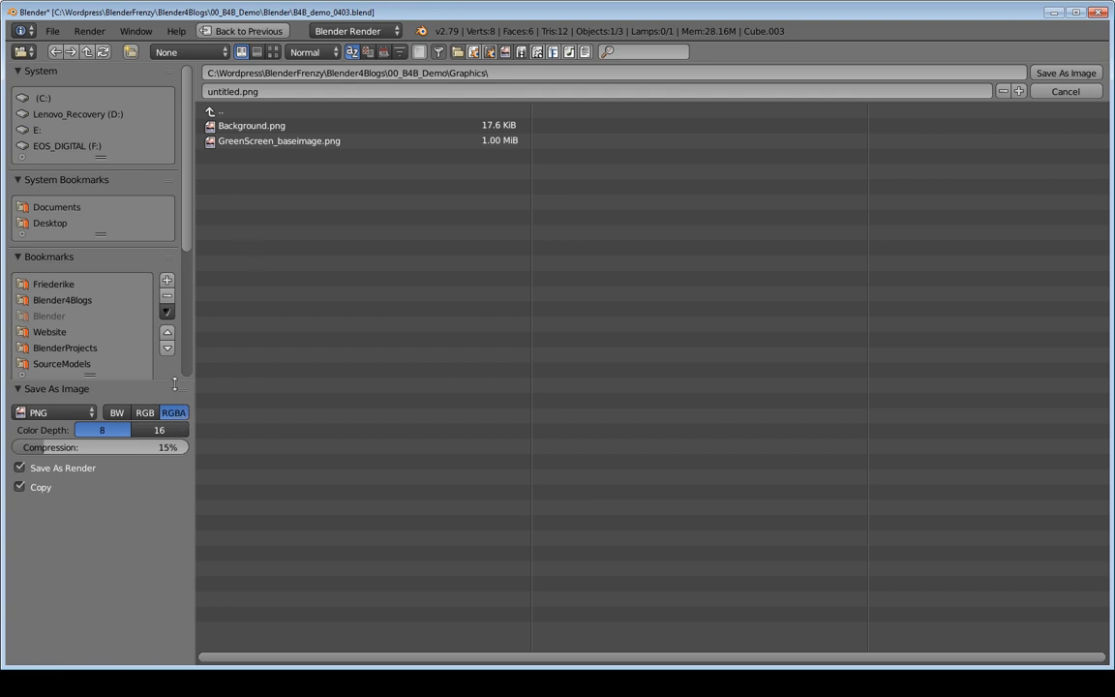
{"action": "left_click", "coordinate": [232, 94]}
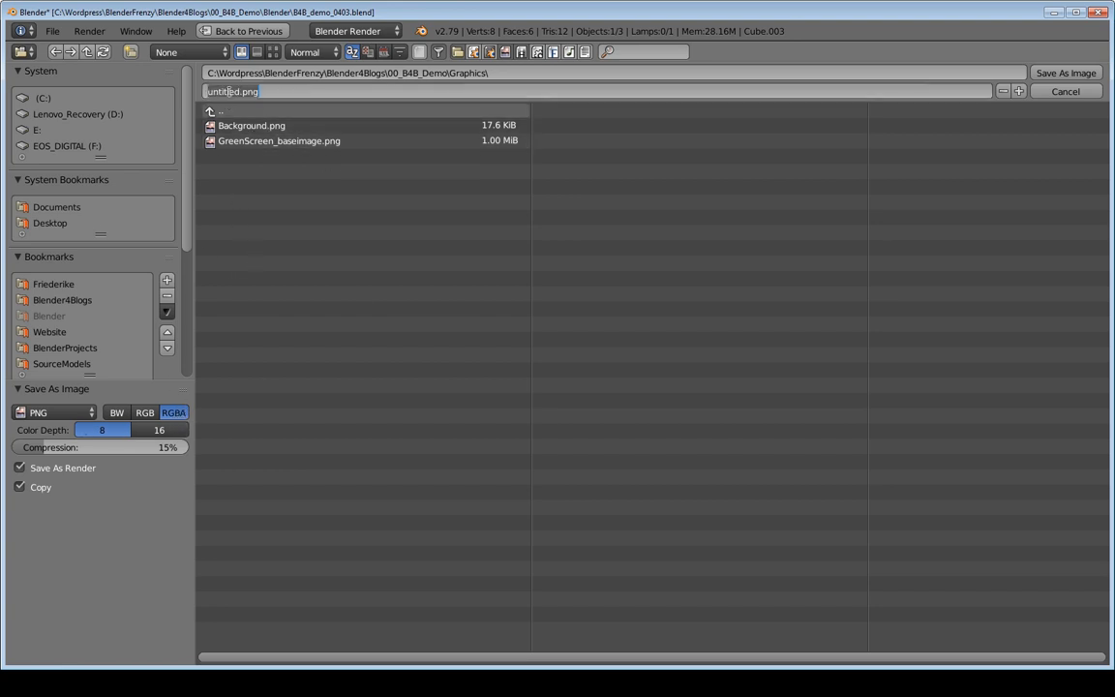
{"action": "type", "text": "Alpha"}
{"action": "key", "text": "Return"}
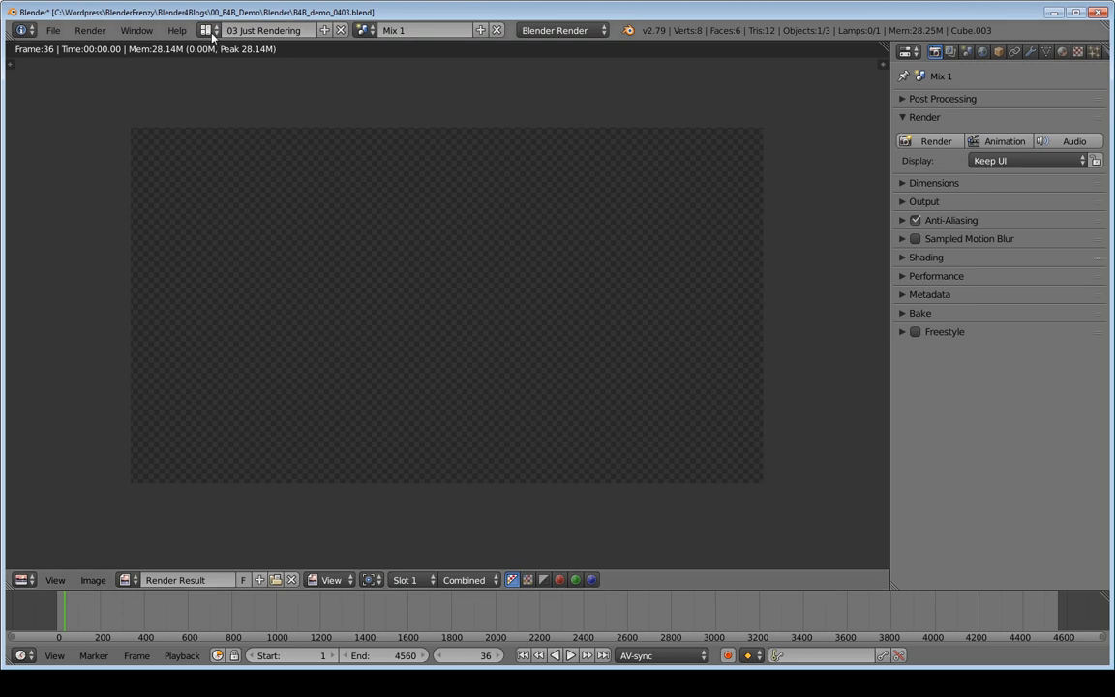
Step: Return to the 01 Just Video Editing screen layout and unmute all the strips
{"action": "left_click", "coordinate": [206, 30]}
{"action": "left_click", "coordinate": [247, 55]}
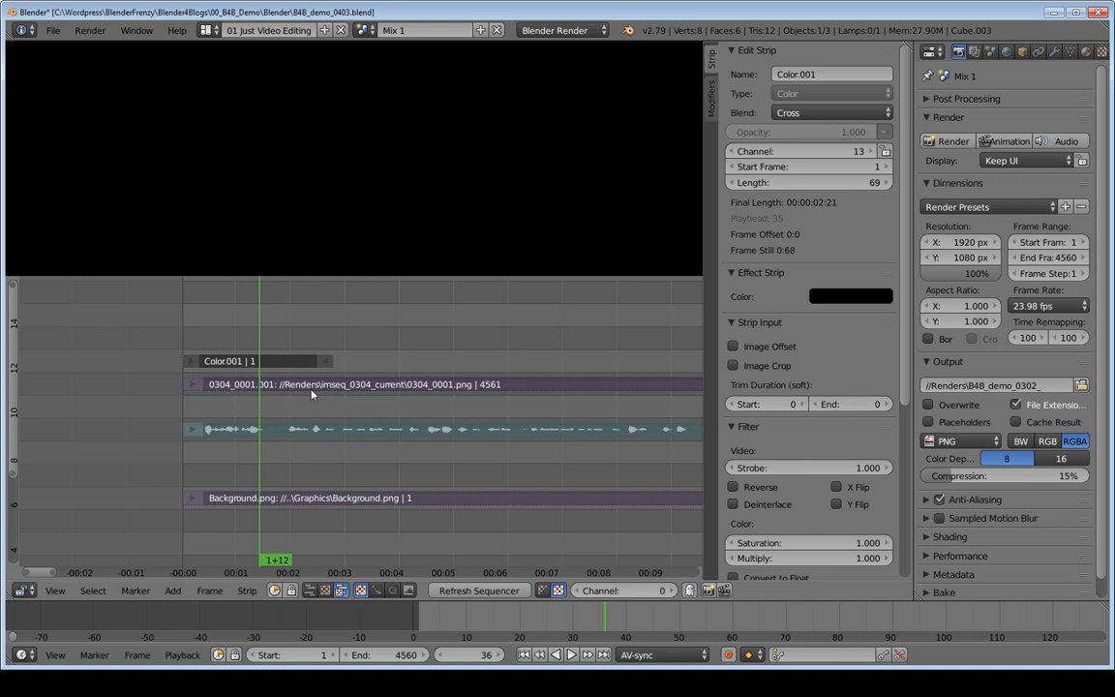
{"action": "key", "text": "a"}
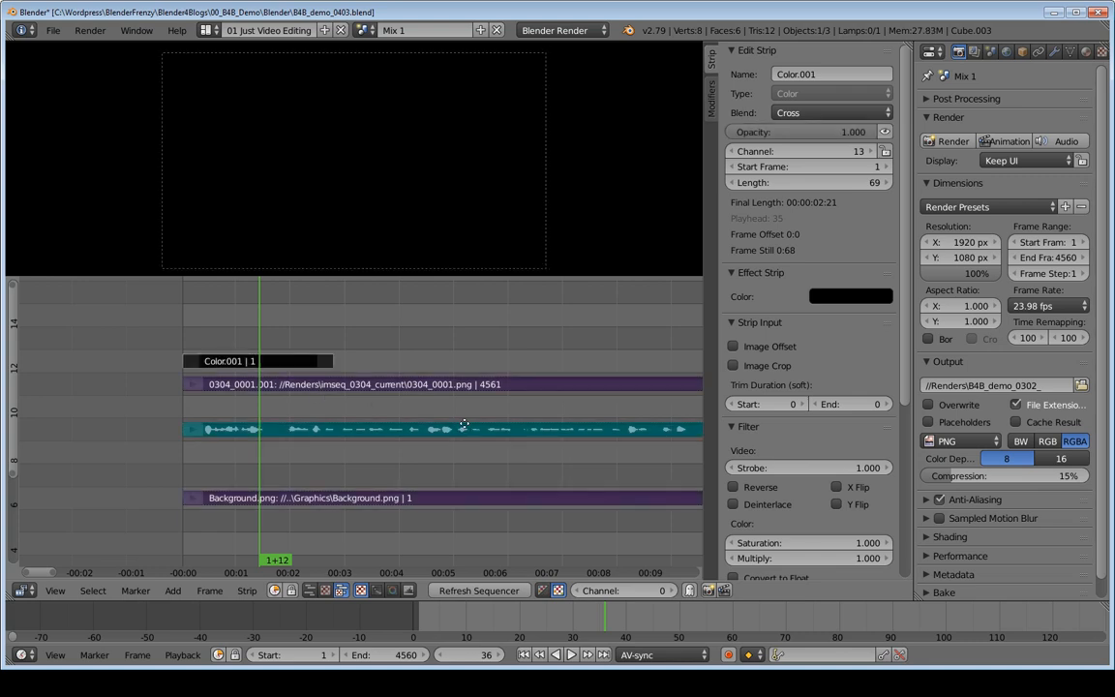
Step: Mute the Phase1_PreCut_Footage movie strip on channel 2
{"action": "key", "text": "Home"}
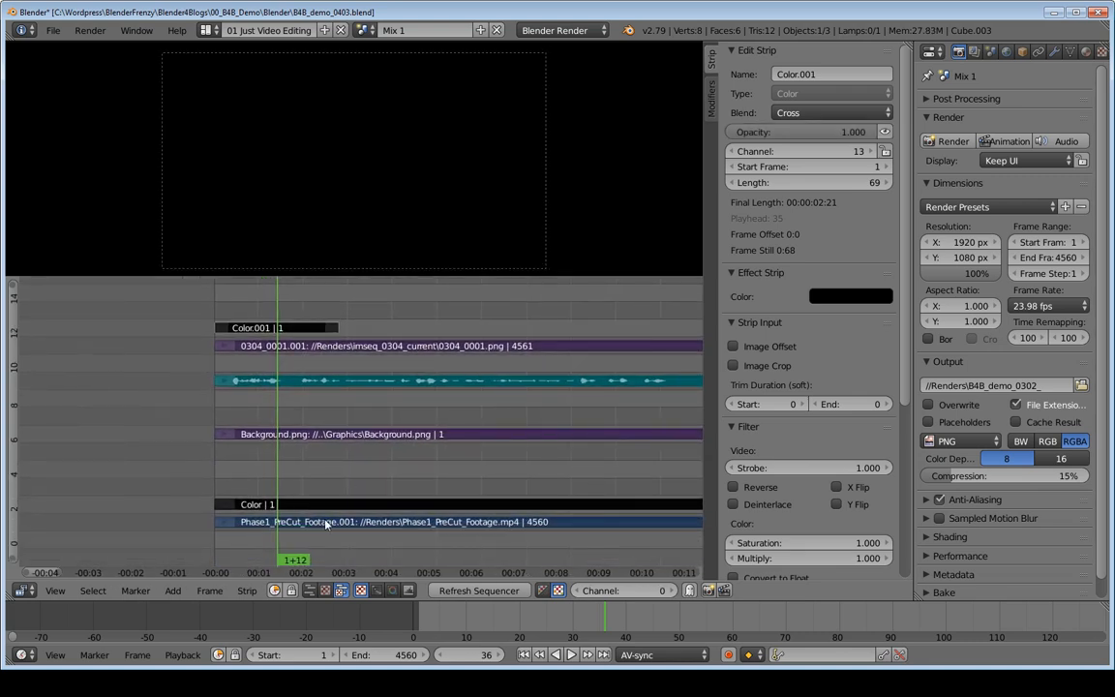
{"action": "right_click", "coordinate": [326, 523]}
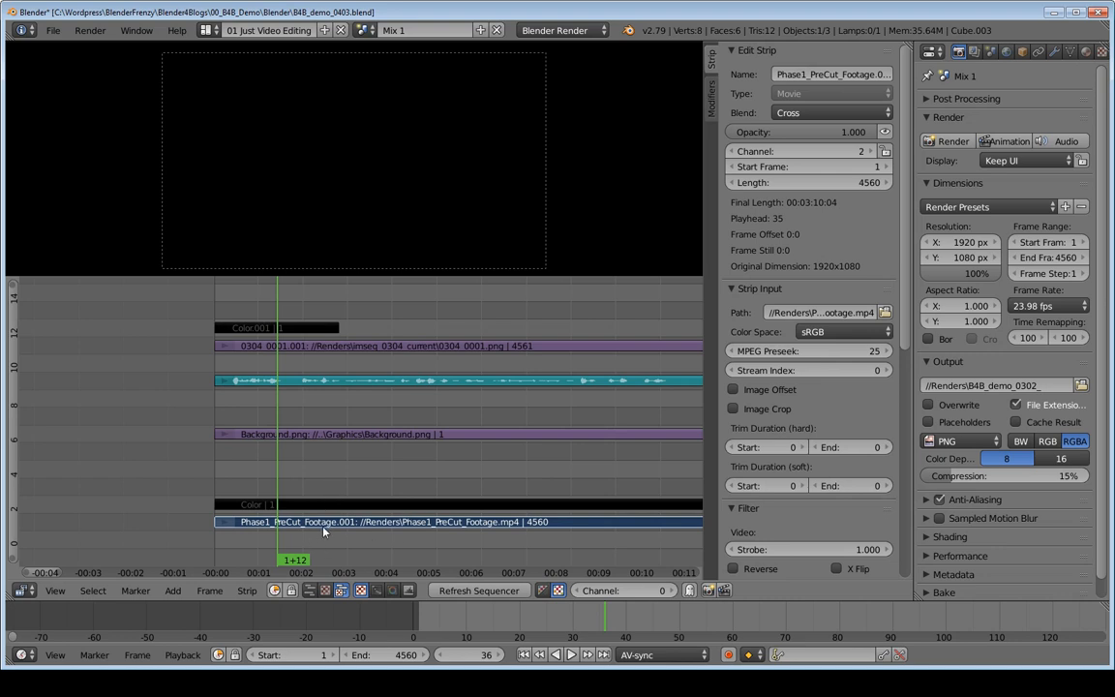
{"action": "key", "text": "h"}
Step: Add Alpha.png from the Graphics folder as an image strip starting at frame 113, beyond the black color strip
{"action": "middle_click_drag", "start_coordinate": [317, 428], "coordinate": [458, 411]}
{"action": "middle_click_drag", "start_coordinate": [595, 424], "coordinate": [405, 435], "text": "ctrl"}
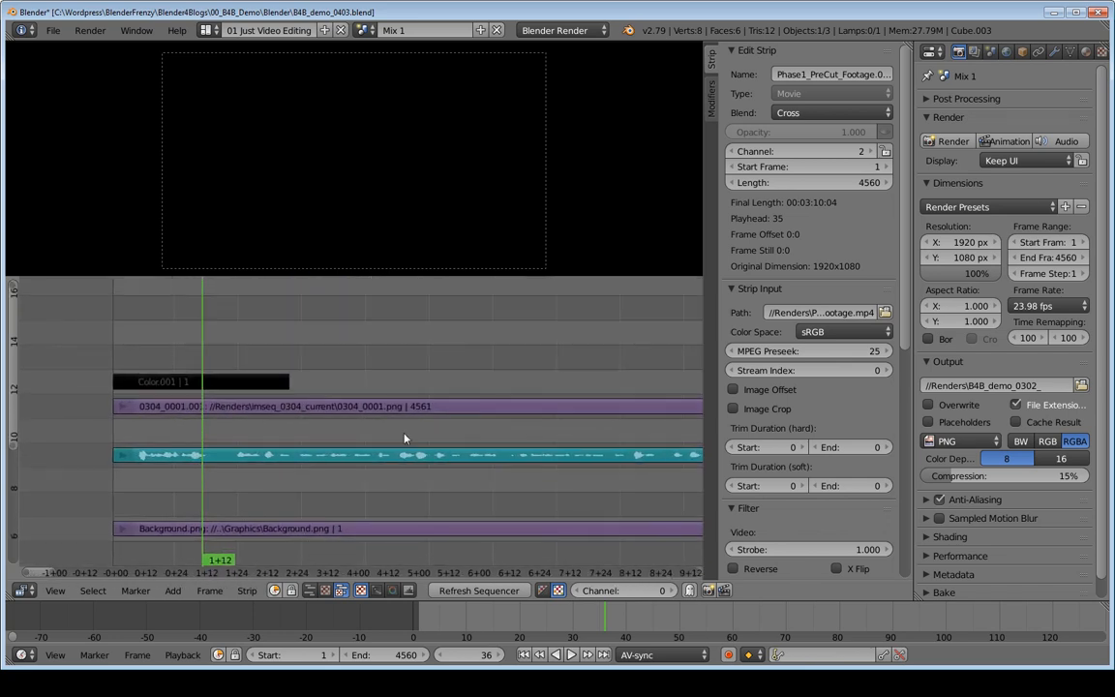
{"action": "left_click", "coordinate": [398, 371]}
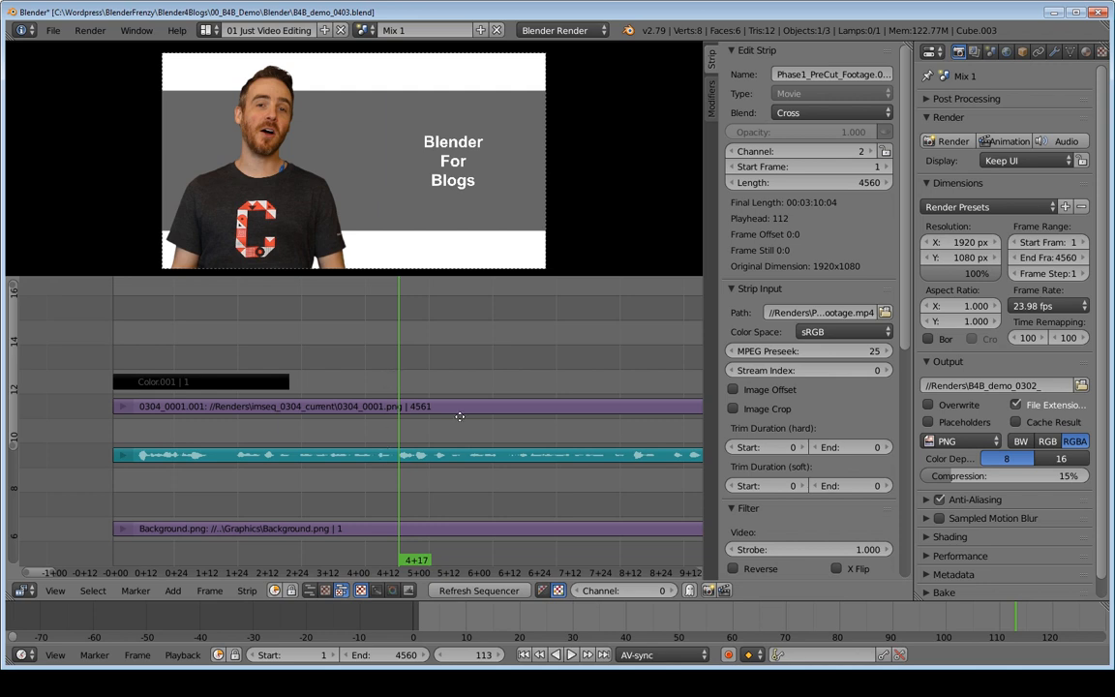
{"action": "middle_click_drag", "start_coordinate": [459, 416], "coordinate": [437, 418]}
{"action": "key", "text": "shift+a"}
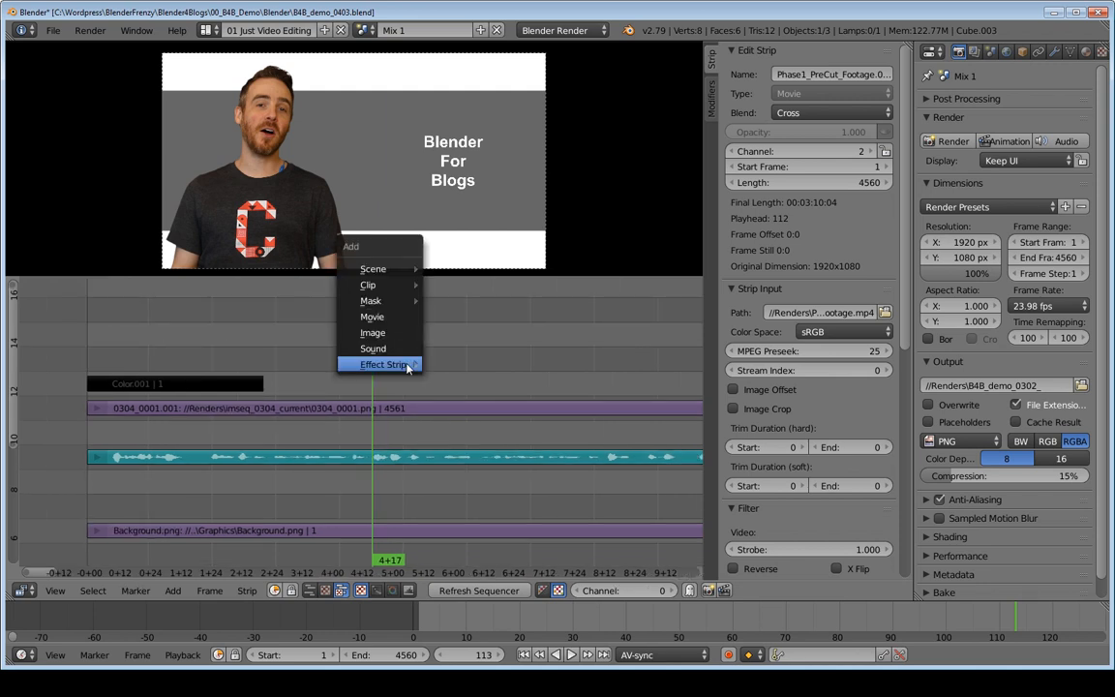
{"action": "left_click", "coordinate": [374, 326]}
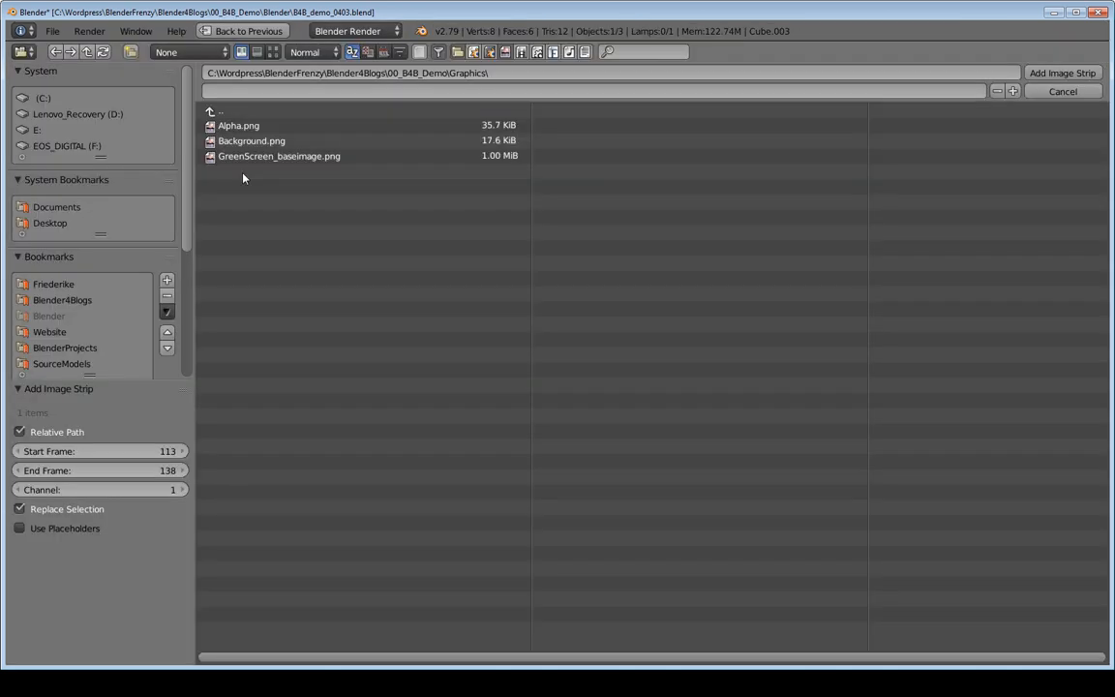
{"action": "double_click", "coordinate": [232, 126]}
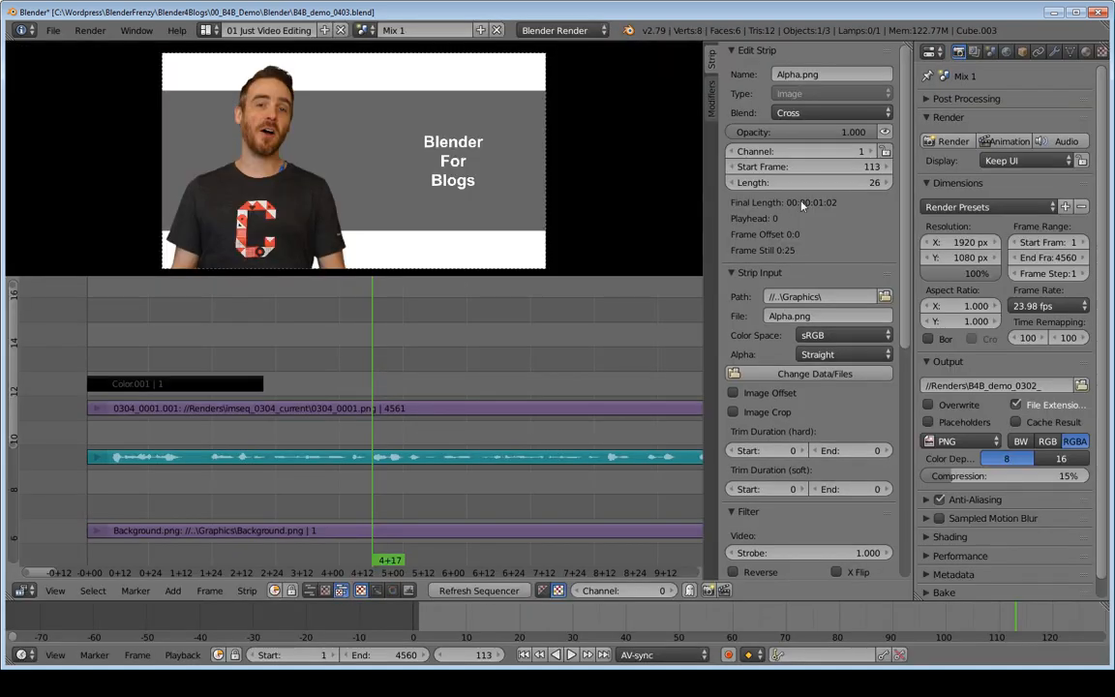
Step: Put the Alpha.png strip on channel 13 with Over Drop blending and play through it
{"action": "left_click", "coordinate": [787, 152]}
{"action": "type", "text": "13"}
{"action": "key", "text": "Return"}
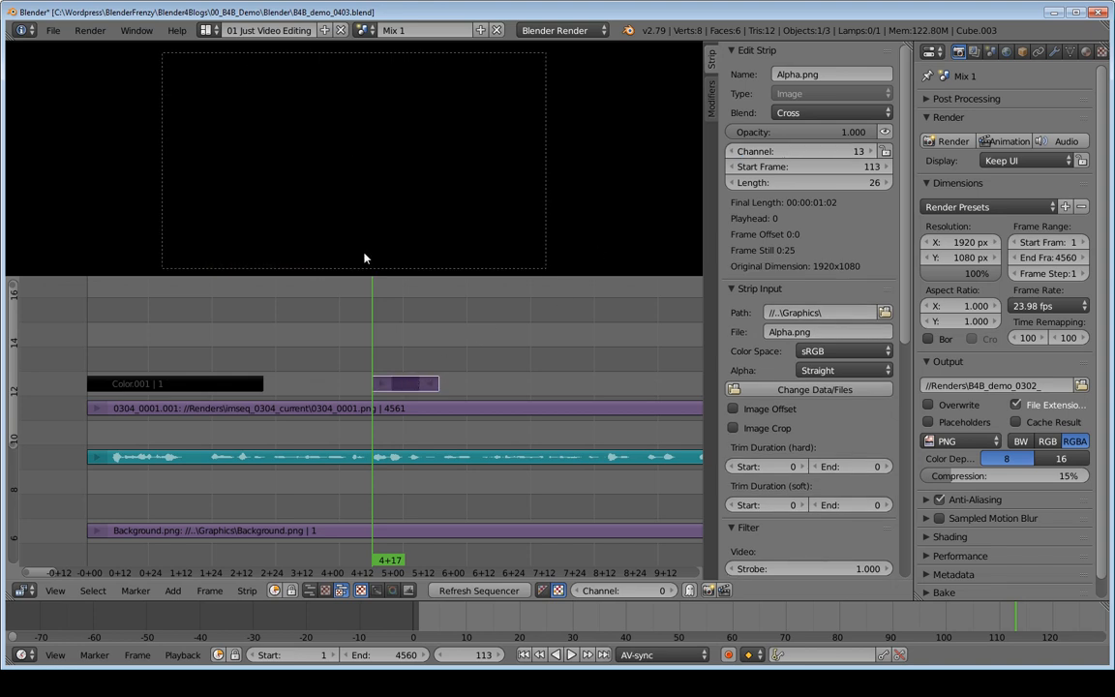
{"action": "left_click", "coordinate": [806, 113]}
{"action": "left_click", "coordinate": [794, 271]}
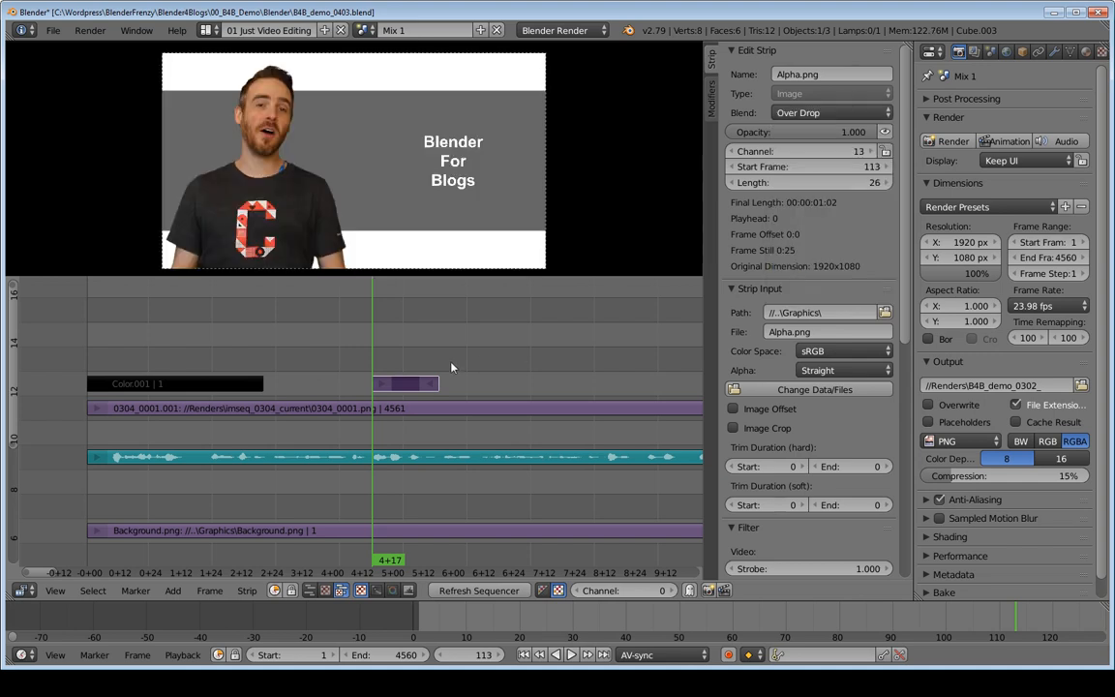
{"action": "key", "text": "alt+a"}
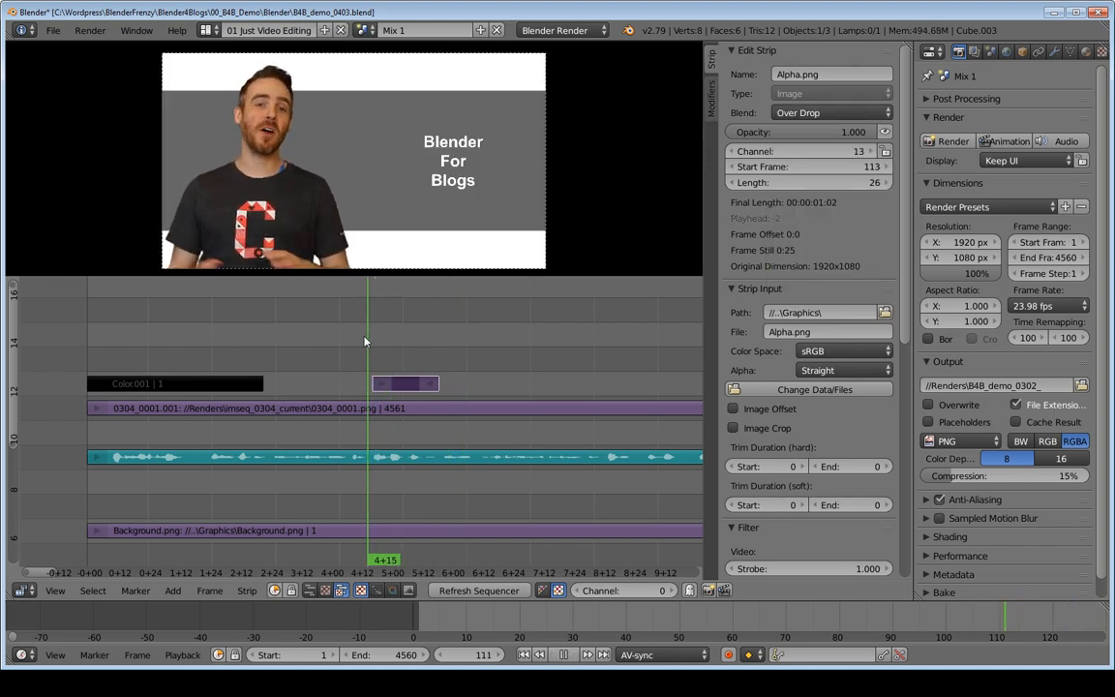
{"action": "key", "text": "alt+a"}
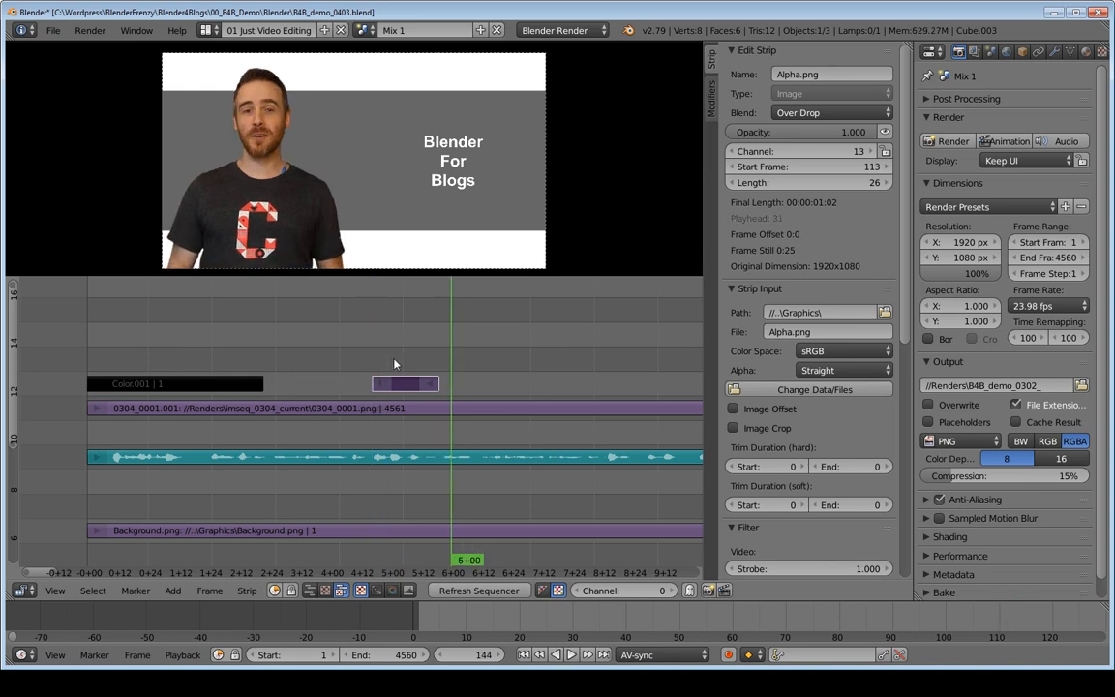
Step: Add a Cross effect strip from the black color strip to the Alpha.png strip
{"action": "right_click", "coordinate": [195, 387]}
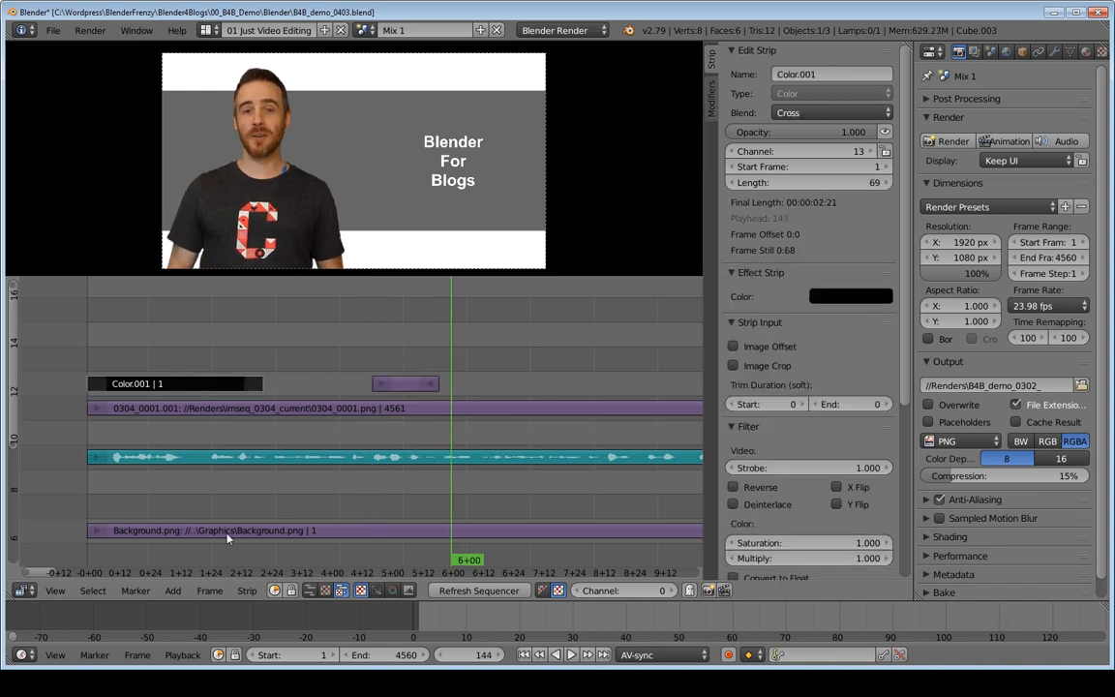
{"action": "right_click", "coordinate": [414, 387]}
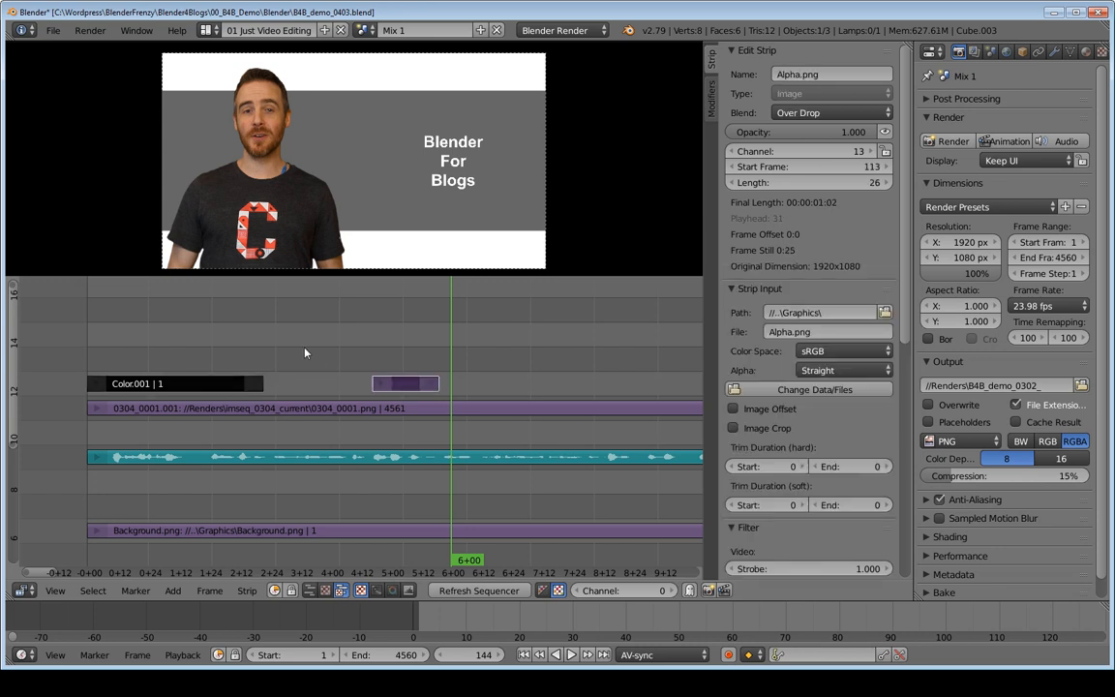
{"action": "key", "text": "shift+a"}
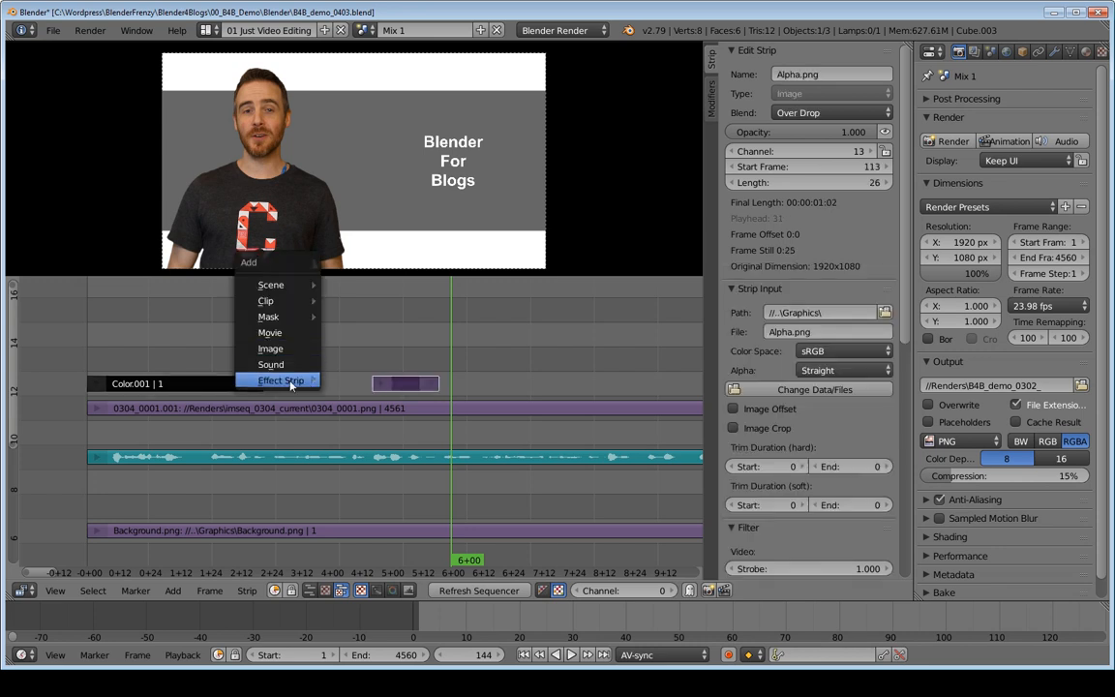
{"action": "mouse_move", "coordinate": [291, 382]}
{"action": "left_click", "coordinate": [377, 189]}
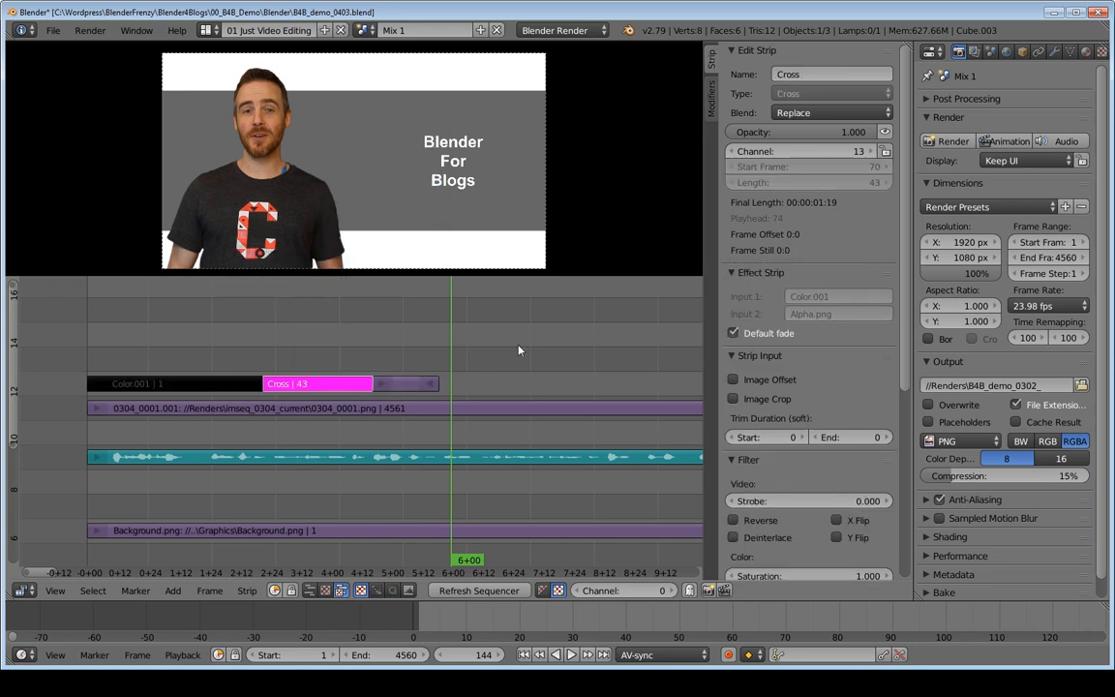
Step: Scrub and play through the Cross effect strip to check the fade in the preview
{"action": "left_click_drag", "start_coordinate": [172, 342], "coordinate": [341, 370]}
{"action": "key", "text": "alt+a"}
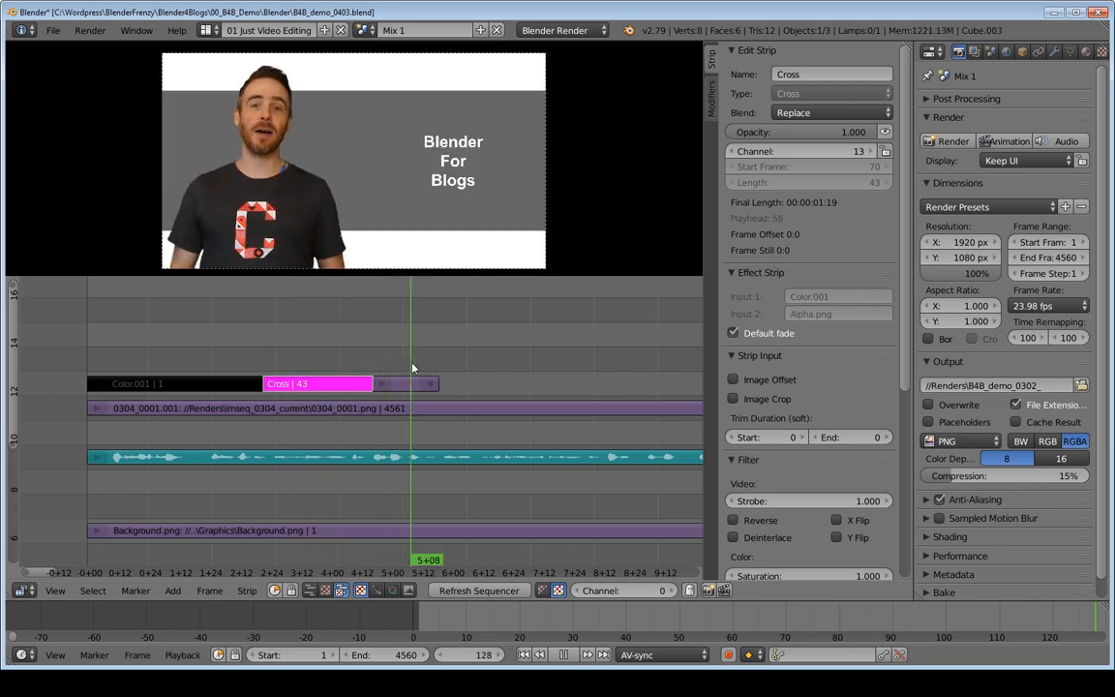
{"action": "key", "text": "alt+a"}
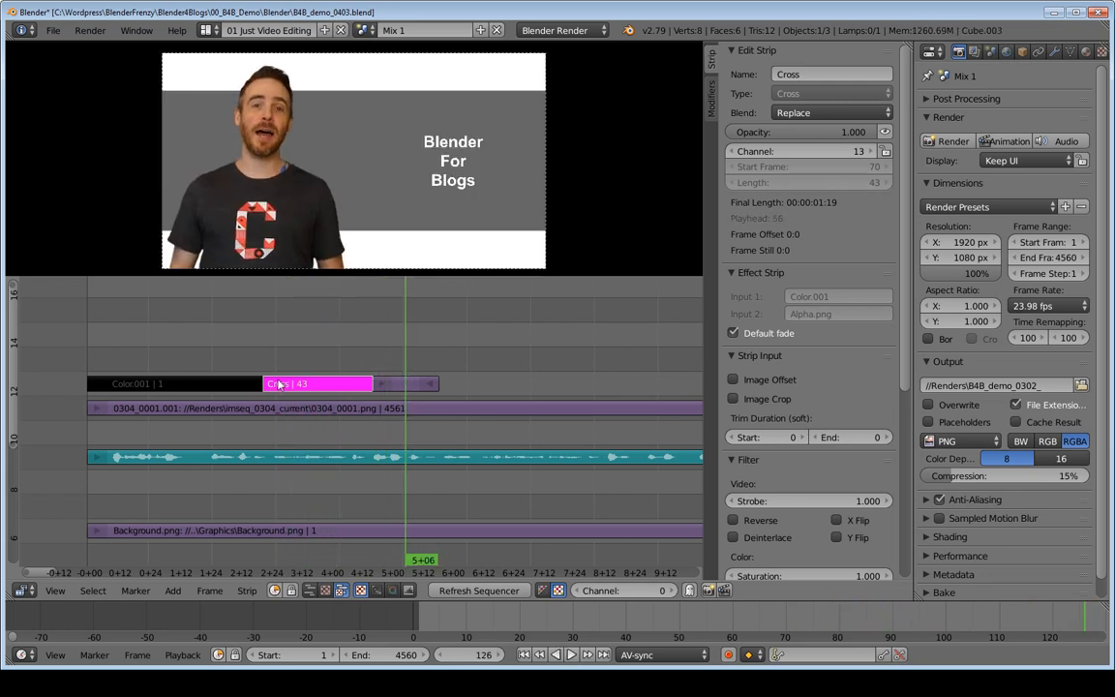
Step: Set the Cross strip's blend mode to Over Drop and scrub across the fade
{"action": "left_click", "coordinate": [831, 112]}
{"action": "left_click", "coordinate": [791, 272]}
{"action": "left_click_drag", "start_coordinate": [378, 339], "coordinate": [229, 358]}
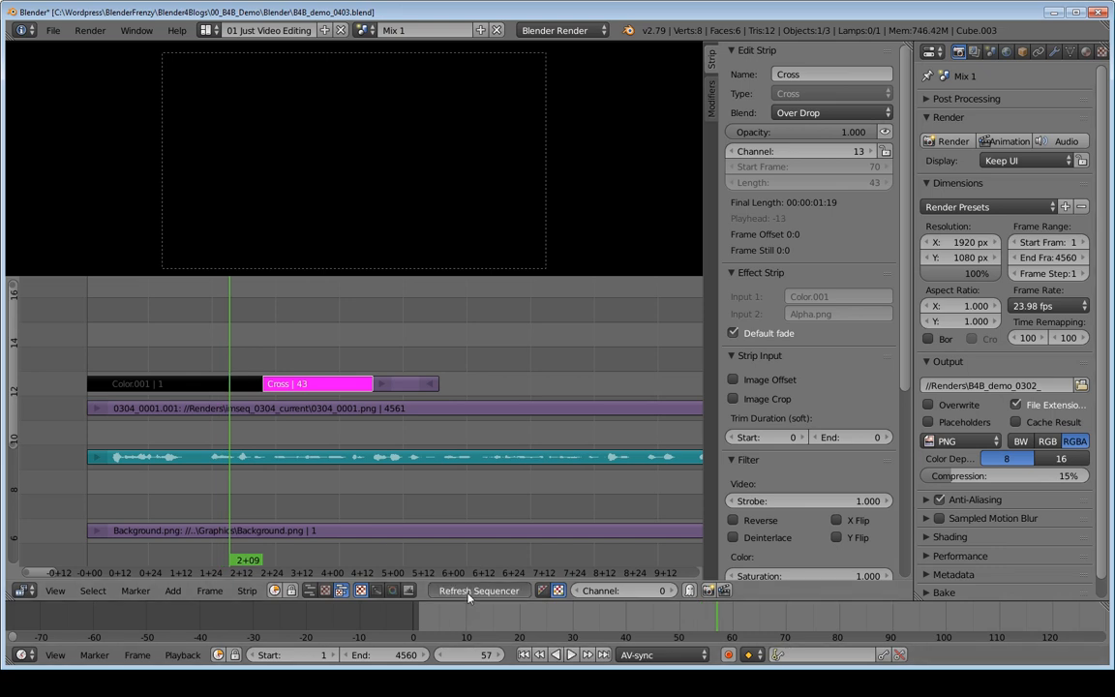
{"action": "left_click_drag", "start_coordinate": [227, 334], "coordinate": [391, 351]}
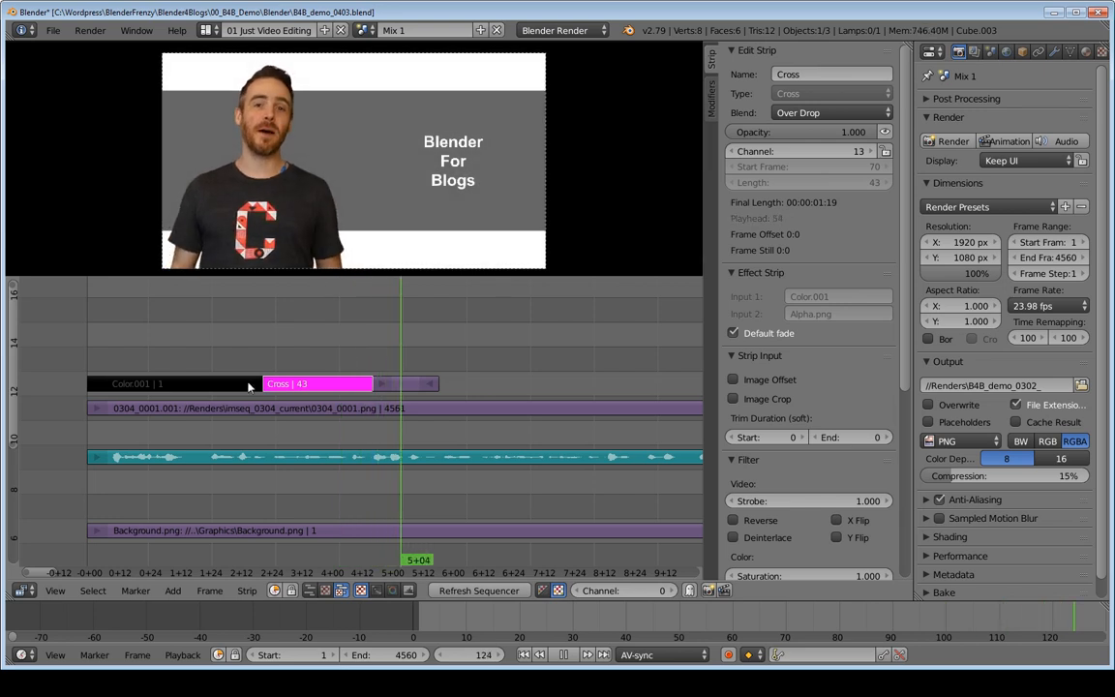
Step: Move the Alpha.png strip earlier to start at frame 80, shortening the Cross effect
{"action": "left_click", "coordinate": [407, 385]}
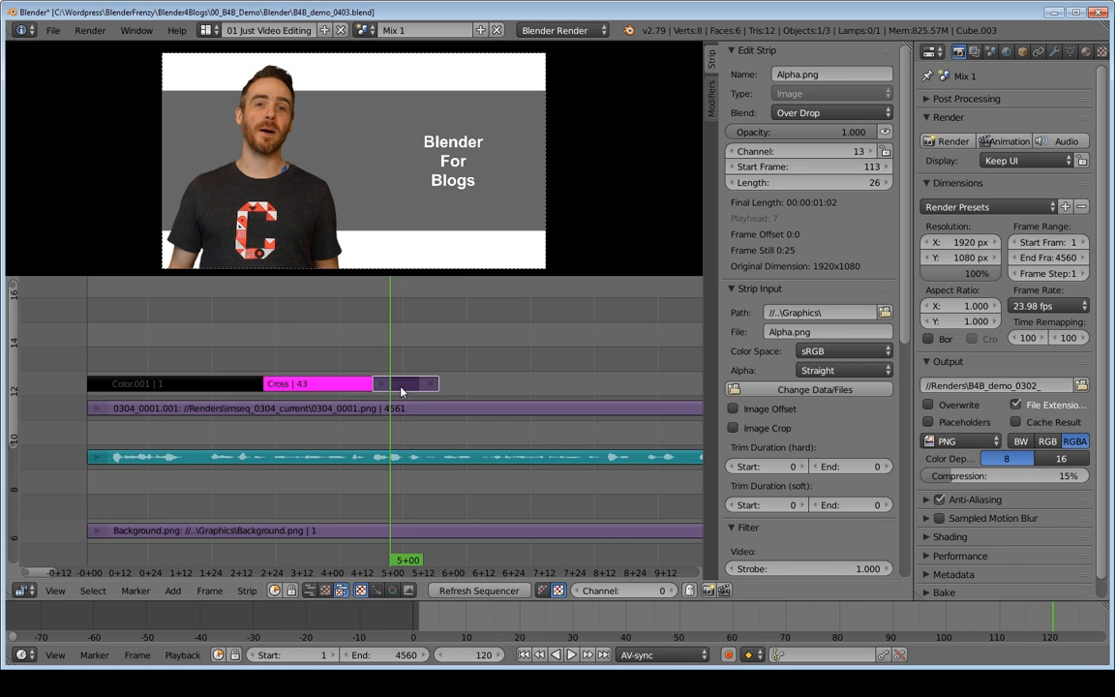
{"action": "left_click_drag", "start_coordinate": [310, 349], "coordinate": [395, 393]}
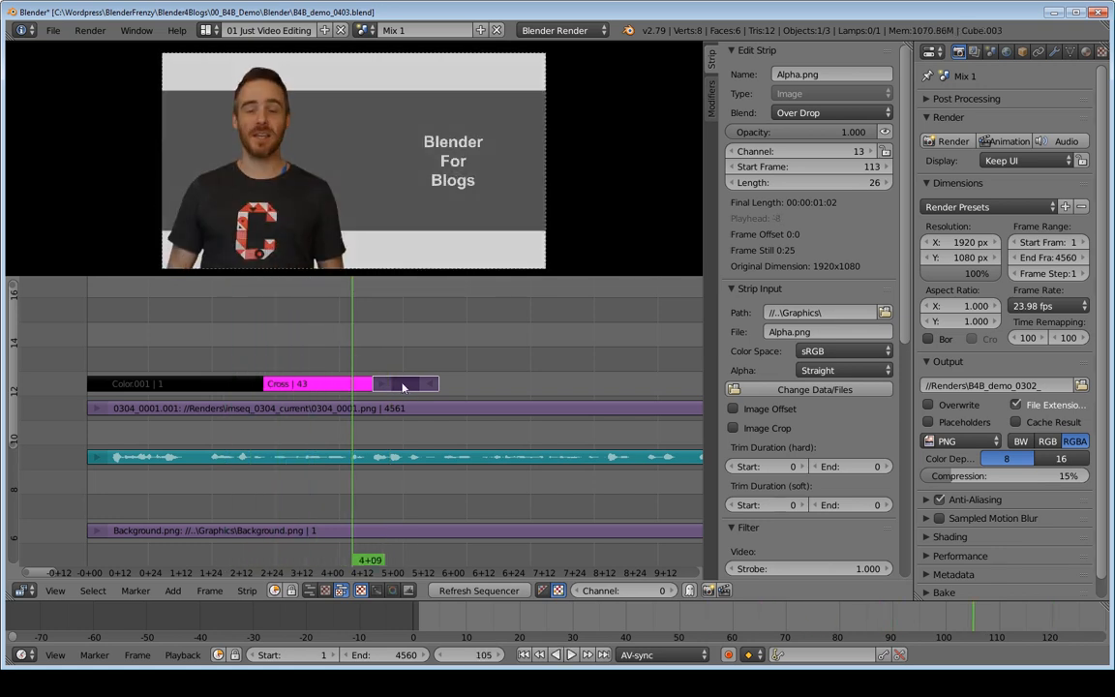
{"action": "key", "text": "g"}
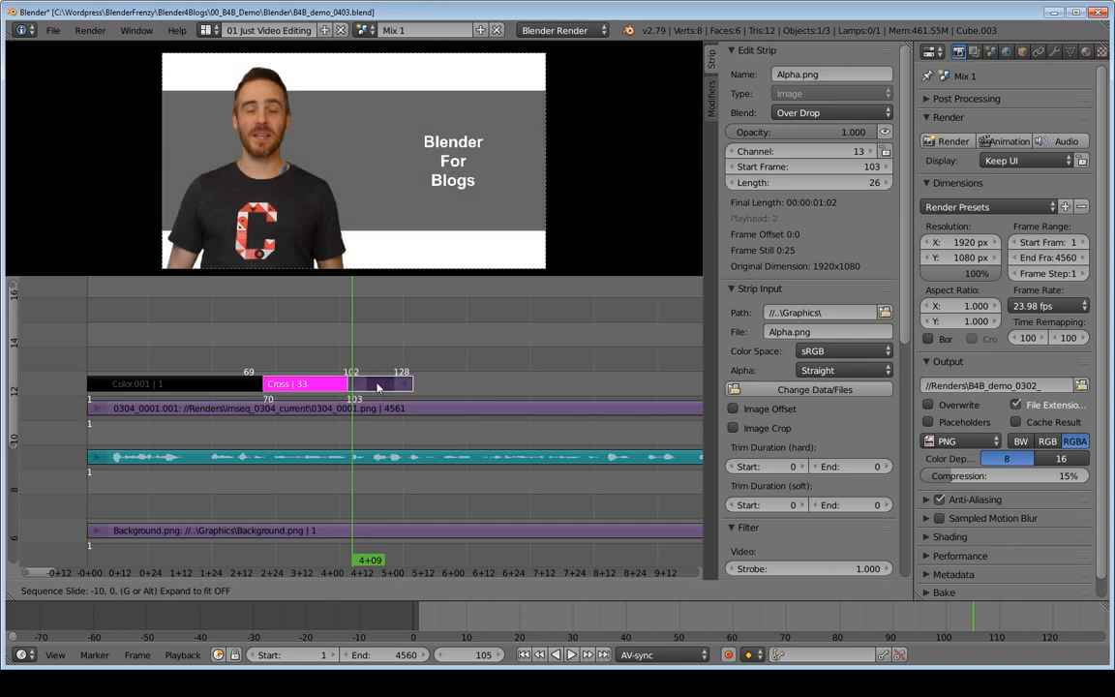
{"action": "left_click", "coordinate": [319, 380]}
Step: Play back the shortened fade from shortly before the end of the black color strip
{"action": "left_click", "coordinate": [235, 342]}
{"action": "key", "text": "alt+a"}
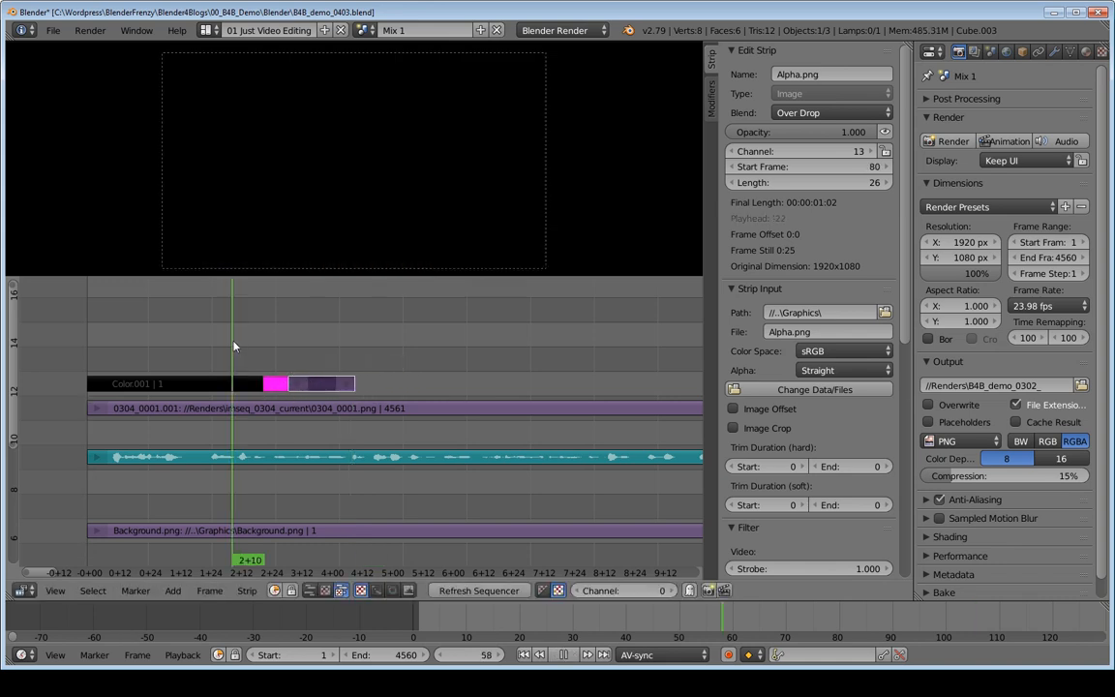
{"action": "key", "text": "alt+a"}
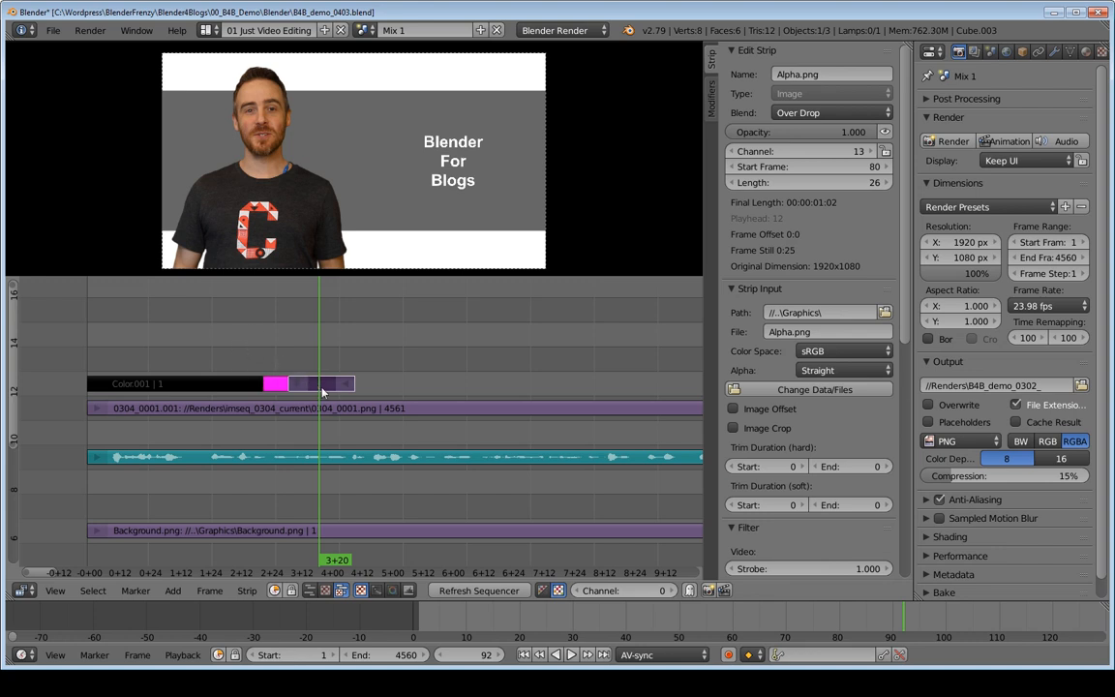
Step: Move the Alpha.png strip to start at frame 205, lengthening the Cross effect, and play back the slower fade
{"action": "key", "text": "g"}
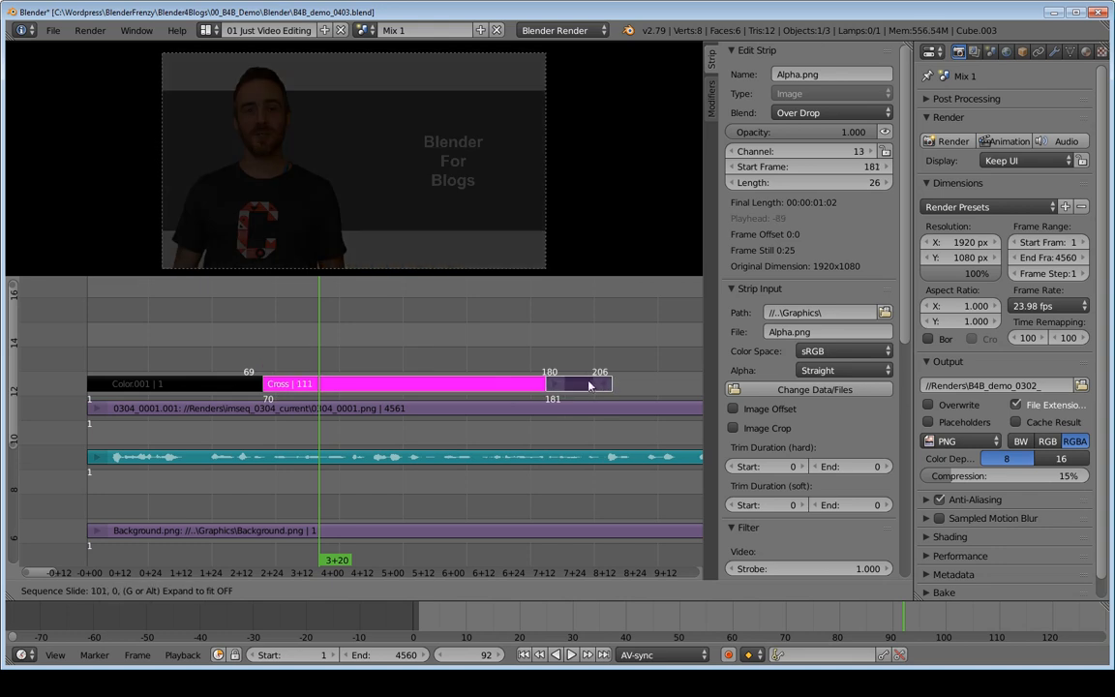
{"action": "left_click", "coordinate": [639, 386]}
{"action": "middle_click_drag", "start_coordinate": [483, 364], "coordinate": [358, 337]}
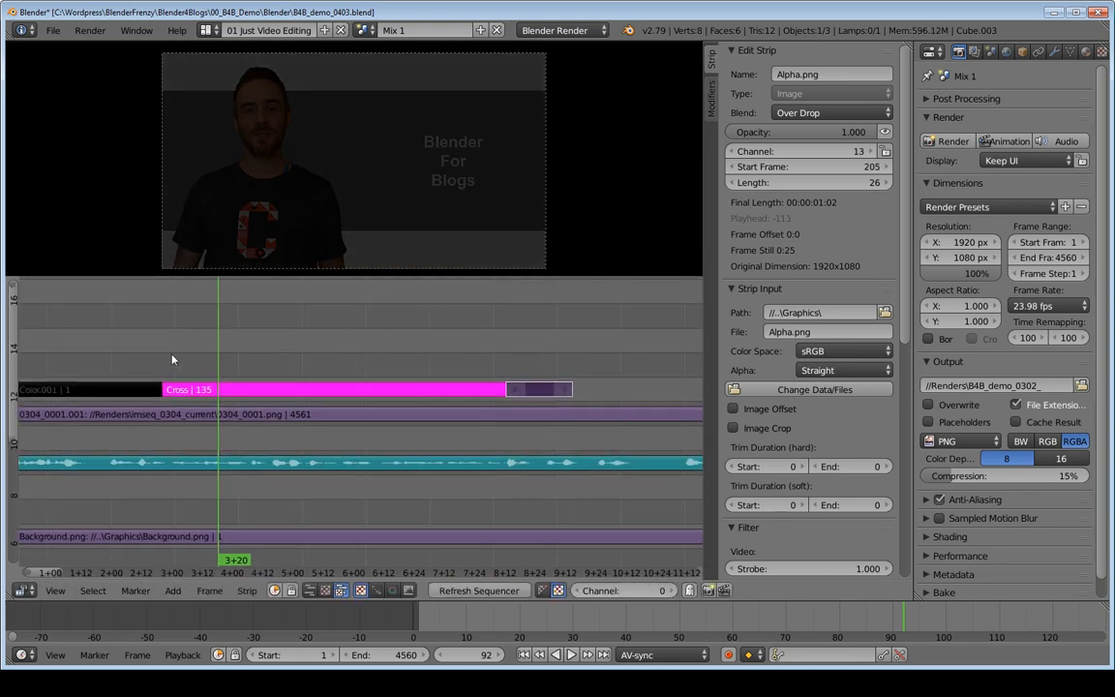
{"action": "key", "text": "alt+a"}
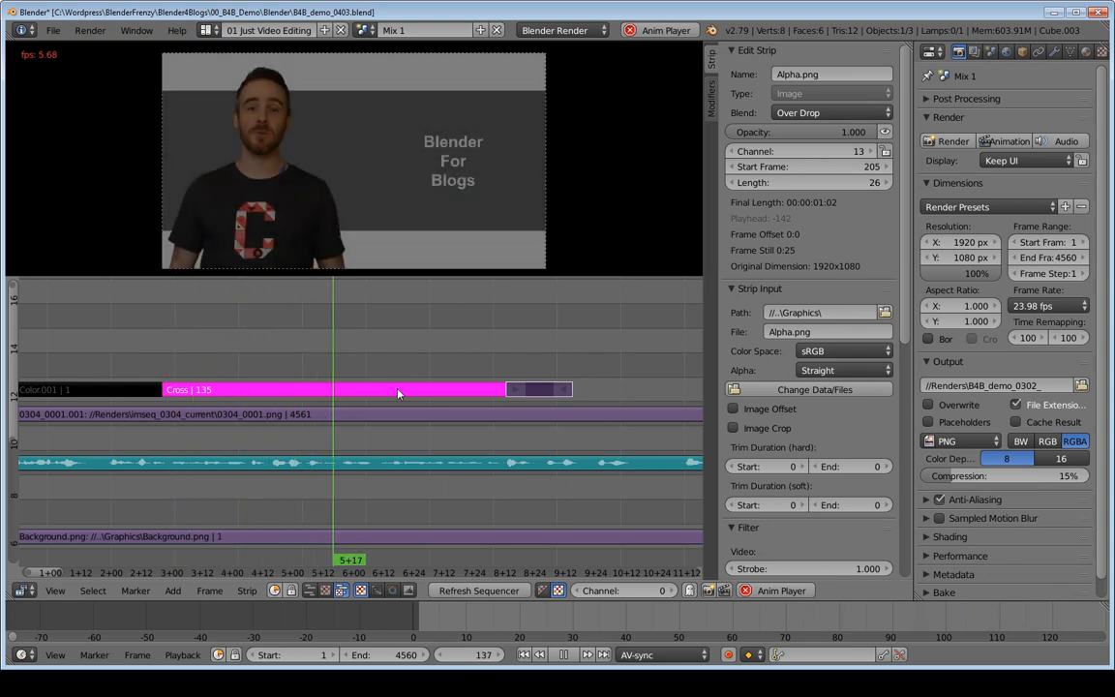
{"action": "key", "text": "alt+a"}
{"action": "scroll", "coordinate": [368, 387], "scroll_direction": "down", "scroll_amount": 4}
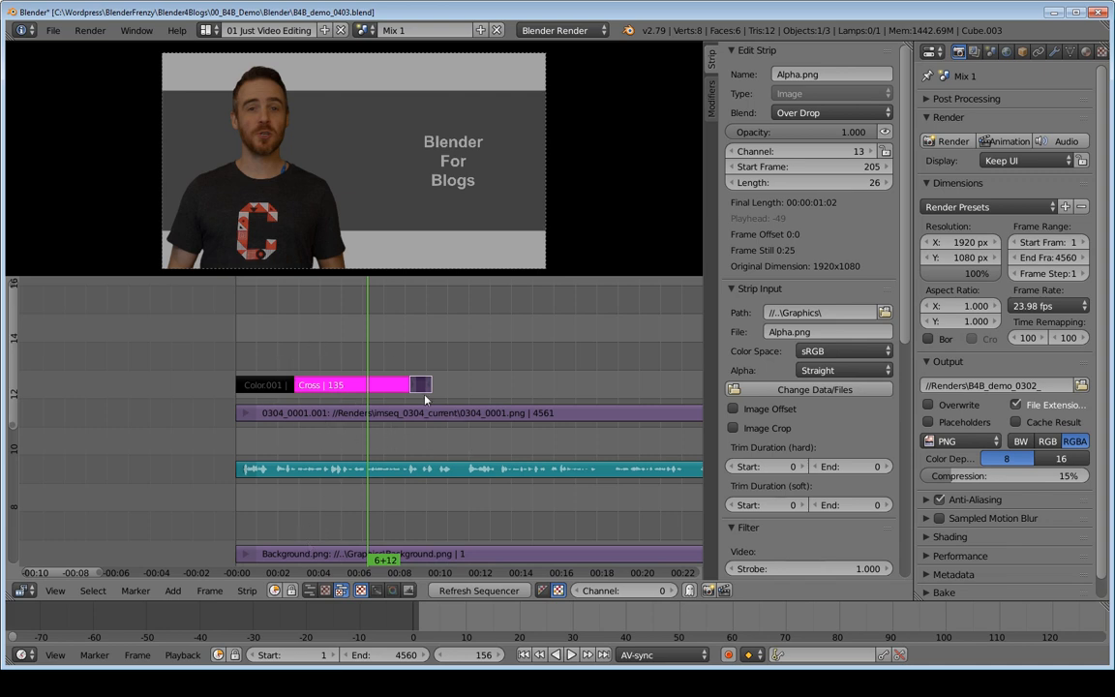
{"action": "middle_click_drag", "start_coordinate": [386, 354], "coordinate": [390, 361], "text": "ctrl"}
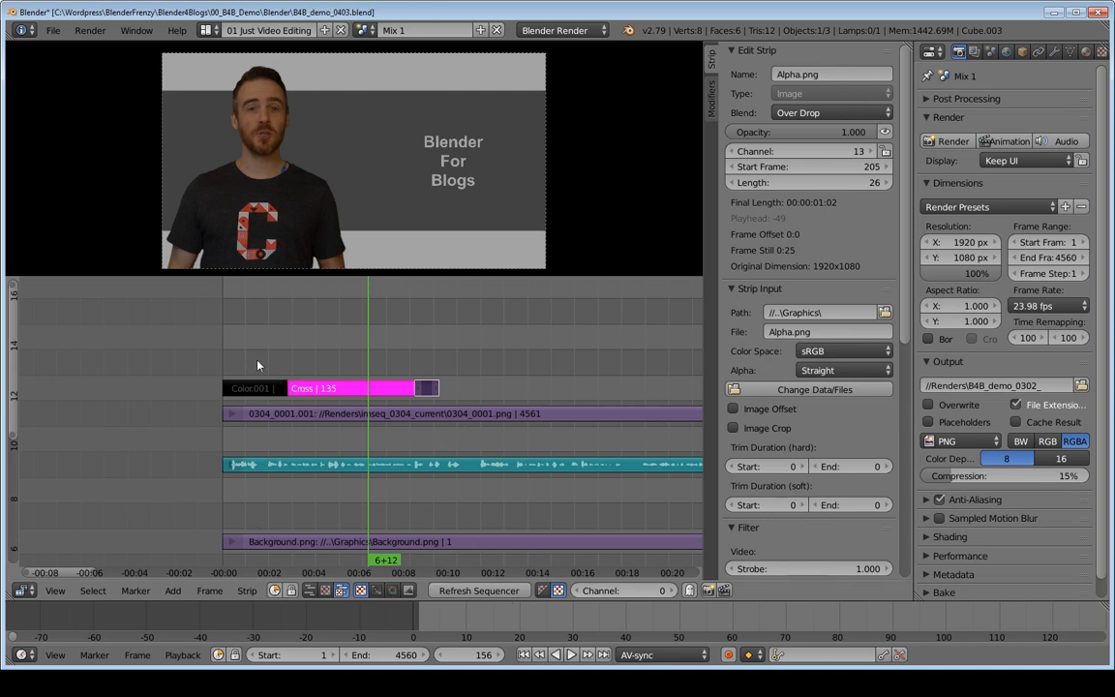
{"action": "middle_click_drag", "start_coordinate": [565, 416], "coordinate": [399, 416], "text": "ctrl"}
{"action": "middle_click_drag", "start_coordinate": [215, 410], "coordinate": [329, 403], "text": "ctrl"}
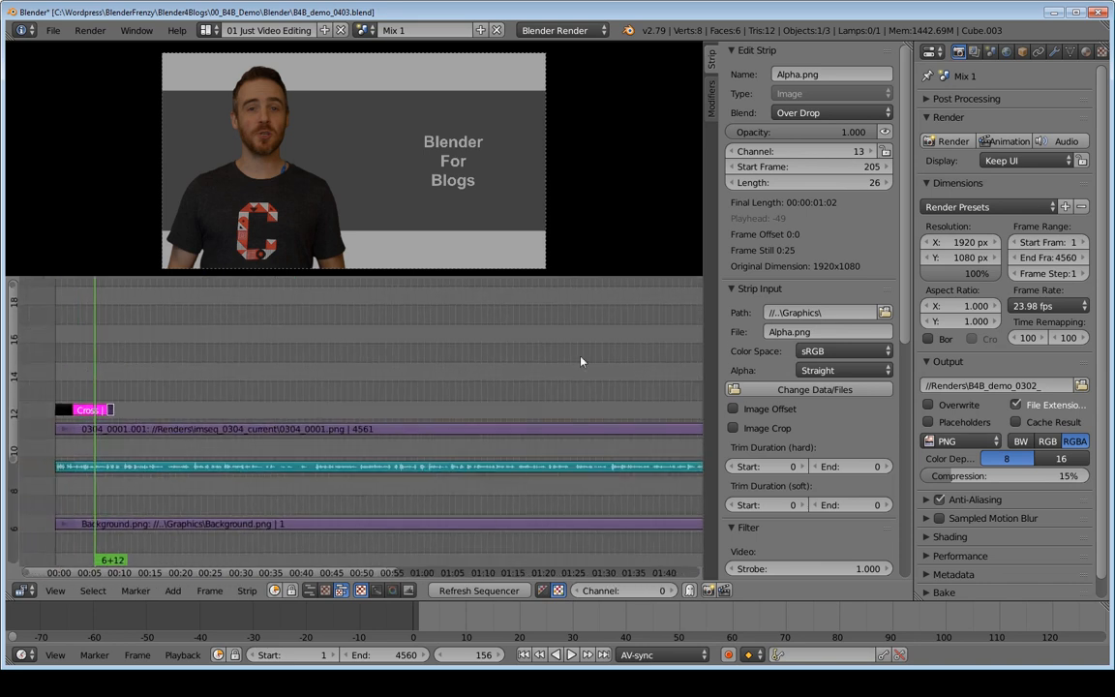
{"action": "middle_click_drag", "start_coordinate": [86, 392], "coordinate": [214, 395]}
{"action": "mouse_move", "coordinate": [184, 392]}
{"action": "left_mouse_down"}
{"action": "mouse_move", "coordinate": [238, 388]}
{"action": "mouse_move", "coordinate": [191, 389]}
{"action": "mouse_move", "coordinate": [232, 394]}
{"action": "mouse_move", "coordinate": [270, 485]}
{"action": "left_mouse_up"}
{"action": "key", "text": "shift+b"}
{"action": "mouse_move", "coordinate": [445, 417]}
{"action": "middle_mouse_down", "text": "ctrl"}
{"action": "mouse_move", "coordinate": [392, 436]}
{"action": "mouse_move", "coordinate": [229, 390]}
{"action": "middle_mouse_up", "text": "ctrl"}
Step: Duplicate the Cross and Alpha.png strips without the black color strip, and erase the duplicates
{"action": "right_click", "coordinate": [229, 387]}
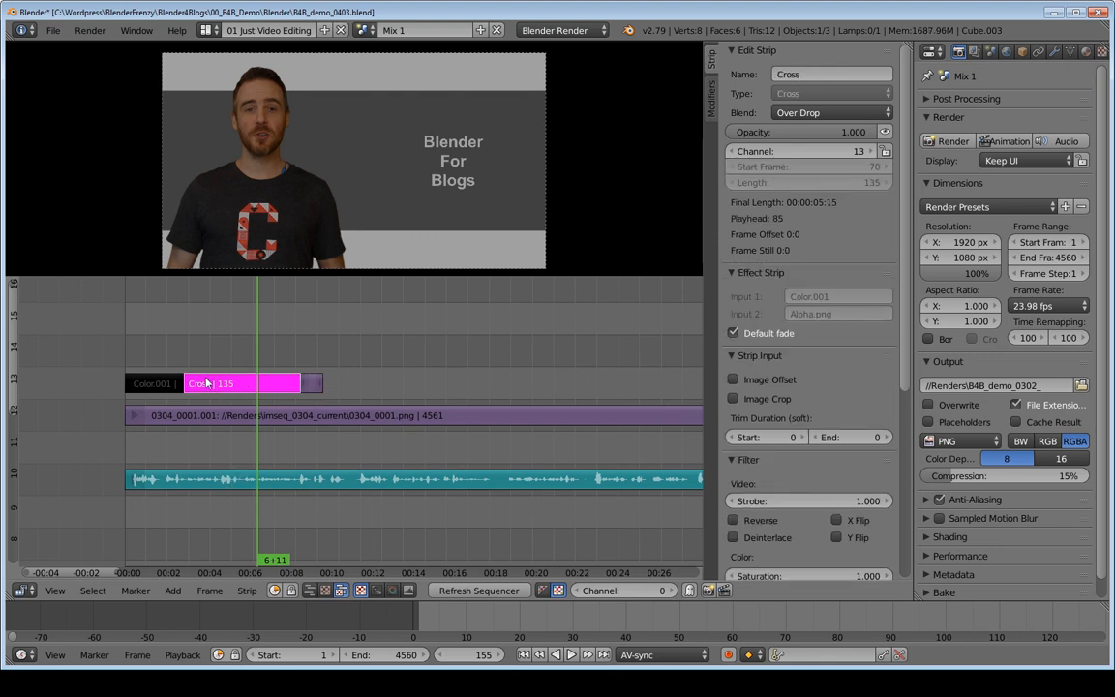
{"action": "key", "text": "b"}
{"action": "left_click_drag", "start_coordinate": [162, 361], "coordinate": [276, 401]}
{"action": "key", "text": "shift+d"}
{"action": "right_click", "coordinate": [432, 393]}
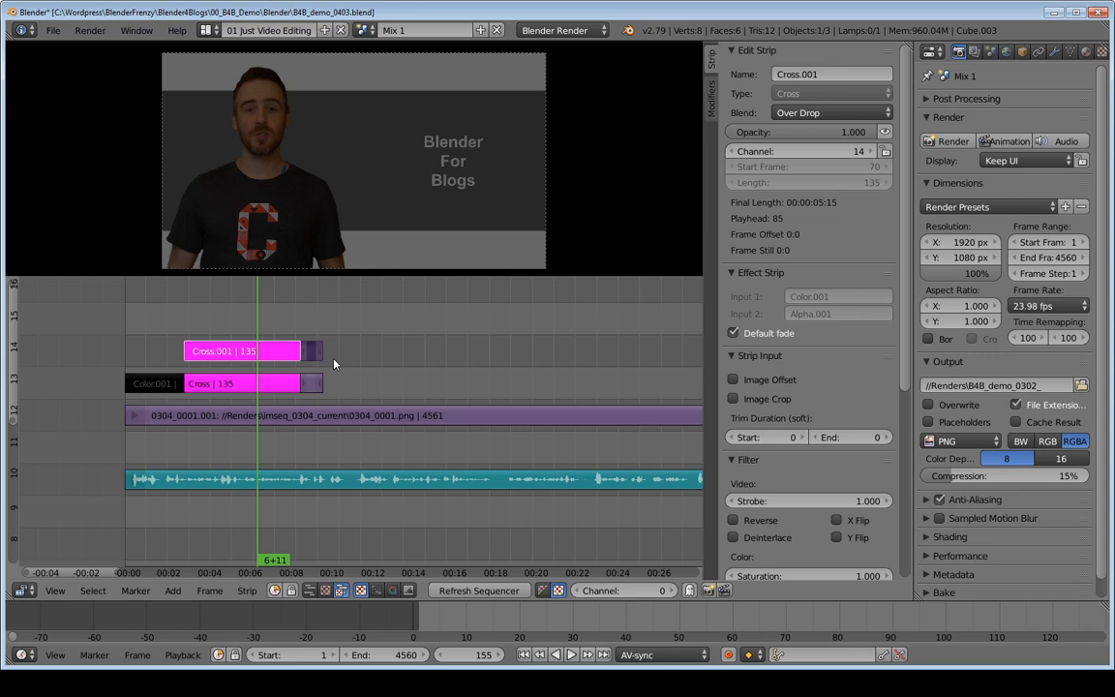
{"action": "key", "text": "x"}
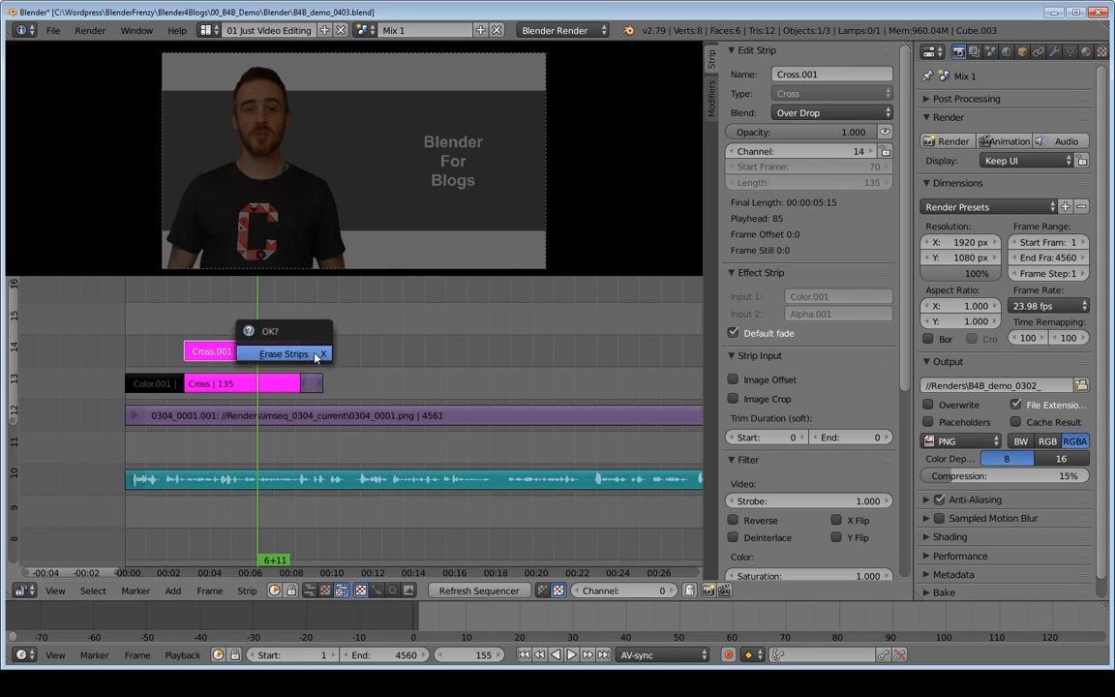
{"action": "left_click", "coordinate": [277, 358]}
Step: Duplicate the black color, Cross and Alpha.png strips together, placing the copies on channel 13 from frame 282
{"action": "left_click_drag", "start_coordinate": [105, 348], "coordinate": [335, 401]}
{"action": "key", "text": "shift+d"}
{"action": "left_click", "coordinate": [568, 396]}
{"action": "middle_click_drag", "start_coordinate": [568, 396], "coordinate": [392, 412]}
Step: Delete the duplicated Cross strip between the copied color and alpha strips
{"action": "left_click", "coordinate": [290, 397]}
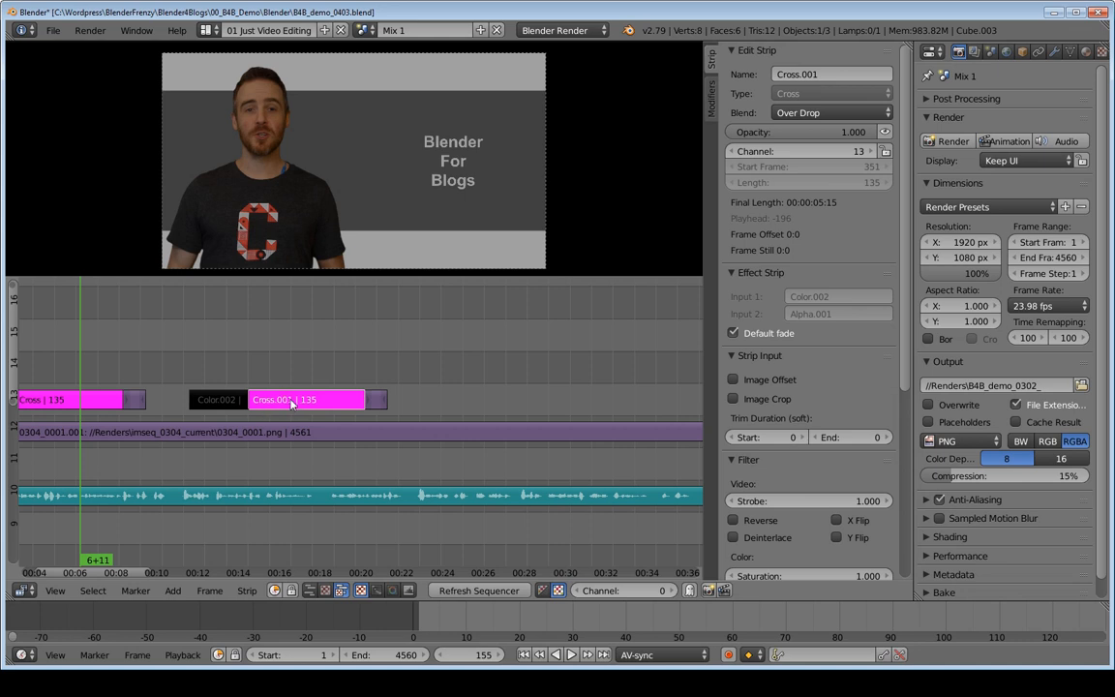
{"action": "key", "text": "x"}
{"action": "left_click", "coordinate": [283, 400]}
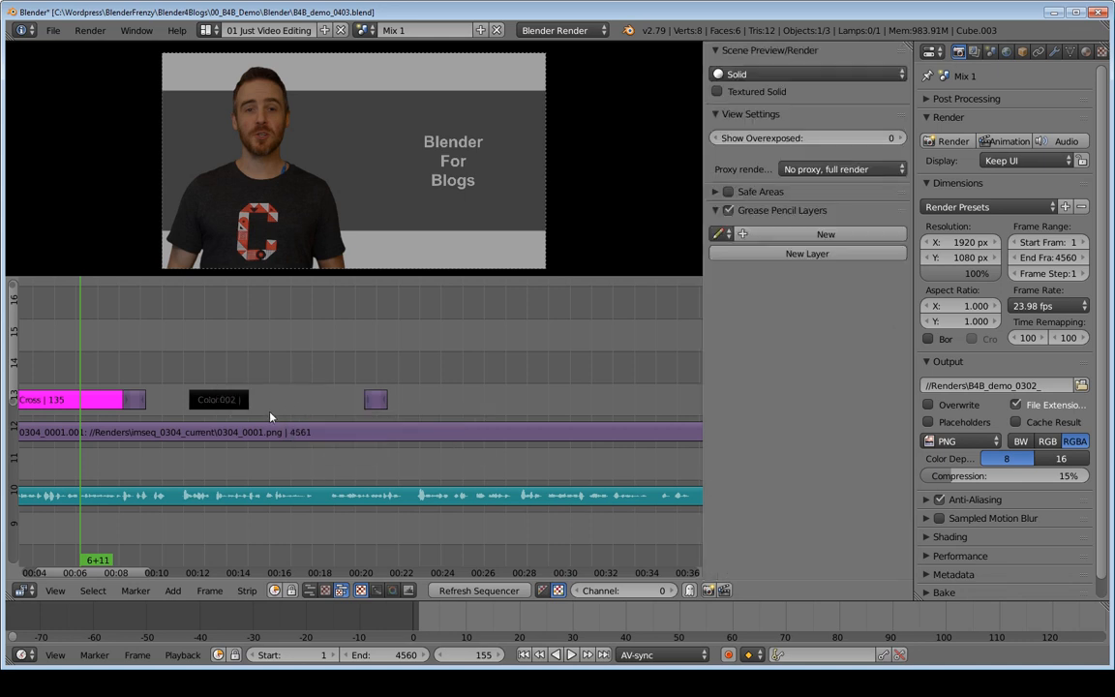
Step: Move the duplicated black color strip behind the copied alpha strip, starting at frame 591
{"action": "right_click", "coordinate": [215, 403]}
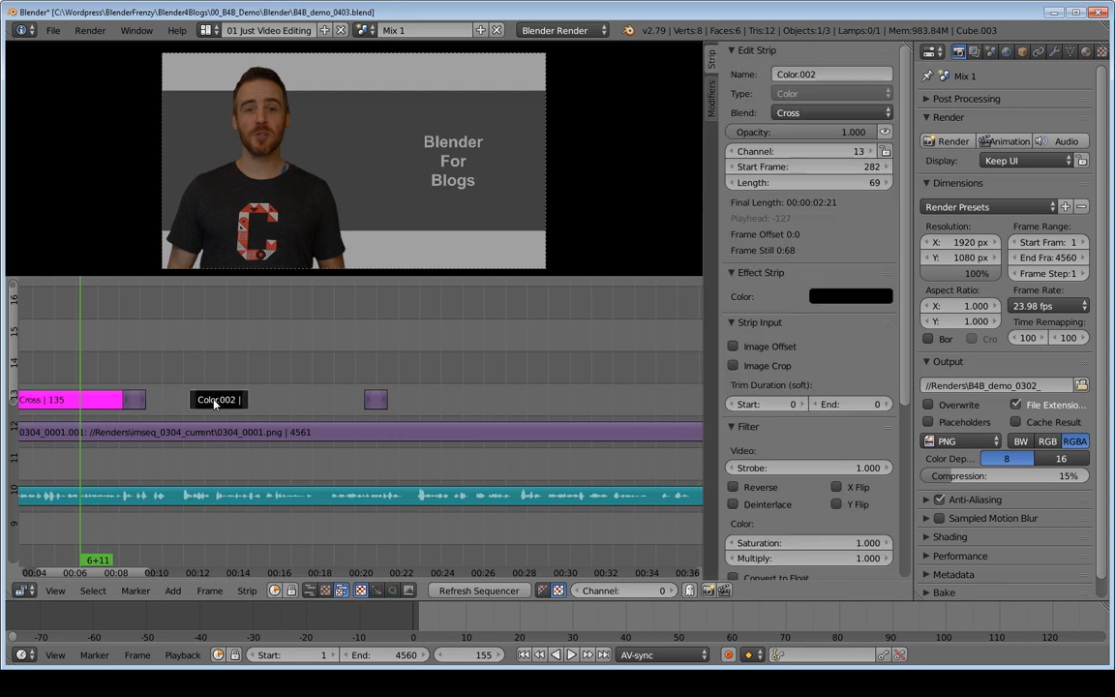
{"action": "key", "text": "g"}
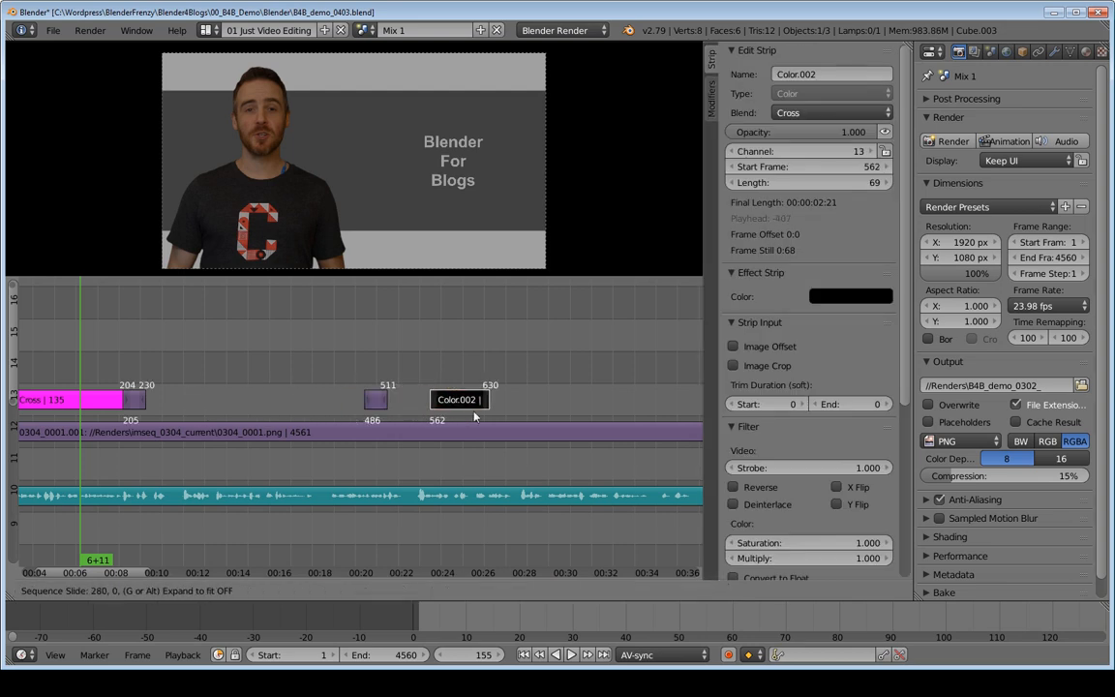
{"action": "left_click", "coordinate": [481, 410]}
Step: Add a Cross effect strip from the copied alpha strip to the copied black color strip
{"action": "right_click", "coordinate": [375, 402]}
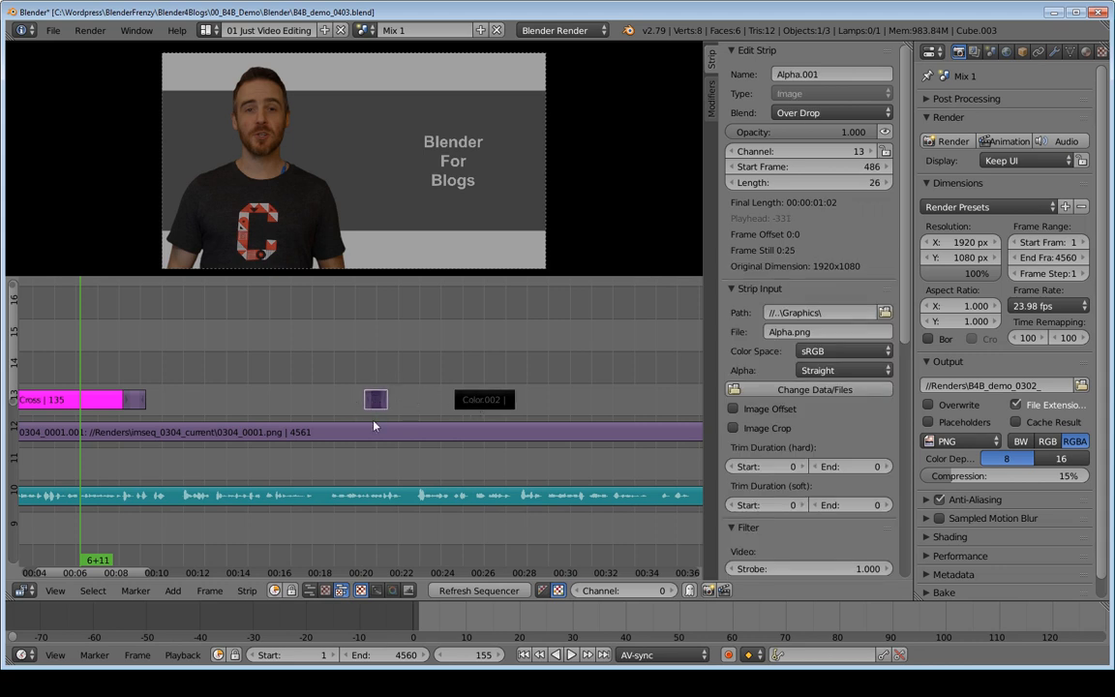
{"action": "left_click", "coordinate": [484, 402]}
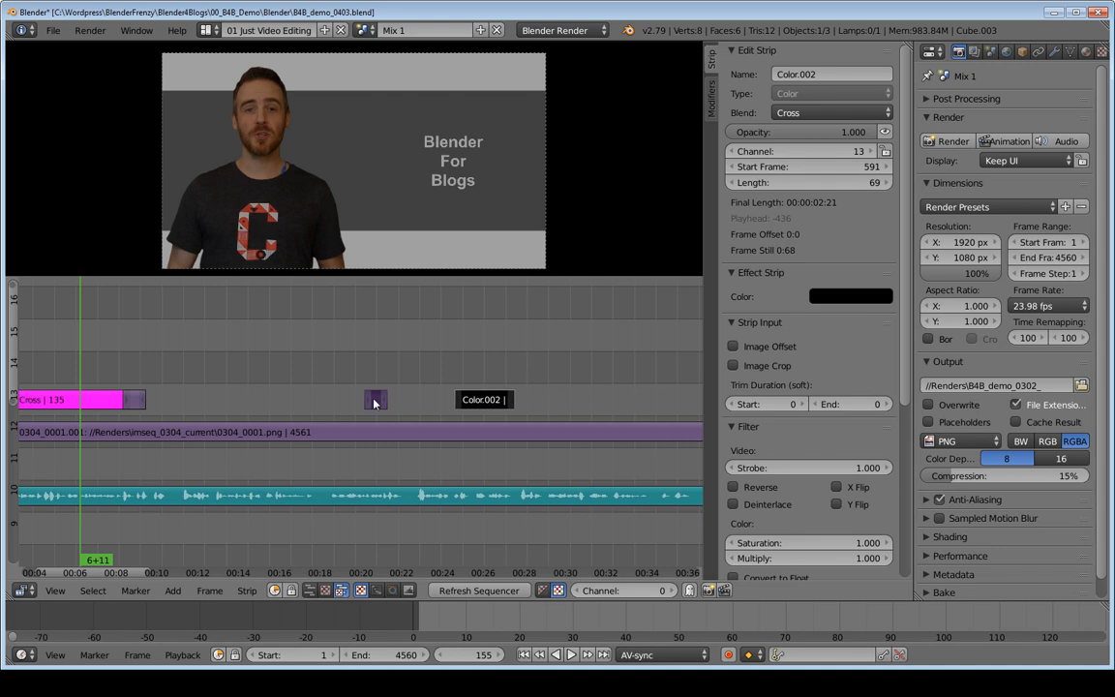
{"action": "key", "text": "shift+a"}
{"action": "mouse_move", "coordinate": [378, 400]}
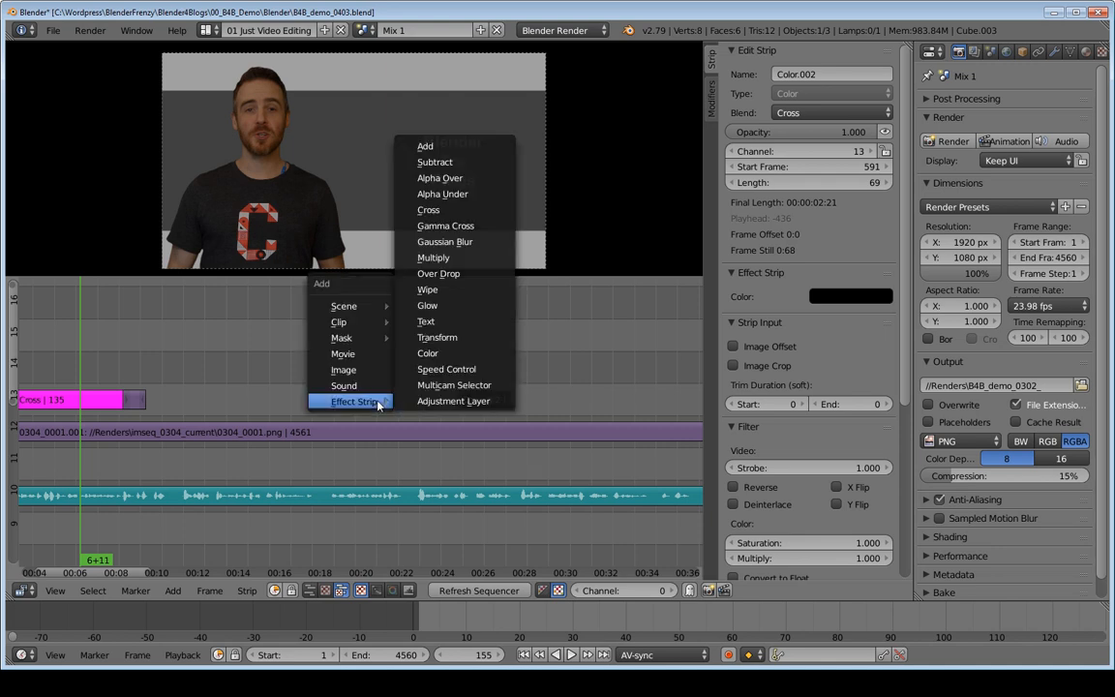
{"action": "left_click", "coordinate": [428, 209]}
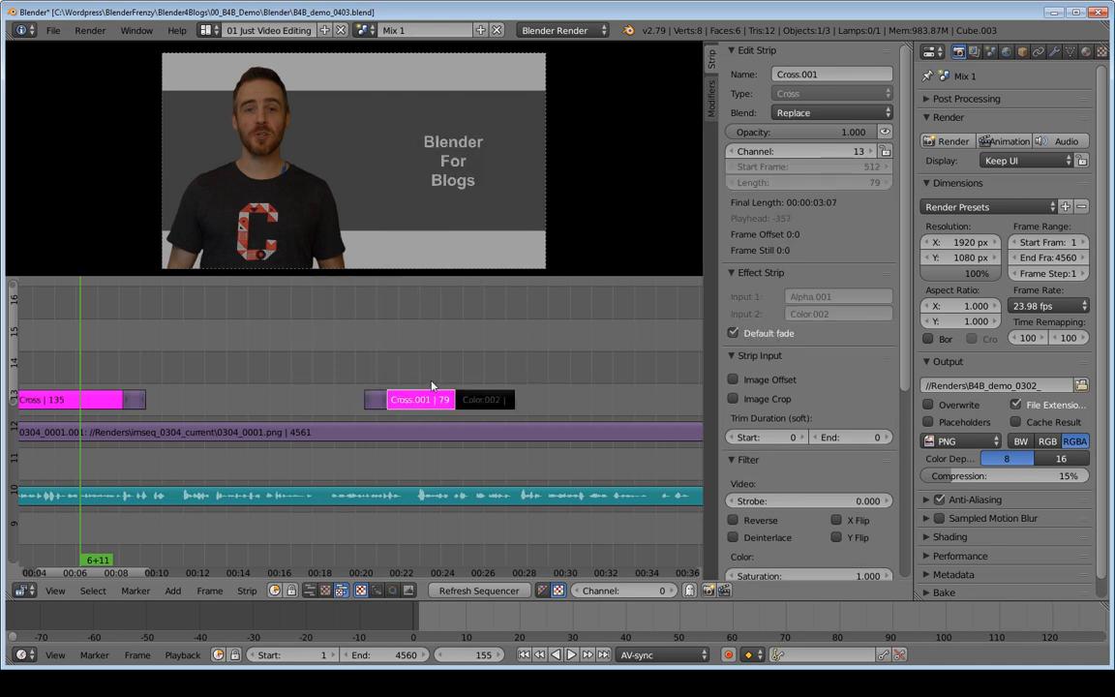
Step: Set the new Cross strip's blend mode to Over Drop and play back the fade to black
{"action": "left_click", "coordinate": [831, 112]}
{"action": "left_click", "coordinate": [813, 267]}
{"action": "left_click", "coordinate": [375, 348]}
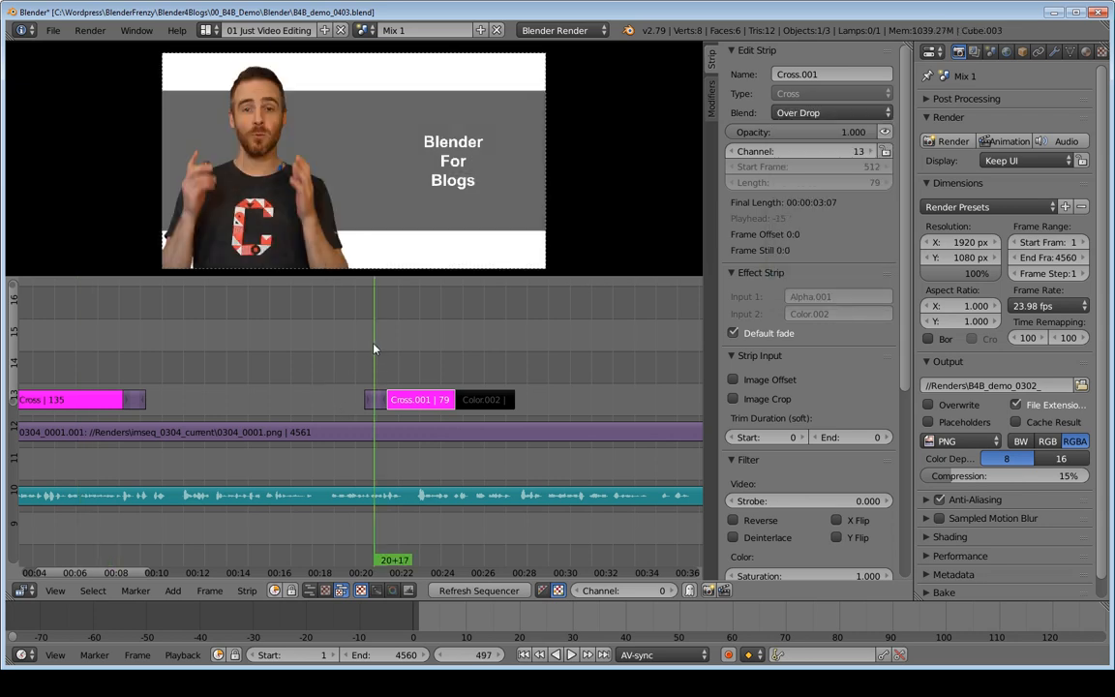
{"action": "key", "text": "alt+a"}
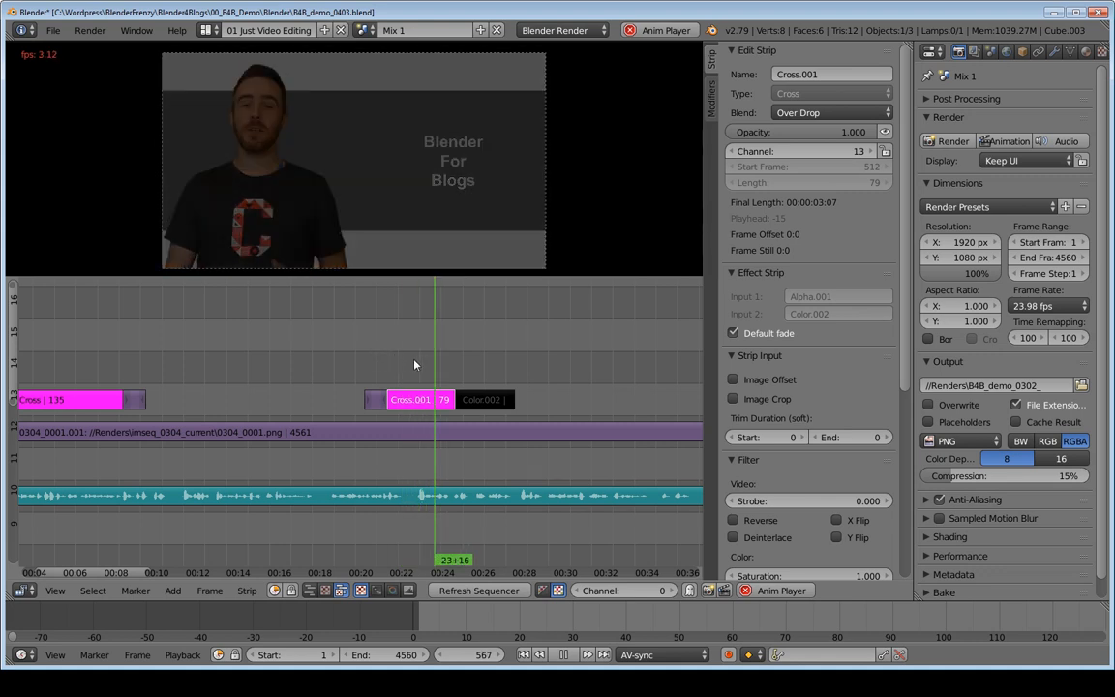
{"action": "key", "text": "alt+a"}
Step: Move the copied alpha strip to start at frame 547 and play back the shortened fade to black
{"action": "right_click", "coordinate": [374, 403]}
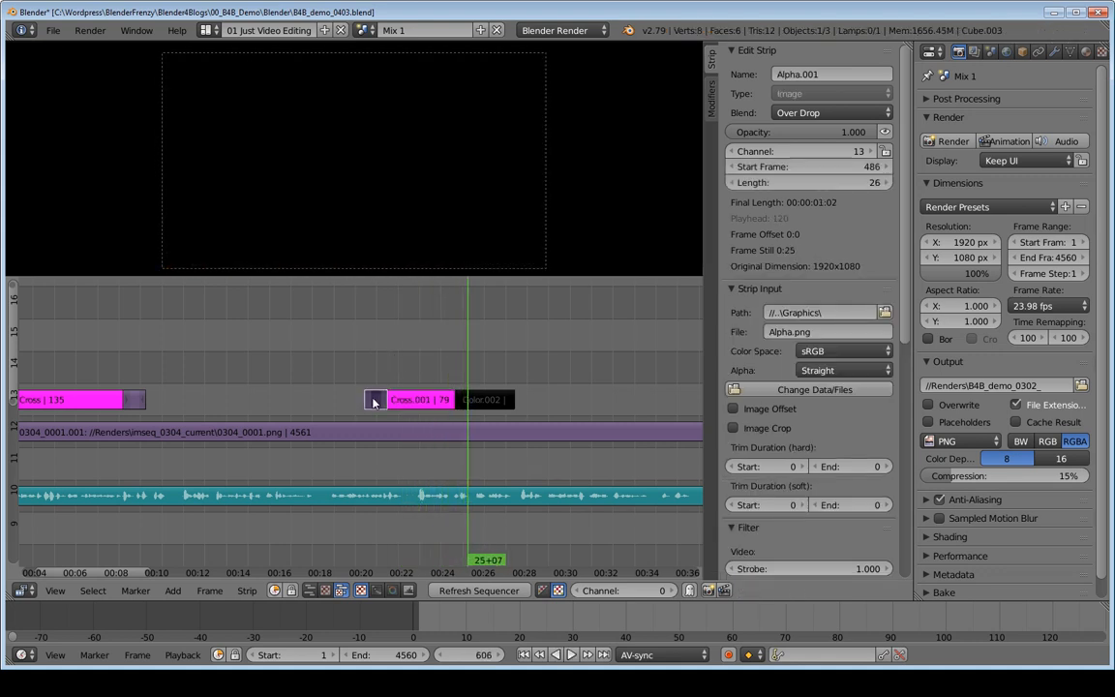
{"action": "key", "text": "g"}
{"action": "left_click", "coordinate": [407, 360]}
{"action": "key", "text": "shift+alt+a"}
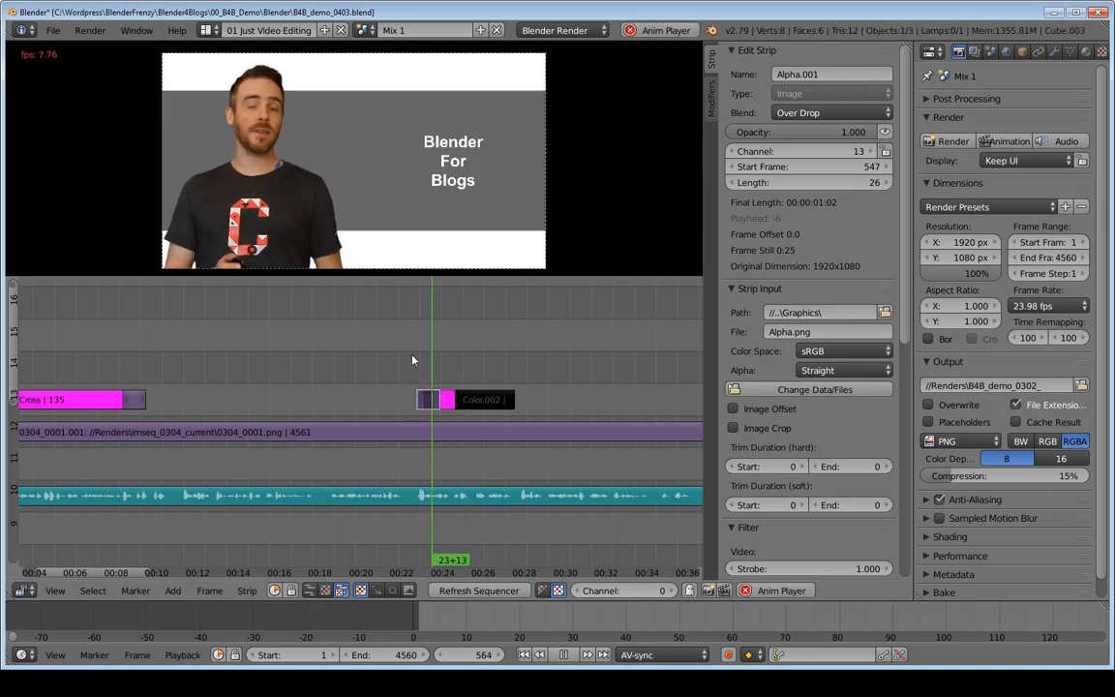
{"action": "key", "text": "alt+a"}
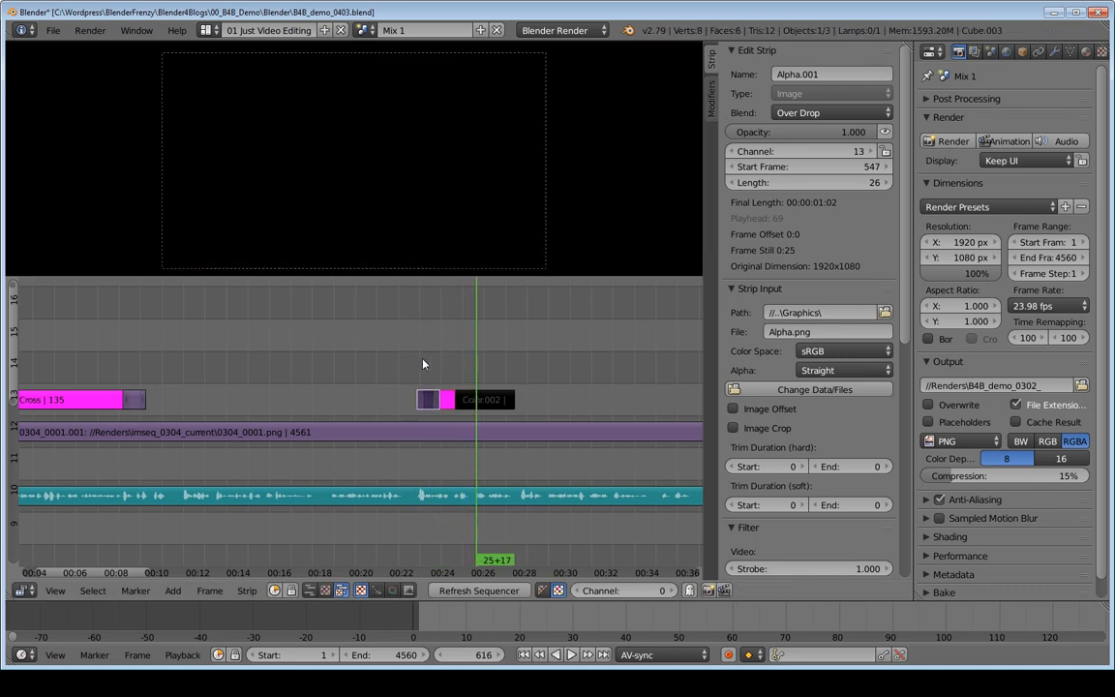
Step: Extend the end of the second black color strip to a length of 116 frames
{"action": "right_click_drag", "start_coordinate": [513, 400], "coordinate": [686, 403]}
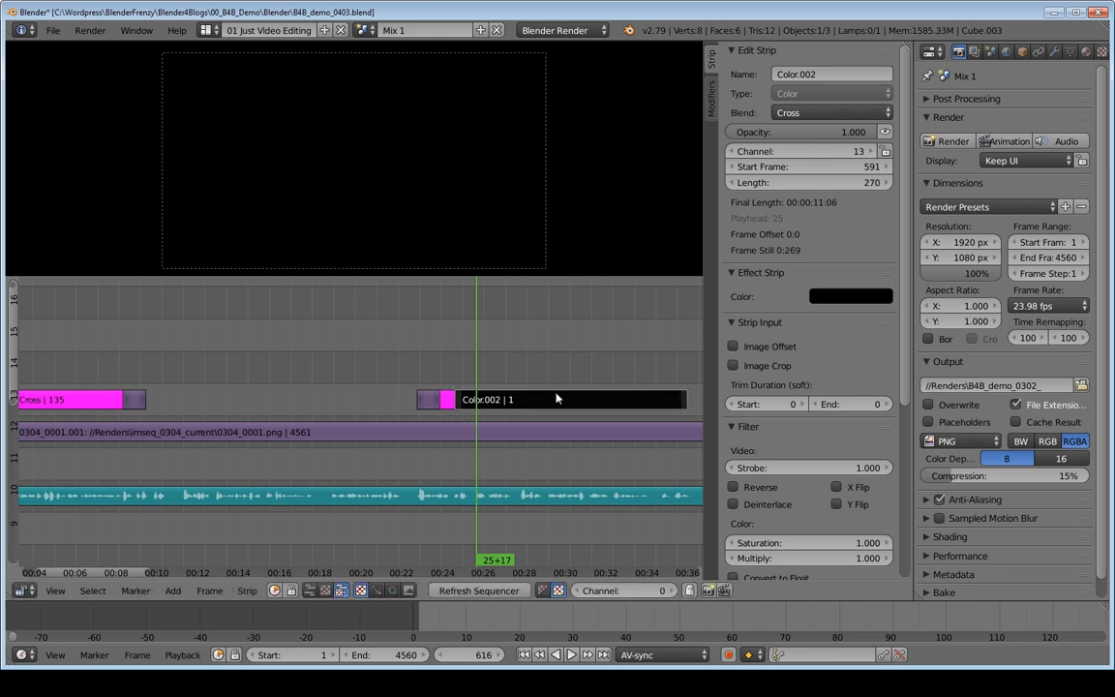
{"action": "middle_click_drag", "start_coordinate": [562, 372], "coordinate": [500, 398]}
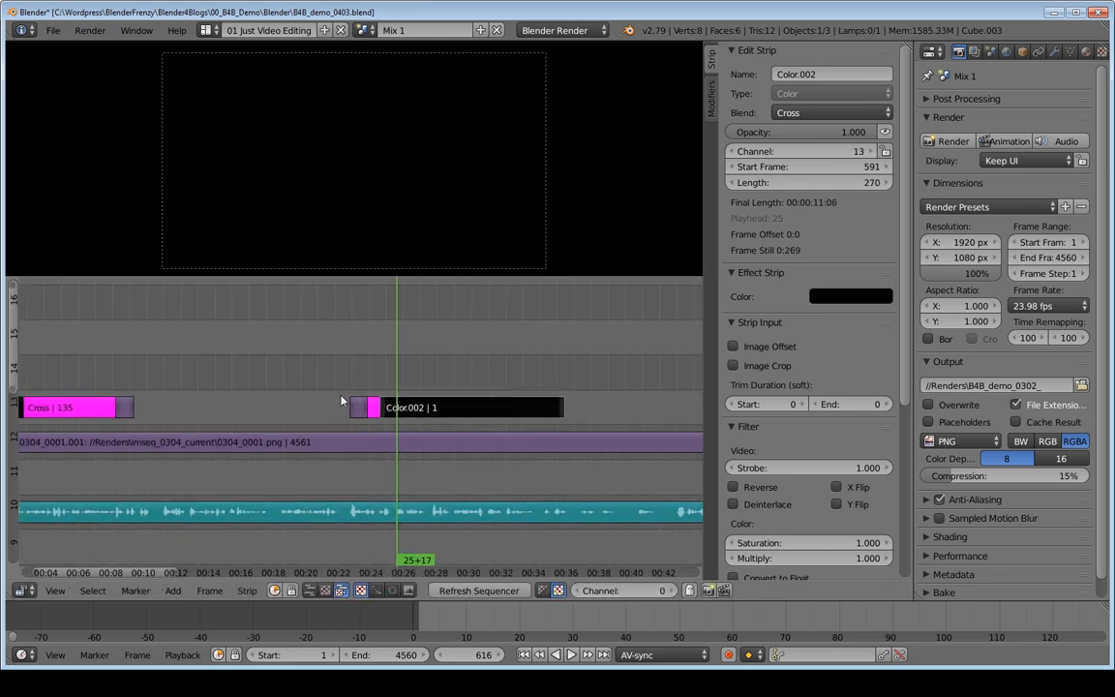
{"action": "middle_click_drag", "start_coordinate": [357, 412], "coordinate": [377, 387]}
{"action": "right_click_drag", "start_coordinate": [502, 407], "coordinate": [423, 409]}
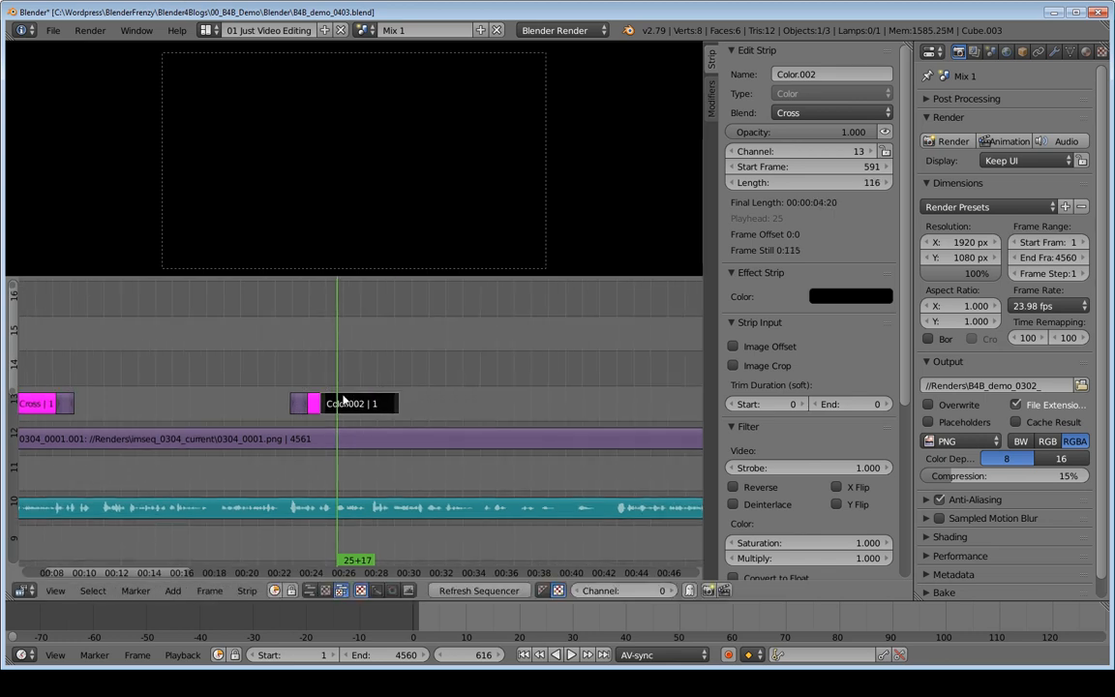
Step: Duplicate the alpha strip before the second black color strip and place the copy after it, starting at frame 759
{"action": "right_click", "coordinate": [300, 406]}
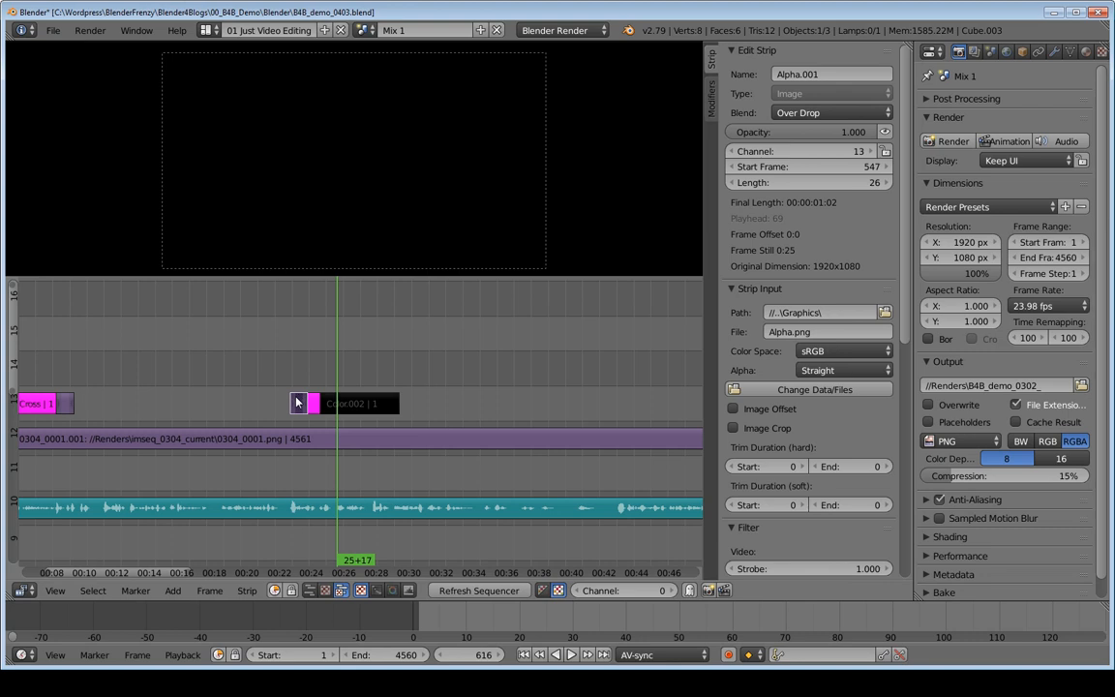
{"action": "key", "text": "shift+a"}
{"action": "key", "text": "shift+d"}
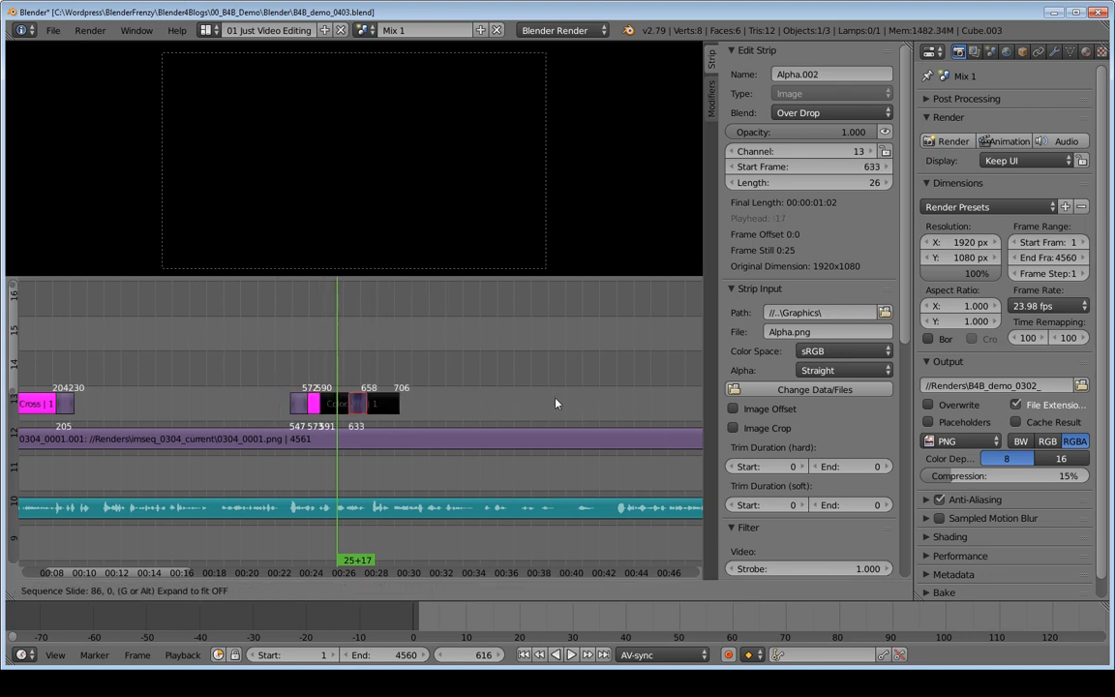
{"action": "left_click", "coordinate": [608, 402]}
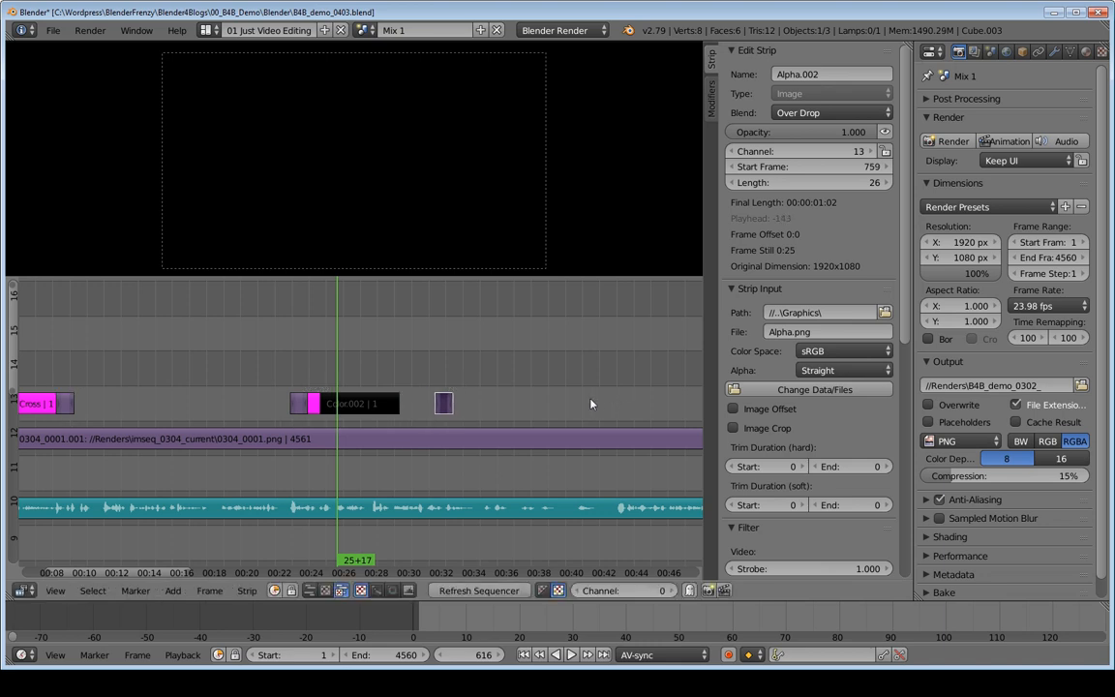
Step: Add a Cross effect strip from the second black color strip to the new alpha strip after it
{"action": "right_click", "coordinate": [382, 406]}
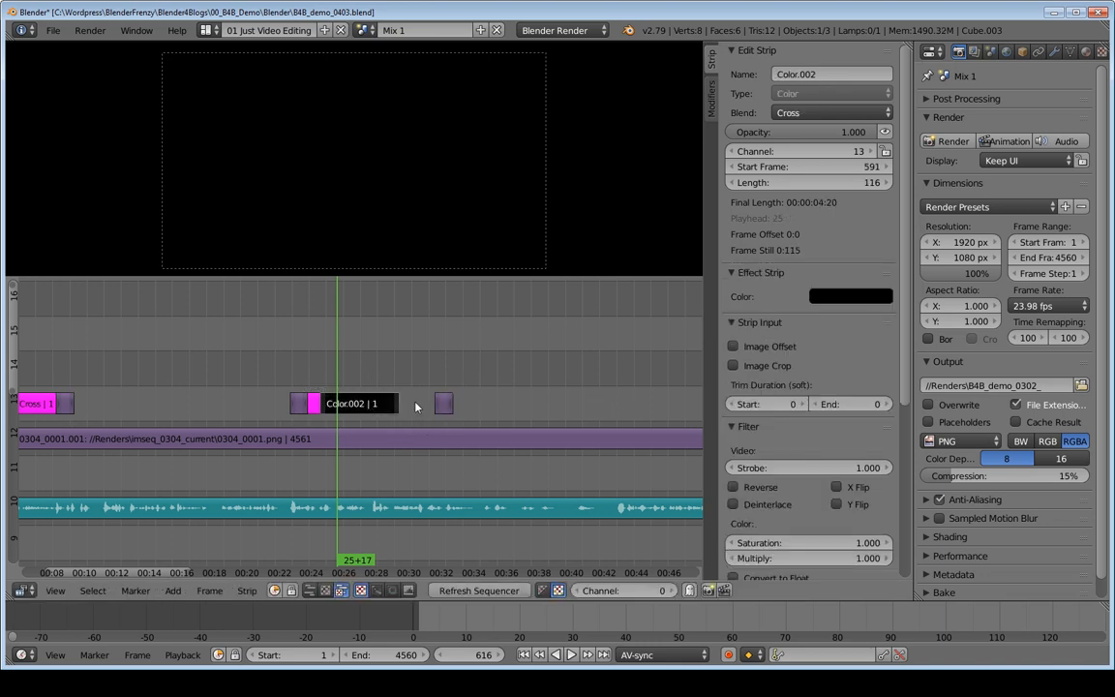
{"action": "right_click", "coordinate": [443, 403]}
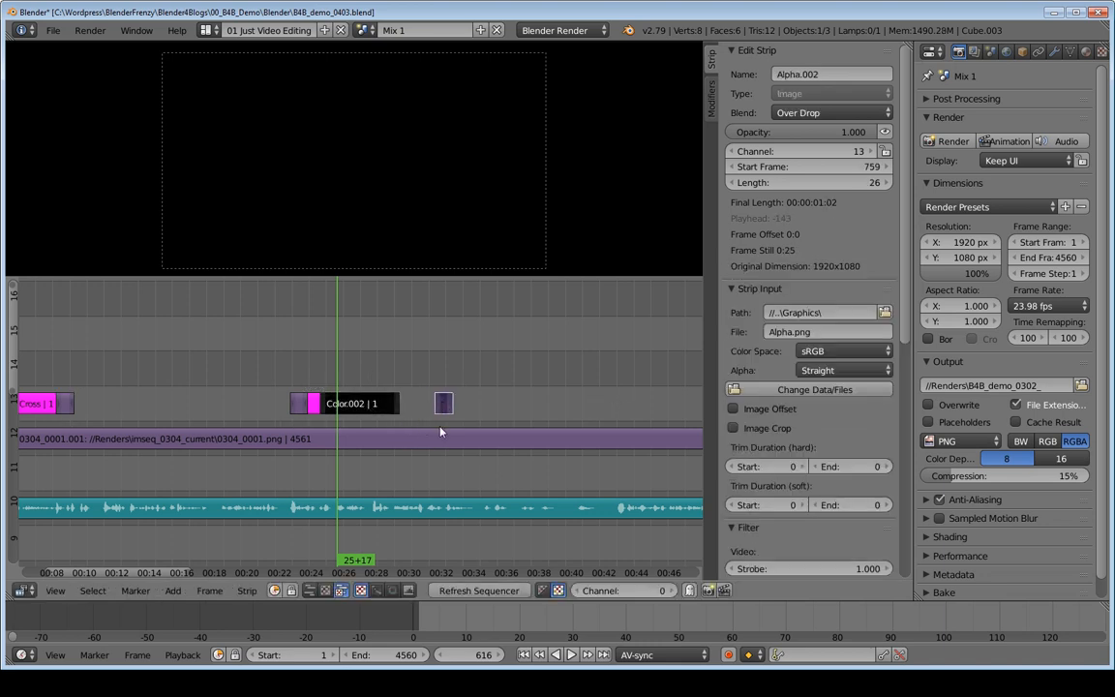
{"action": "key", "text": "shift+a"}
{"action": "mouse_move", "coordinate": [441, 430]}
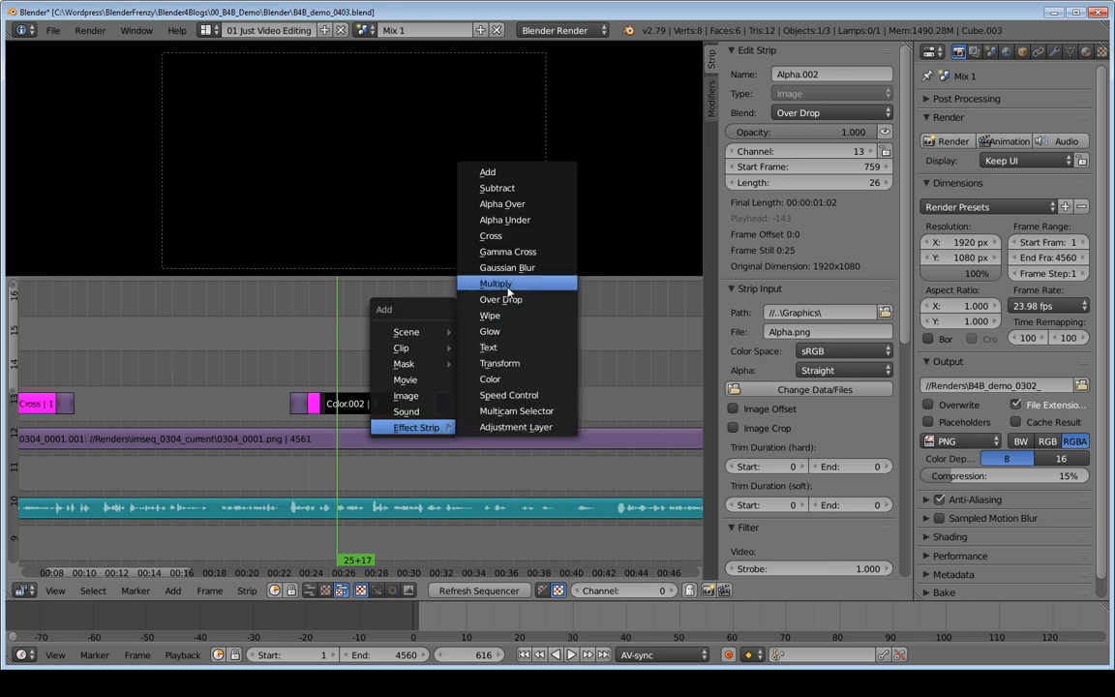
{"action": "left_click", "coordinate": [494, 236]}
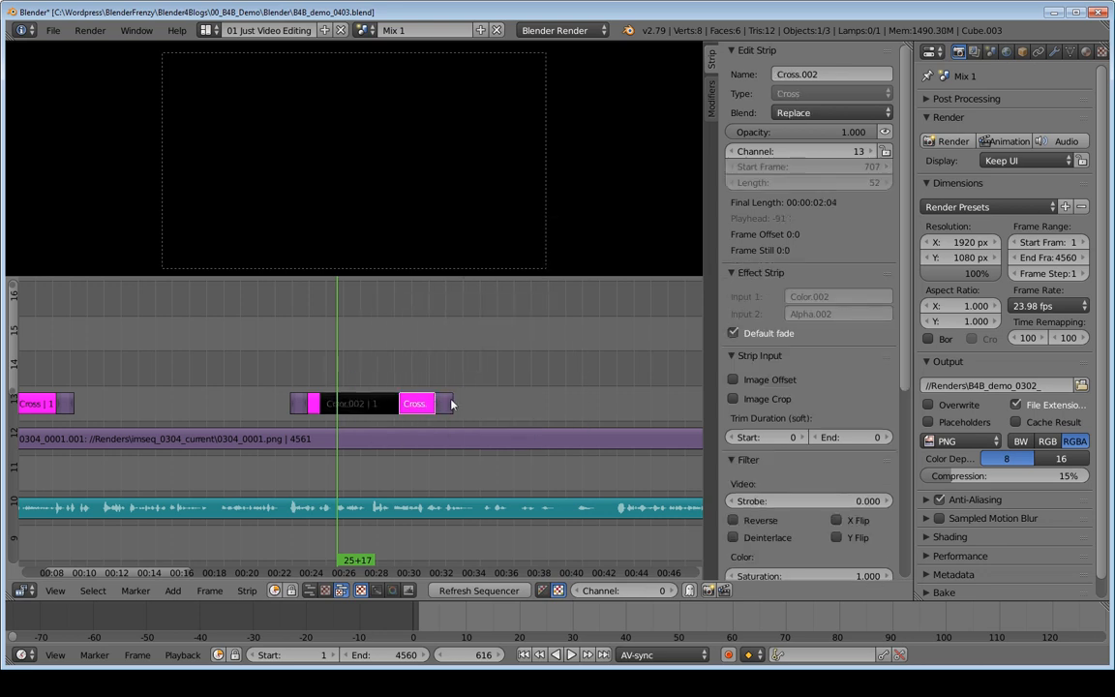
Step: Inspect the Cross strips on both sides of the second black color strip and play back the fade to black
{"action": "left_click", "coordinate": [318, 383]}
{"action": "right_click", "coordinate": [311, 399]}
{"action": "right_click", "coordinate": [411, 404]}
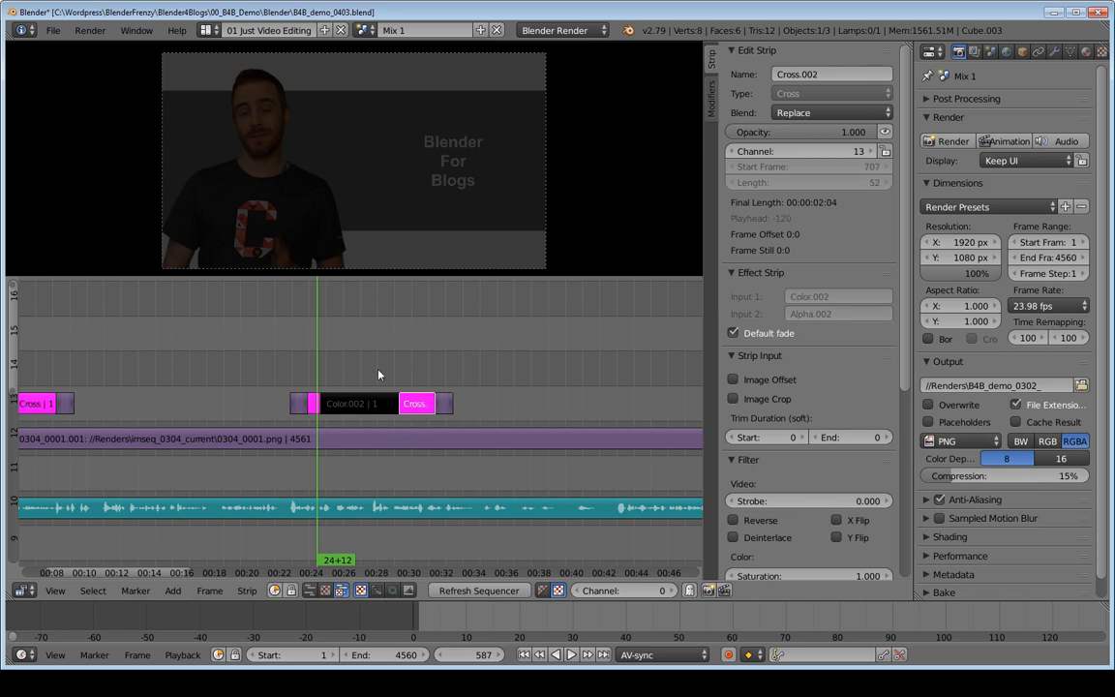
{"action": "right_click", "coordinate": [315, 402]}
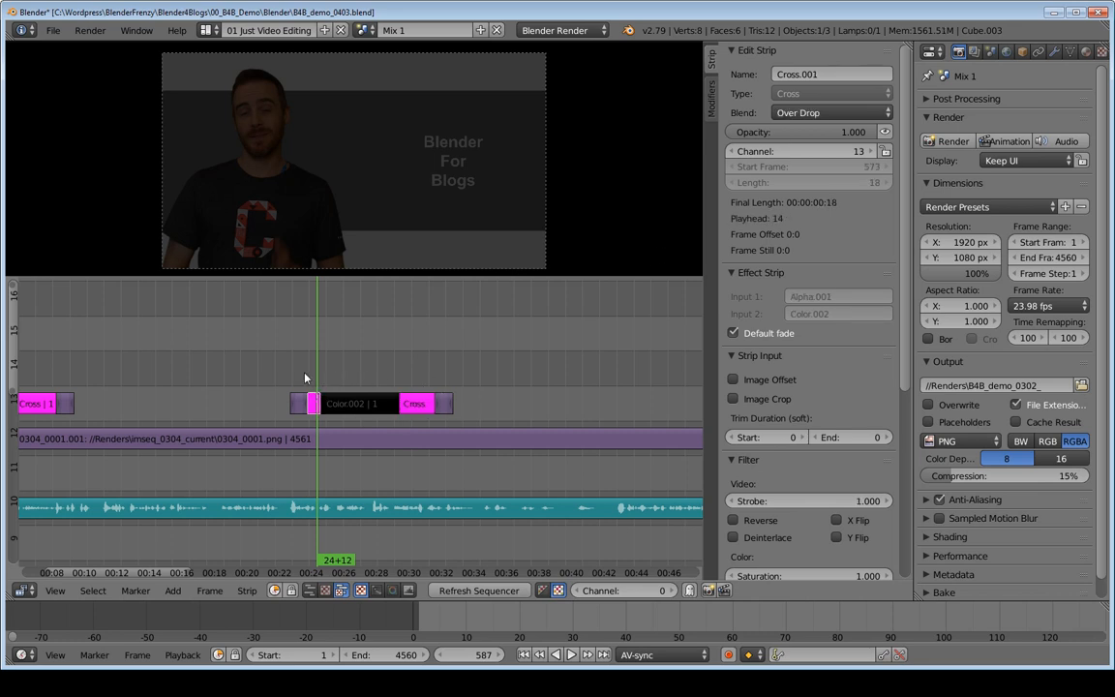
{"action": "left_click", "coordinate": [306, 373]}
{"action": "key", "text": "alt+a"}
{"action": "key", "text": "alt+a"}
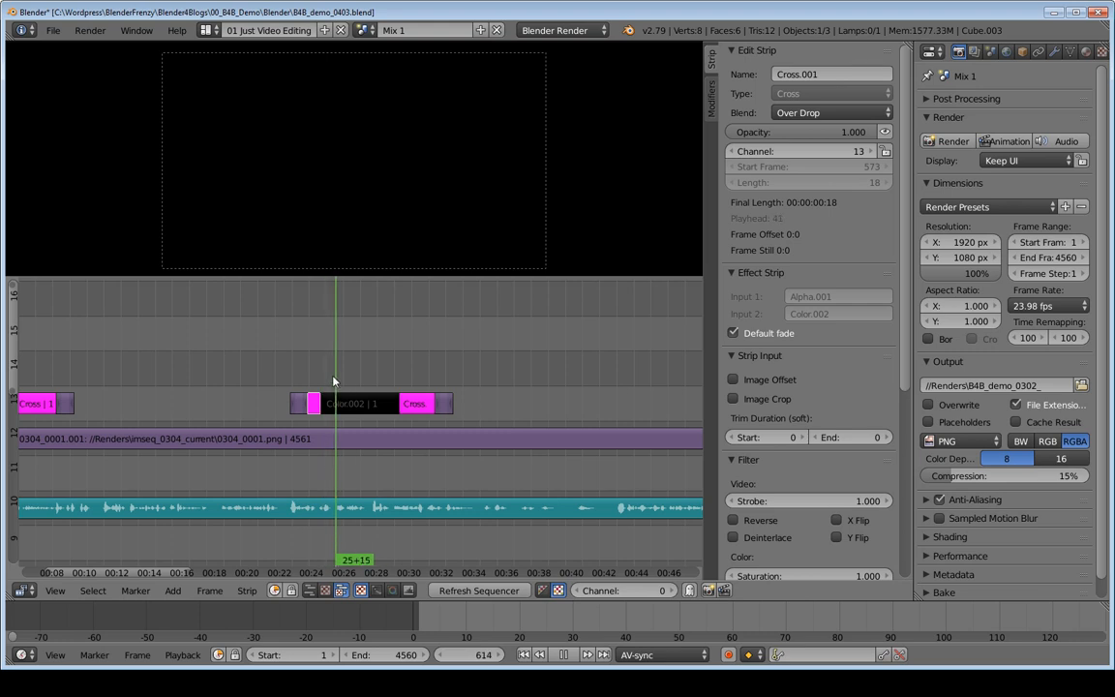
Step: Move the alpha strip before the second black color strip earlier to start at frame 539, and play back the longer fade
{"action": "right_click", "coordinate": [296, 404]}
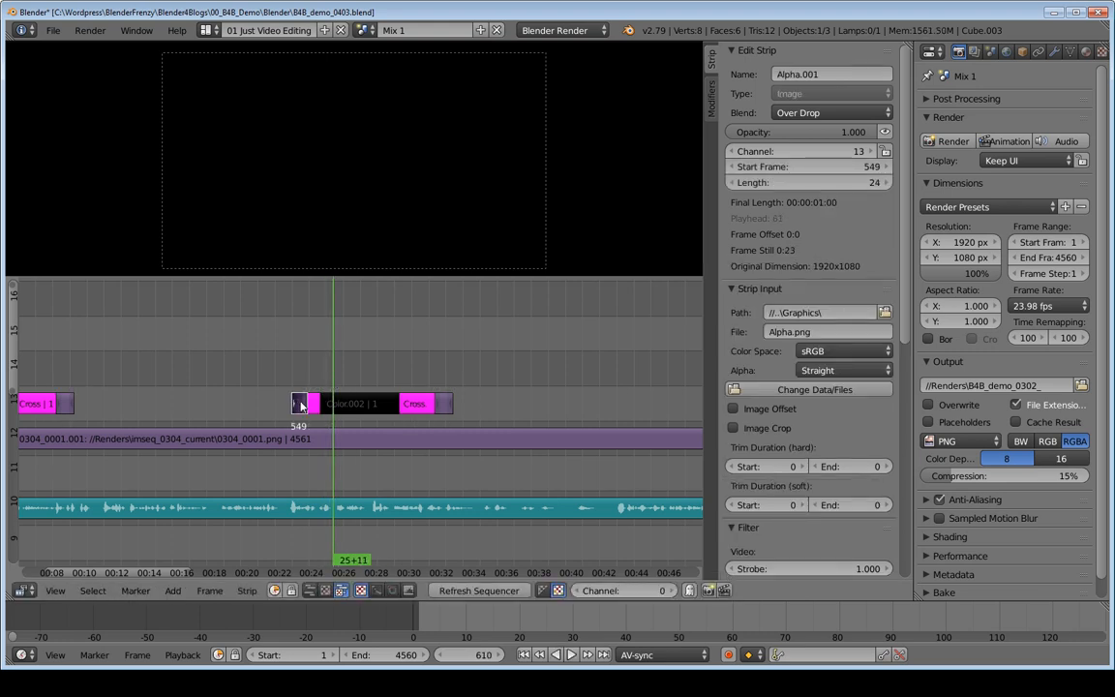
{"action": "key", "text": "g"}
{"action": "left_click", "coordinate": [293, 400]}
{"action": "left_click", "coordinate": [293, 389]}
{"action": "key", "text": "alt+a"}
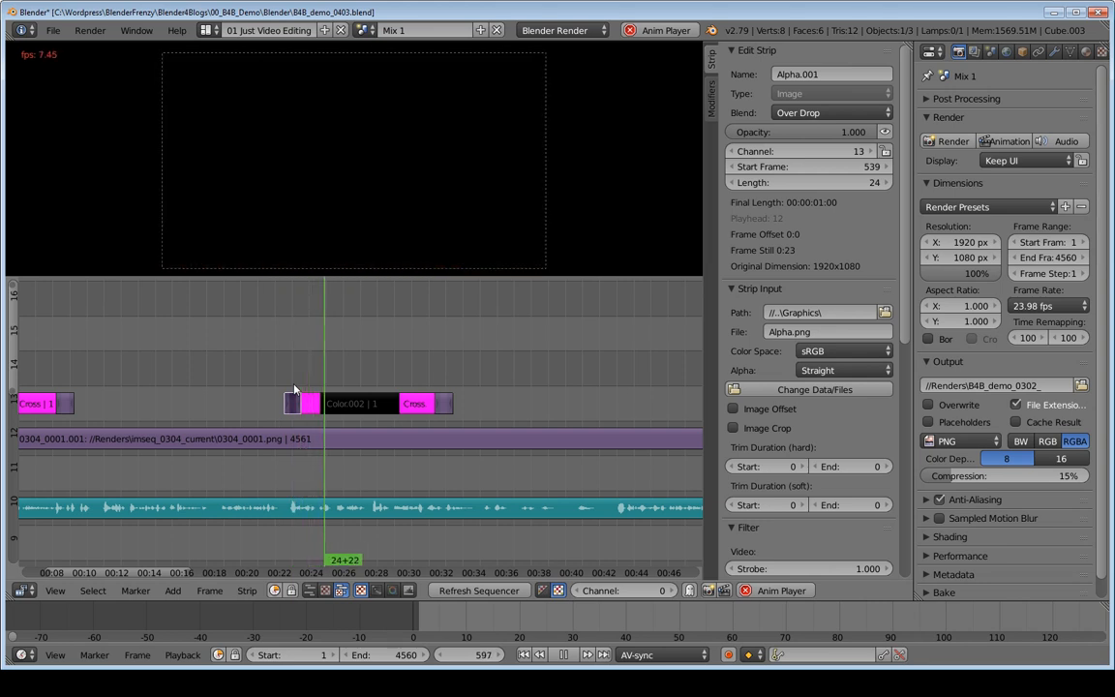
{"action": "key", "text": "alt+a"}
Step: Place the playhead 28 frames after the start of the Cross strip following the second black color strip, using 707+28
{"action": "right_click", "coordinate": [312, 406]}
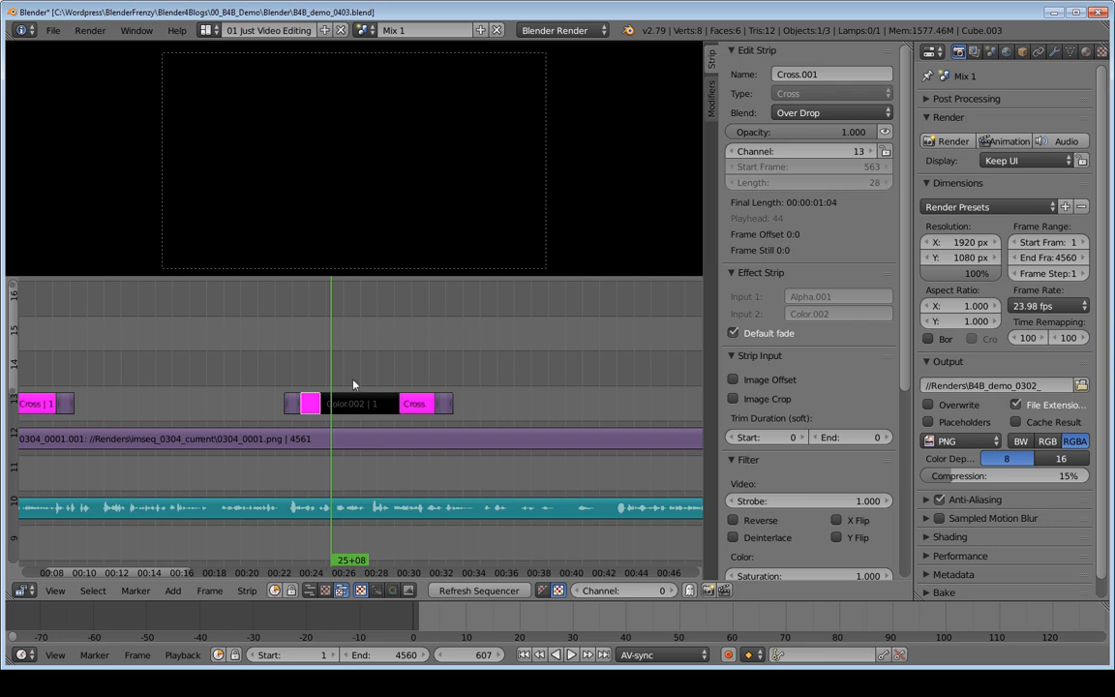
{"action": "right_click", "coordinate": [414, 407]}
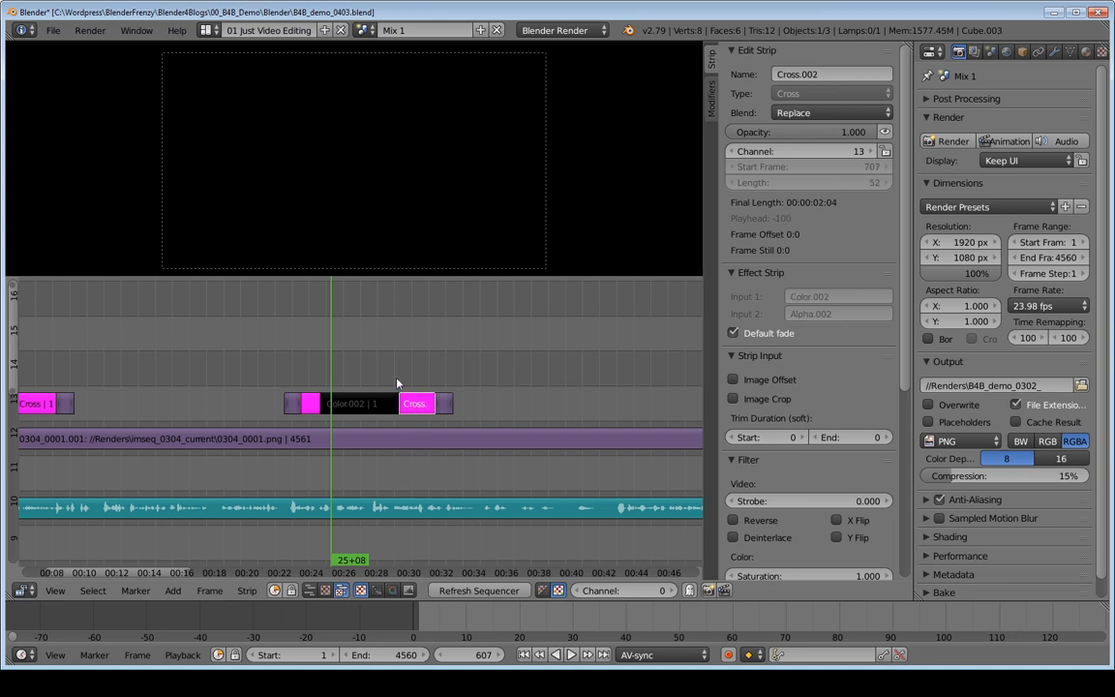
{"action": "key", "text": "Page_Up"}
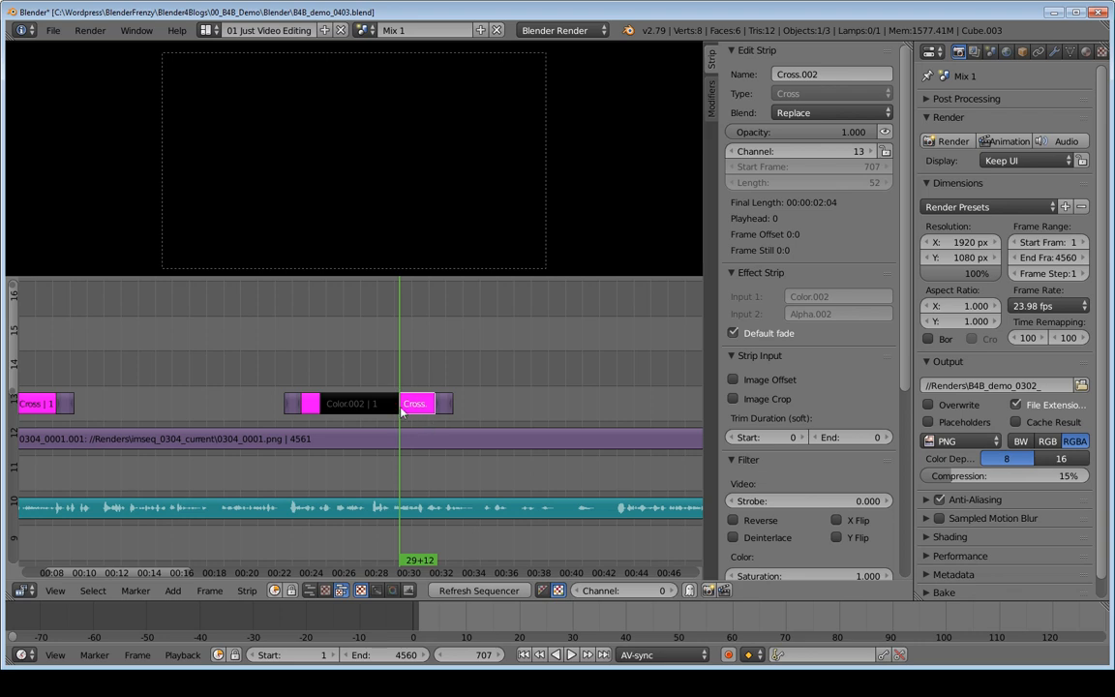
{"action": "mouse_move", "coordinate": [472, 659]}
{"action": "left_mouse_down"}
{"action": "mouse_move", "coordinate": [555, 659]}
{"action": "mouse_move", "coordinate": [329, 659]}
{"action": "mouse_move", "coordinate": [524, 660]}
{"action": "mouse_move", "coordinate": [428, 659]}
{"action": "mouse_move", "coordinate": [491, 662]}
{"action": "left_mouse_up"}
{"action": "left_click", "coordinate": [471, 656]}
{"action": "left_click", "coordinate": [471, 656]}
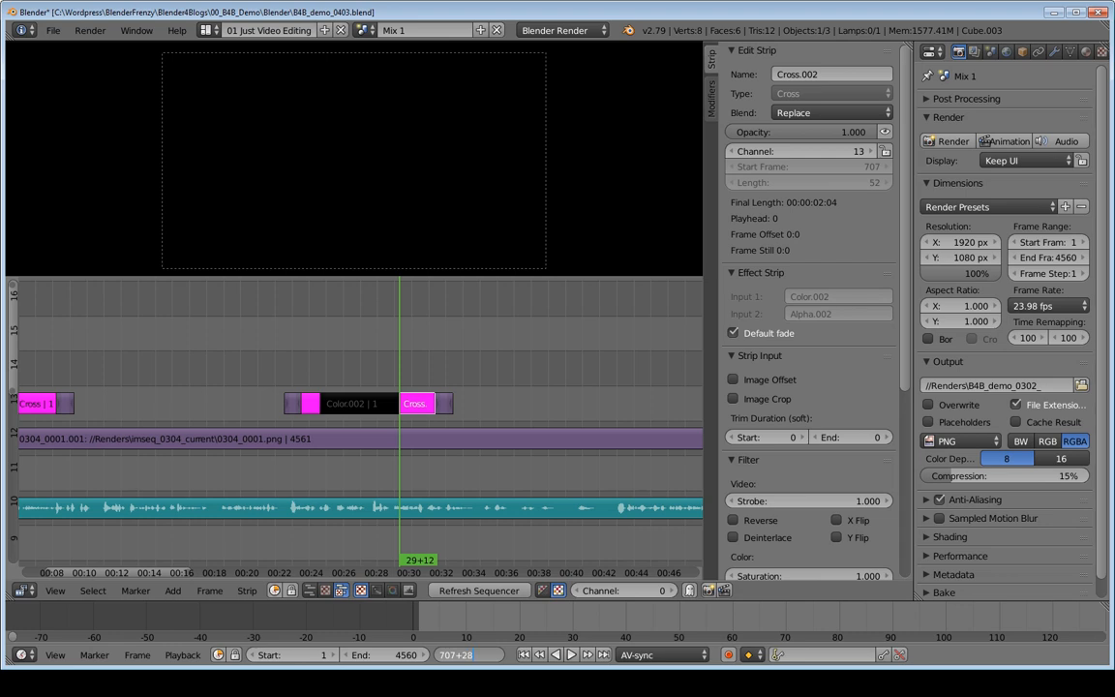
{"action": "type", "text": "+28"}
{"action": "key", "text": "Return"}
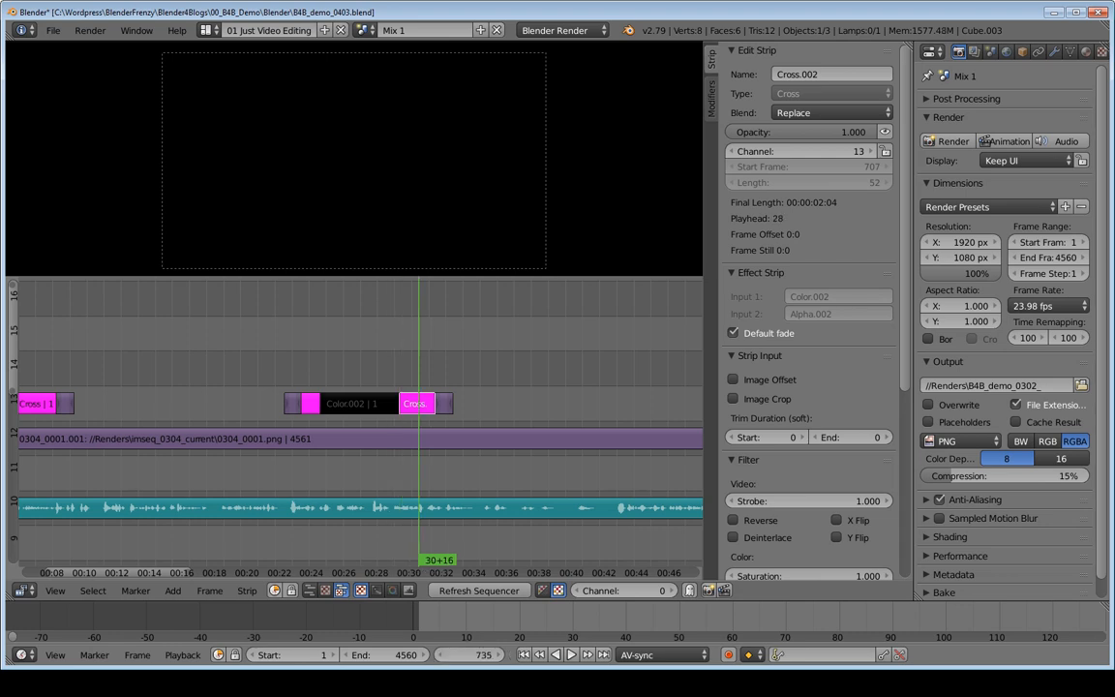
Step: Try to snap the alpha strip after the last Cross strip to the playhead and move it down to channel 13
{"action": "right_click", "coordinate": [442, 411]}
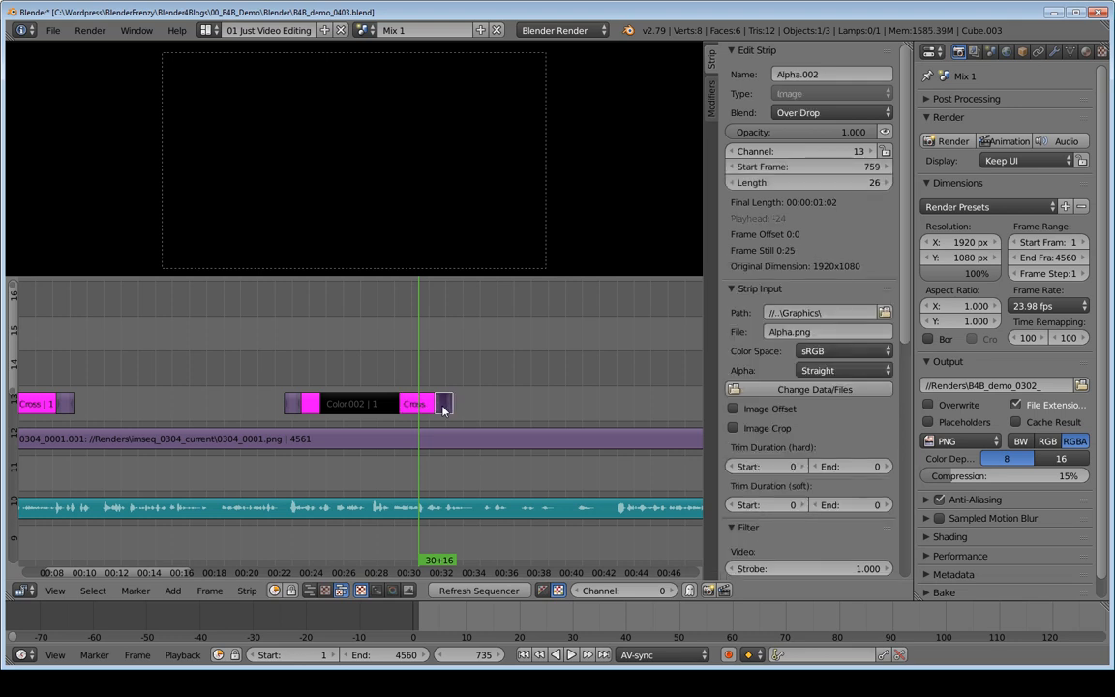
{"action": "key", "text": "shift+s"}
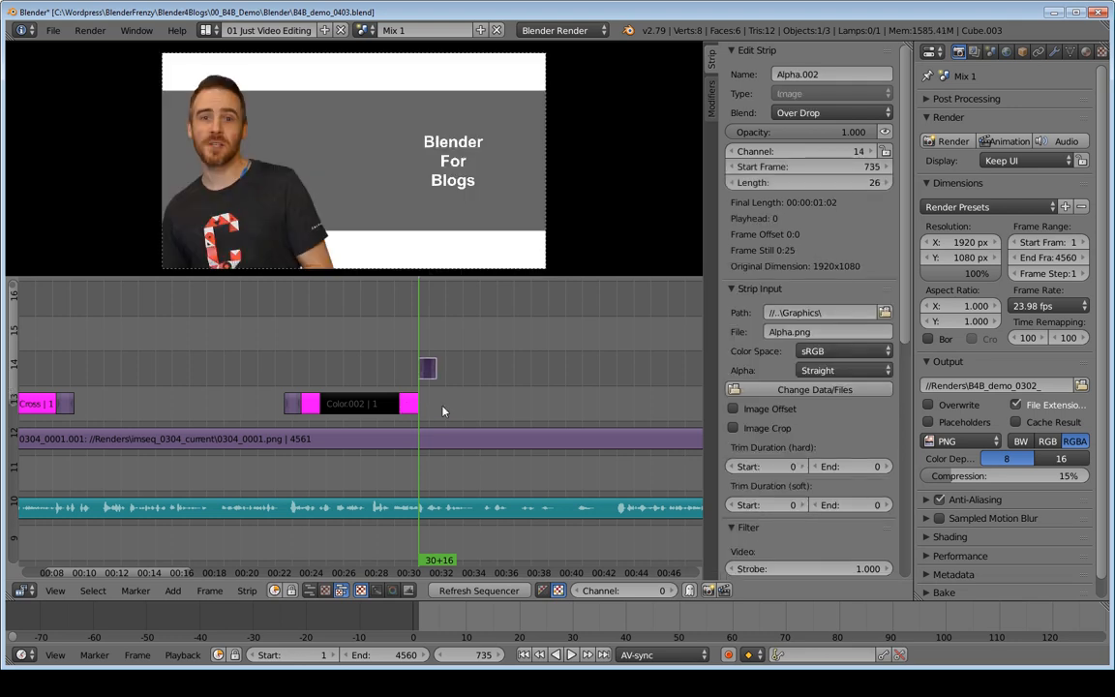
{"action": "key", "text": "g"}
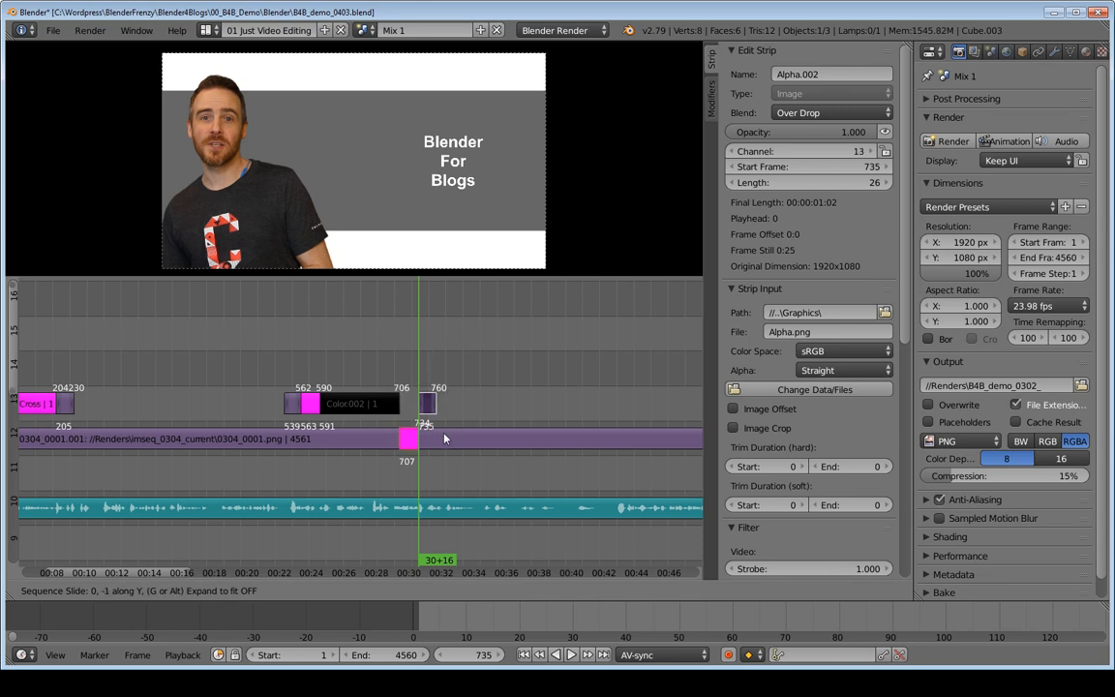
{"action": "left_click", "coordinate": [429, 373]}
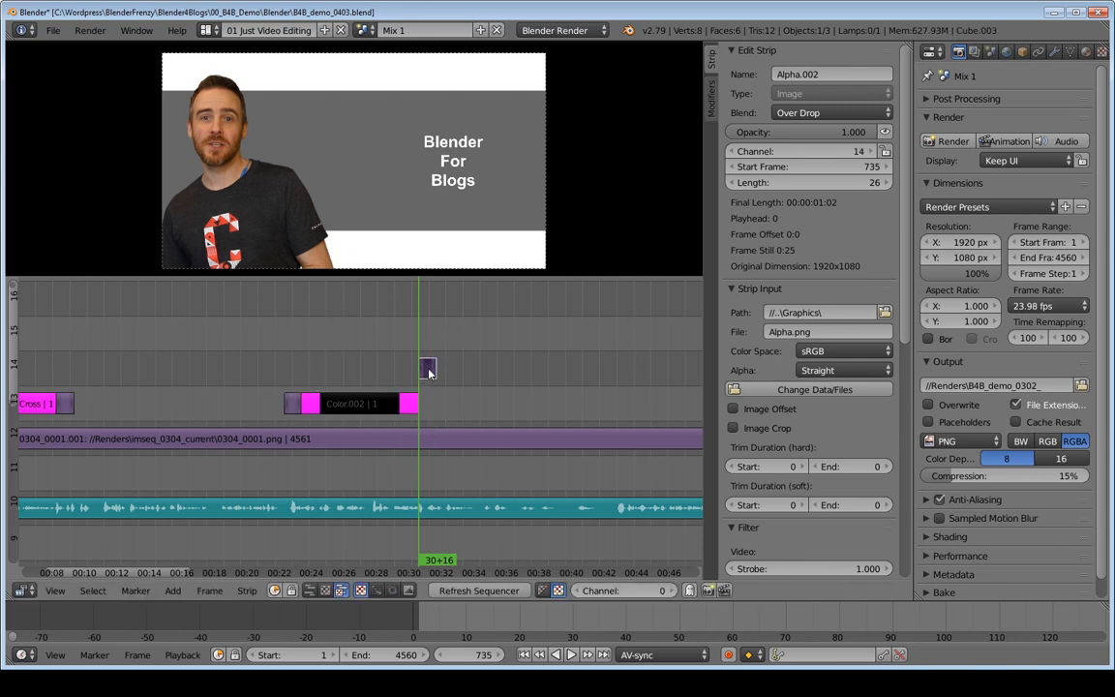
{"action": "key", "text": "g"}
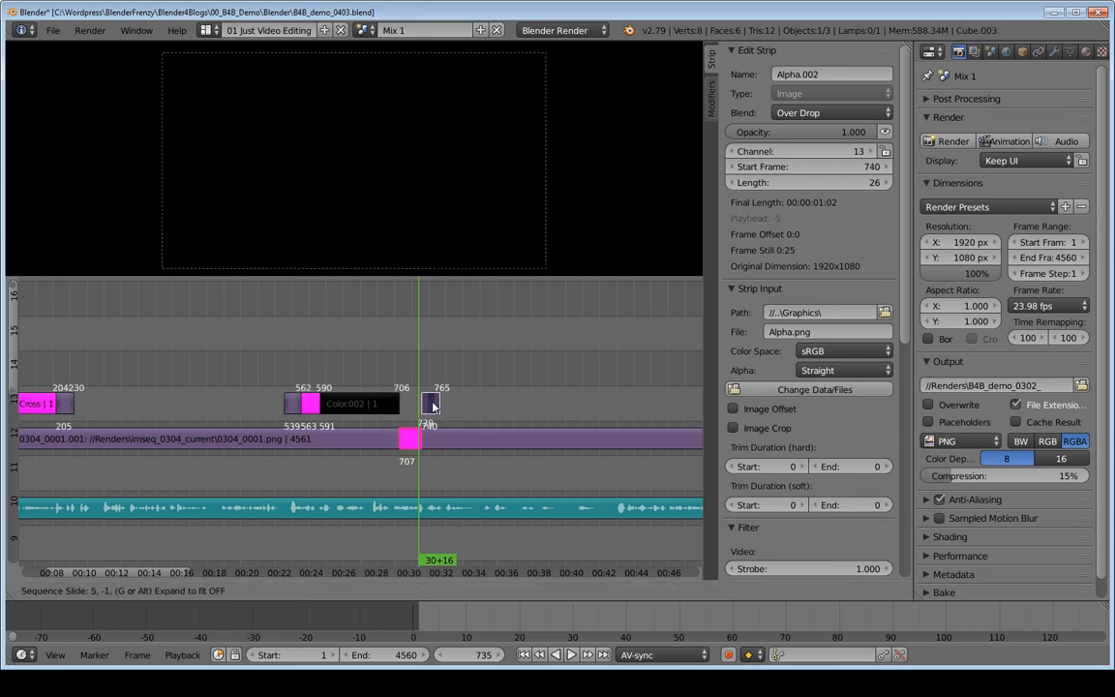
{"action": "left_click", "coordinate": [427, 388]}
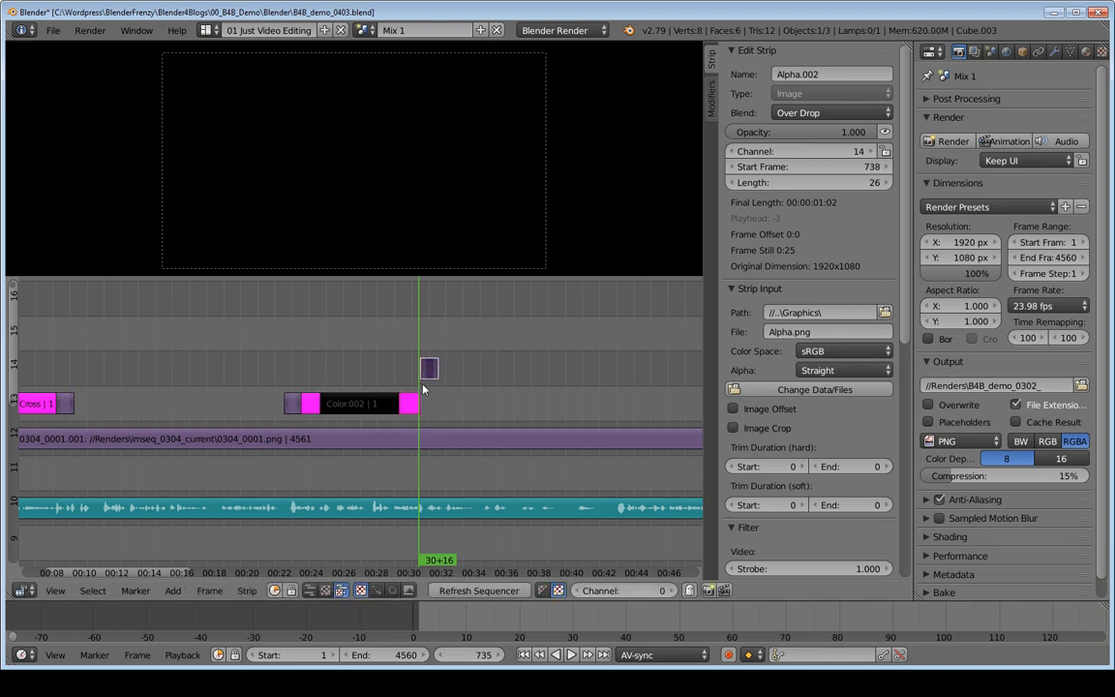
{"action": "key", "text": "ctrl+z"}
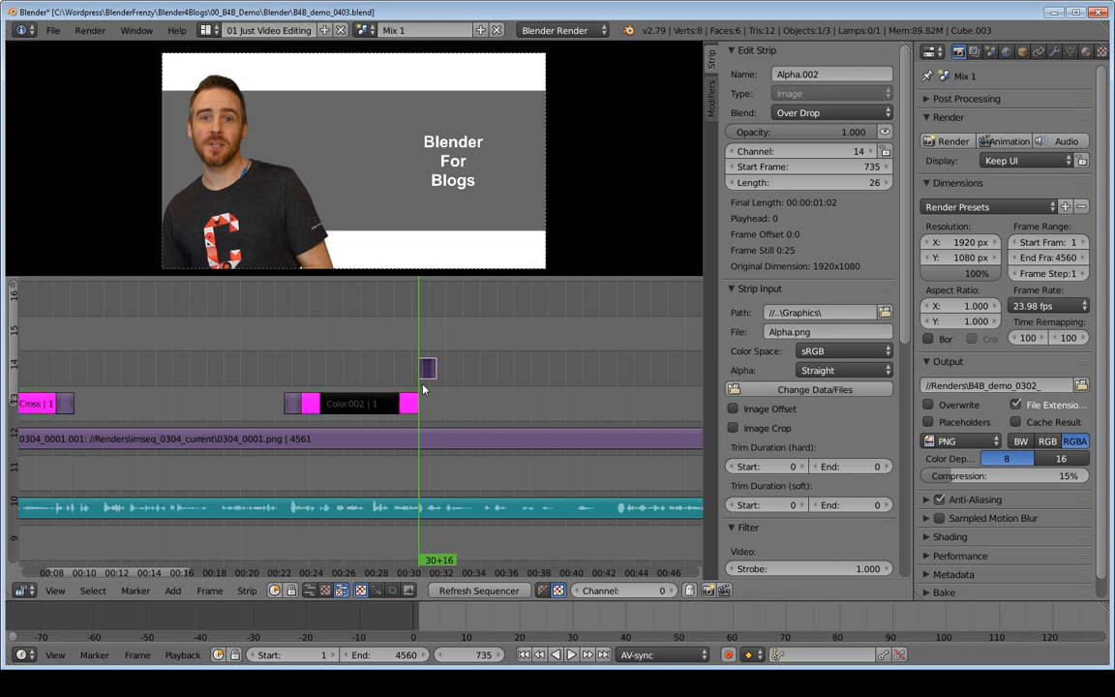
{"action": "key", "text": "g"}
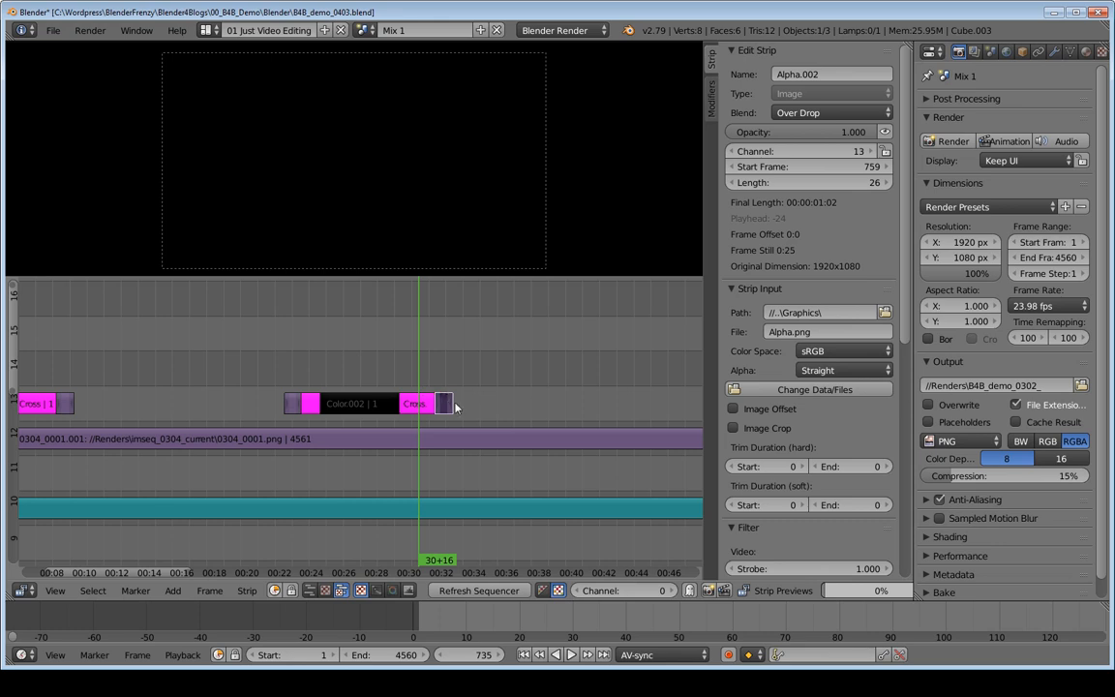
{"action": "left_click", "coordinate": [455, 406]}
Step: Delete the Cross strip after the second black color strip and snap the following alpha strip to the playhead at frame 735
{"action": "right_click", "coordinate": [418, 401]}
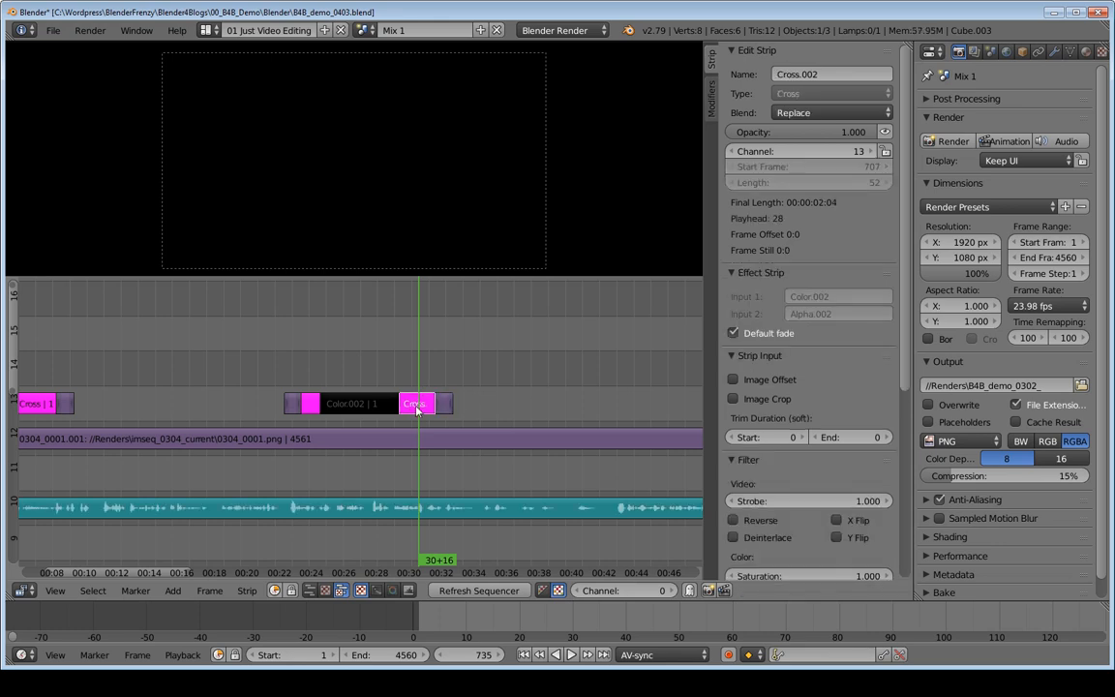
{"action": "key", "text": "x"}
{"action": "left_click", "coordinate": [418, 408]}
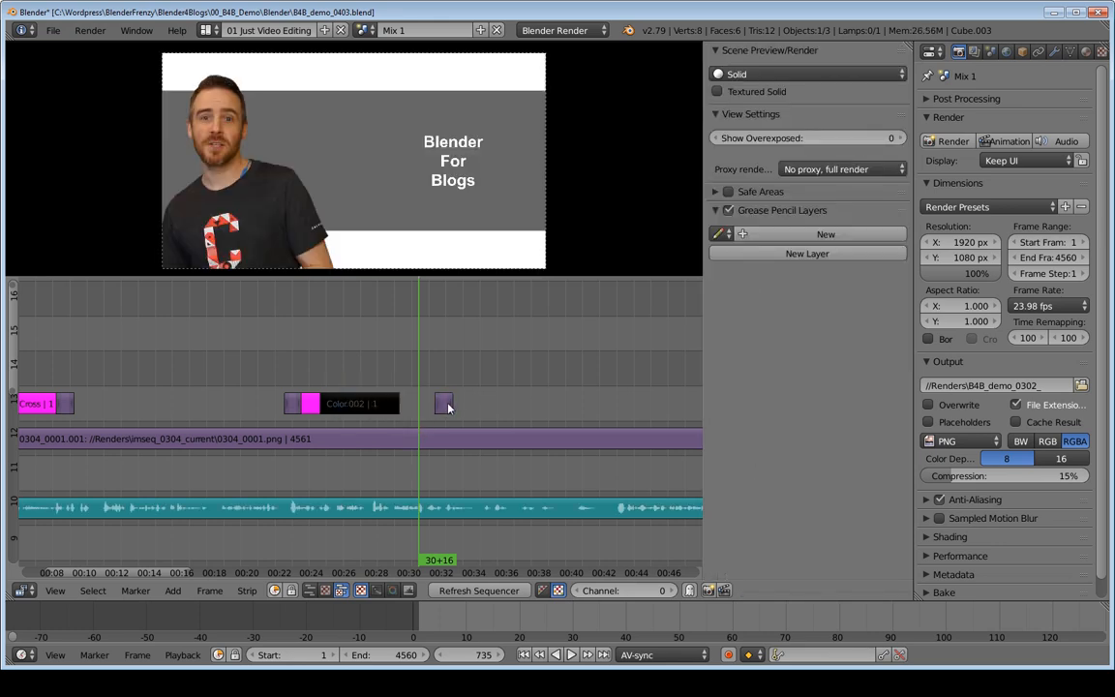
{"action": "right_click", "coordinate": [446, 408]}
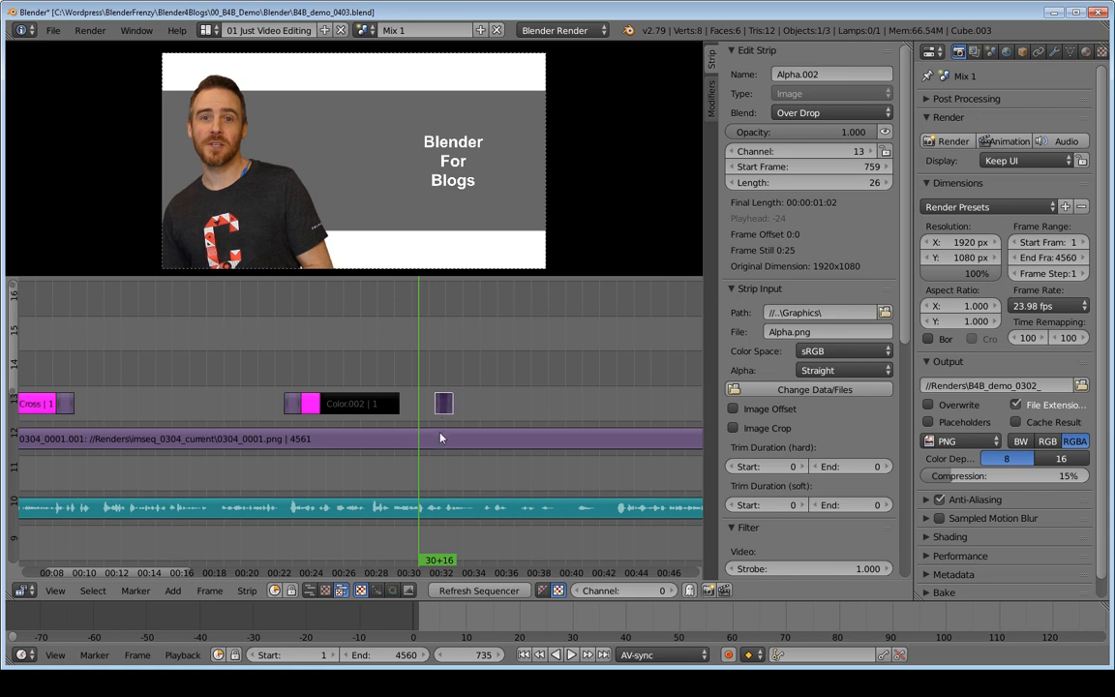
{"action": "key", "text": "shift+s"}
Step: Add a Cross effect strip from the second black color strip to the alpha strip at frame 735, and play back the fades
{"action": "right_click", "coordinate": [376, 404]}
{"action": "right_click", "coordinate": [424, 404]}
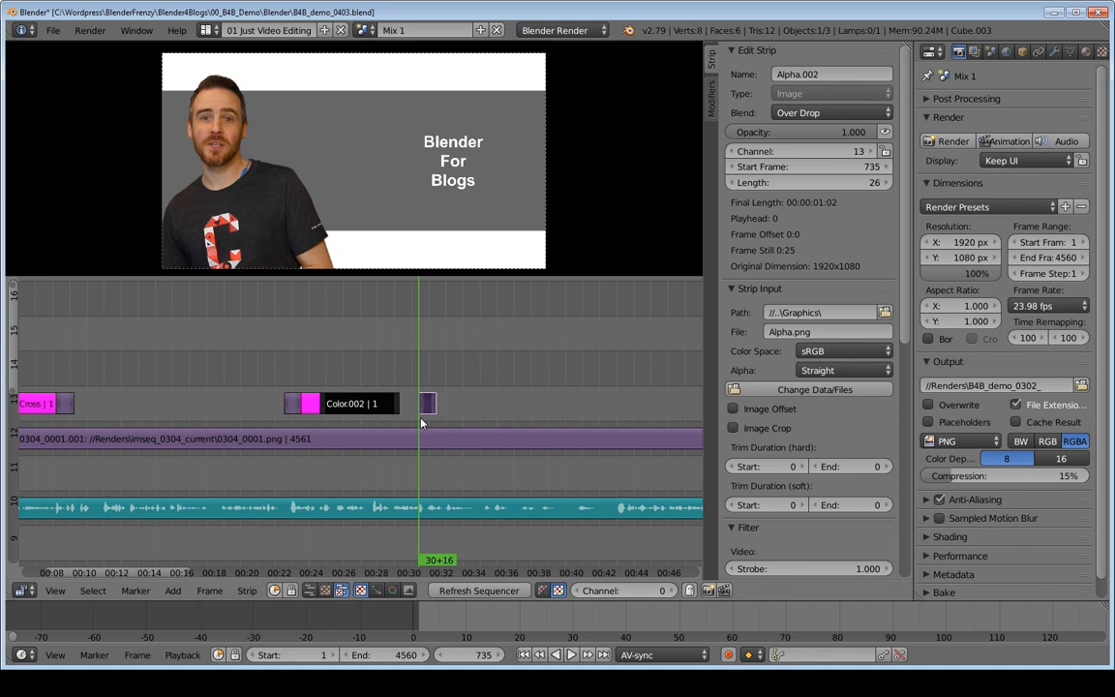
{"action": "key", "text": "shift+a"}
{"action": "mouse_move", "coordinate": [396, 418]}
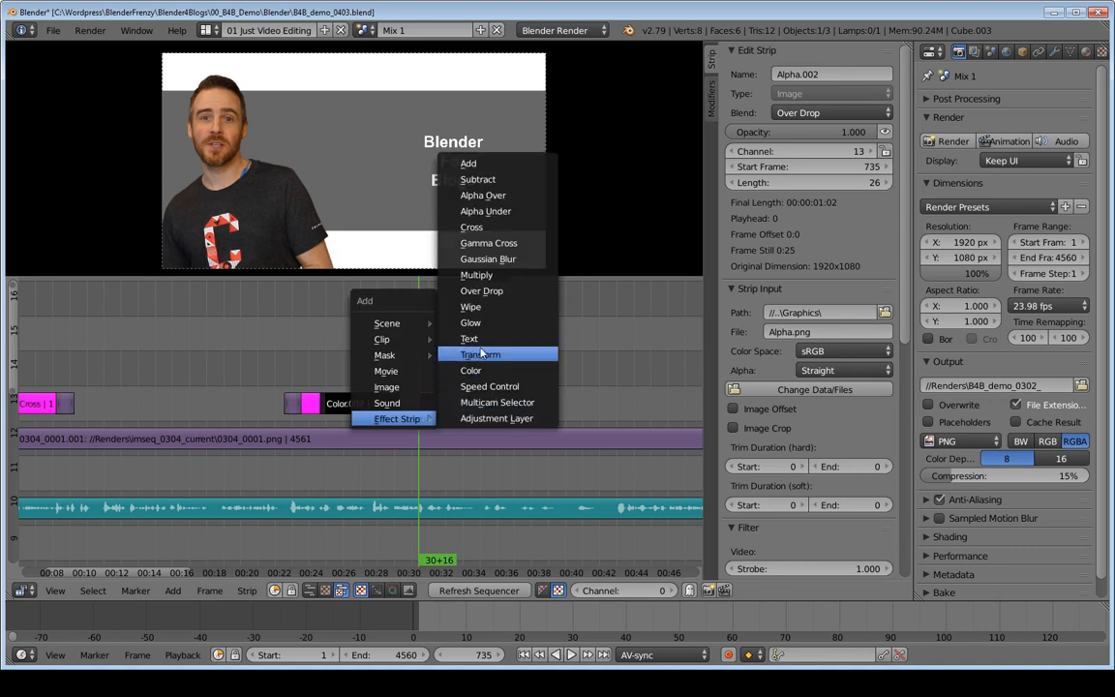
{"action": "left_click", "coordinate": [465, 227]}
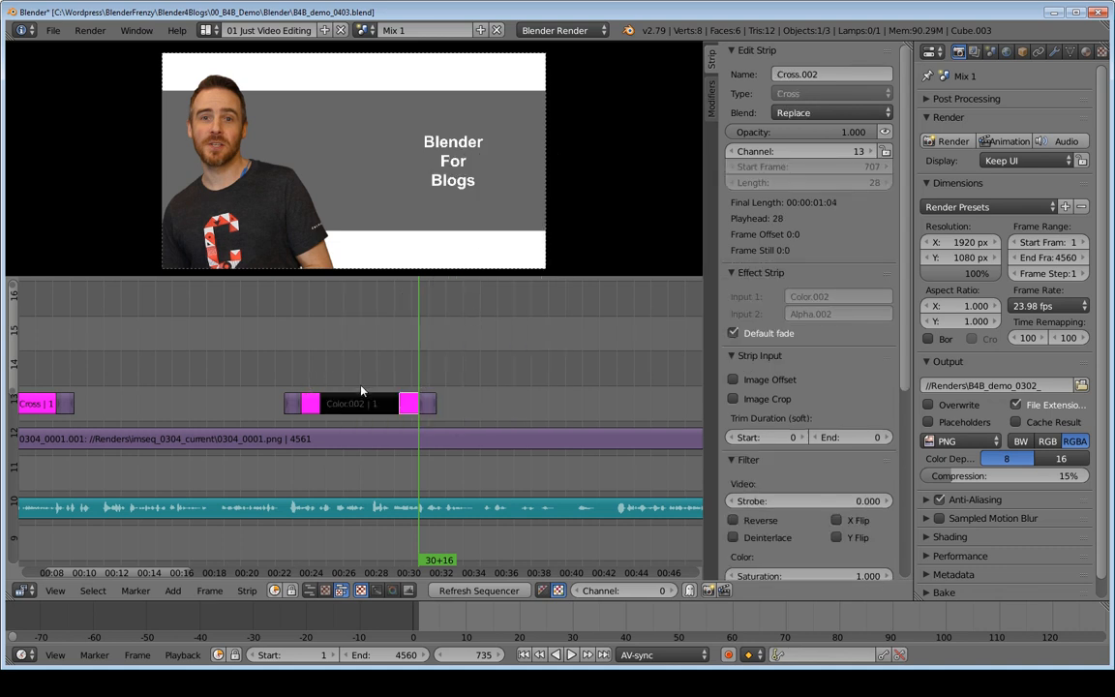
{"action": "left_click_drag", "start_coordinate": [321, 384], "coordinate": [293, 384]}
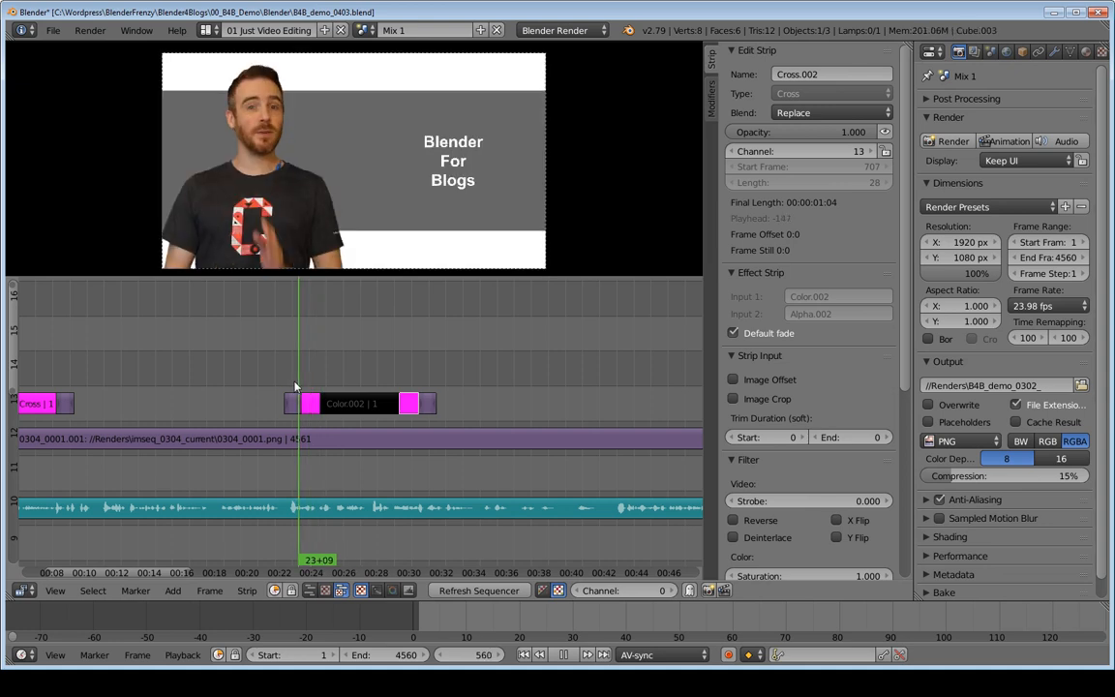
{"action": "key", "text": "alt+a"}
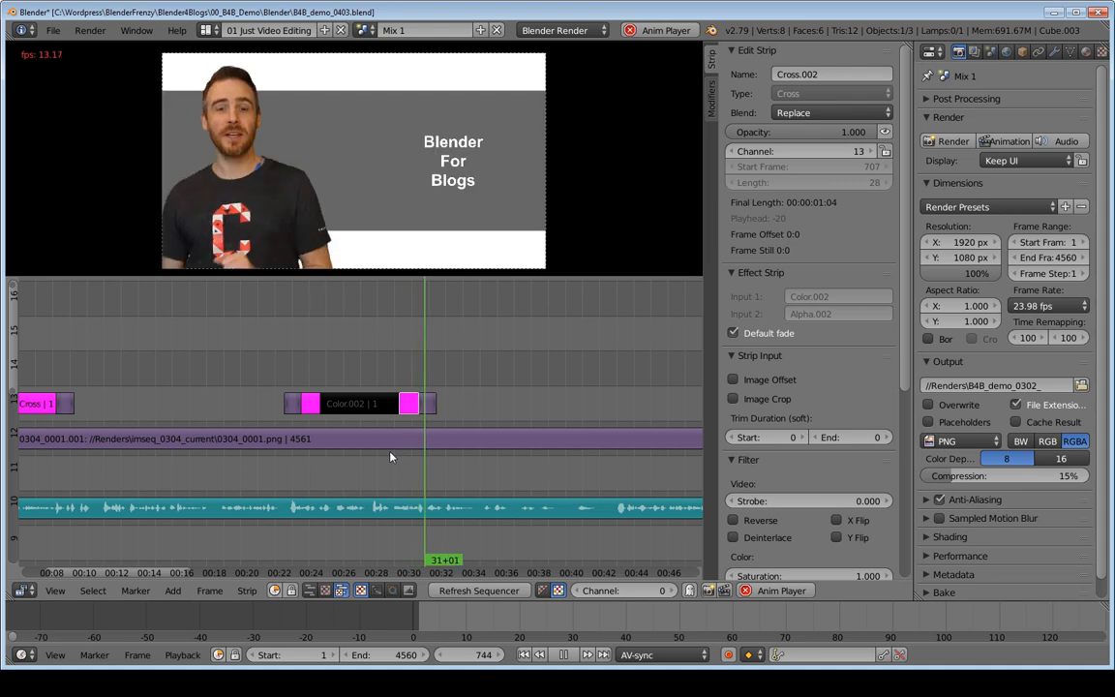
{"action": "key", "text": "alt+a"}
Step: Set the new Cross strip's blend mode to Over Drop, then play back and scrub through the fade from black
{"action": "left_click", "coordinate": [813, 113]}
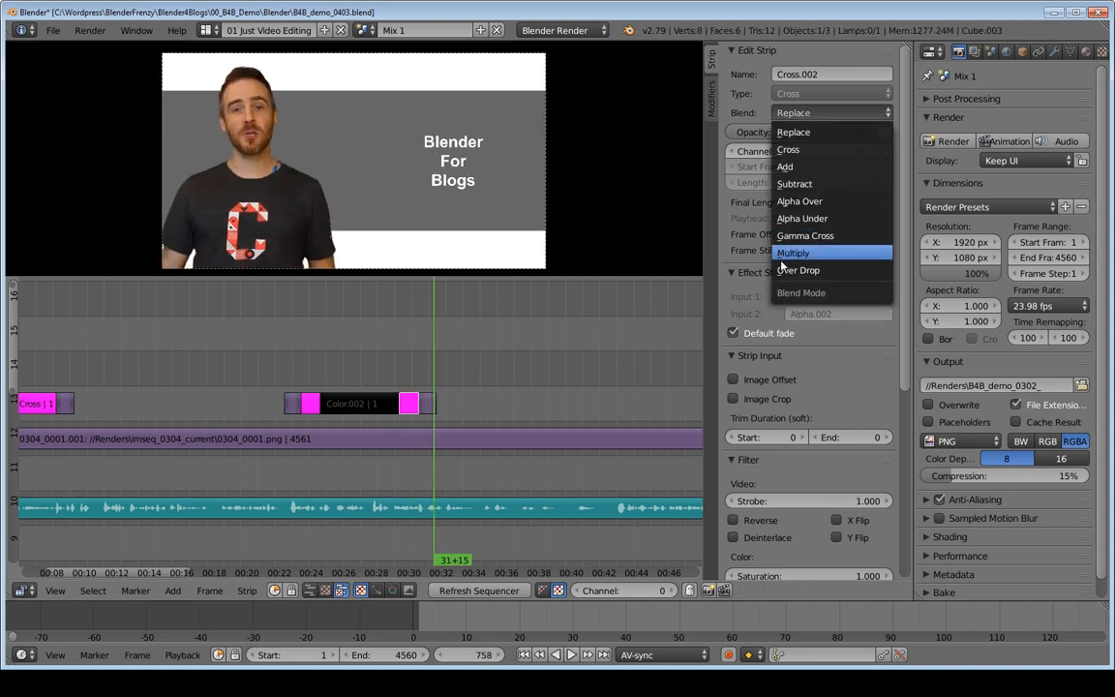
{"action": "left_click", "coordinate": [797, 271]}
{"action": "left_click", "coordinate": [381, 354]}
{"action": "key", "text": "alt+a"}
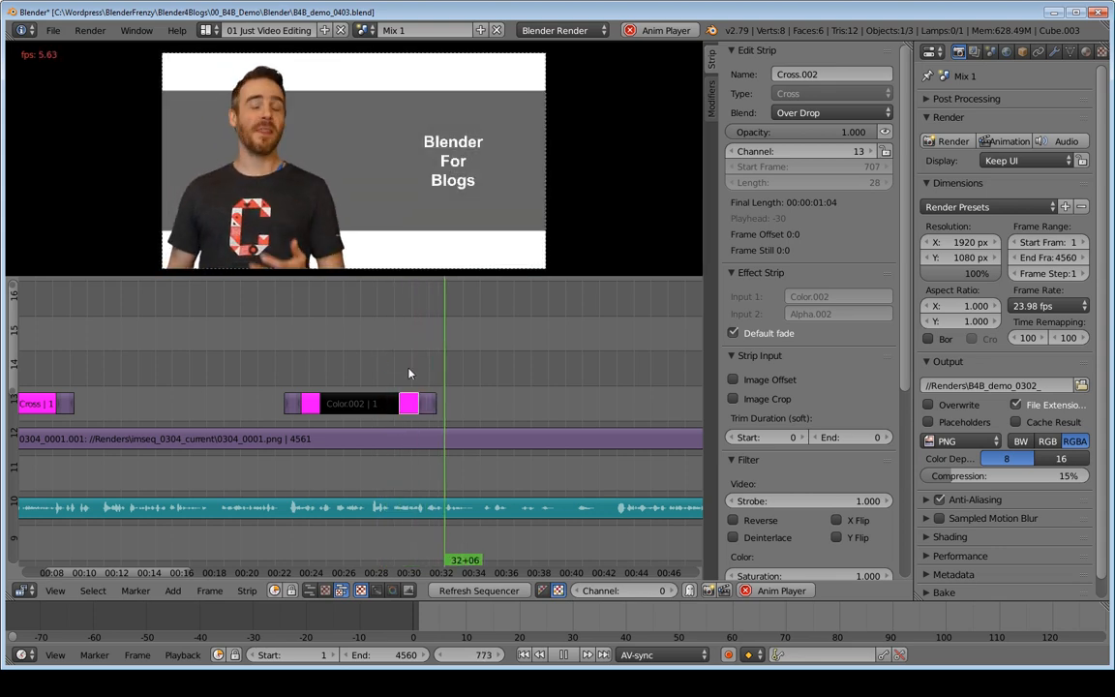
{"action": "key", "text": "alt+a"}
{"action": "middle_click_drag", "start_coordinate": [506, 376], "coordinate": [390, 387], "text": "ctrl"}
{"action": "middle_click_drag", "start_coordinate": [379, 384], "coordinate": [522, 377]}
{"action": "middle_click_drag", "start_coordinate": [522, 377], "coordinate": [494, 386], "text": "ctrl"}
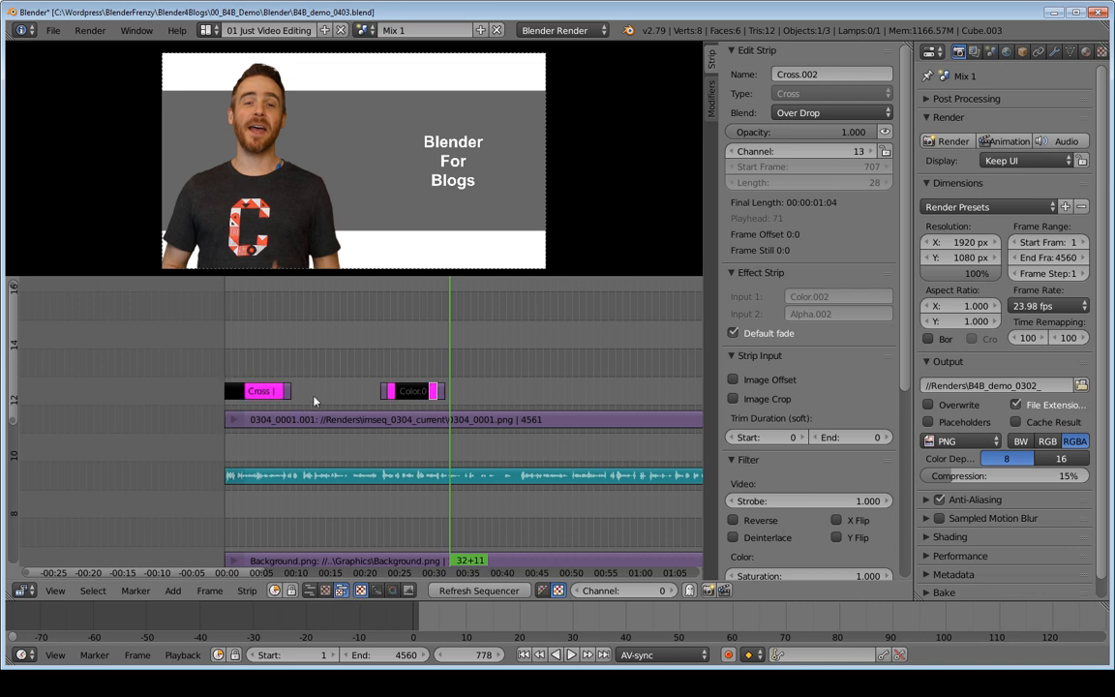
{"action": "middle_click_drag", "start_coordinate": [305, 399], "coordinate": [250, 350], "text": "ctrl"}
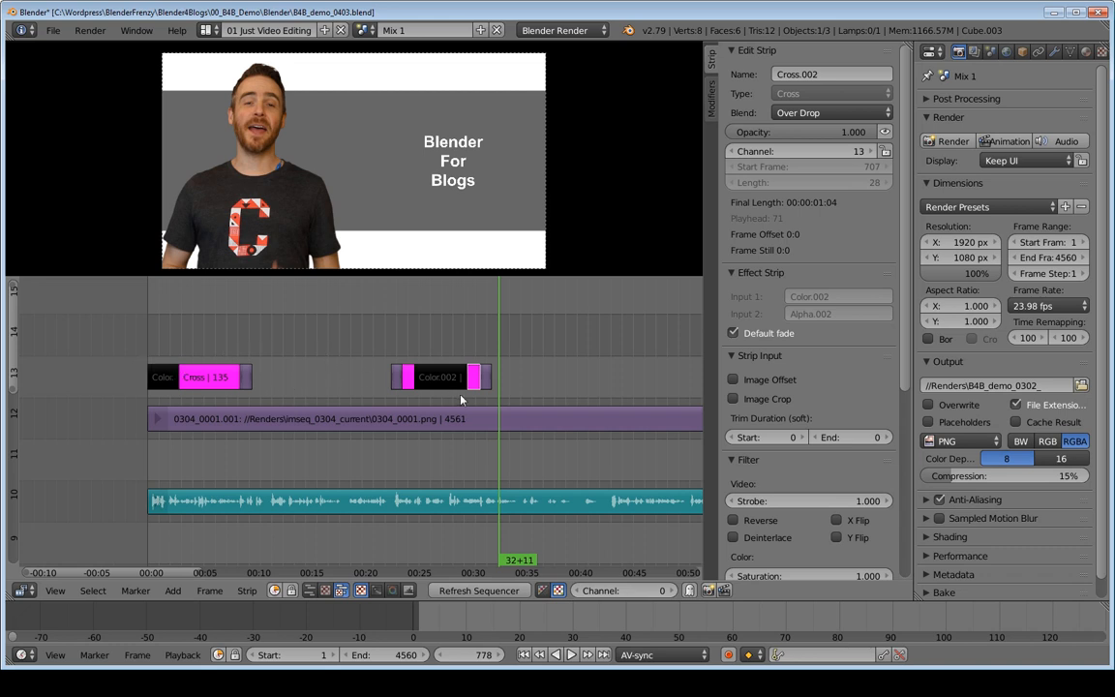
Step: Change the second color strip's color from black to blue (R 0.248, G 0.202, B 0.861) and play back the fades
{"action": "right_click", "coordinate": [428, 378]}
{"action": "left_click", "coordinate": [447, 349]}
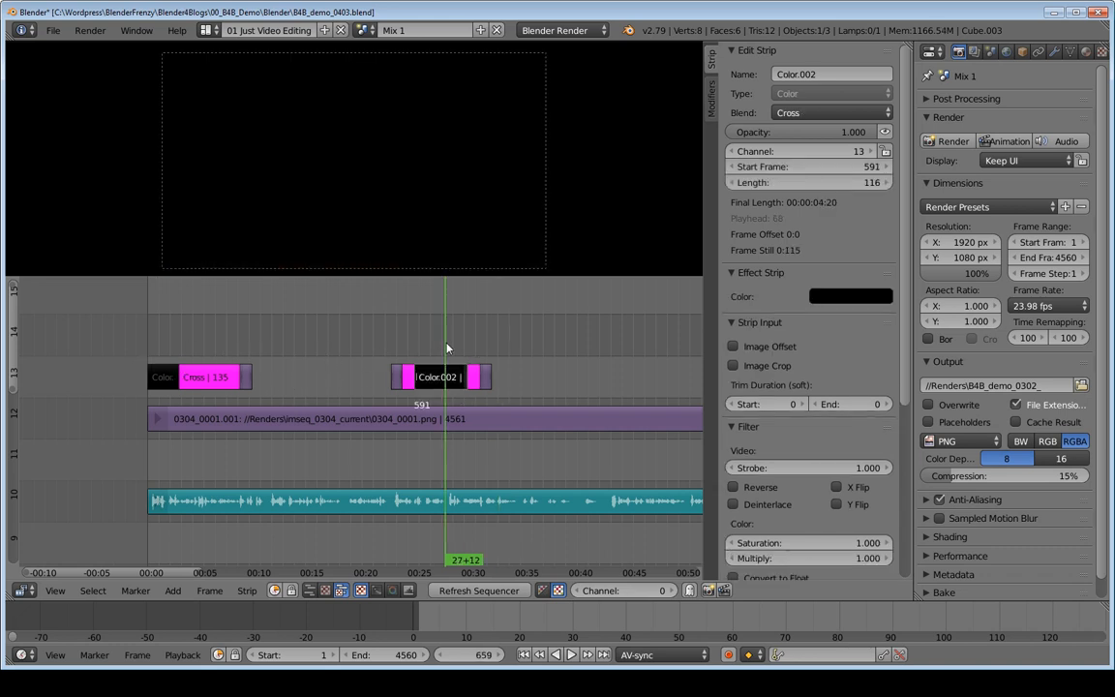
{"action": "left_click", "coordinate": [847, 300]}
{"action": "left_click_drag", "start_coordinate": [946, 194], "coordinate": [946, 95]}
{"action": "left_click_drag", "start_coordinate": [914, 136], "coordinate": [920, 116]}
{"action": "key", "text": "shift+alt+a"}
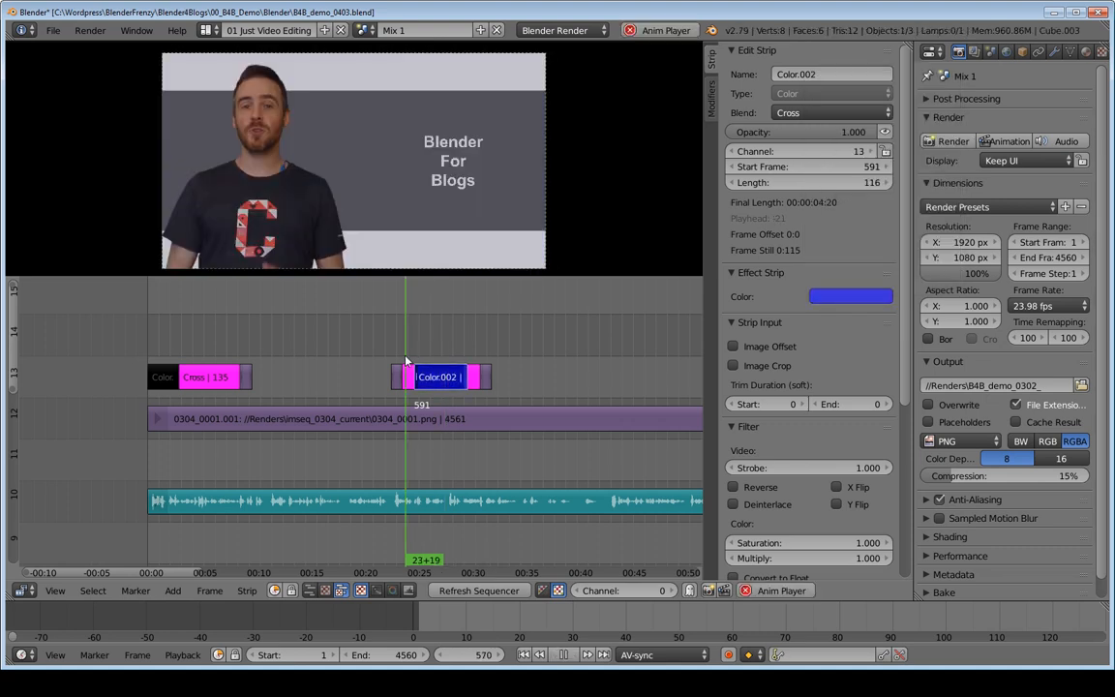
{"action": "left_click", "coordinate": [468, 352]}
{"action": "key", "text": "alt+a"}
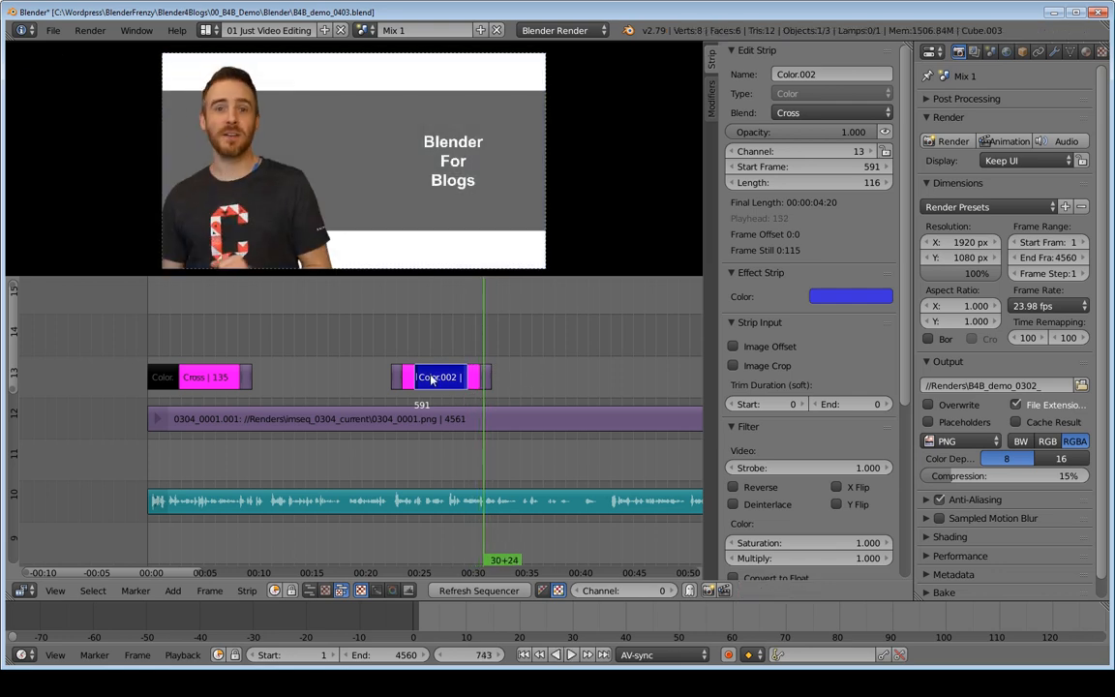
Step: Set the second color strip's color to white and play back the fade from the preceding alpha strip at frame 539
{"action": "left_click", "coordinate": [850, 296]}
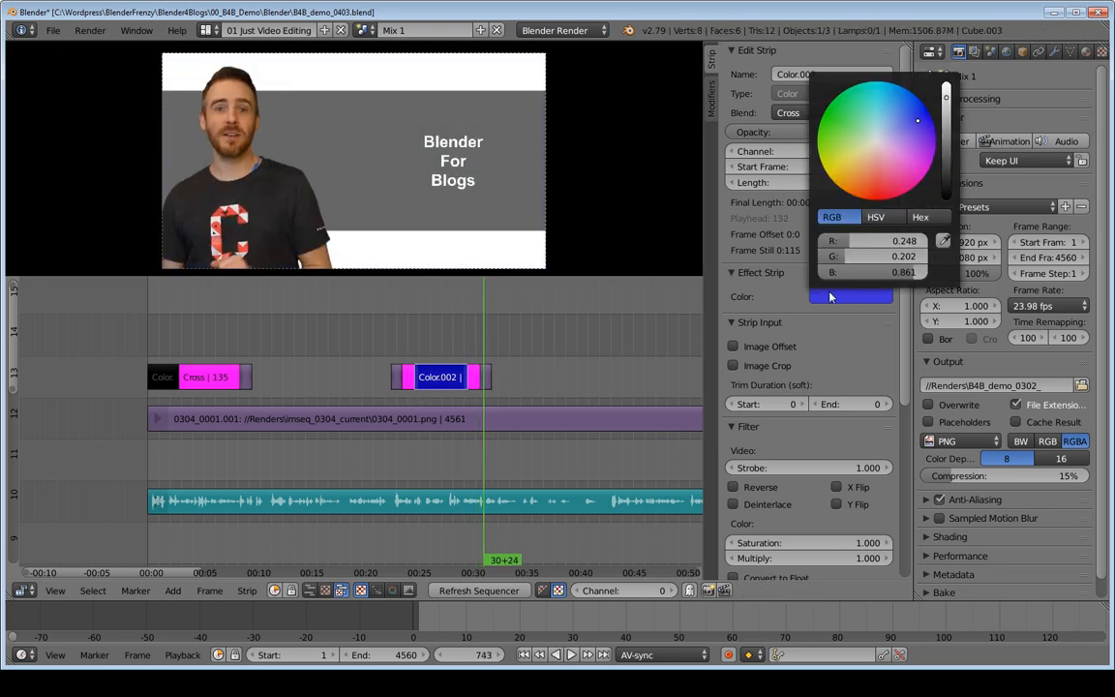
{"action": "left_click", "coordinate": [946, 90]}
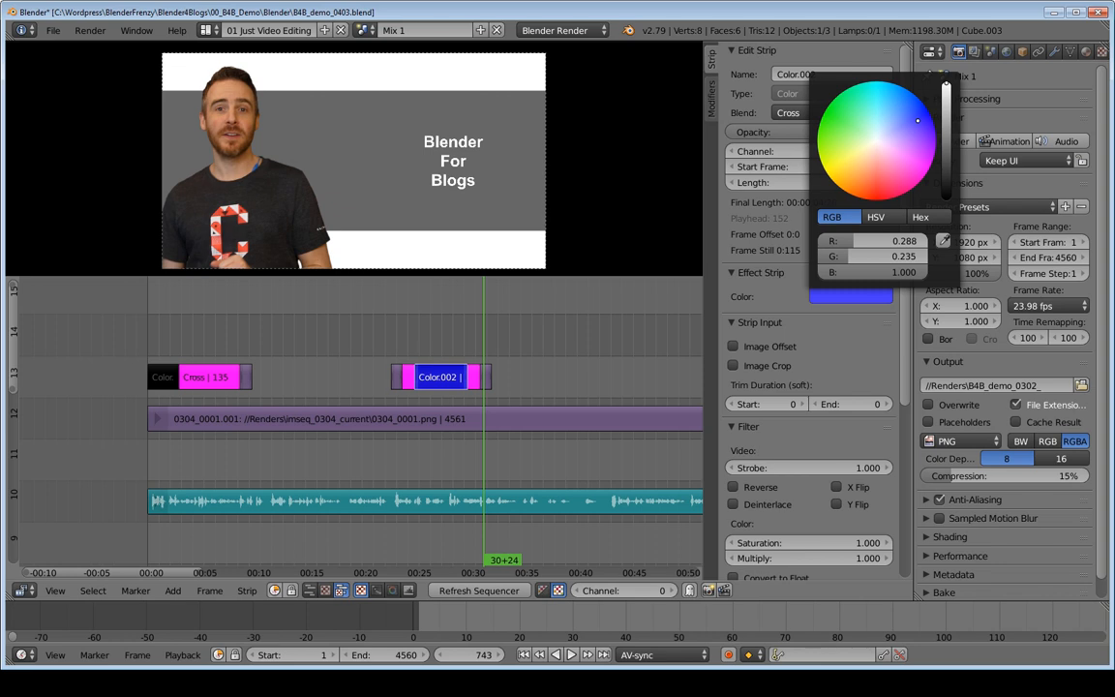
{"action": "left_click_drag", "start_coordinate": [918, 121], "coordinate": [882, 138]}
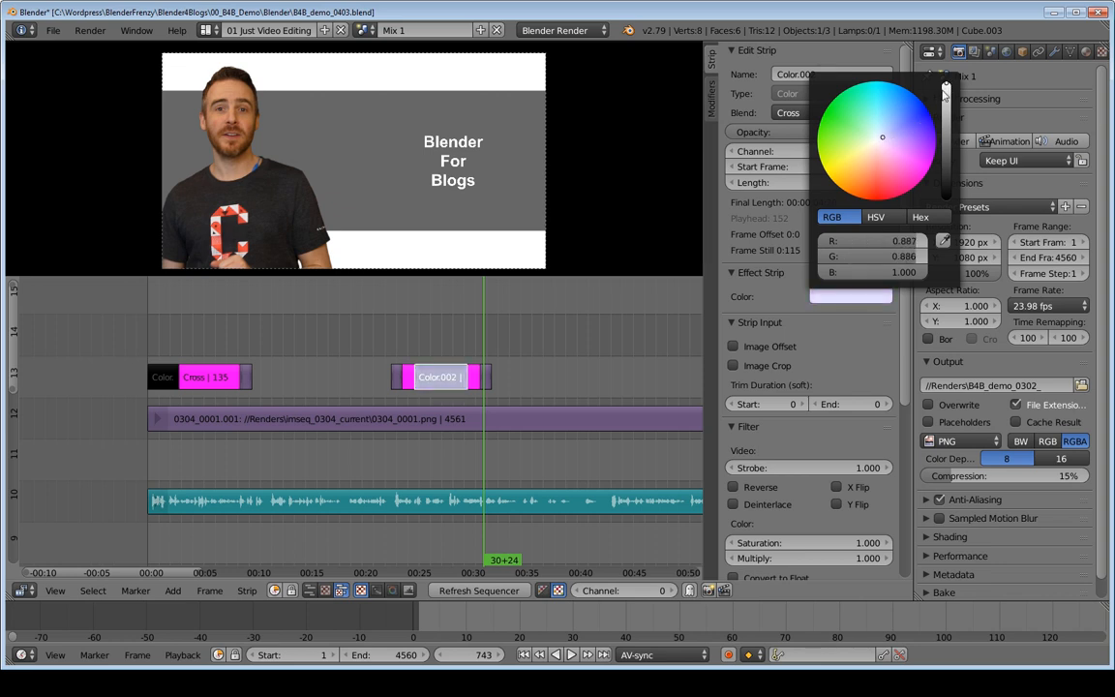
{"action": "mouse_move", "coordinate": [946, 87]}
{"action": "left_mouse_down"}
{"action": "mouse_move", "coordinate": [947, 200]}
{"action": "mouse_move", "coordinate": [946, 86]}
{"action": "left_mouse_up"}
{"action": "left_click", "coordinate": [871, 296]}
{"action": "left_click", "coordinate": [392, 369]}
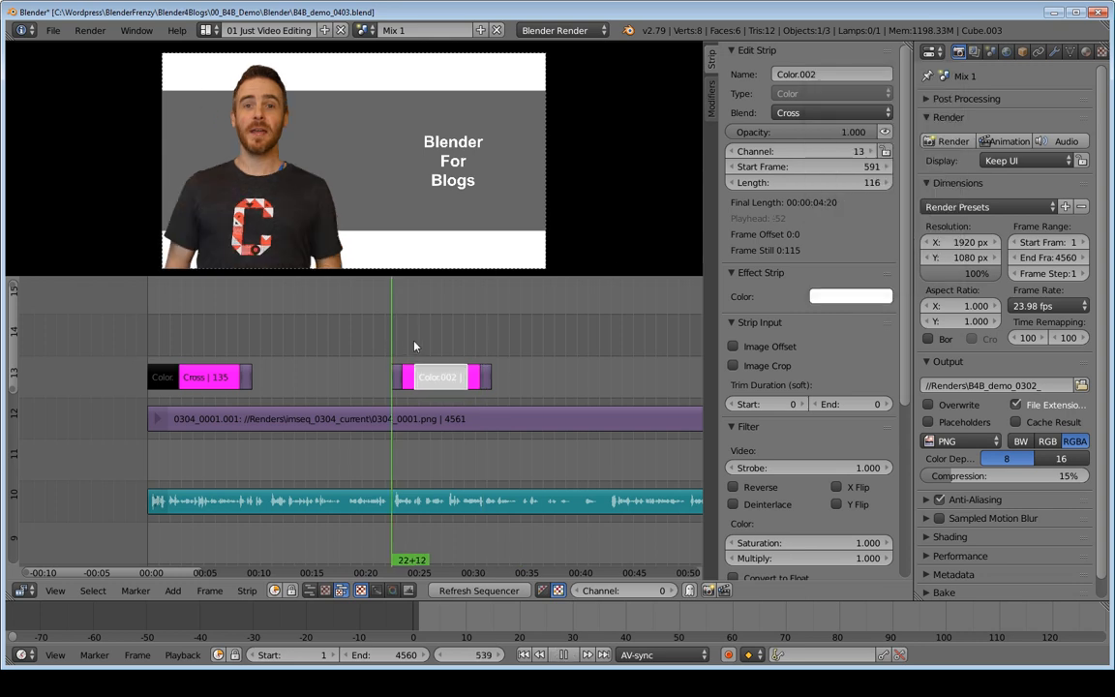
{"action": "key", "text": "alt+a"}
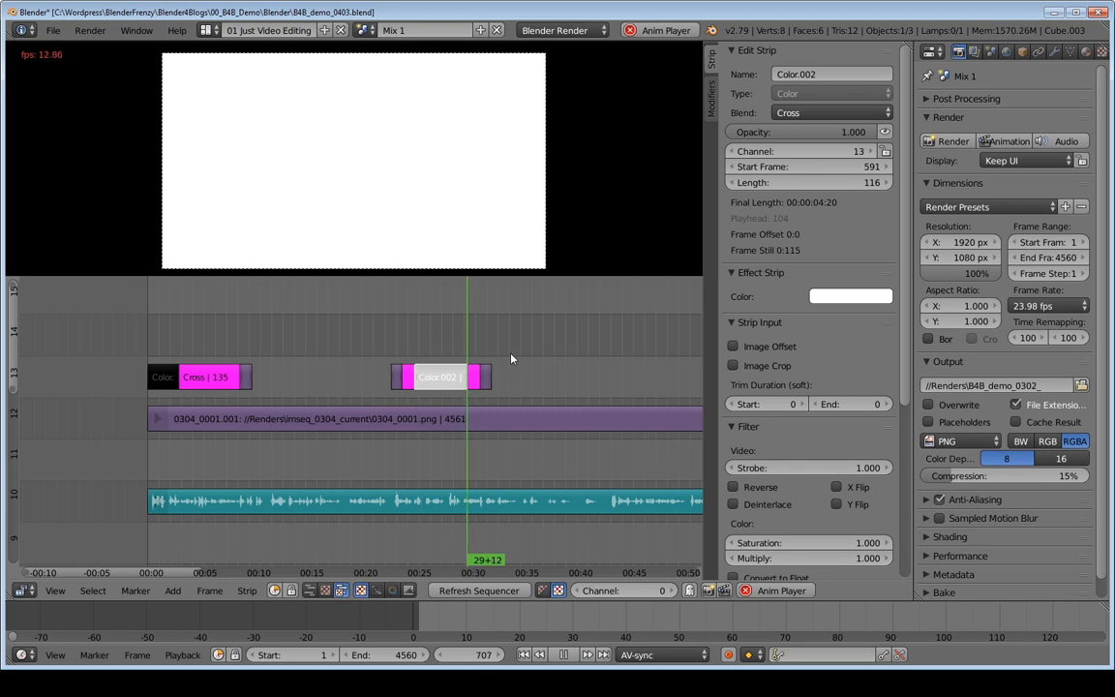
Step: Move the 0304_0001.001 image sequence strip on channel 12 so it starts at frame 38
{"action": "middle_click_drag", "start_coordinate": [523, 378], "coordinate": [495, 381], "text": "ctrl"}
{"action": "middle_click_drag", "start_coordinate": [339, 413], "coordinate": [364, 342], "text": "ctrl"}
{"action": "key", "text": "b"}
{"action": "left_click_drag", "start_coordinate": [346, 333], "coordinate": [405, 478]}
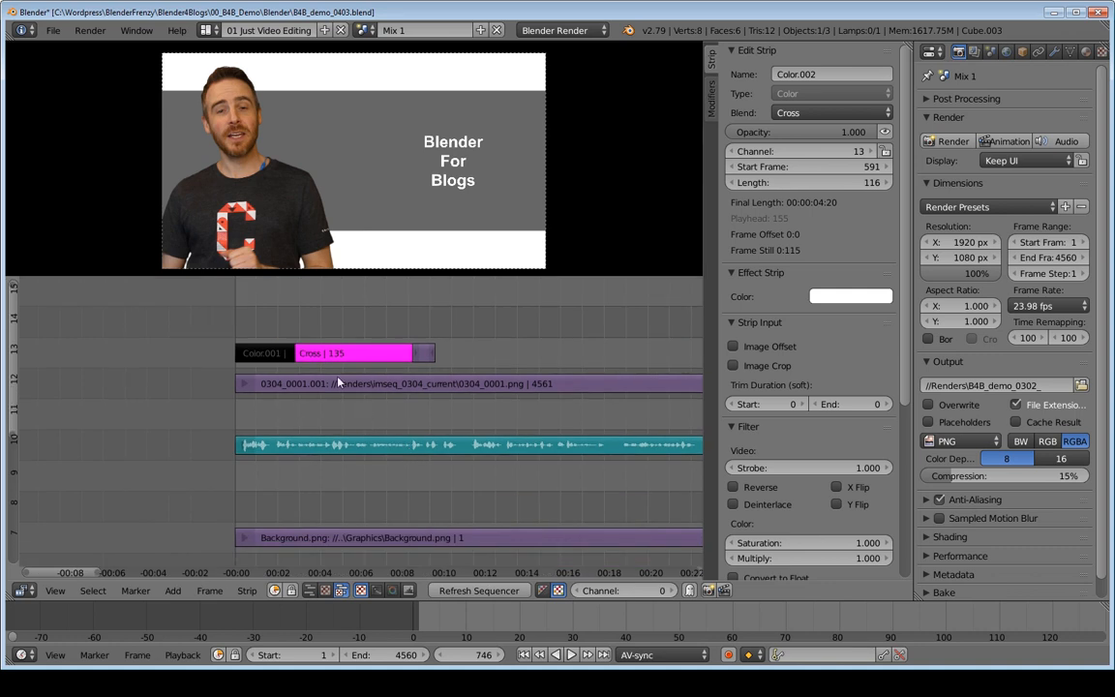
{"action": "left_click", "coordinate": [339, 384]}
{"action": "left_click", "coordinate": [305, 540]}
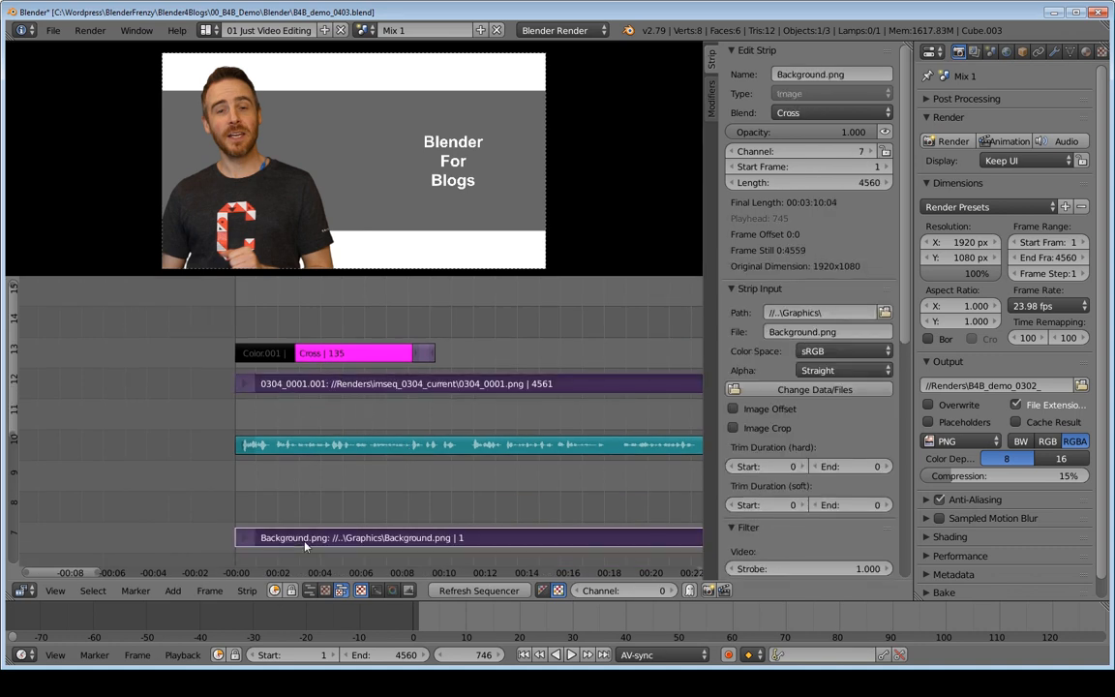
{"action": "left_click", "coordinate": [273, 385]}
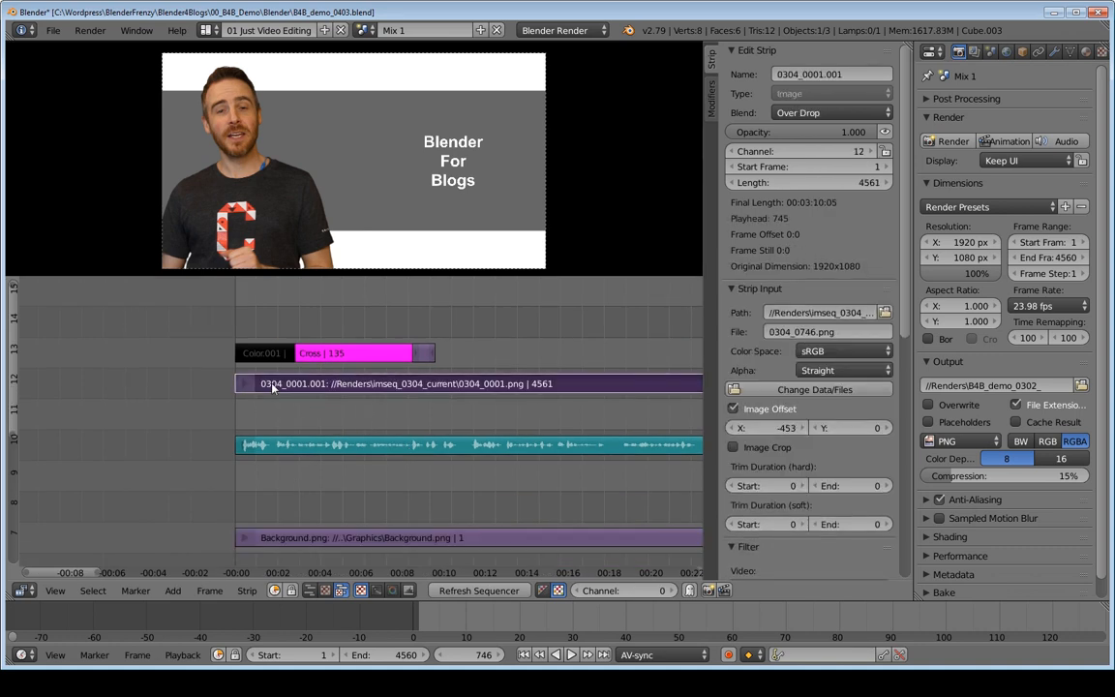
{"action": "right_click_drag", "start_coordinate": [273, 385], "coordinate": [306, 386]}
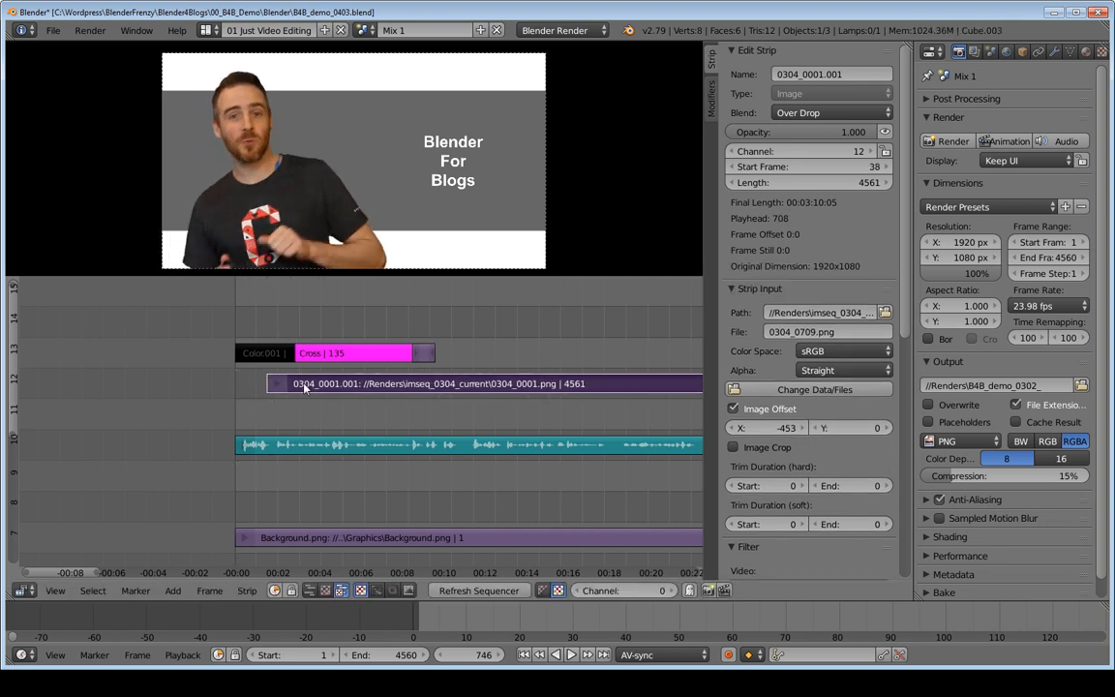
Step: Shorten the opening black color strip to 19 frames and move its following Alpha.png strip to start at frame 46
{"action": "left_click", "coordinate": [256, 327]}
{"action": "key", "text": "alt+a"}
{"action": "left_click_drag", "start_coordinate": [312, 330], "coordinate": [245, 330]}
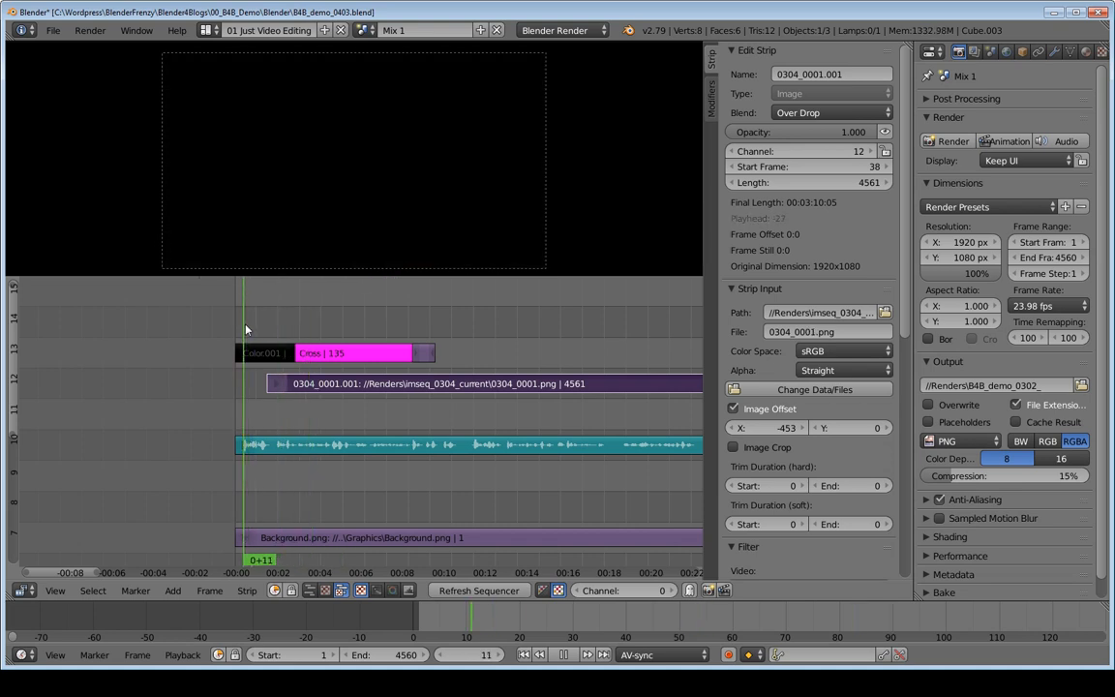
{"action": "key", "text": "alt+a"}
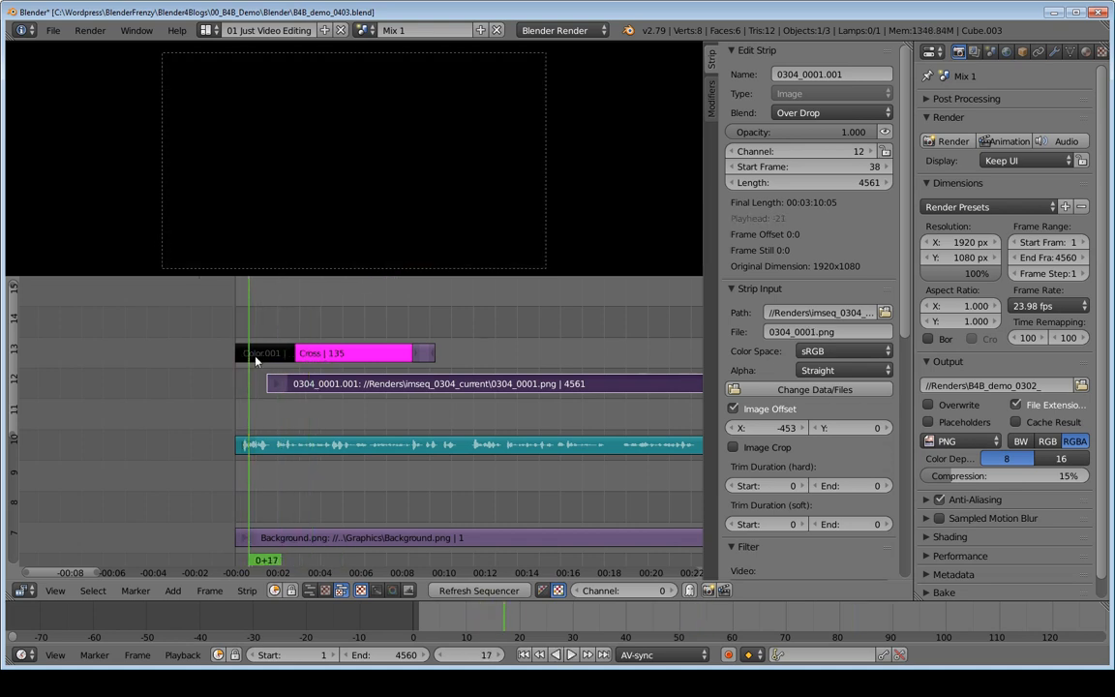
{"action": "right_click", "coordinate": [284, 356]}
{"action": "right_click_drag", "start_coordinate": [287, 356], "coordinate": [249, 356]}
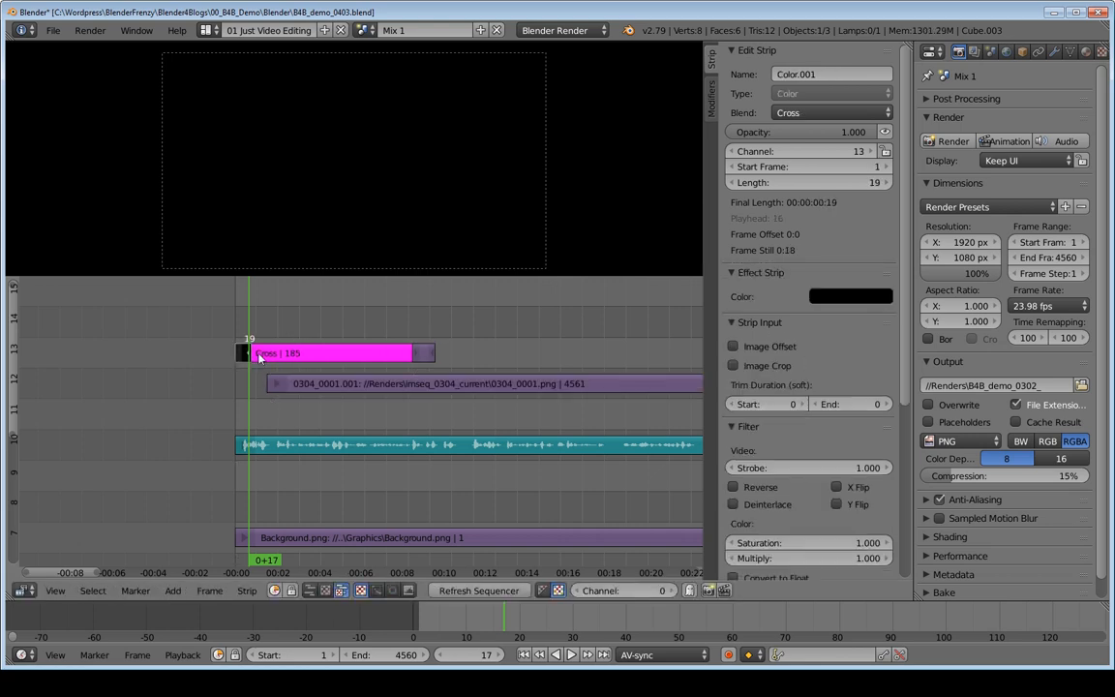
{"action": "right_click", "coordinate": [418, 356]}
{"action": "right_click_drag", "start_coordinate": [418, 357], "coordinate": [282, 364]}
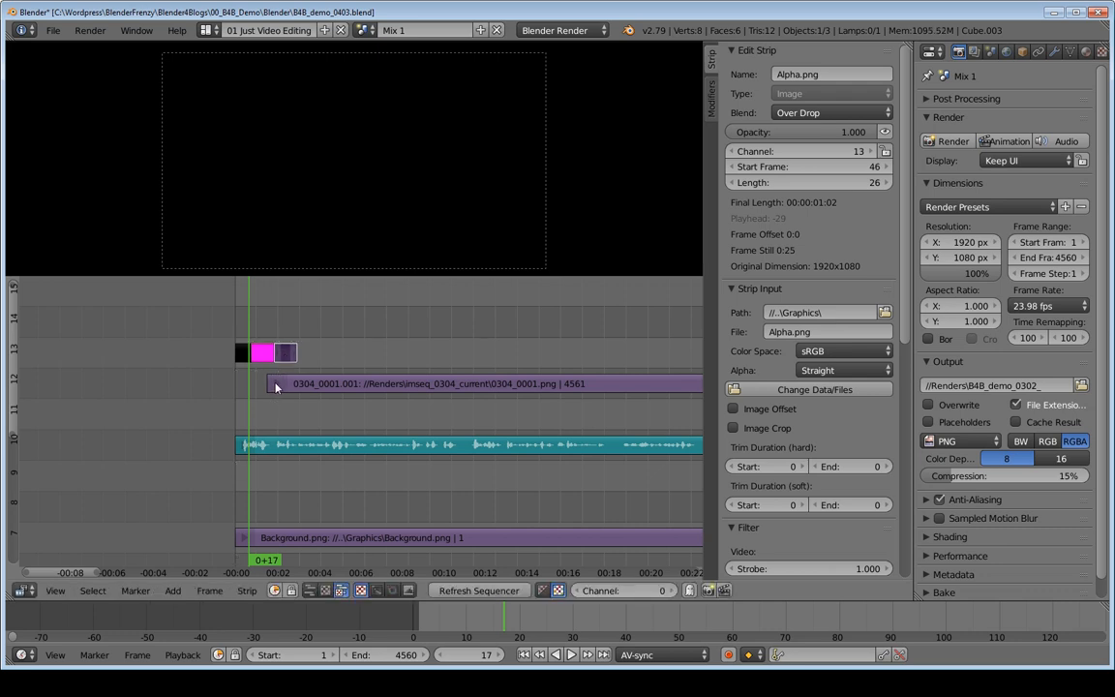
Step: Extend the start handle of the 0304_0001.001 strip back to frame 1 by snapping it to the playhead
{"action": "right_click", "coordinate": [277, 386]}
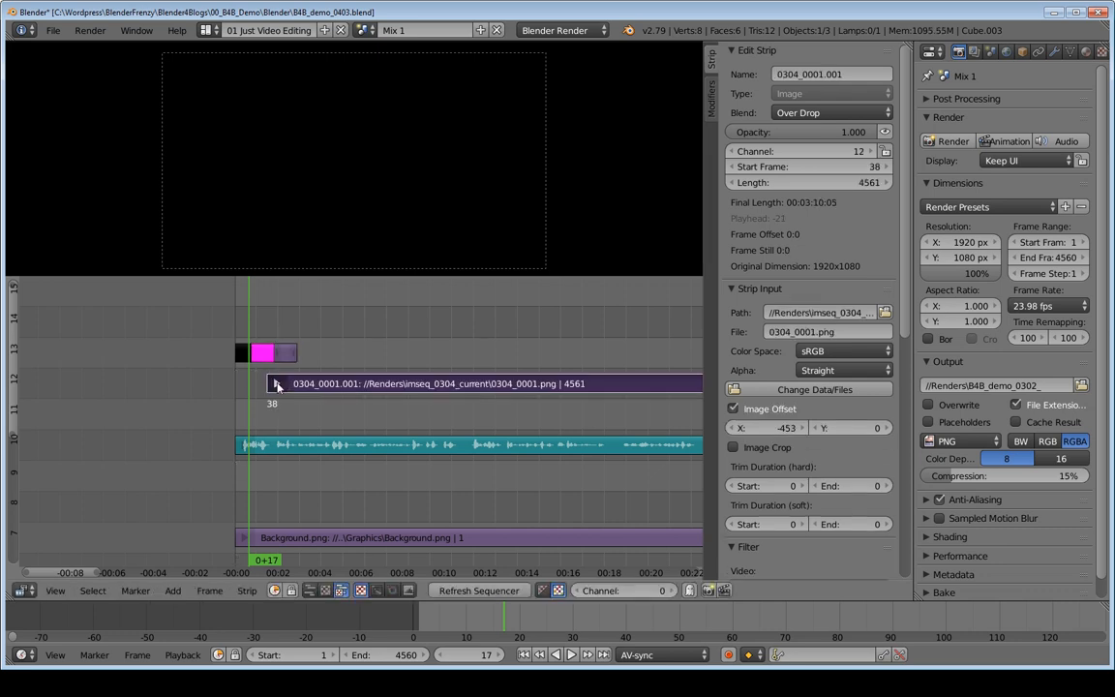
{"action": "key", "text": "shift+Left"}
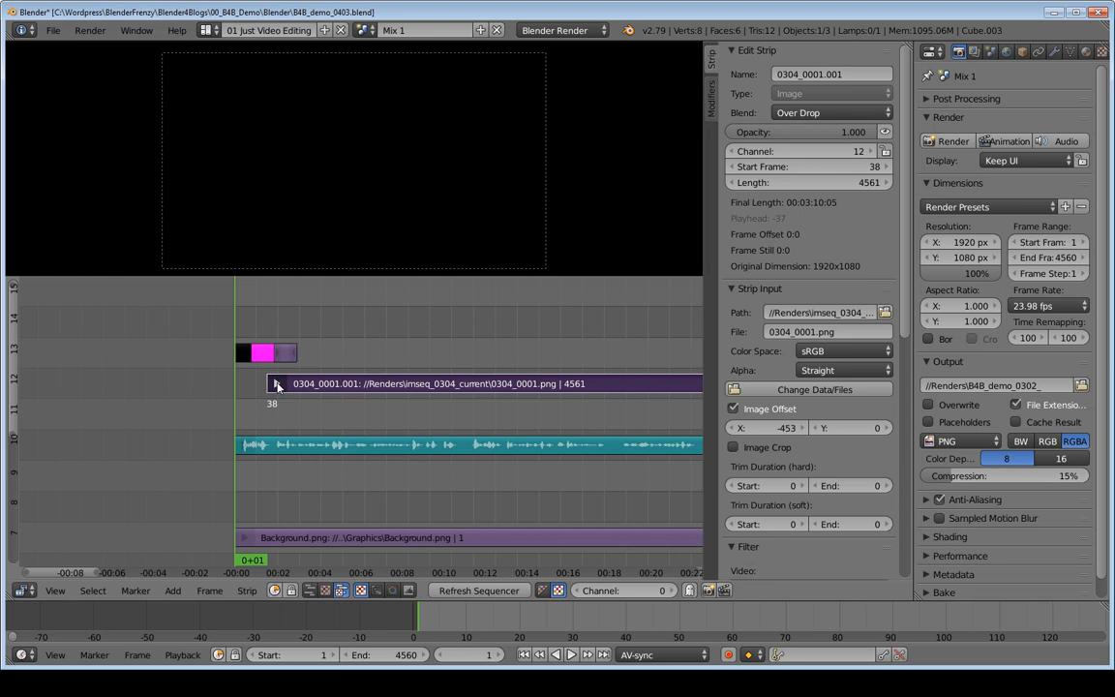
{"action": "key", "text": "shift+s"}
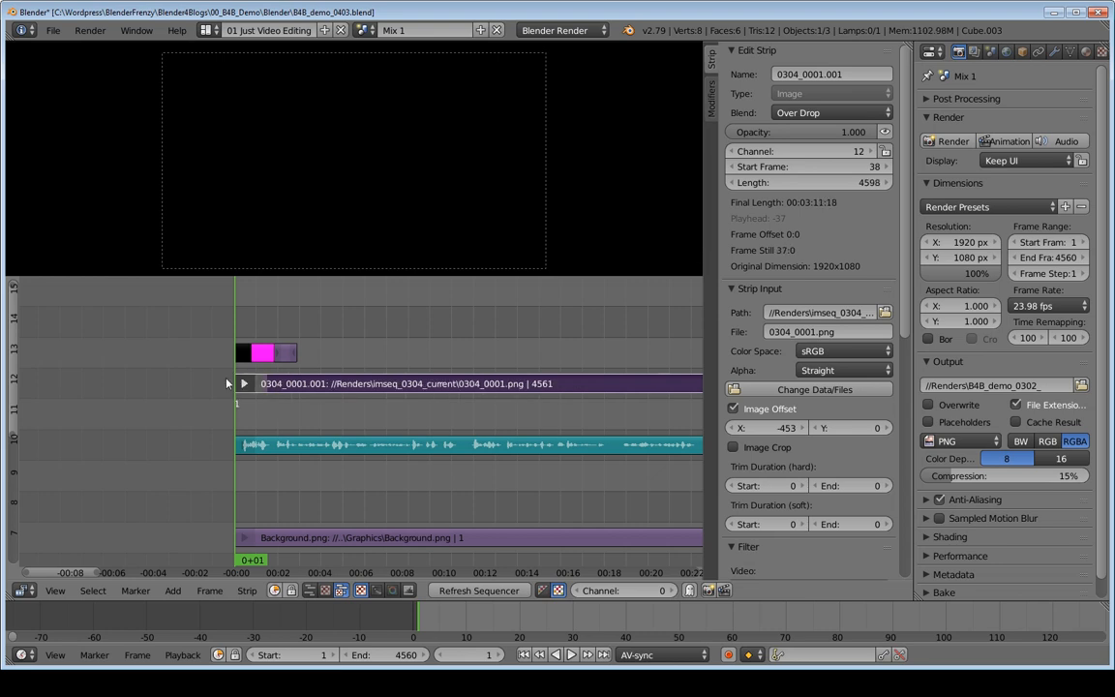
Step: Play back and scrub the opening fade from black with the image sequence's first frame held
{"action": "key", "text": "shift+b"}
{"action": "left_click_drag", "start_coordinate": [194, 291], "coordinate": [294, 437]}
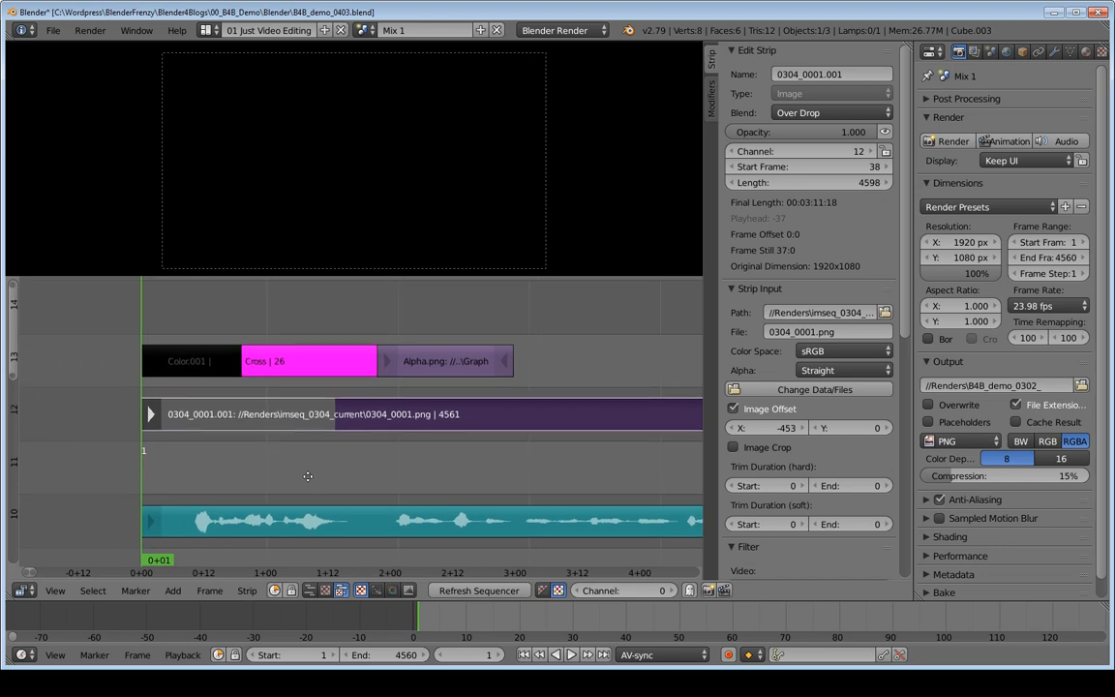
{"action": "key", "text": "alt+a"}
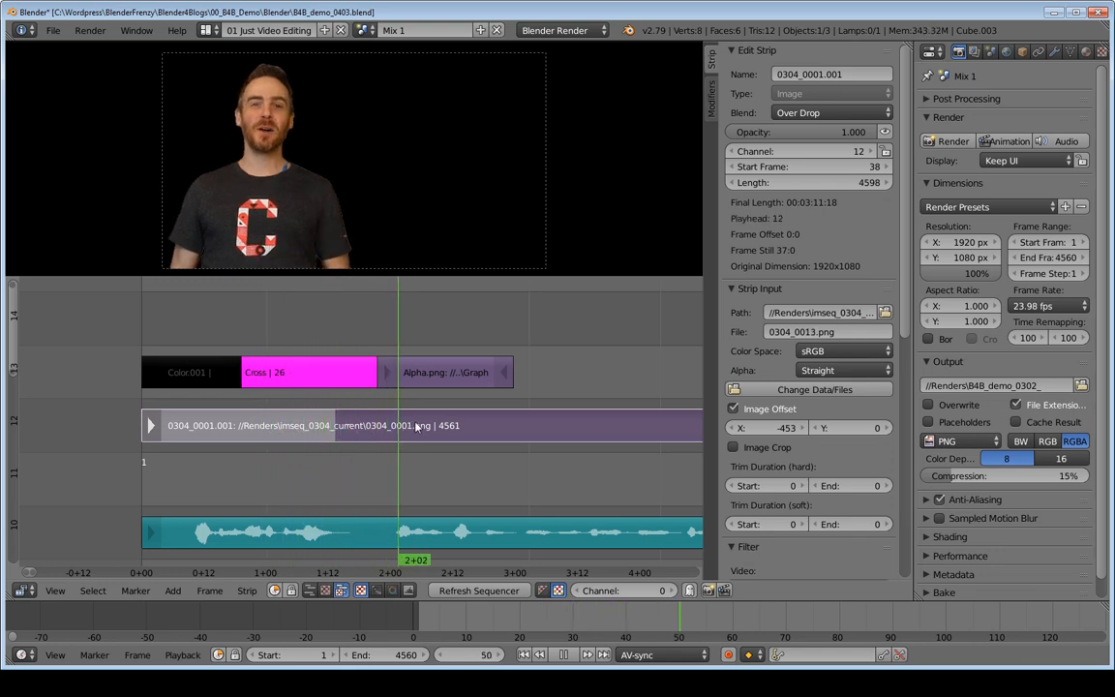
{"action": "left_click_drag", "start_coordinate": [441, 423], "coordinate": [152, 431]}
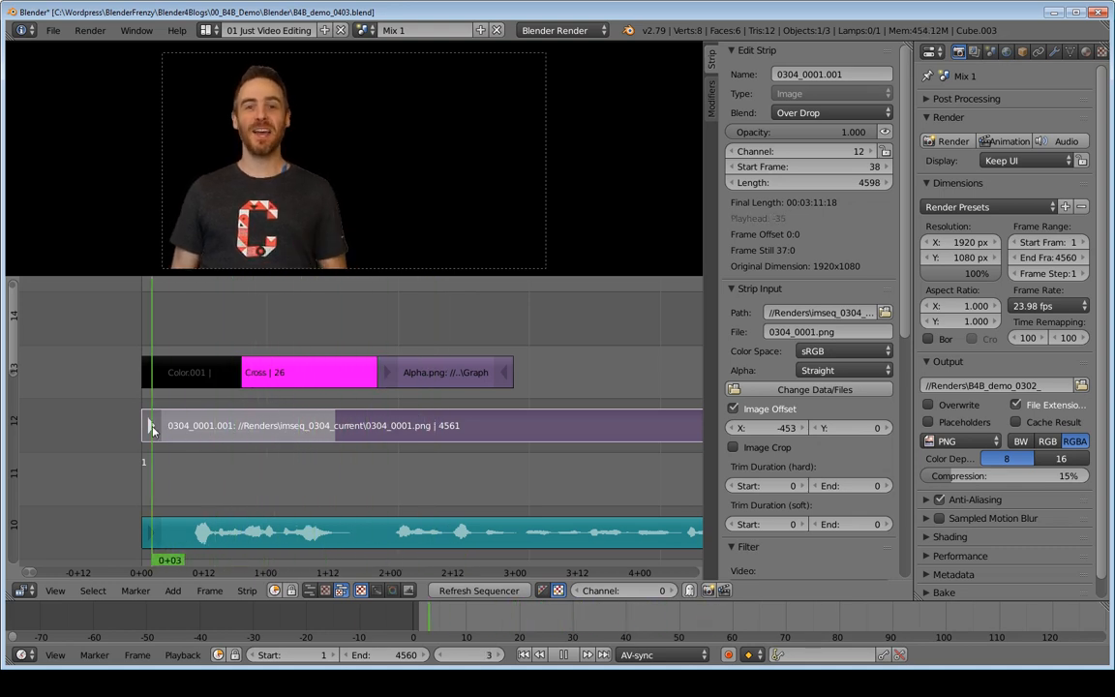
{"action": "key", "text": "shift+Left"}
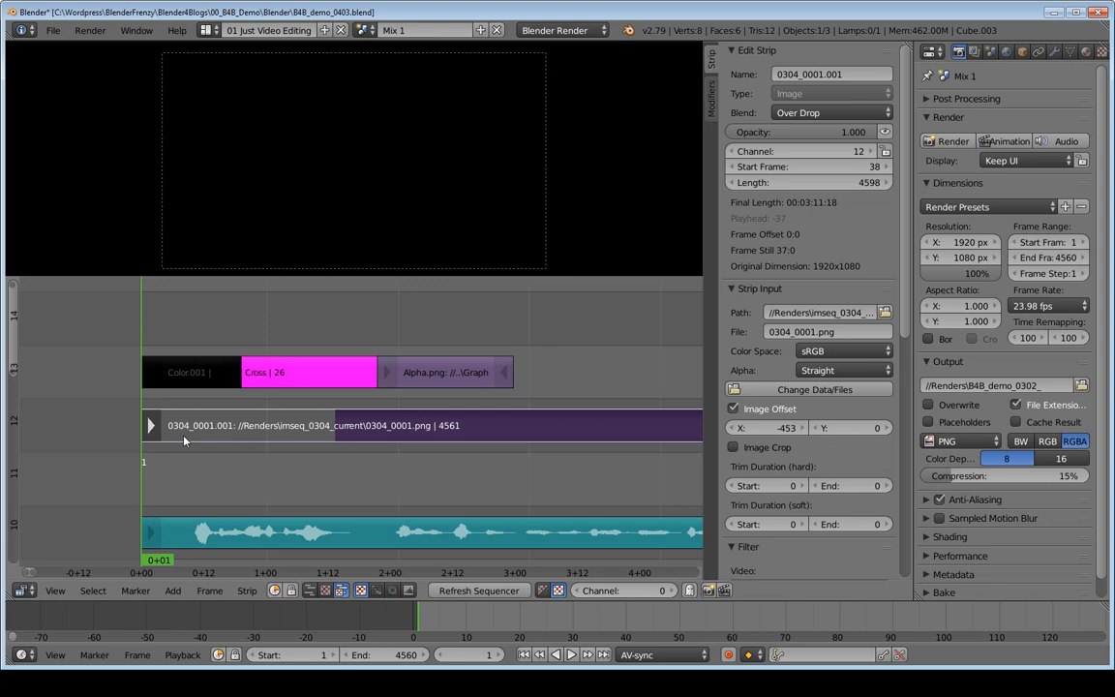
{"action": "key", "text": "alt+a"}
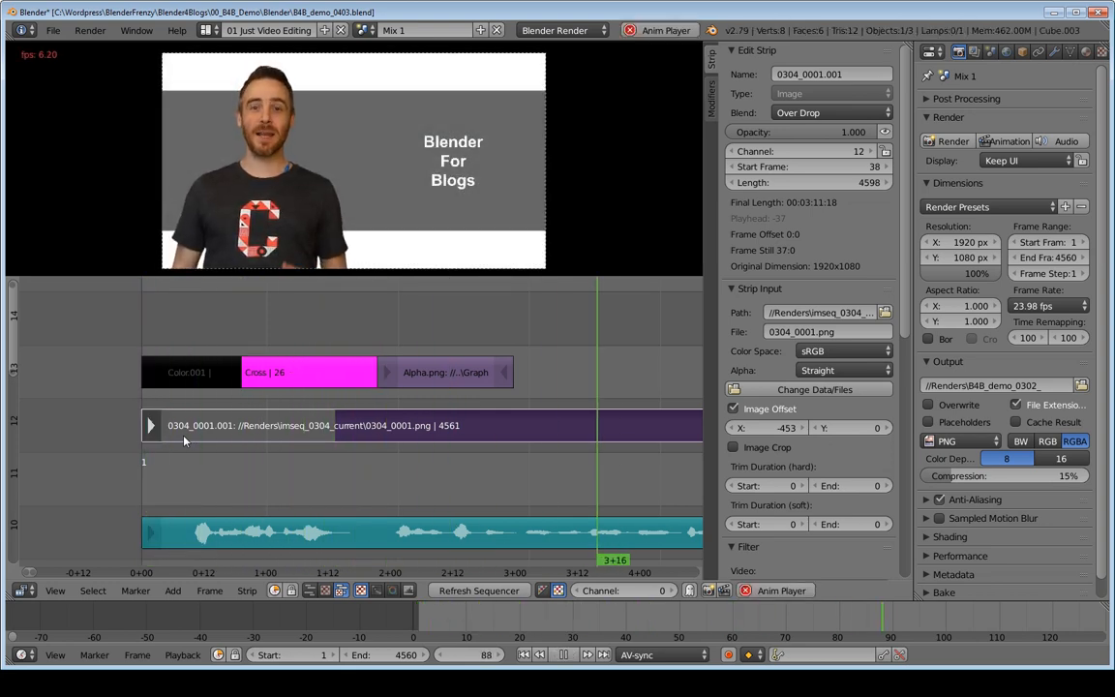
{"action": "key", "text": "alt+a"}
{"action": "middle_click_drag", "start_coordinate": [442, 439], "coordinate": [281, 452], "text": "ctrl"}
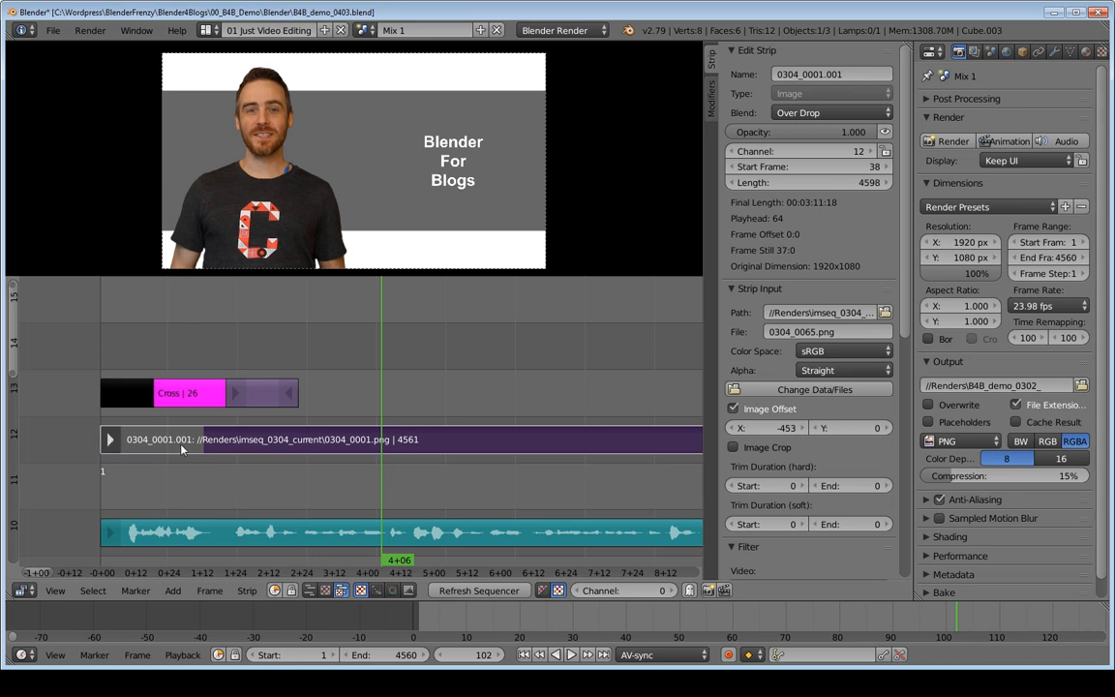
Step: Clear the strip offset of the 0304_0001.001 image sequence strip
{"action": "left_click", "coordinate": [258, 442]}
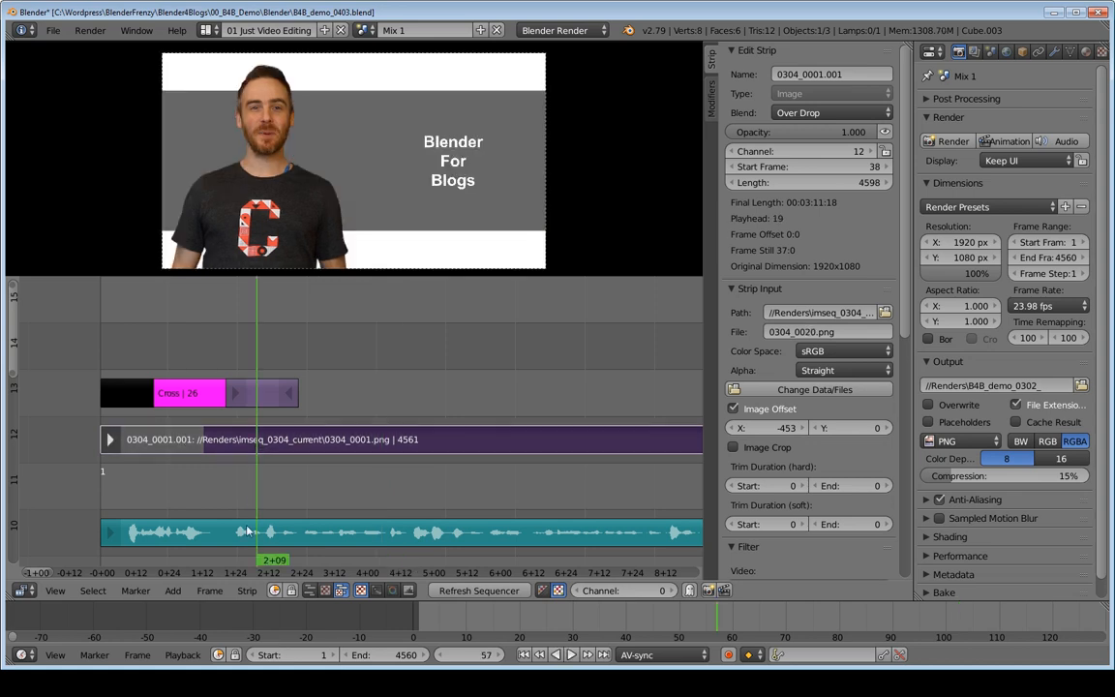
{"action": "left_click", "coordinate": [247, 591]}
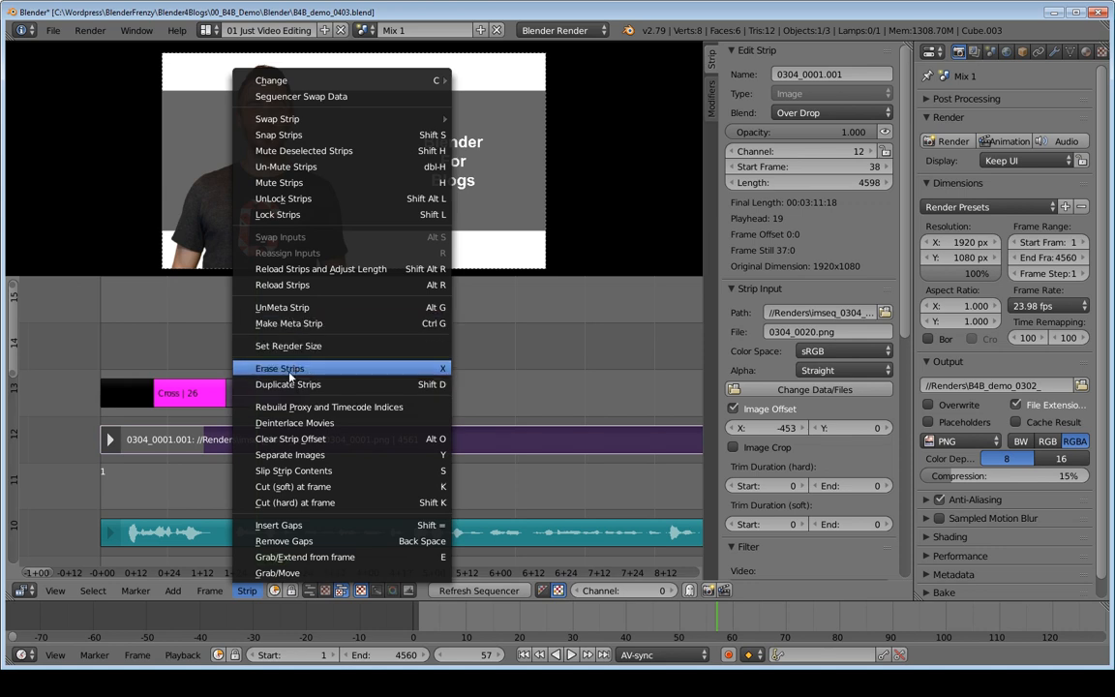
{"action": "left_click", "coordinate": [280, 440]}
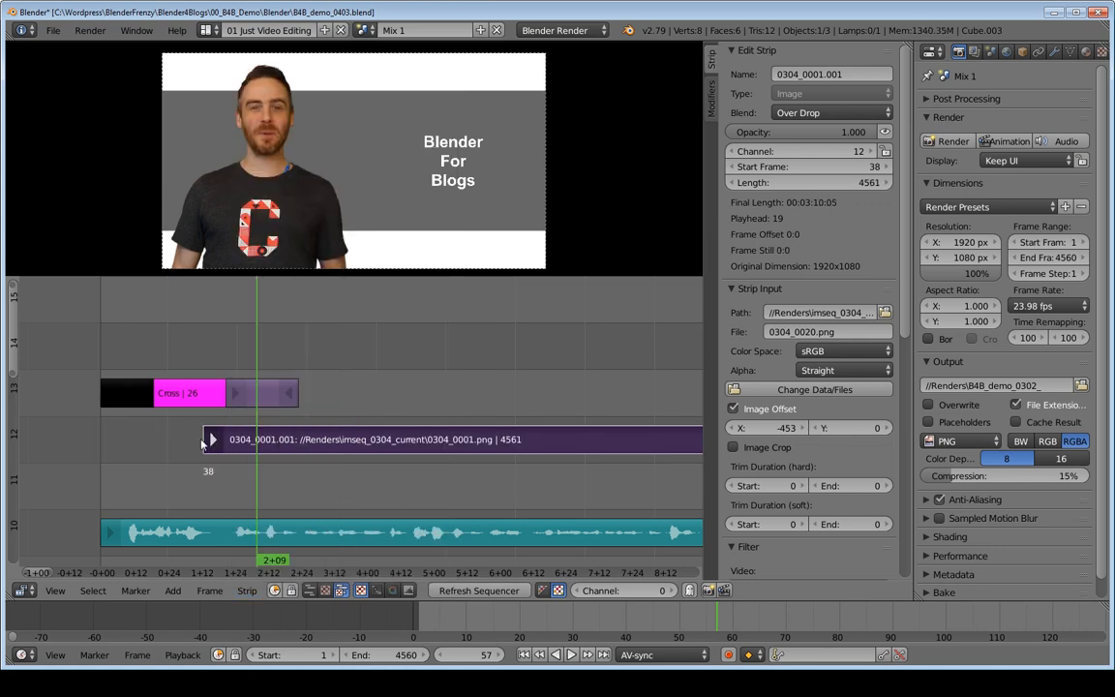
Step: Place the playhead at the image sequence's start, frame 38, and snap the sound strip on channel 10 to it
{"action": "key", "text": "Page_Down"}
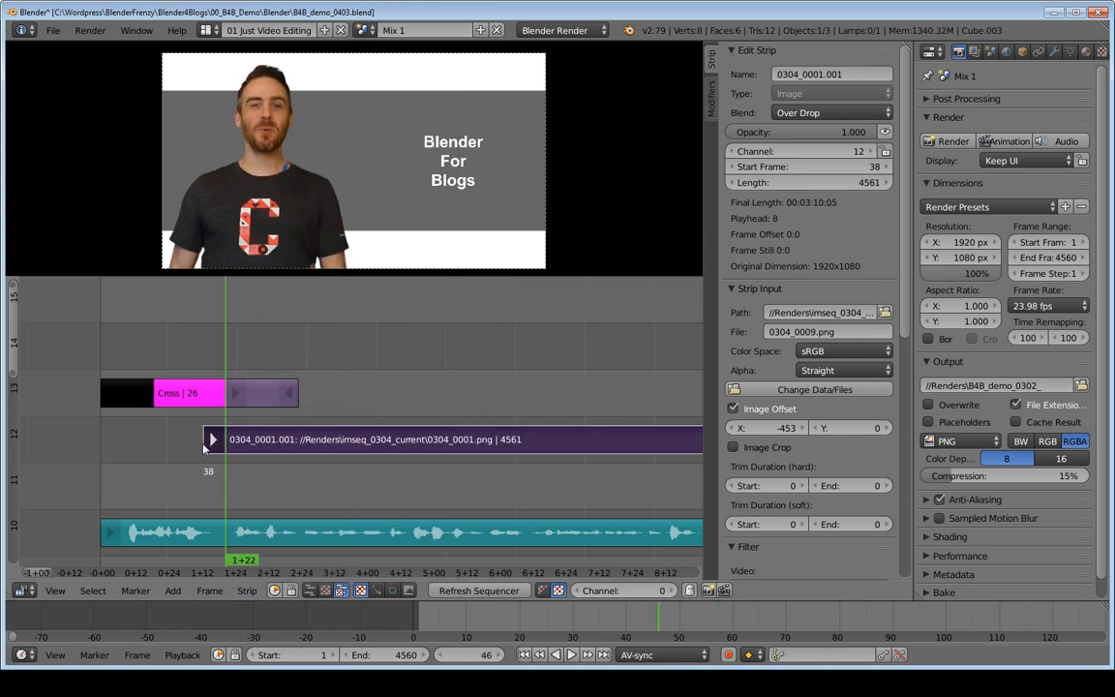
{"action": "key", "text": "Page_Down"}
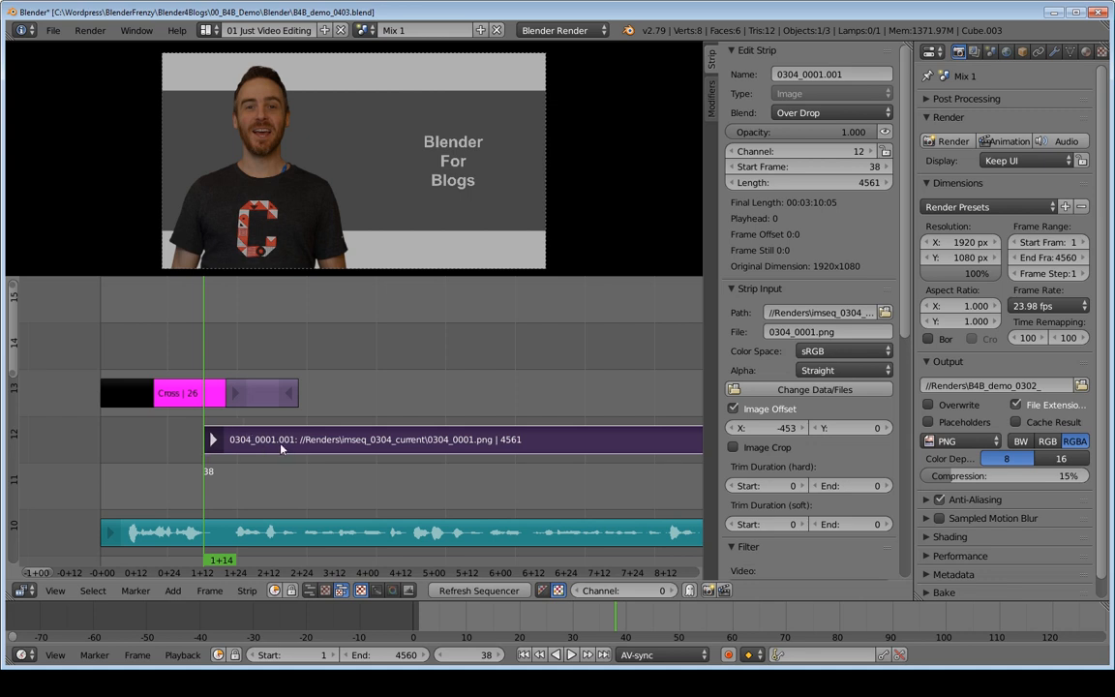
{"action": "left_click", "coordinate": [226, 531]}
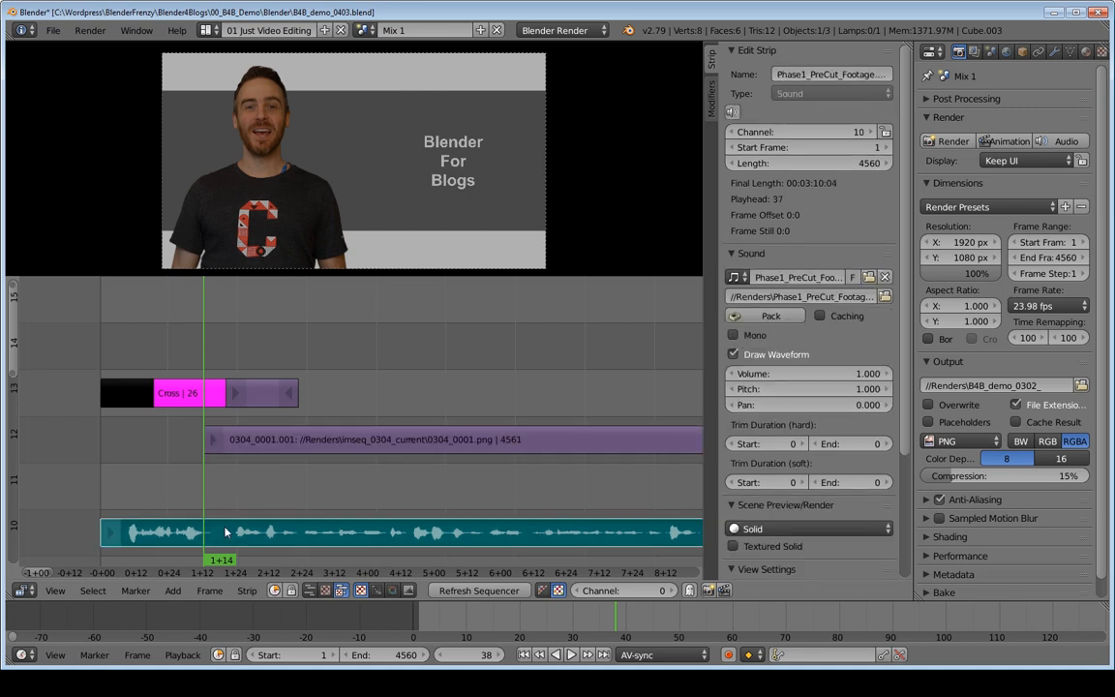
{"action": "key", "text": "shift+s"}
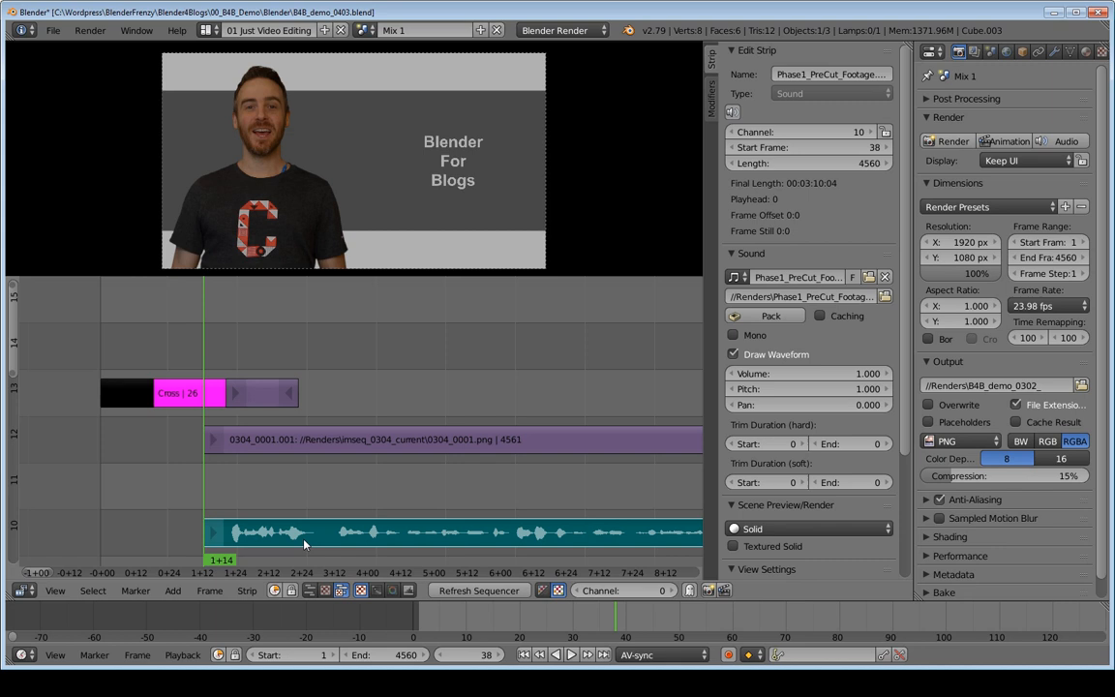
Step: Snap the image sequence strip's start handle back to frame 1 and play back the fade with the shifted sound
{"action": "left_click", "coordinate": [214, 441]}
{"action": "key", "text": "shift+Left"}
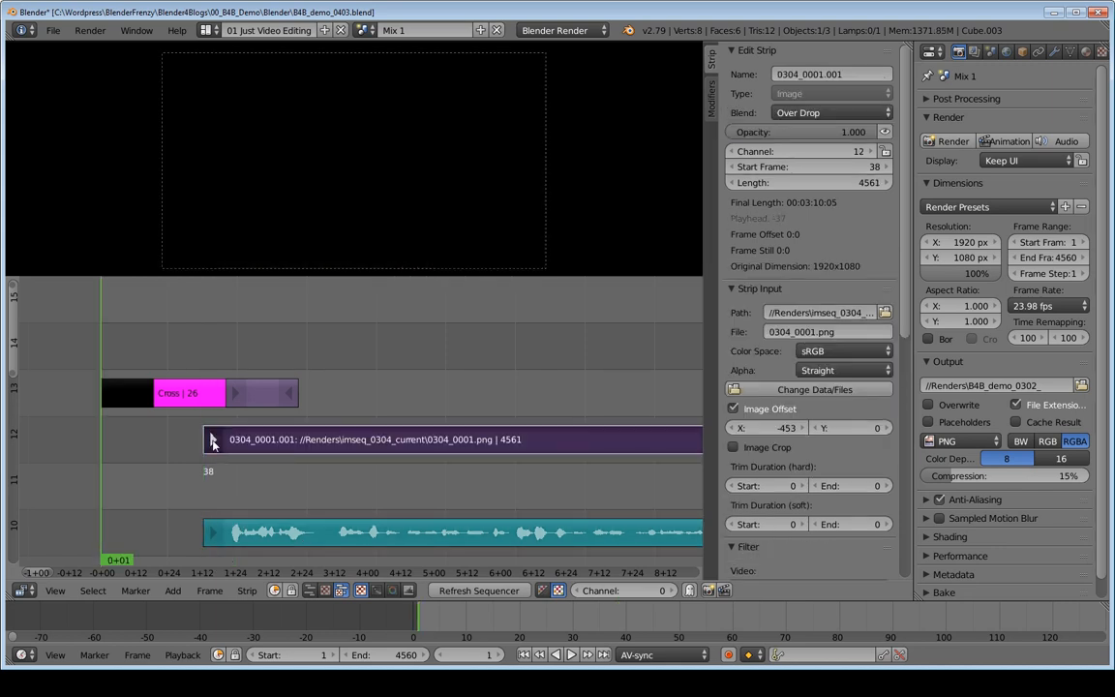
{"action": "key", "text": "shift+s"}
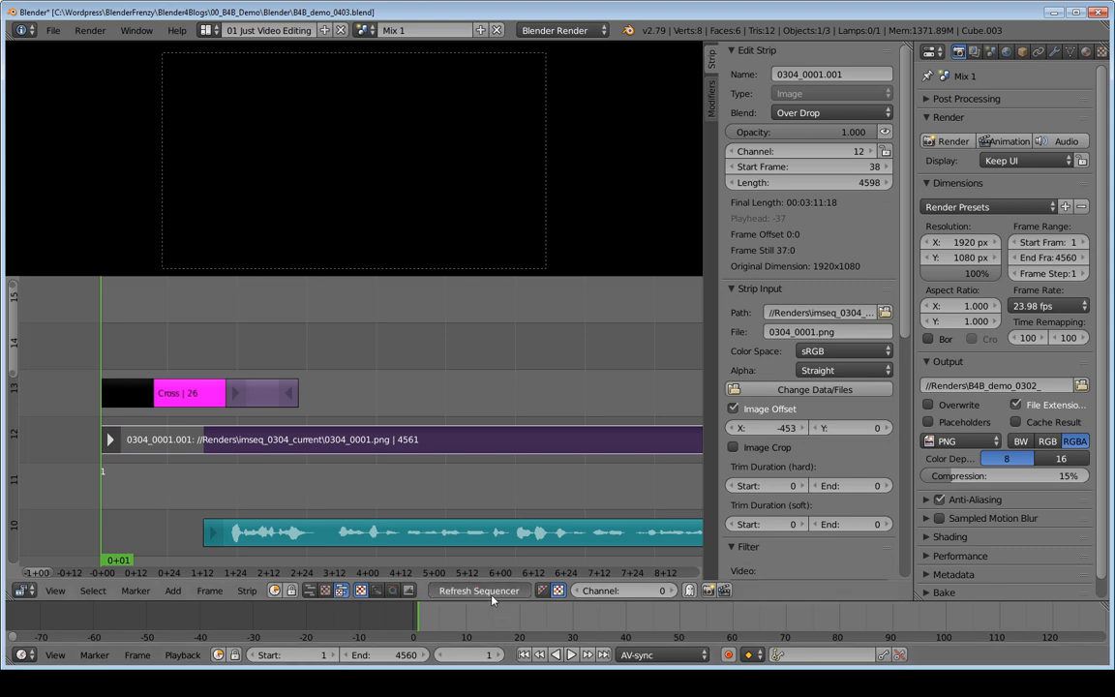
{"action": "key", "text": "alt+a"}
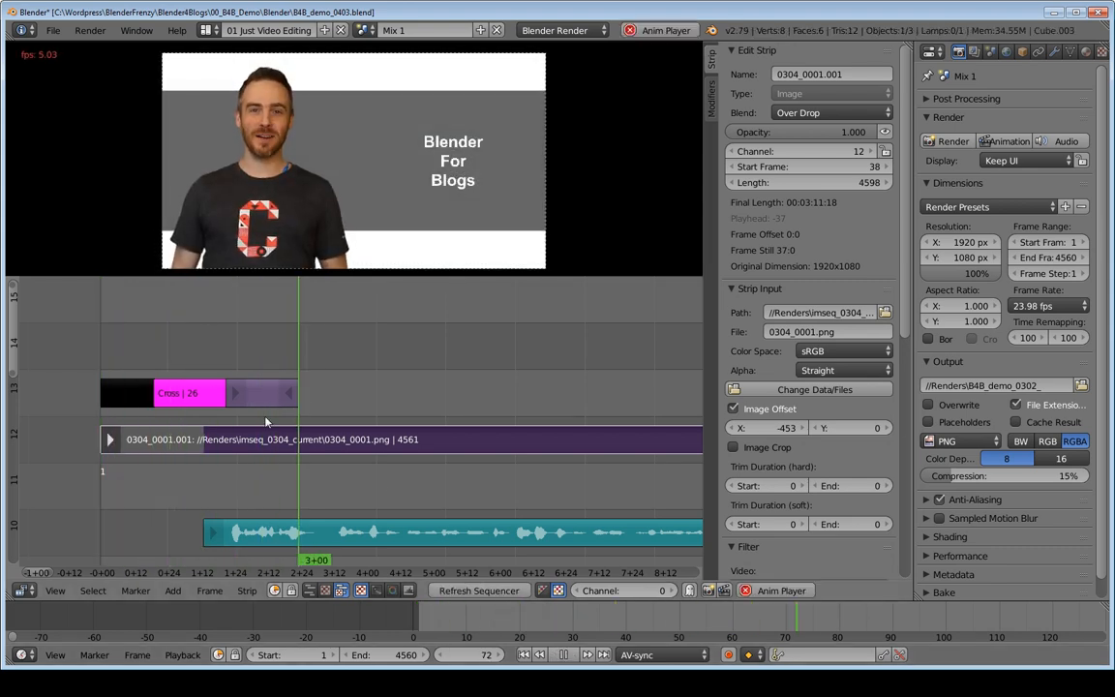
{"action": "key", "text": "alt+a"}
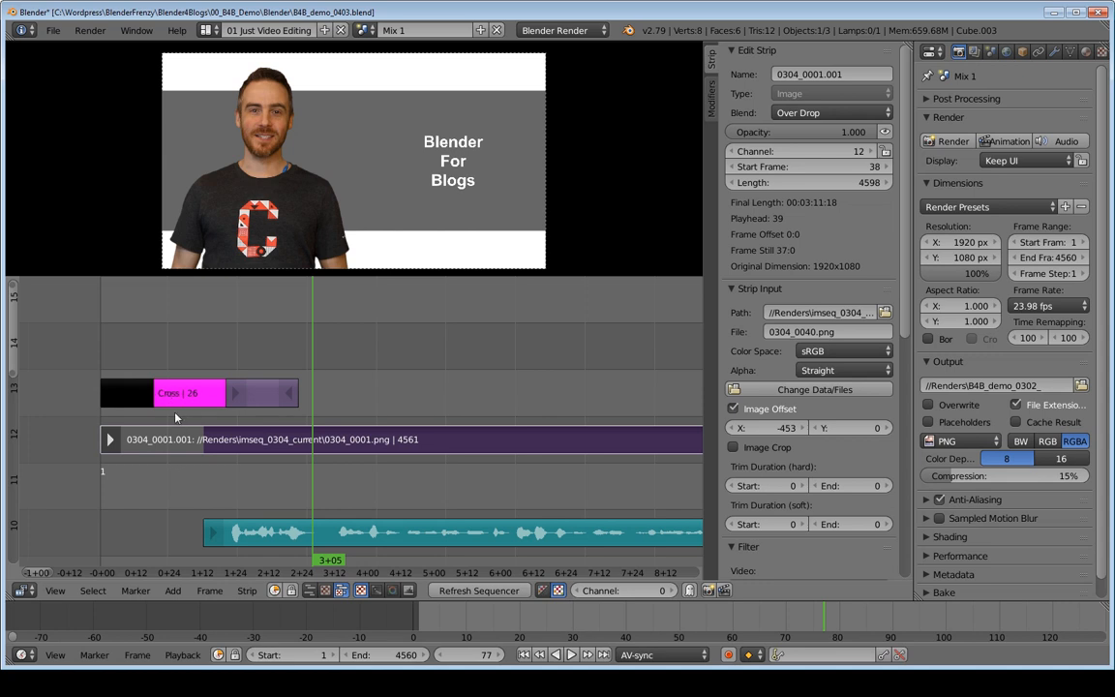
Step: Set the start handle of the 0304_0001.001 strip to frame 21, leaving a shorter hold of its first frame
{"action": "left_click_drag", "start_coordinate": [112, 443], "coordinate": [167, 444]}
{"action": "left_click", "coordinate": [248, 534]}
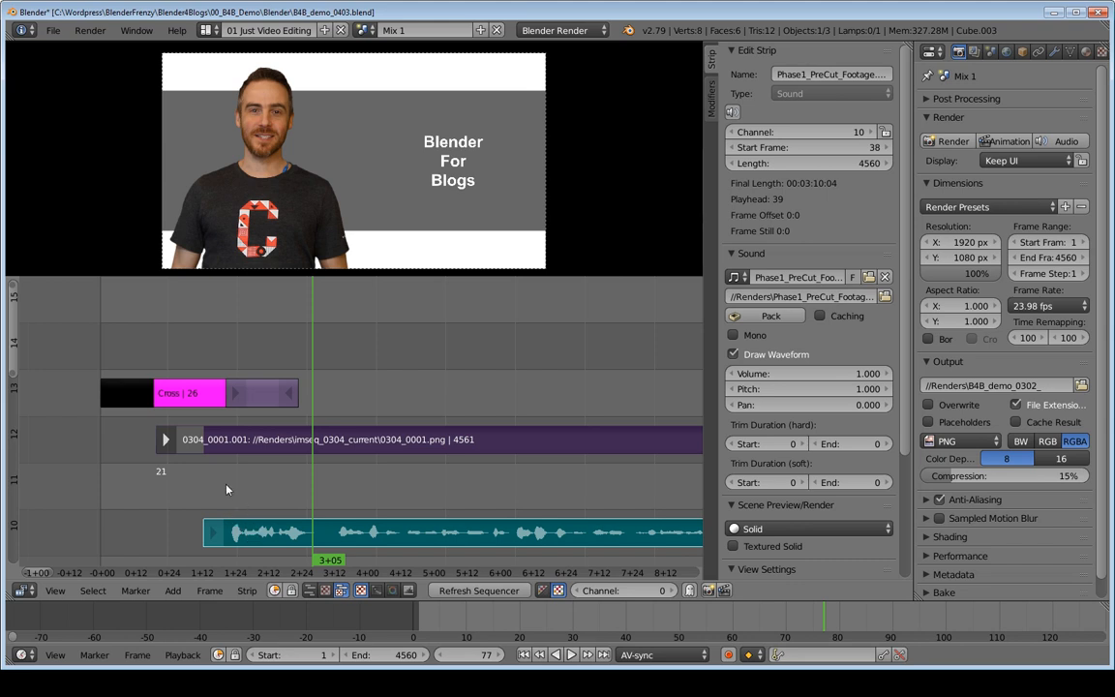
{"action": "left_click", "coordinate": [220, 445]}
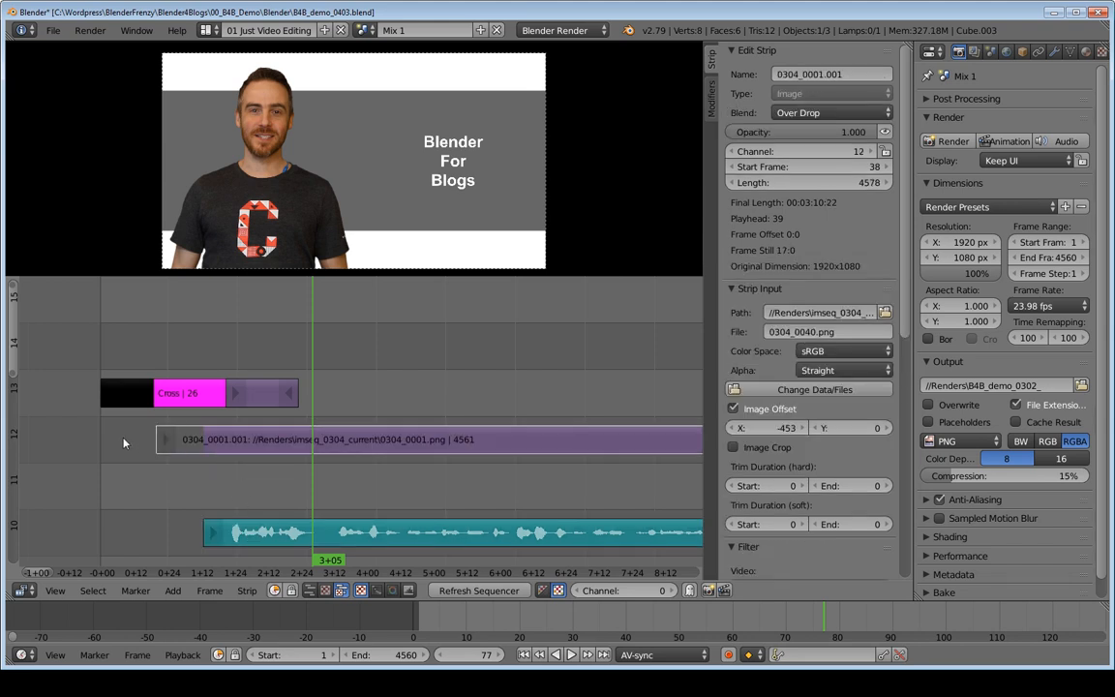
Step: Move the image sequence and sound strips together 20 frames earlier, with the sound starting at frame 18, and play back the opening
{"action": "key", "text": "shift+Left"}
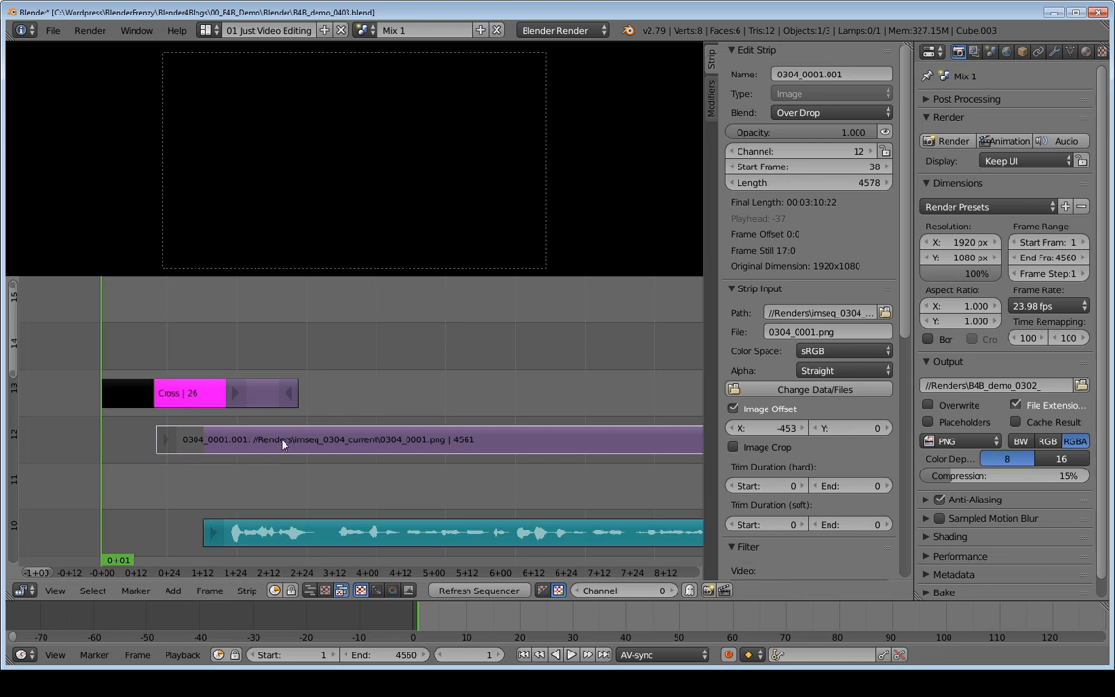
{"action": "right_click", "coordinate": [279, 542]}
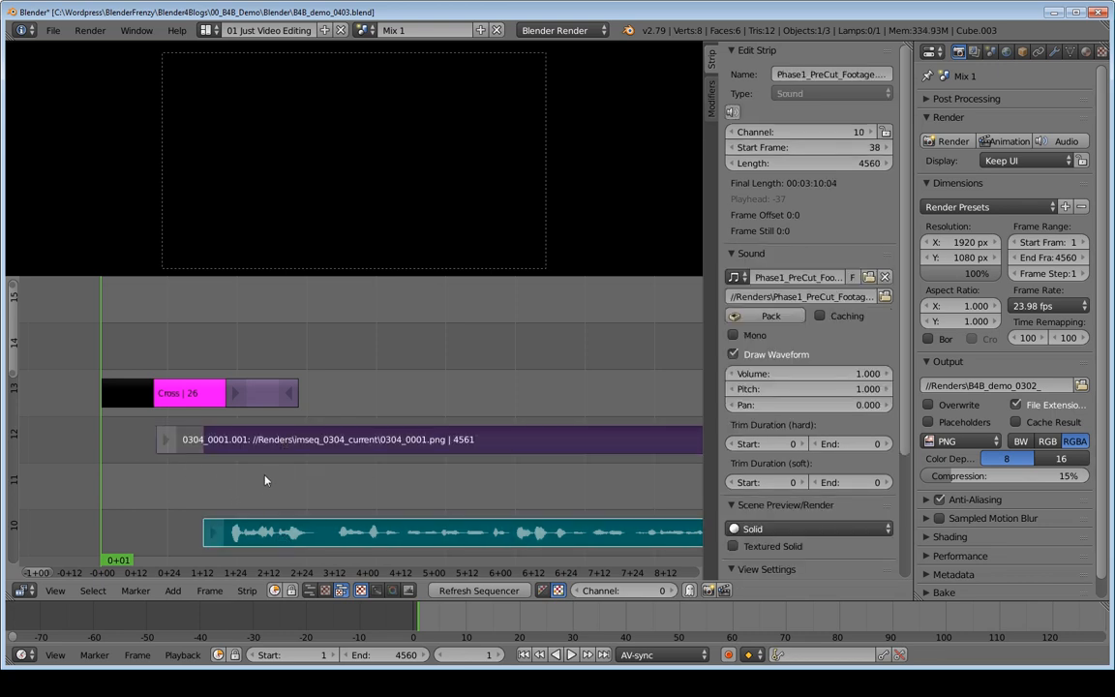
{"action": "key", "text": "g"}
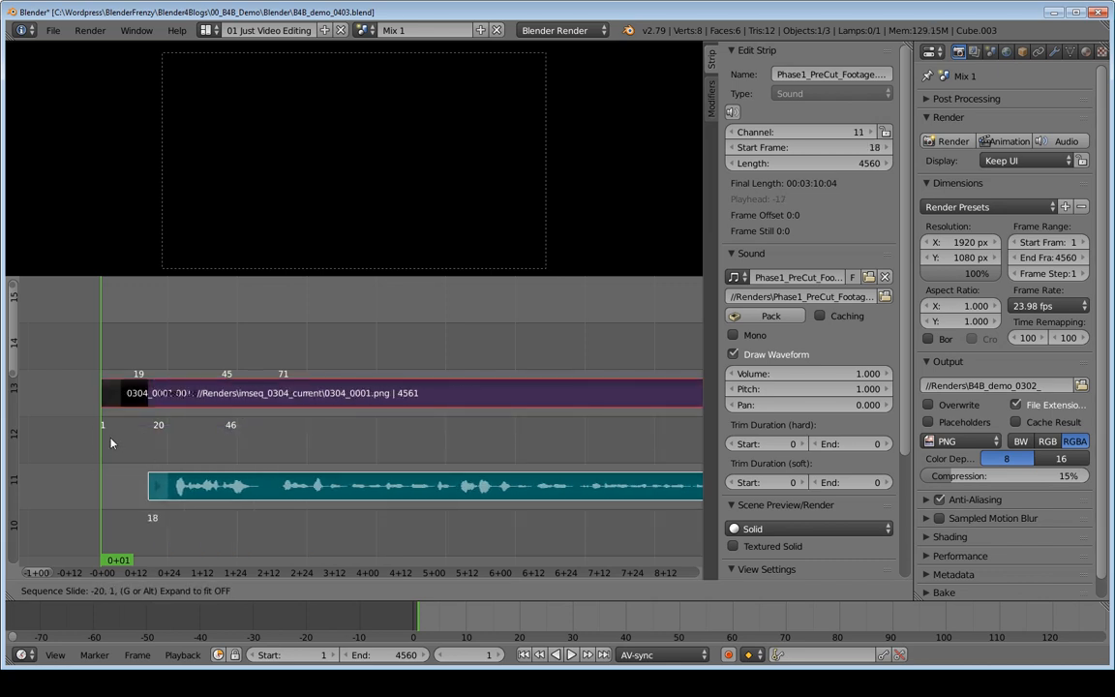
{"action": "left_click", "coordinate": [106, 409]}
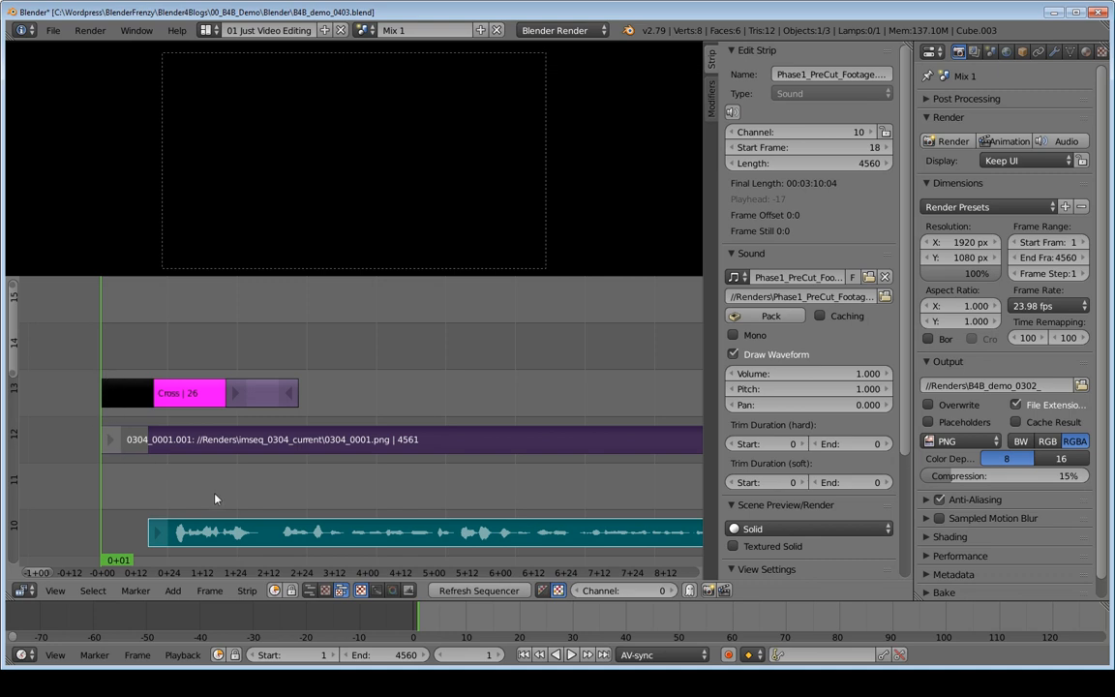
{"action": "key", "text": "alt+a"}
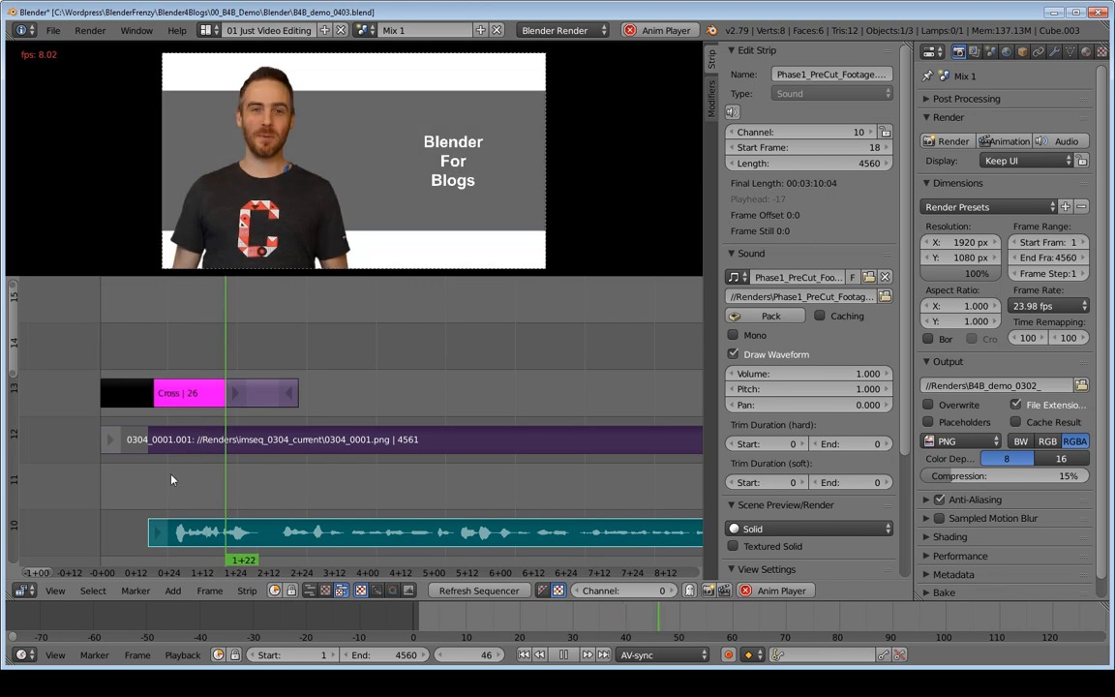
{"action": "key", "text": "alt+a"}
Step: Shorten the opening black color strip to 12 frames, move its Alpha.png strip to start at frame 27, and play back the fade
{"action": "right_click", "coordinate": [147, 398]}
{"action": "key", "text": "g"}
{"action": "left_click", "coordinate": [127, 396]}
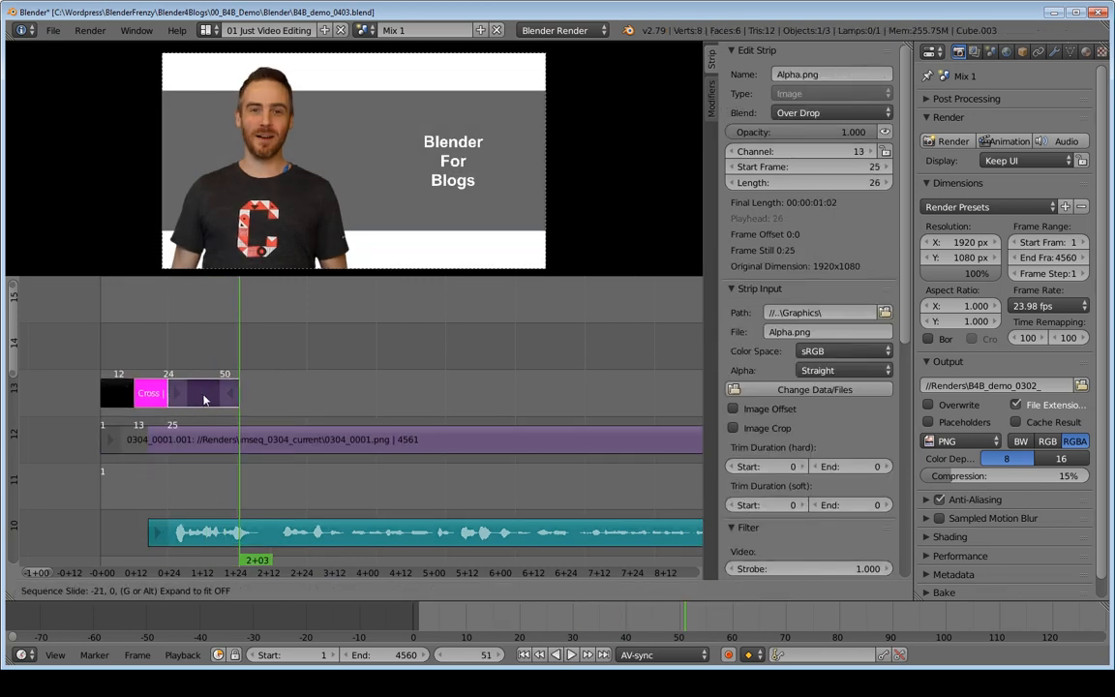
{"action": "left_click", "coordinate": [209, 398]}
{"action": "left_click", "coordinate": [110, 350]}
{"action": "key", "text": "alt+a"}
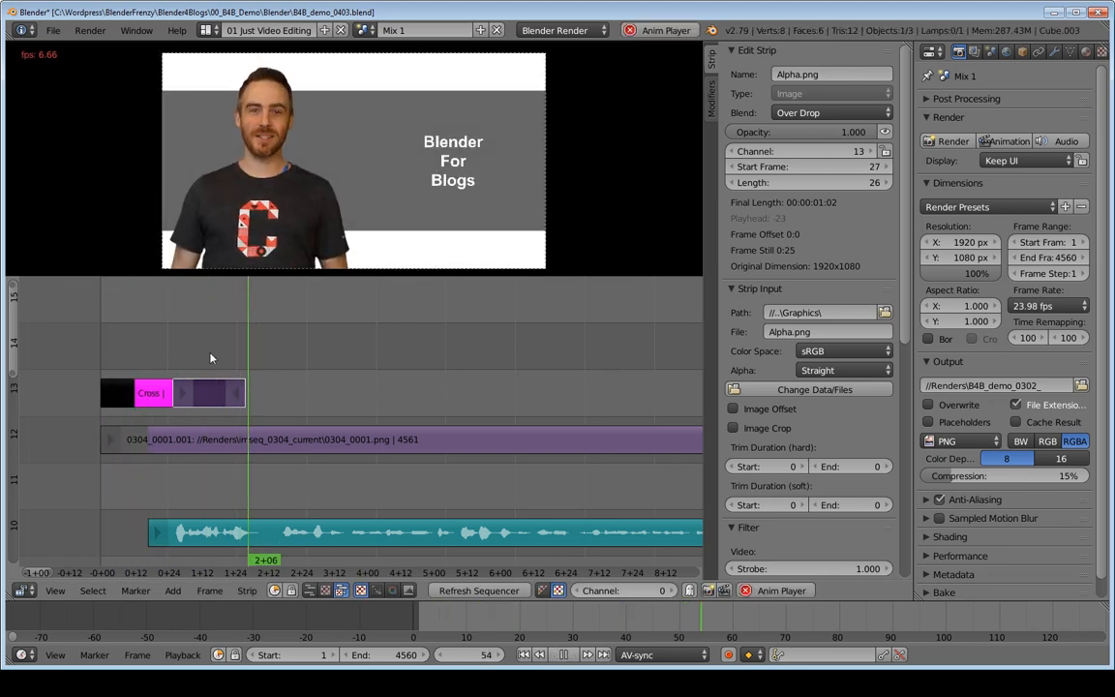
{"action": "key", "text": "alt+a"}
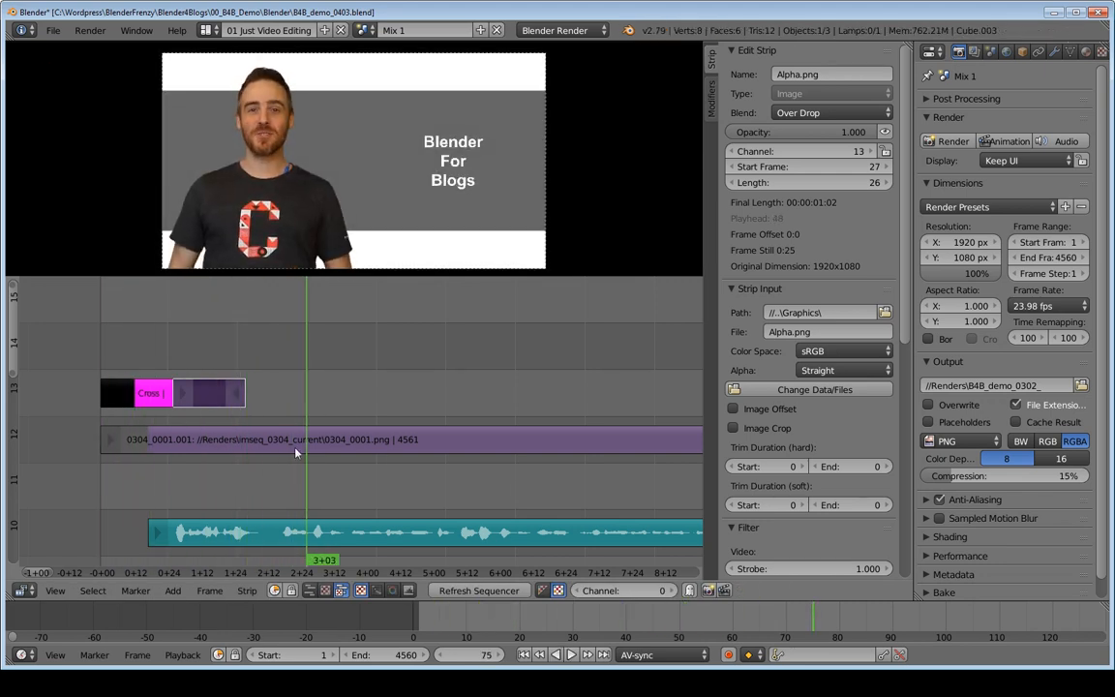
{"action": "middle_click_drag", "start_coordinate": [513, 444], "coordinate": [411, 468], "text": "ctrl"}
{"action": "middle_click_drag", "start_coordinate": [600, 474], "coordinate": [440, 484]}
{"action": "middle_click_drag", "start_coordinate": [555, 453], "coordinate": [495, 443]}
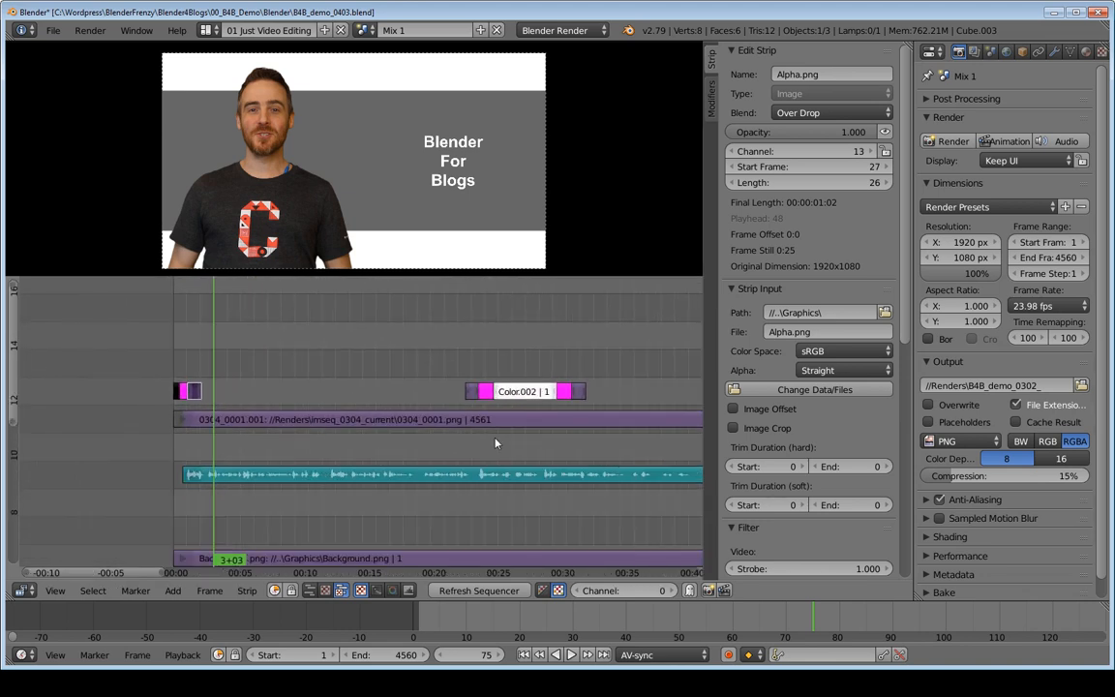